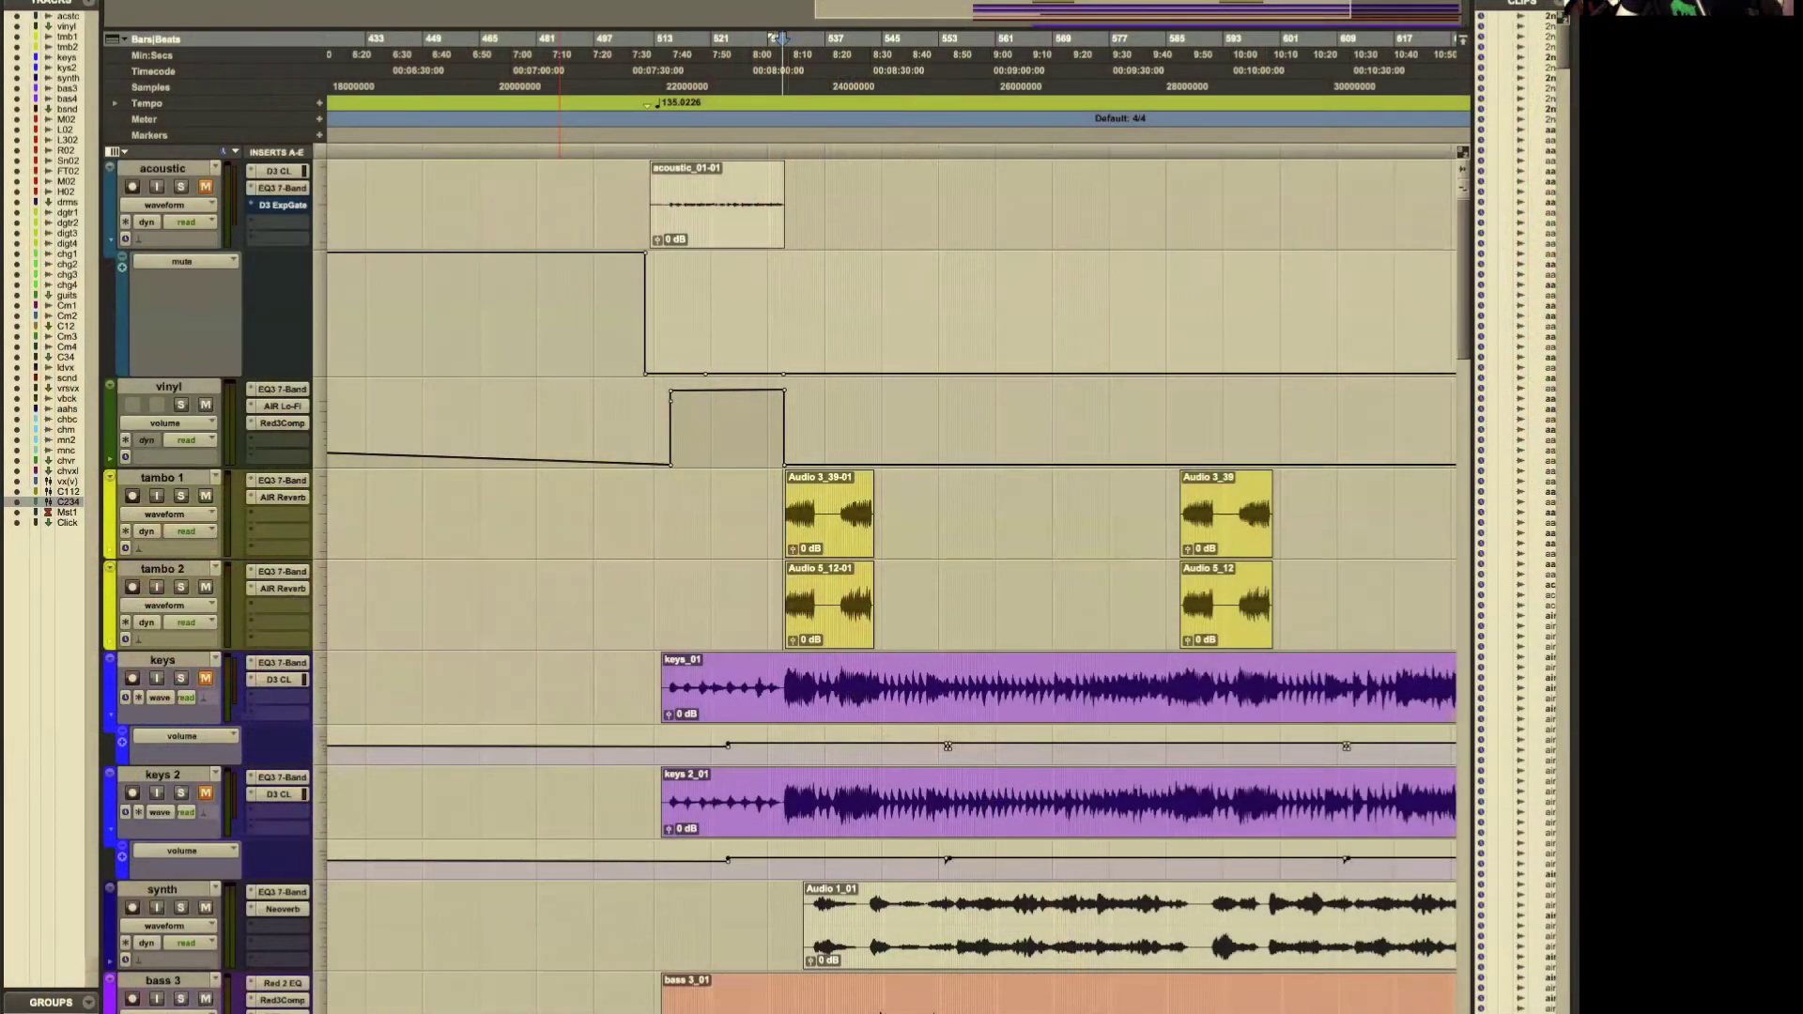
# Step: Scroll down to the drum tracks, Myles kick.02 through High Tom.02, and over to about 8:00
pyautogui.scroll(-15, 420, 438)
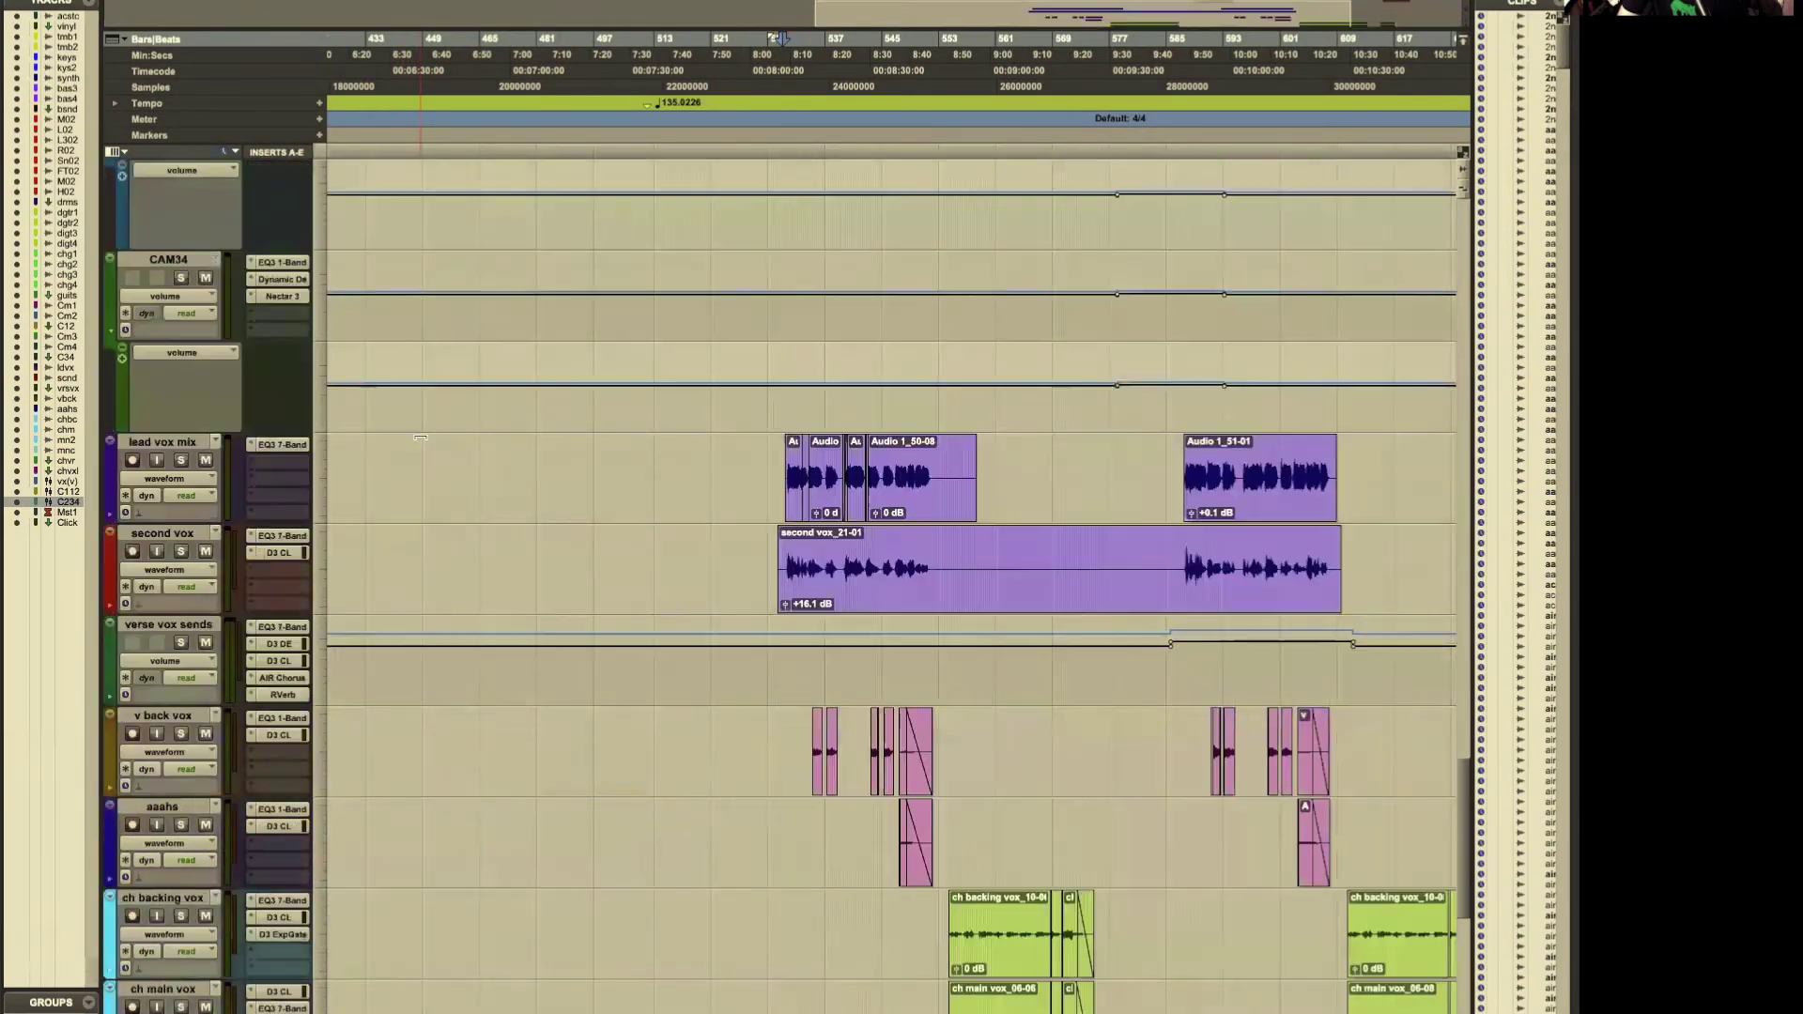
pyautogui.scroll(12, 420, 439)
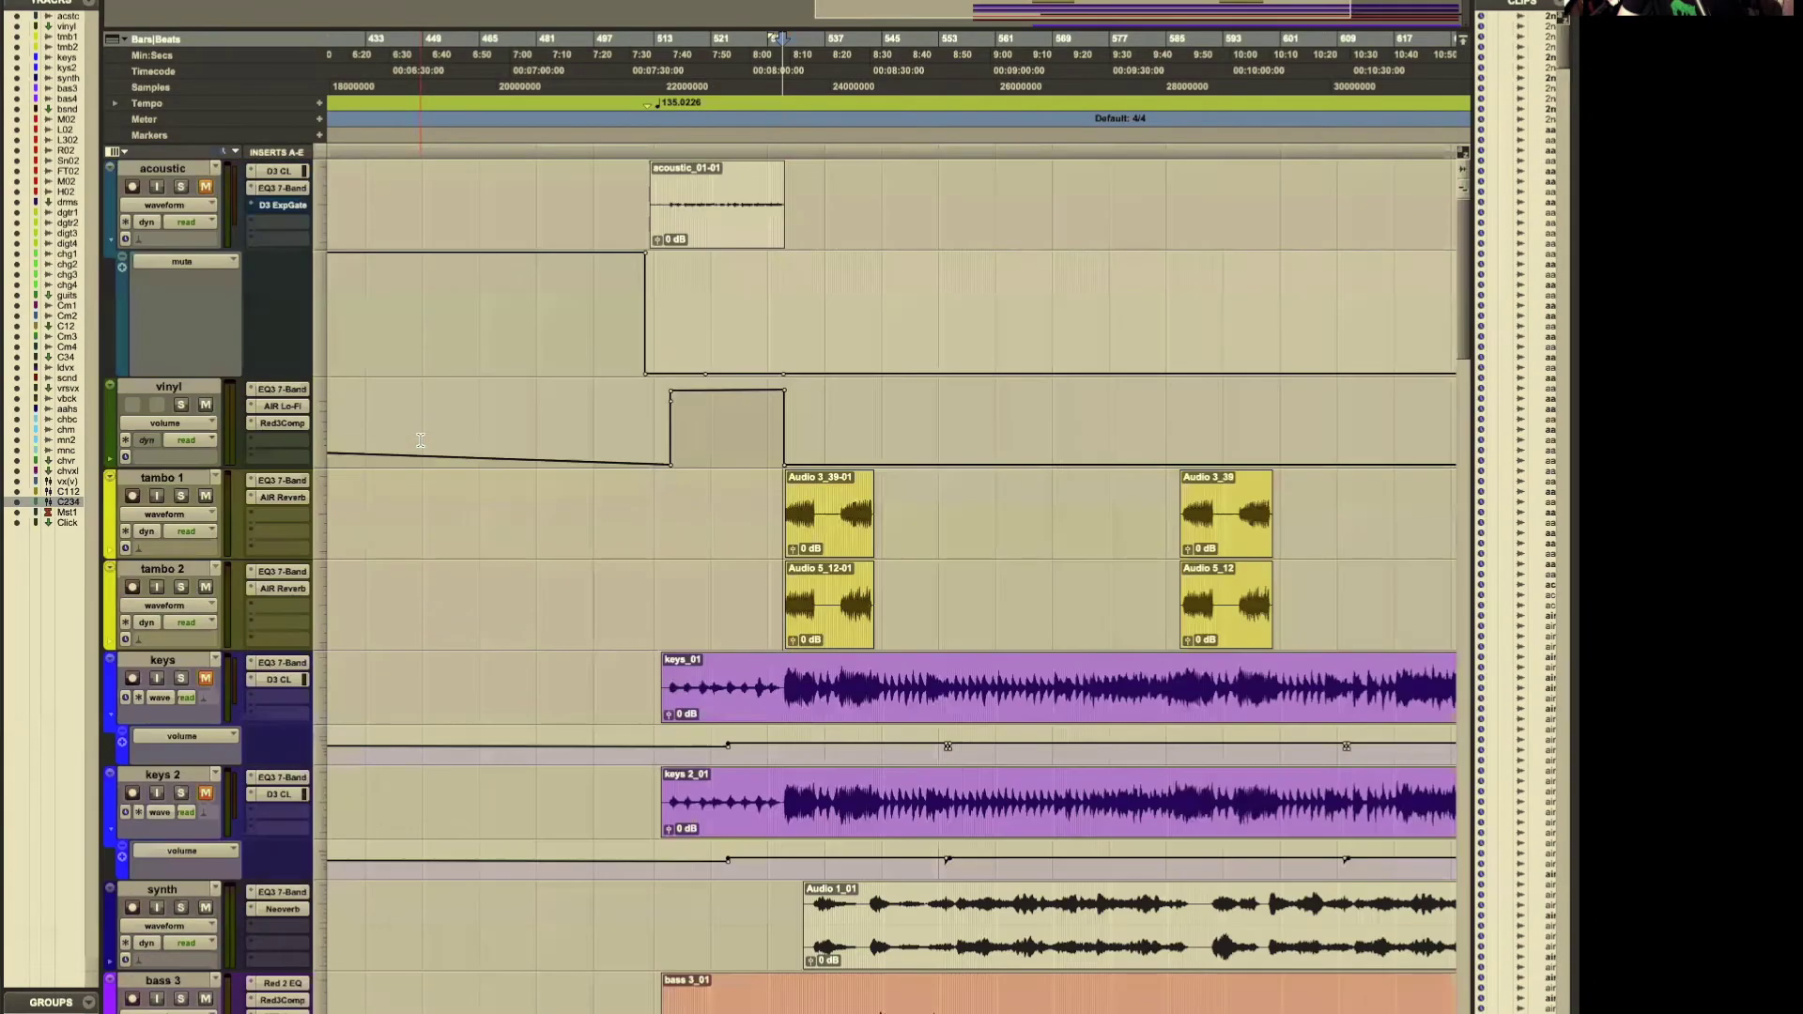
pyautogui.scroll(-5, 420, 440)
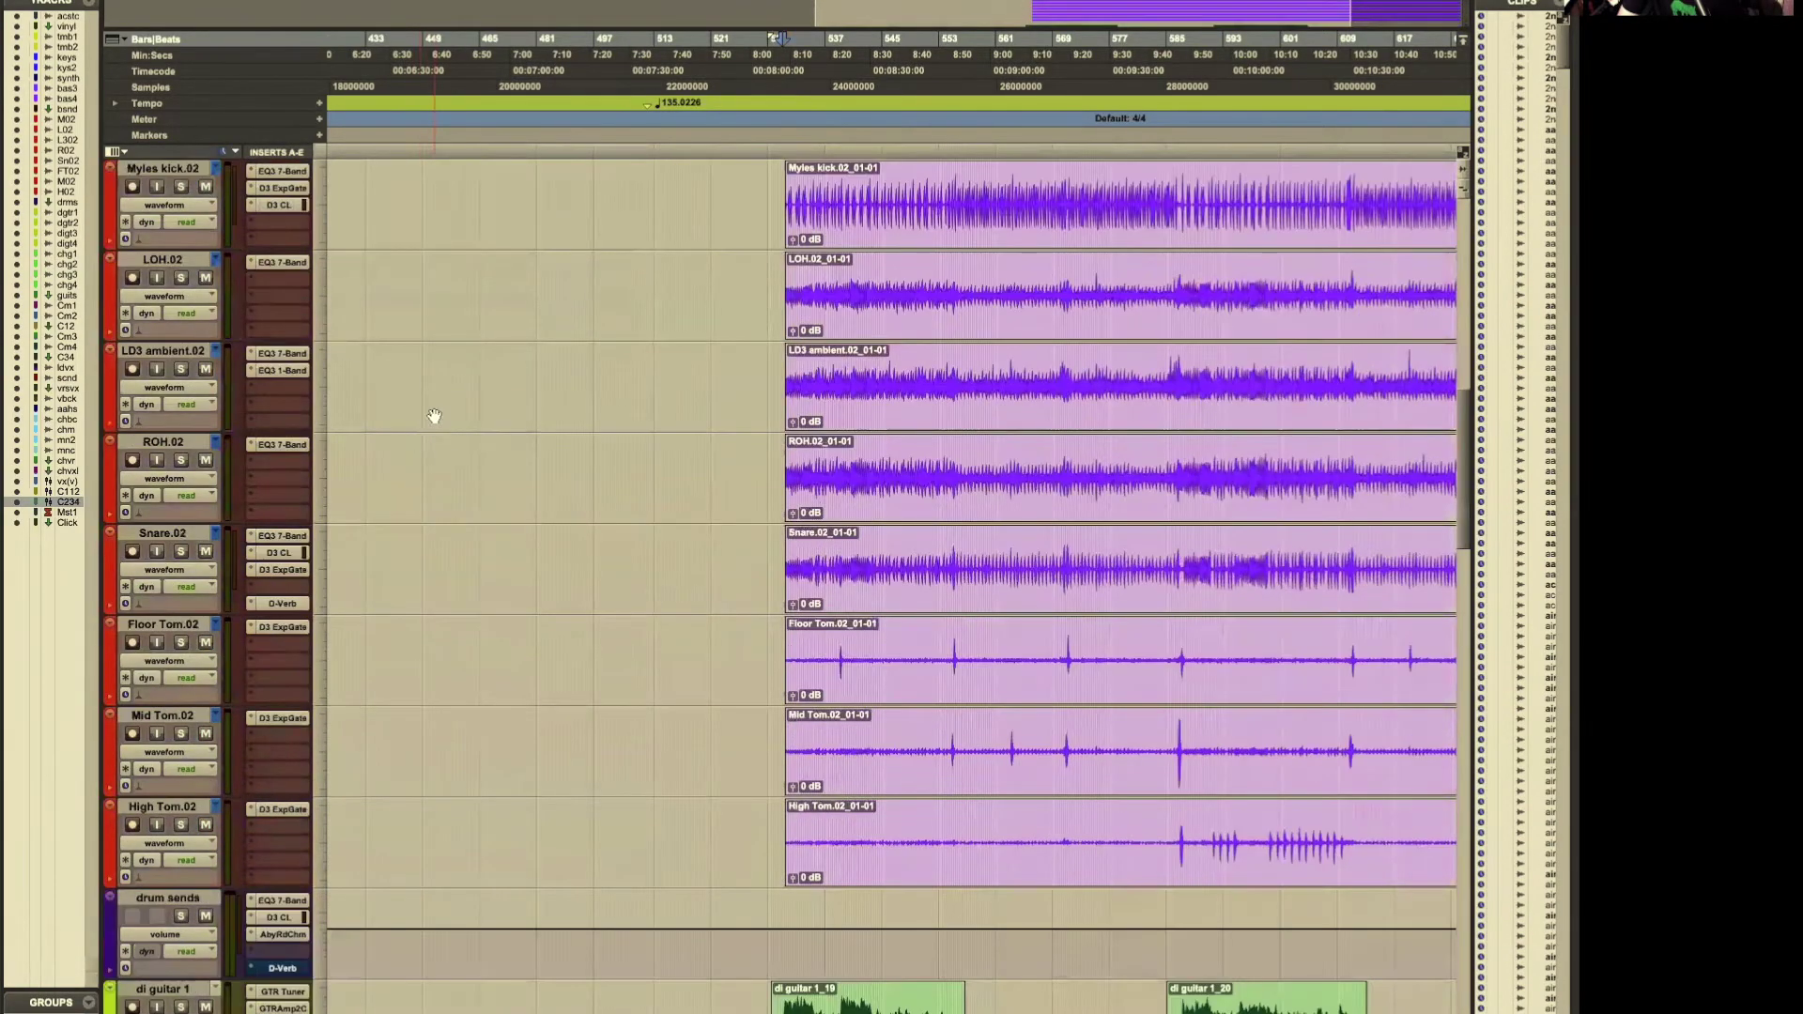
pyautogui.scroll(-12, 452, 461)
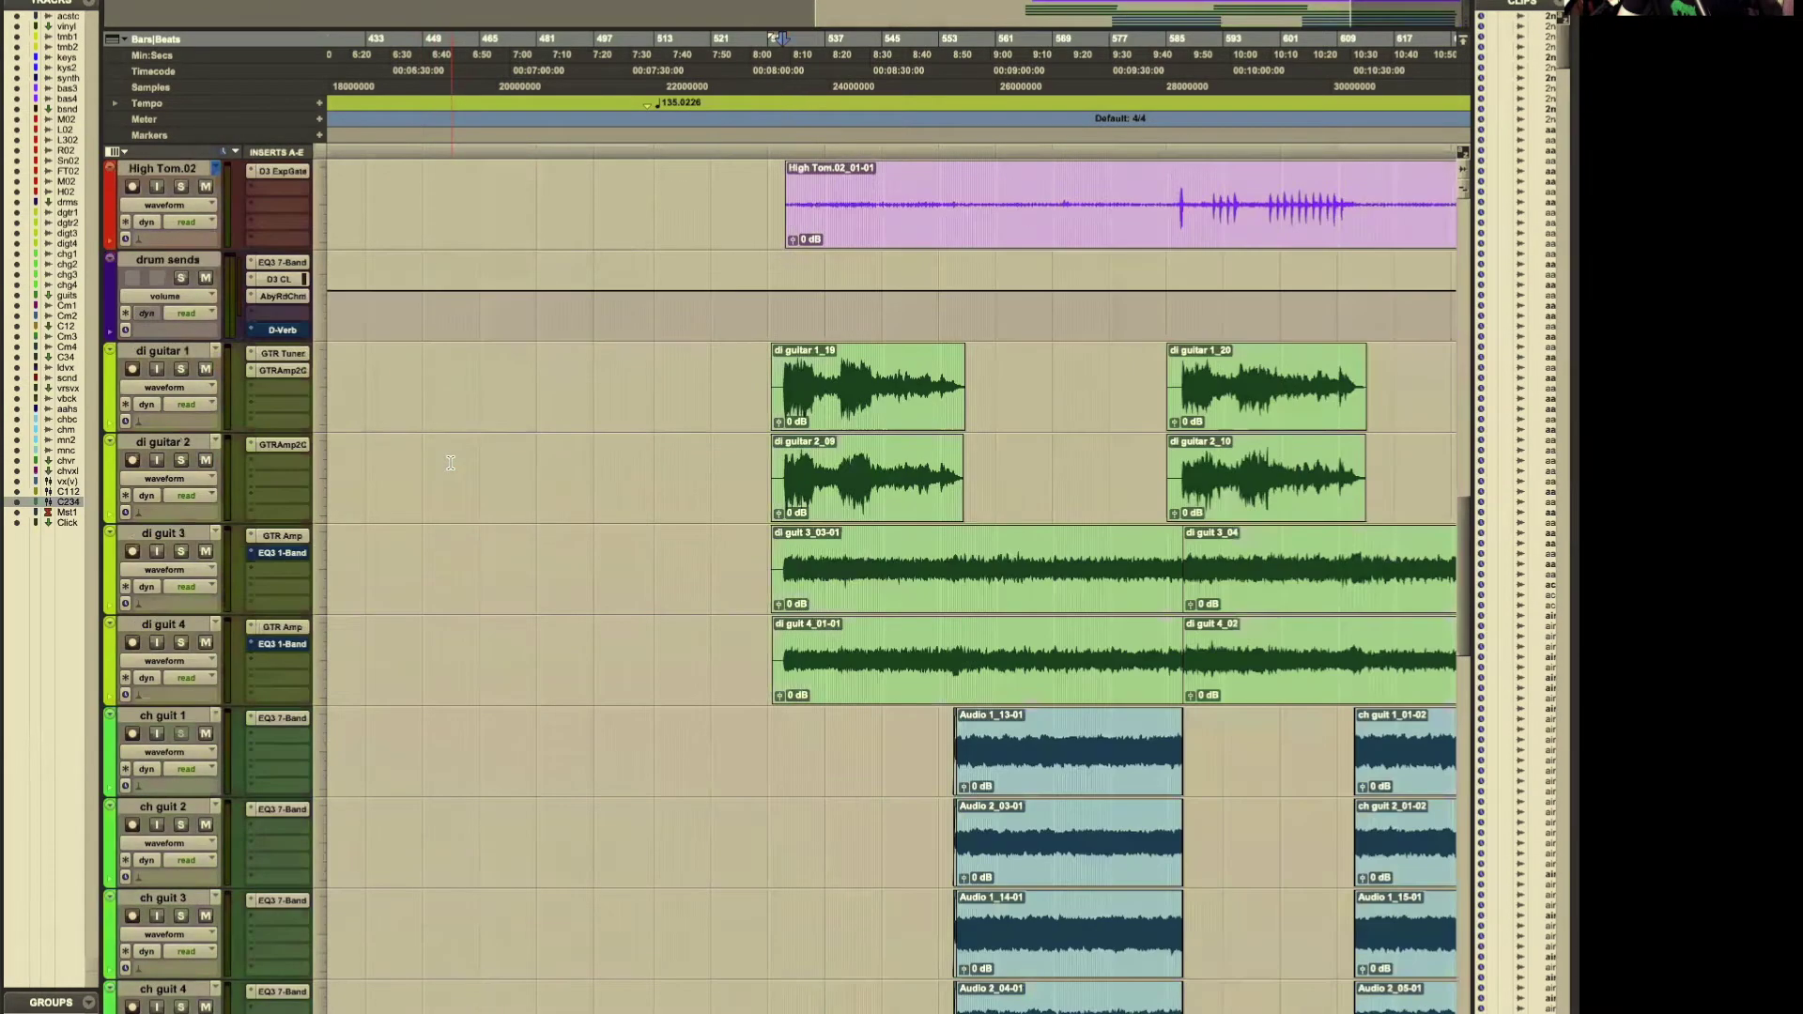
pyautogui.scroll(1, 451, 463)
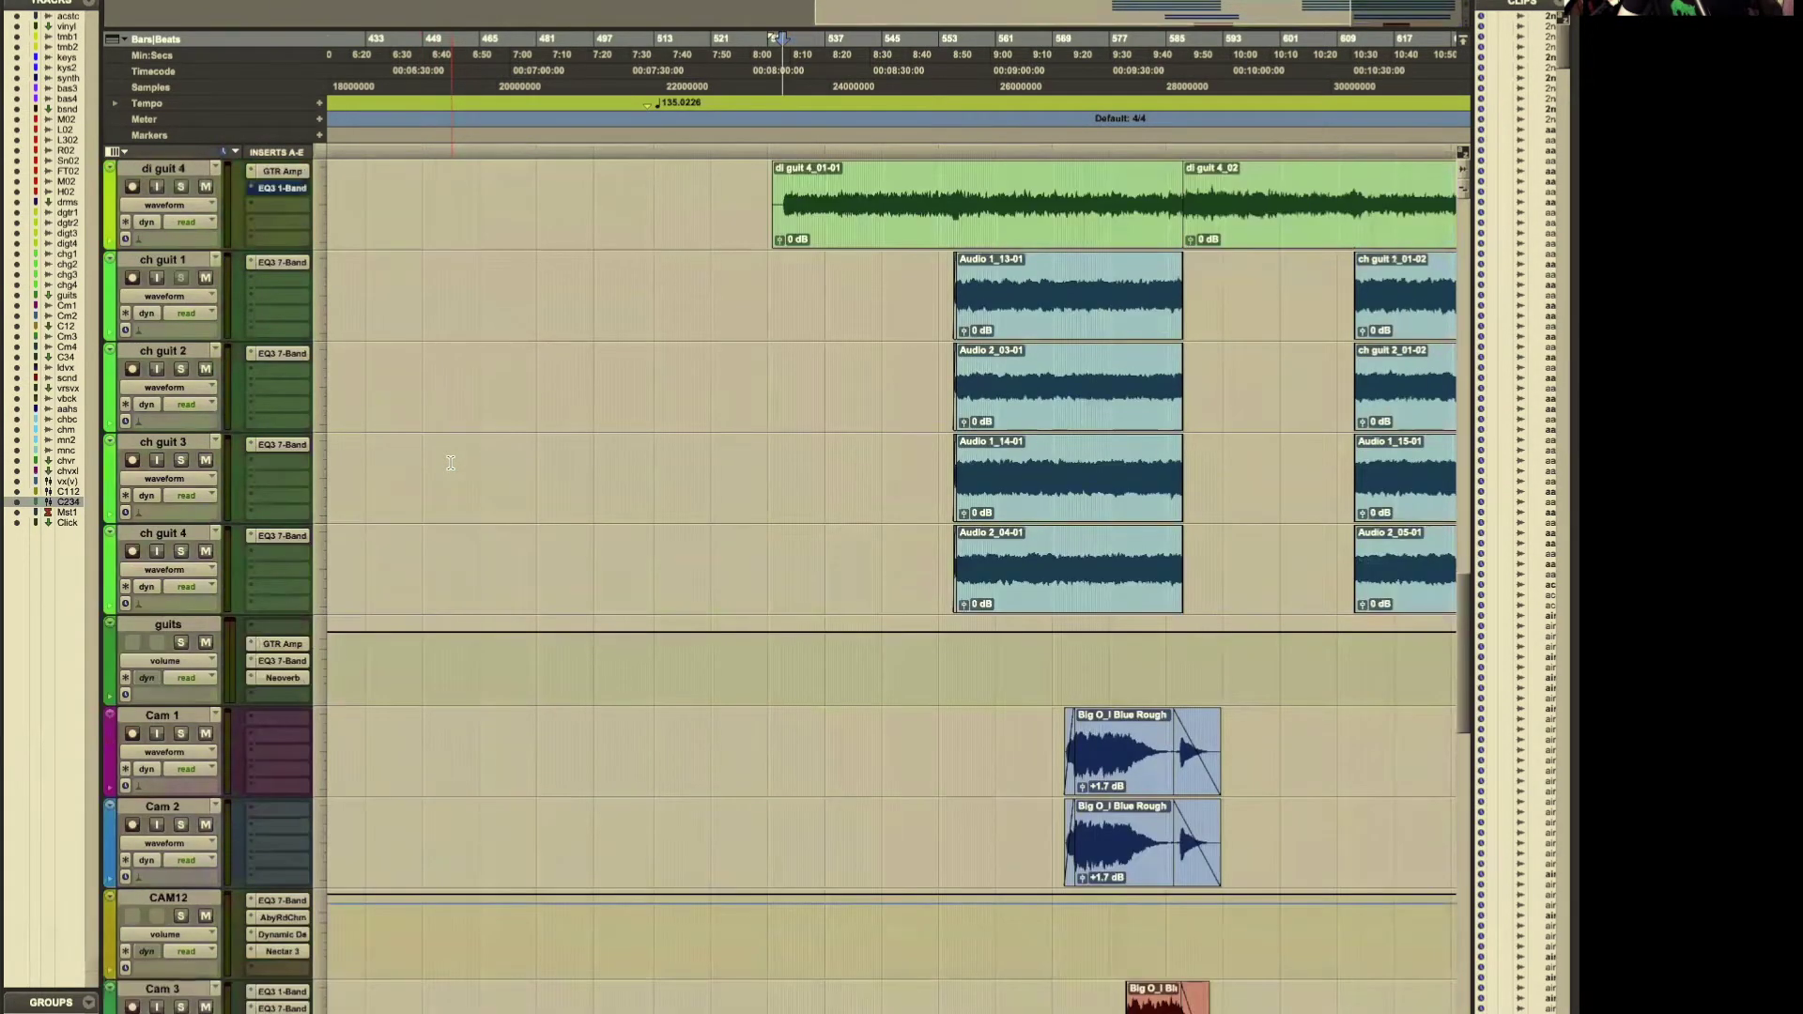
pyautogui.scroll(5, 451, 463)
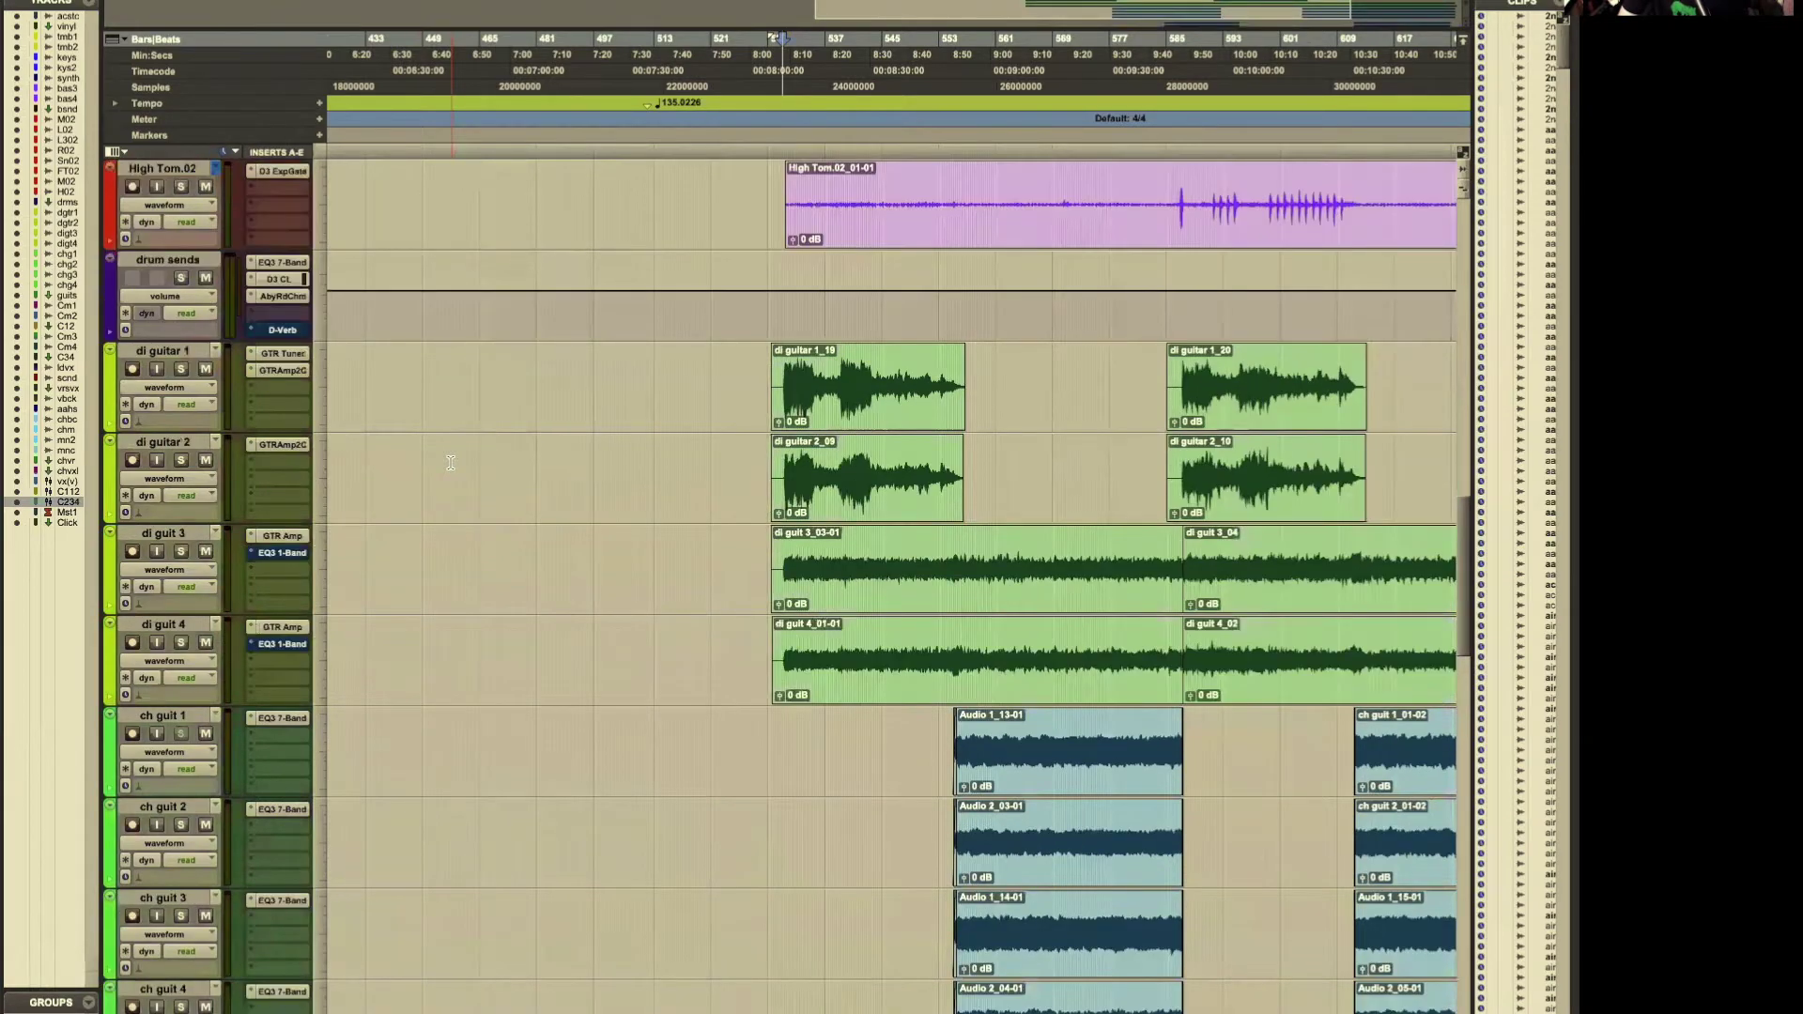
pyautogui.scroll(15, 459, 464)
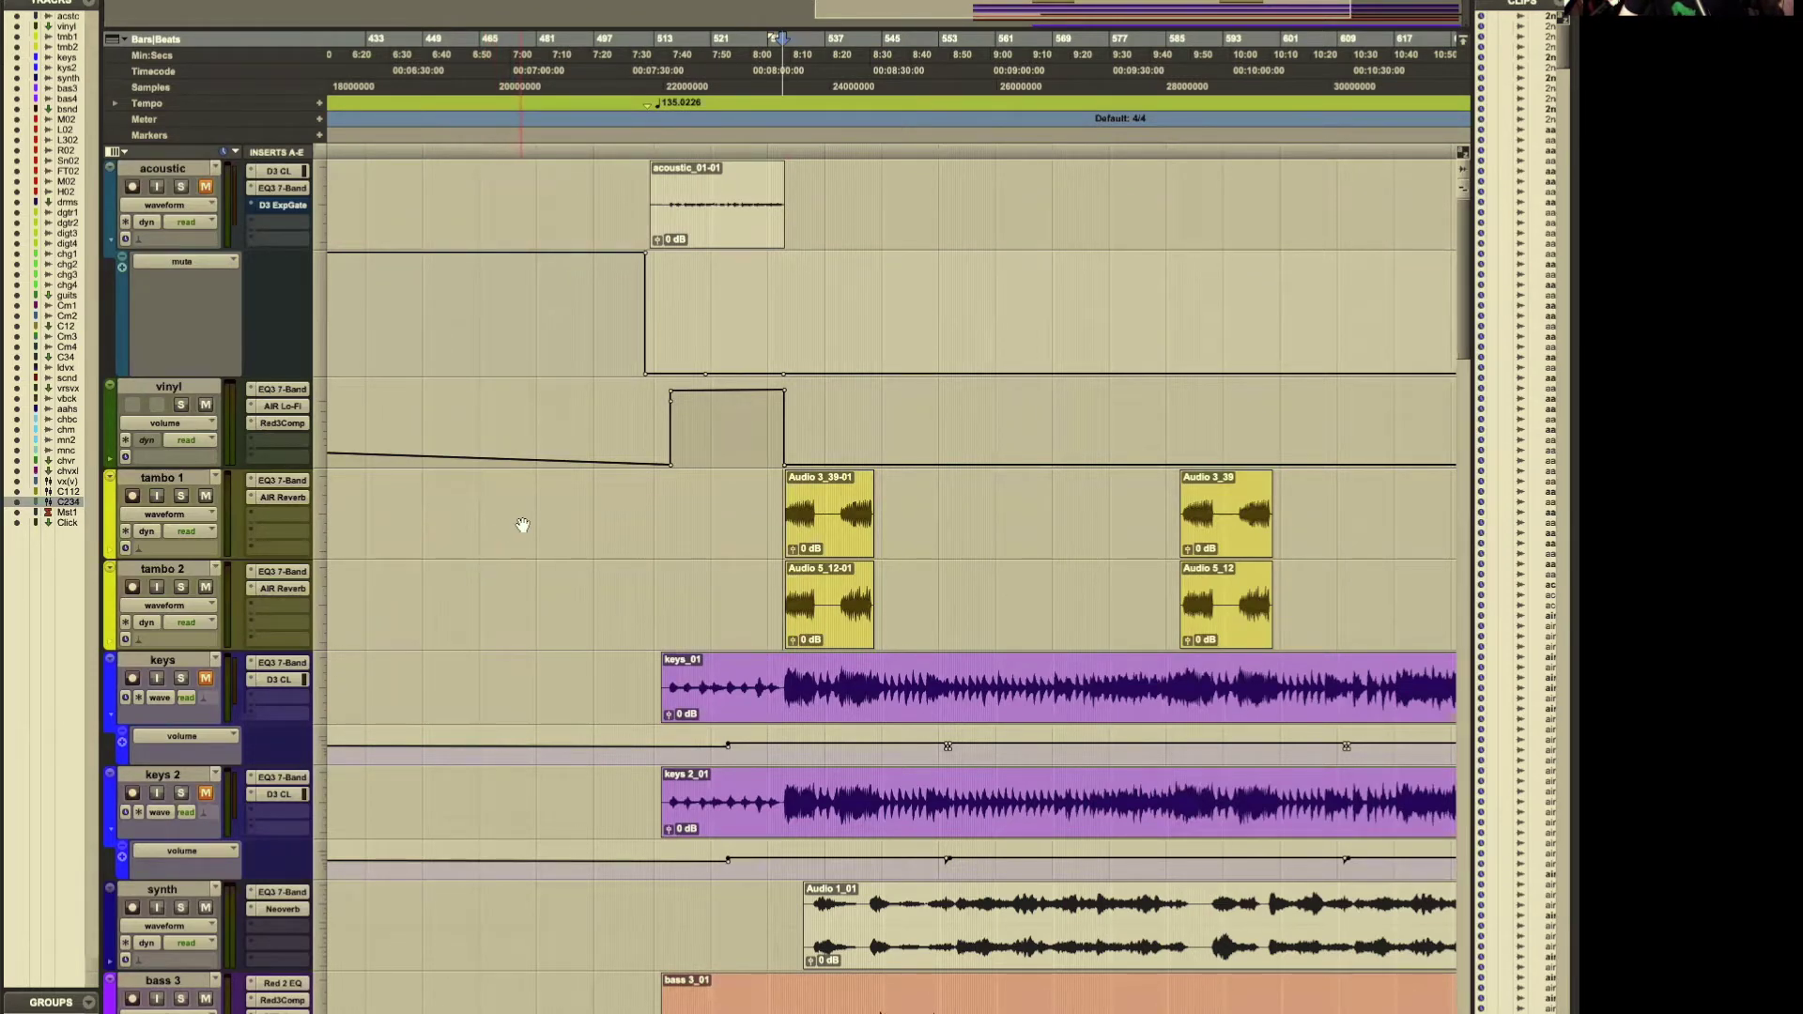
pyautogui.scroll(-3, 530, 532)
pyautogui.scroll(-3, 540, 532)
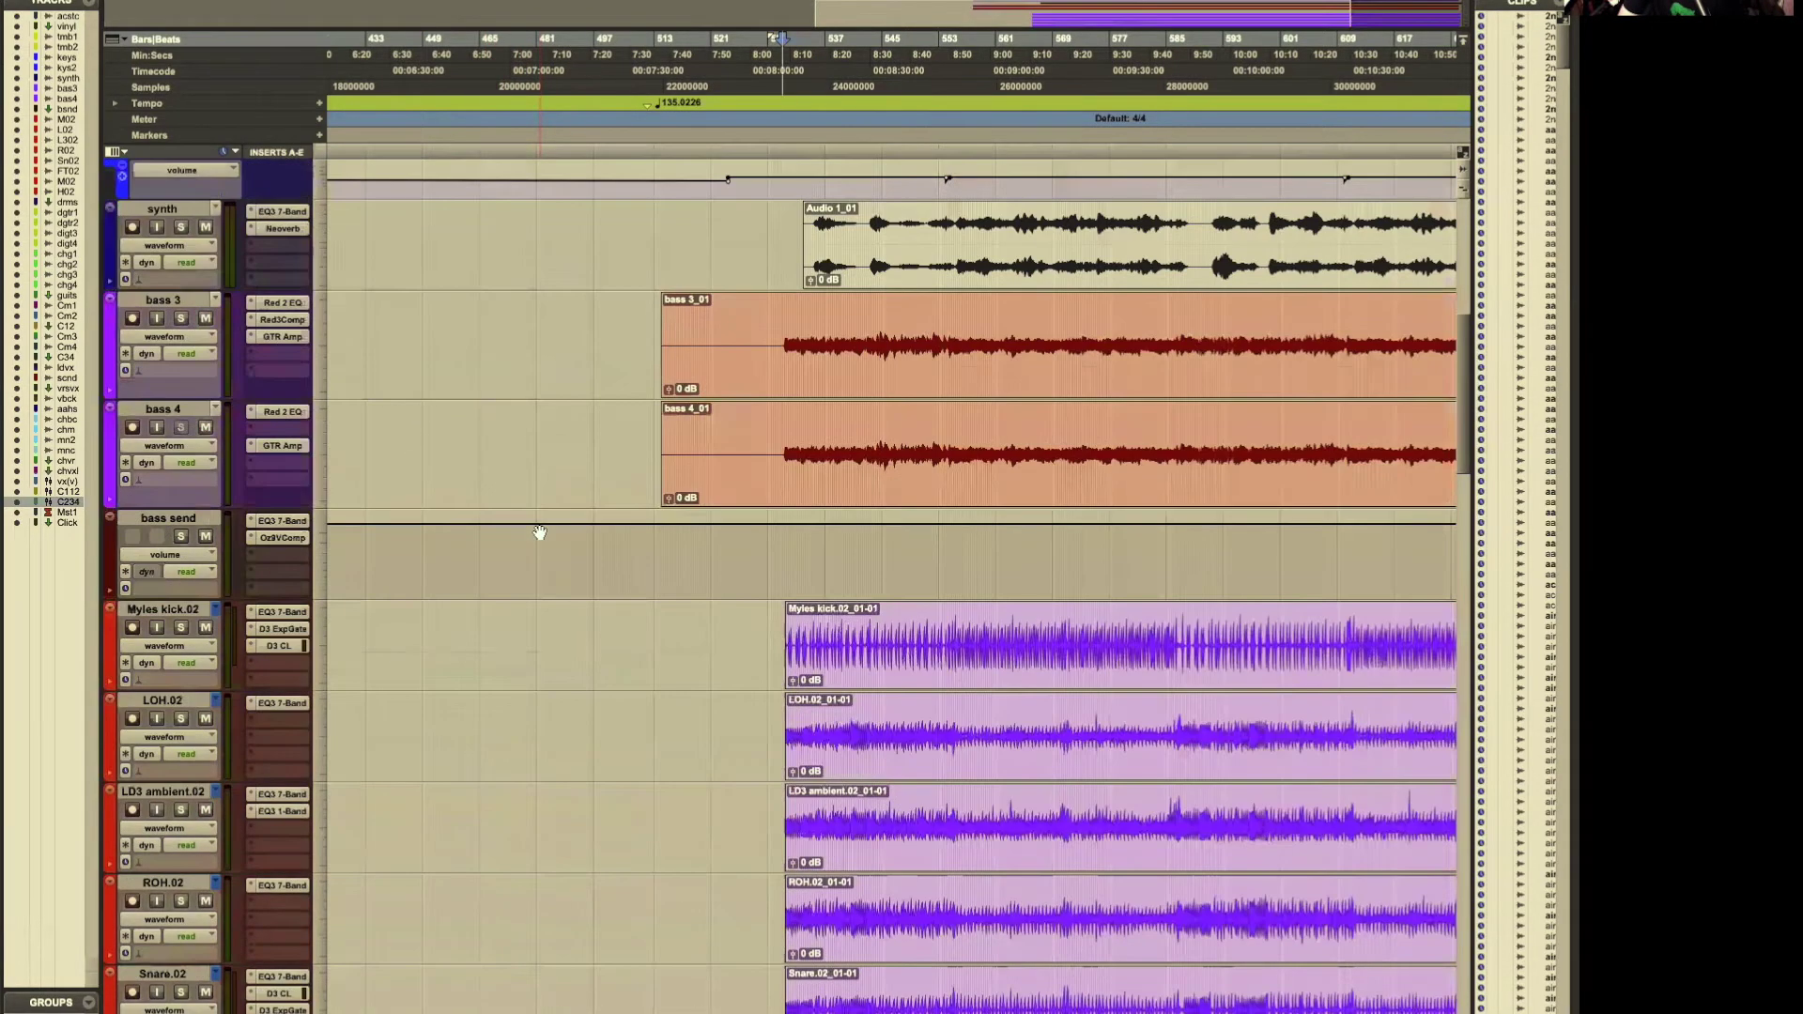
pyautogui.scroll(-5, 540, 533)
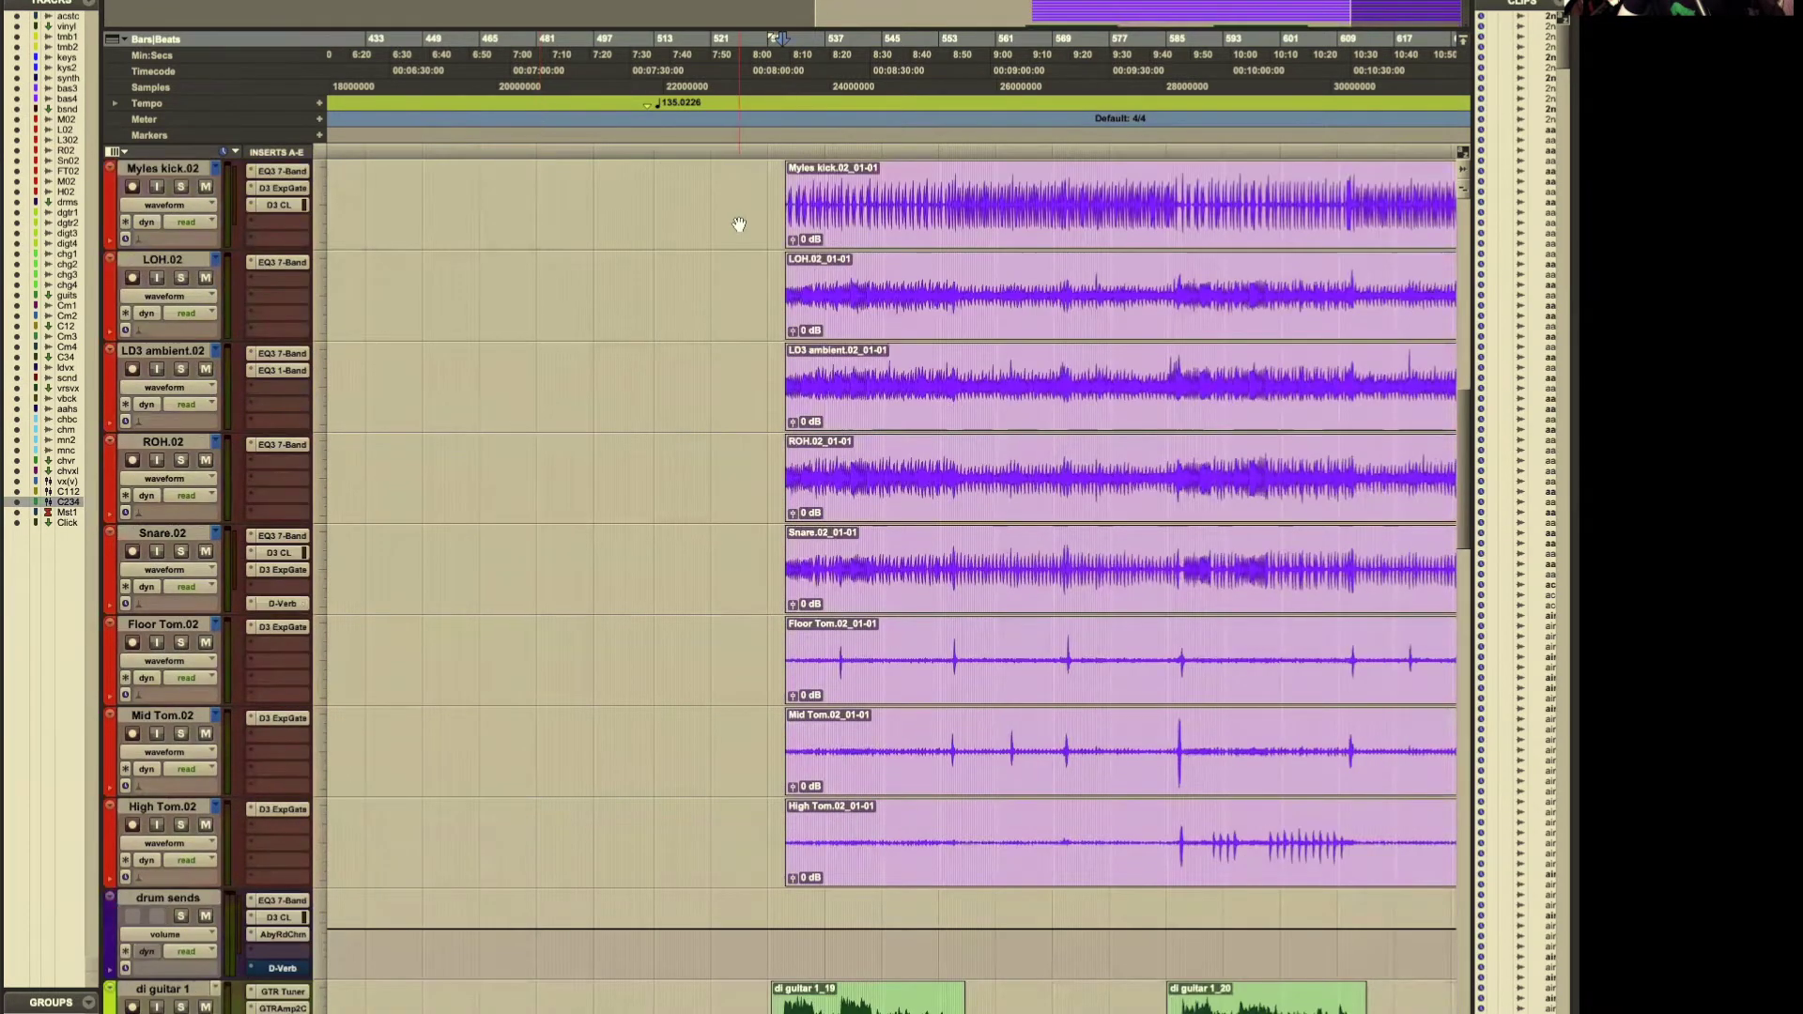
pyautogui.hscroll(5, 739, 223)
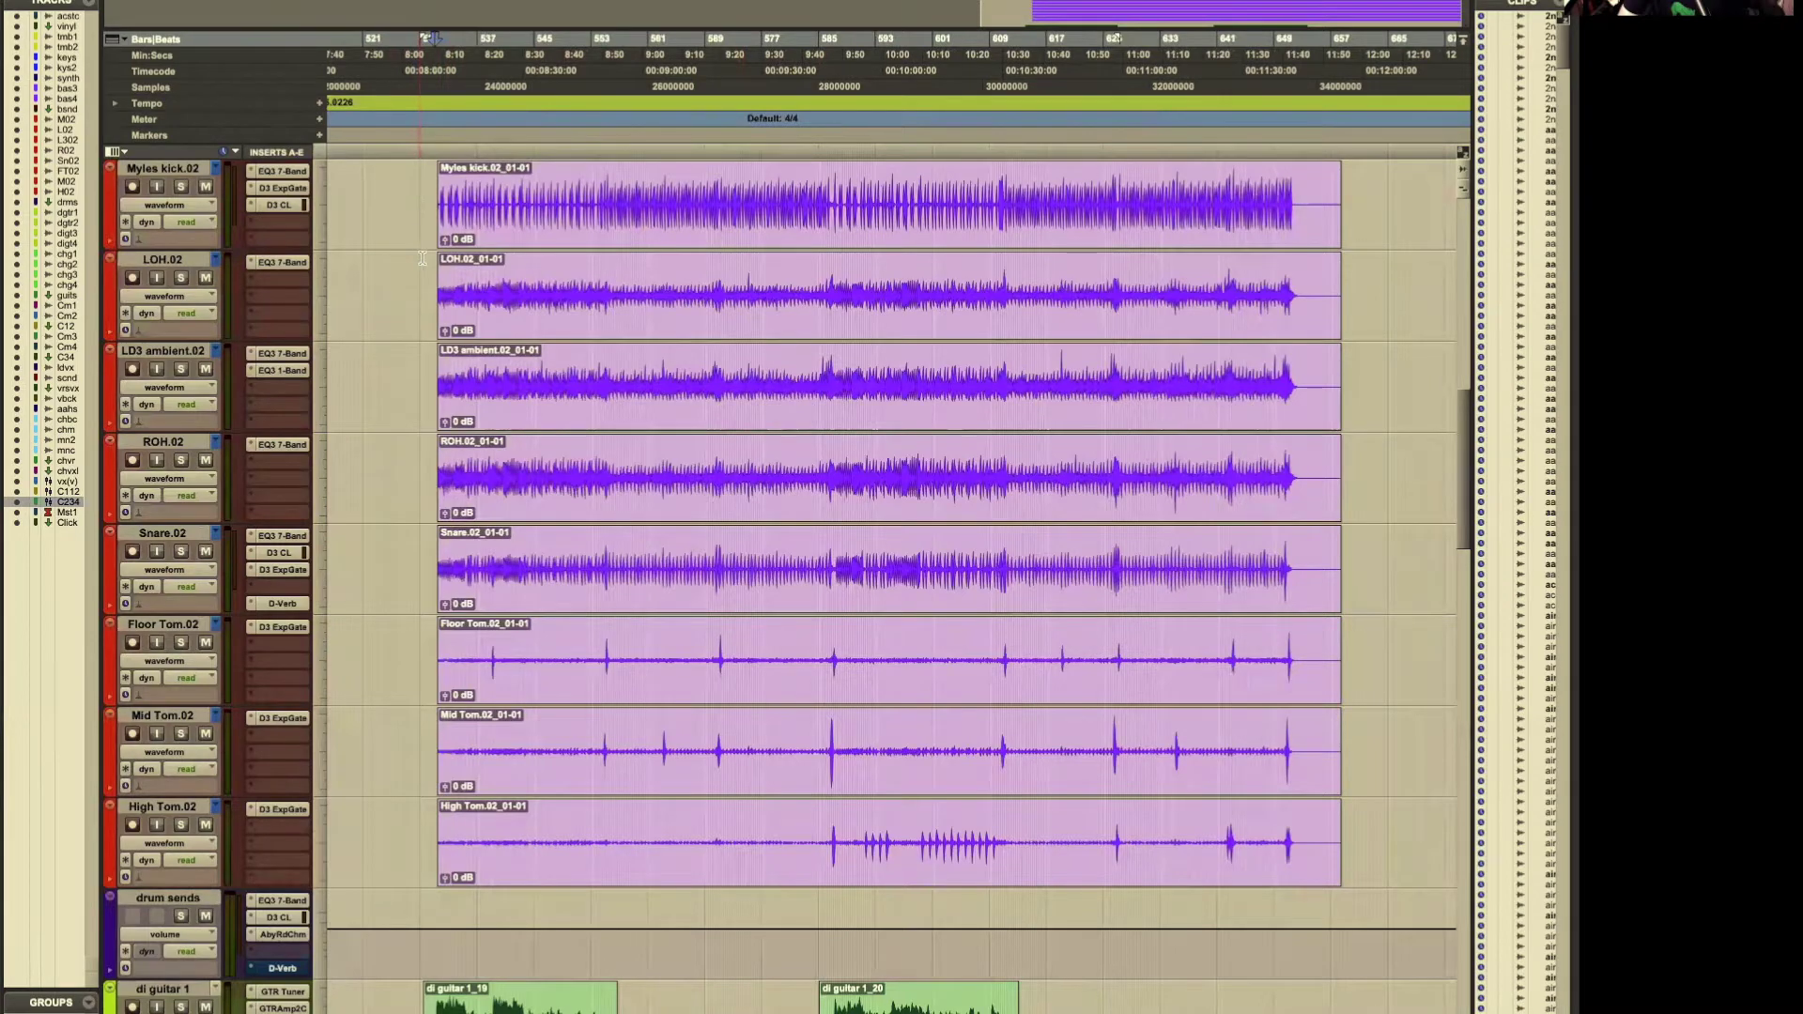
# Step: Listen to the soloed bass and drum tracks from 8:00, then stop playback back at 8:00
pyautogui.scroll(1, 427, 272)
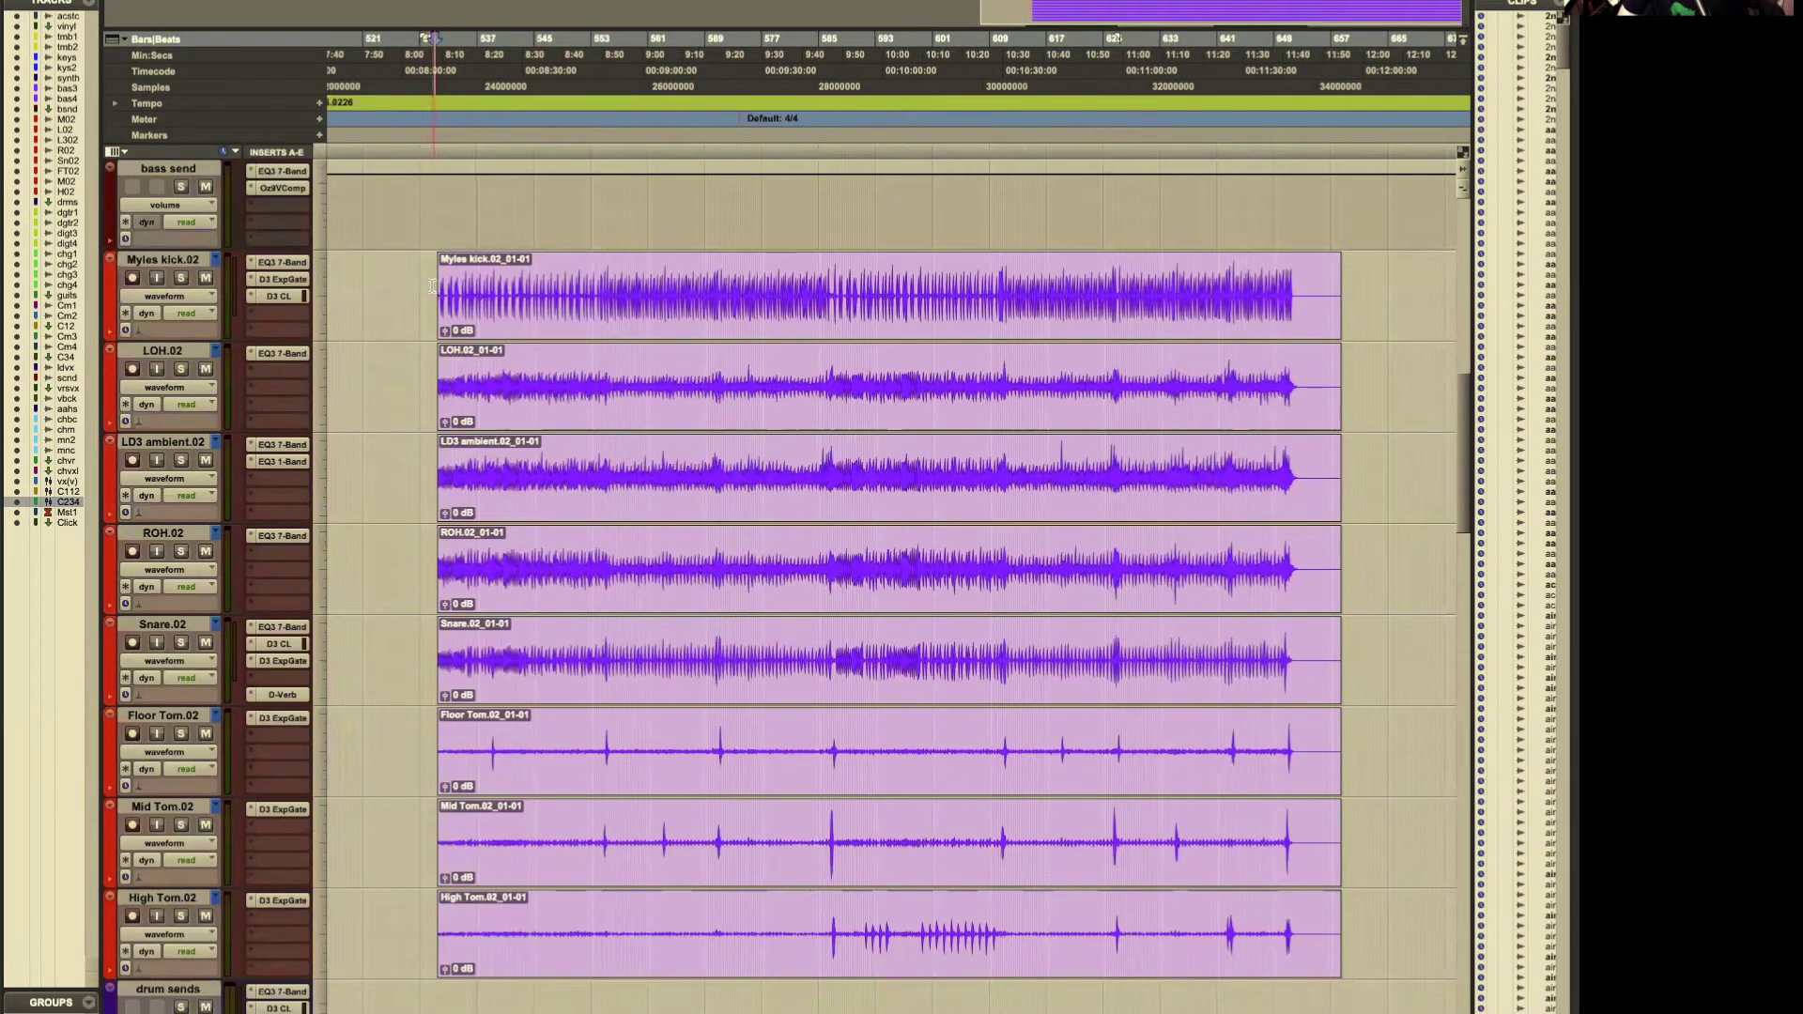
pyautogui.scroll(8, 432, 286)
pyautogui.scroll(-10, 432, 290)
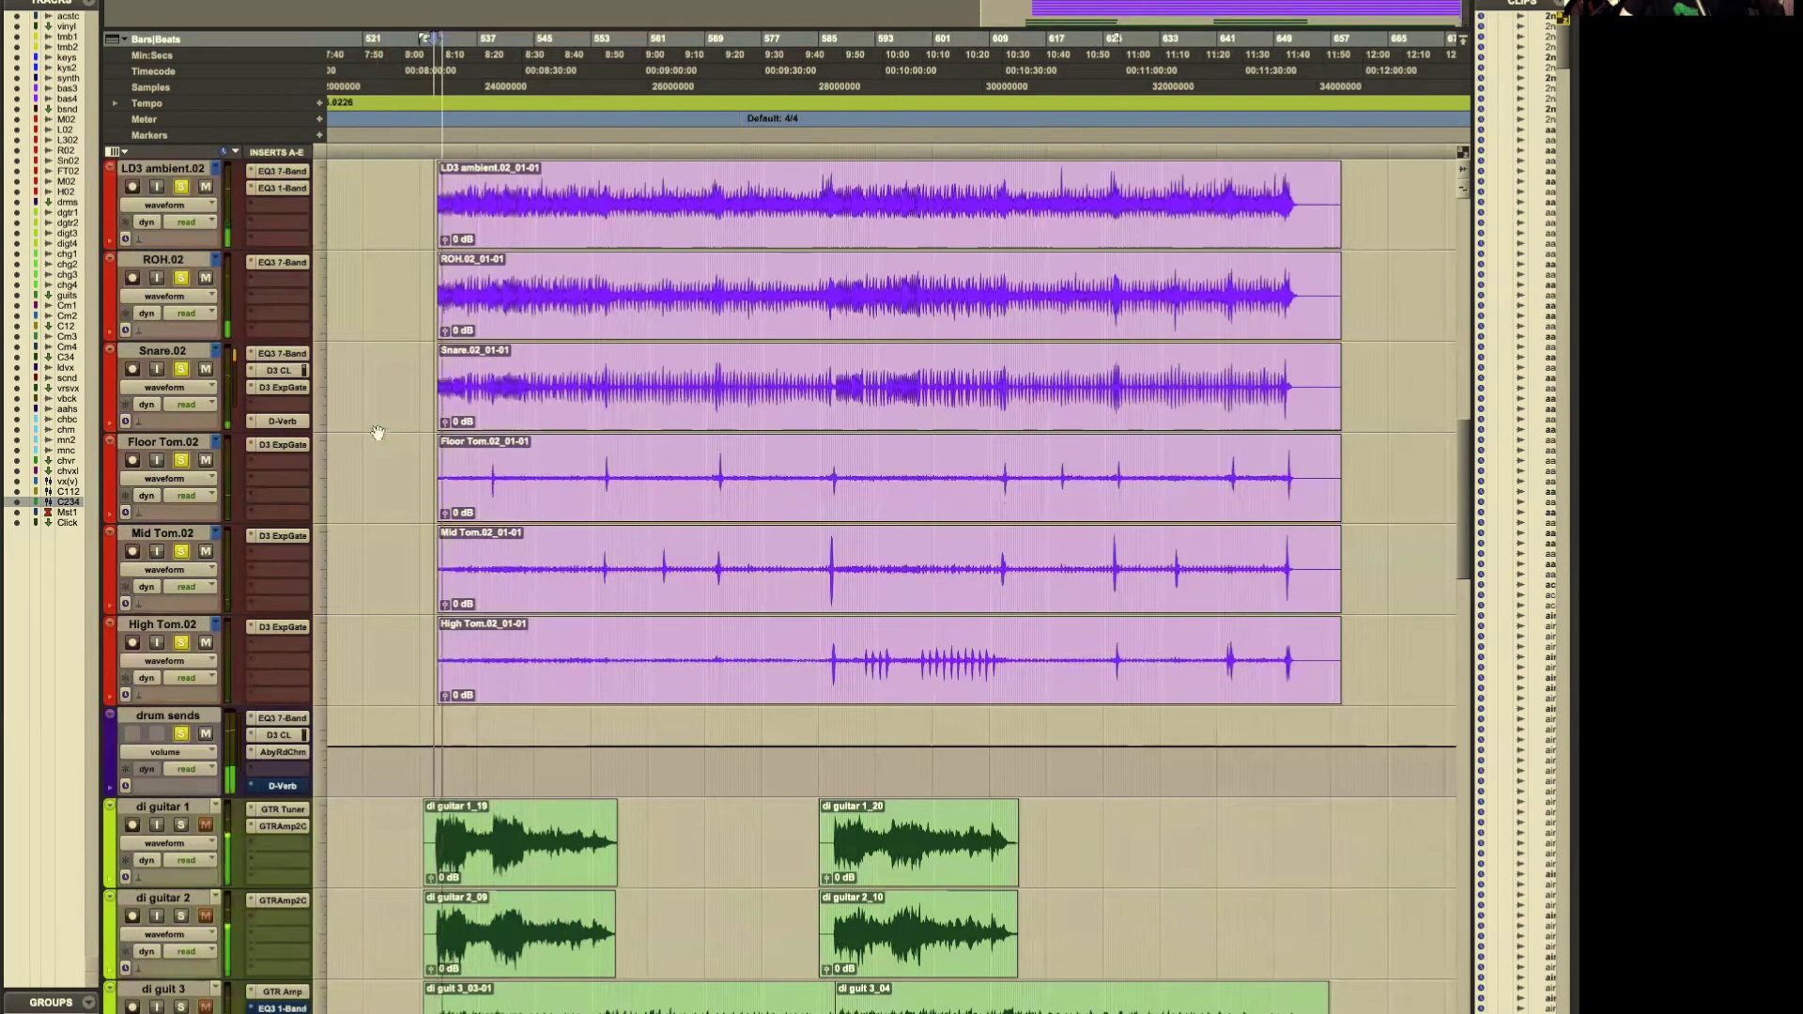
pyautogui.scroll(6, 380, 432)
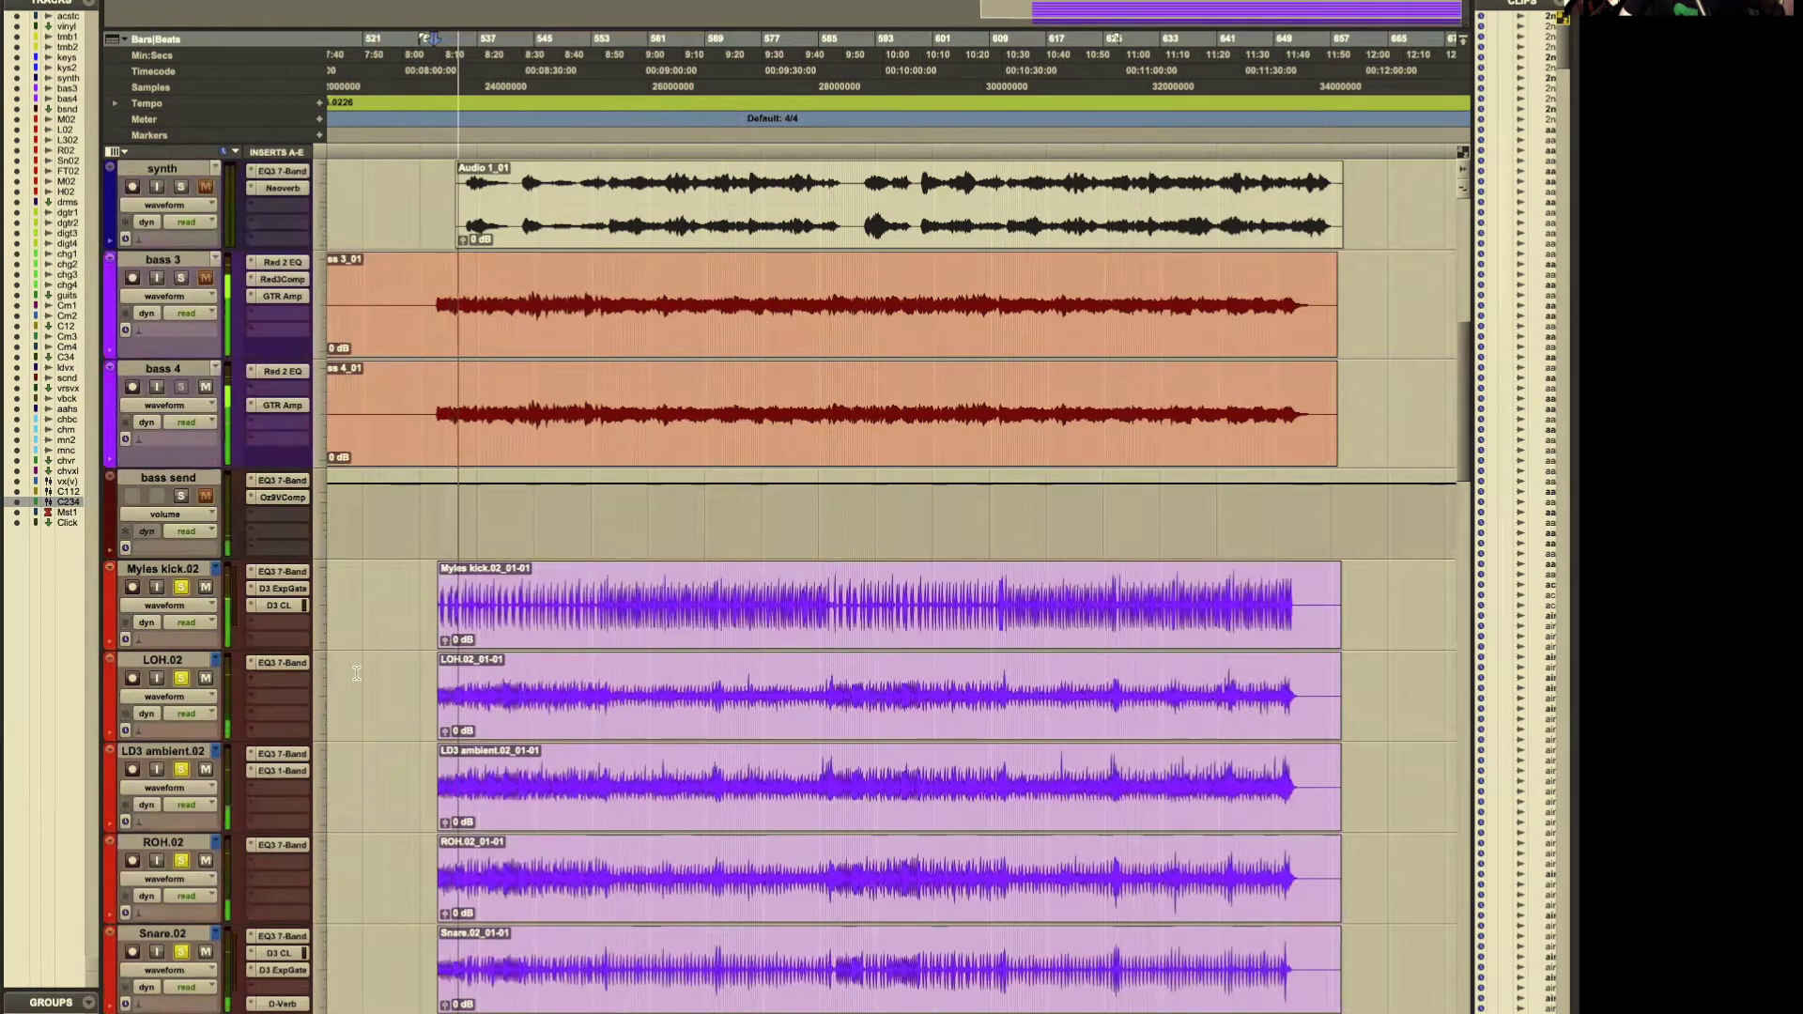
pyautogui.scroll(-6, 357, 673)
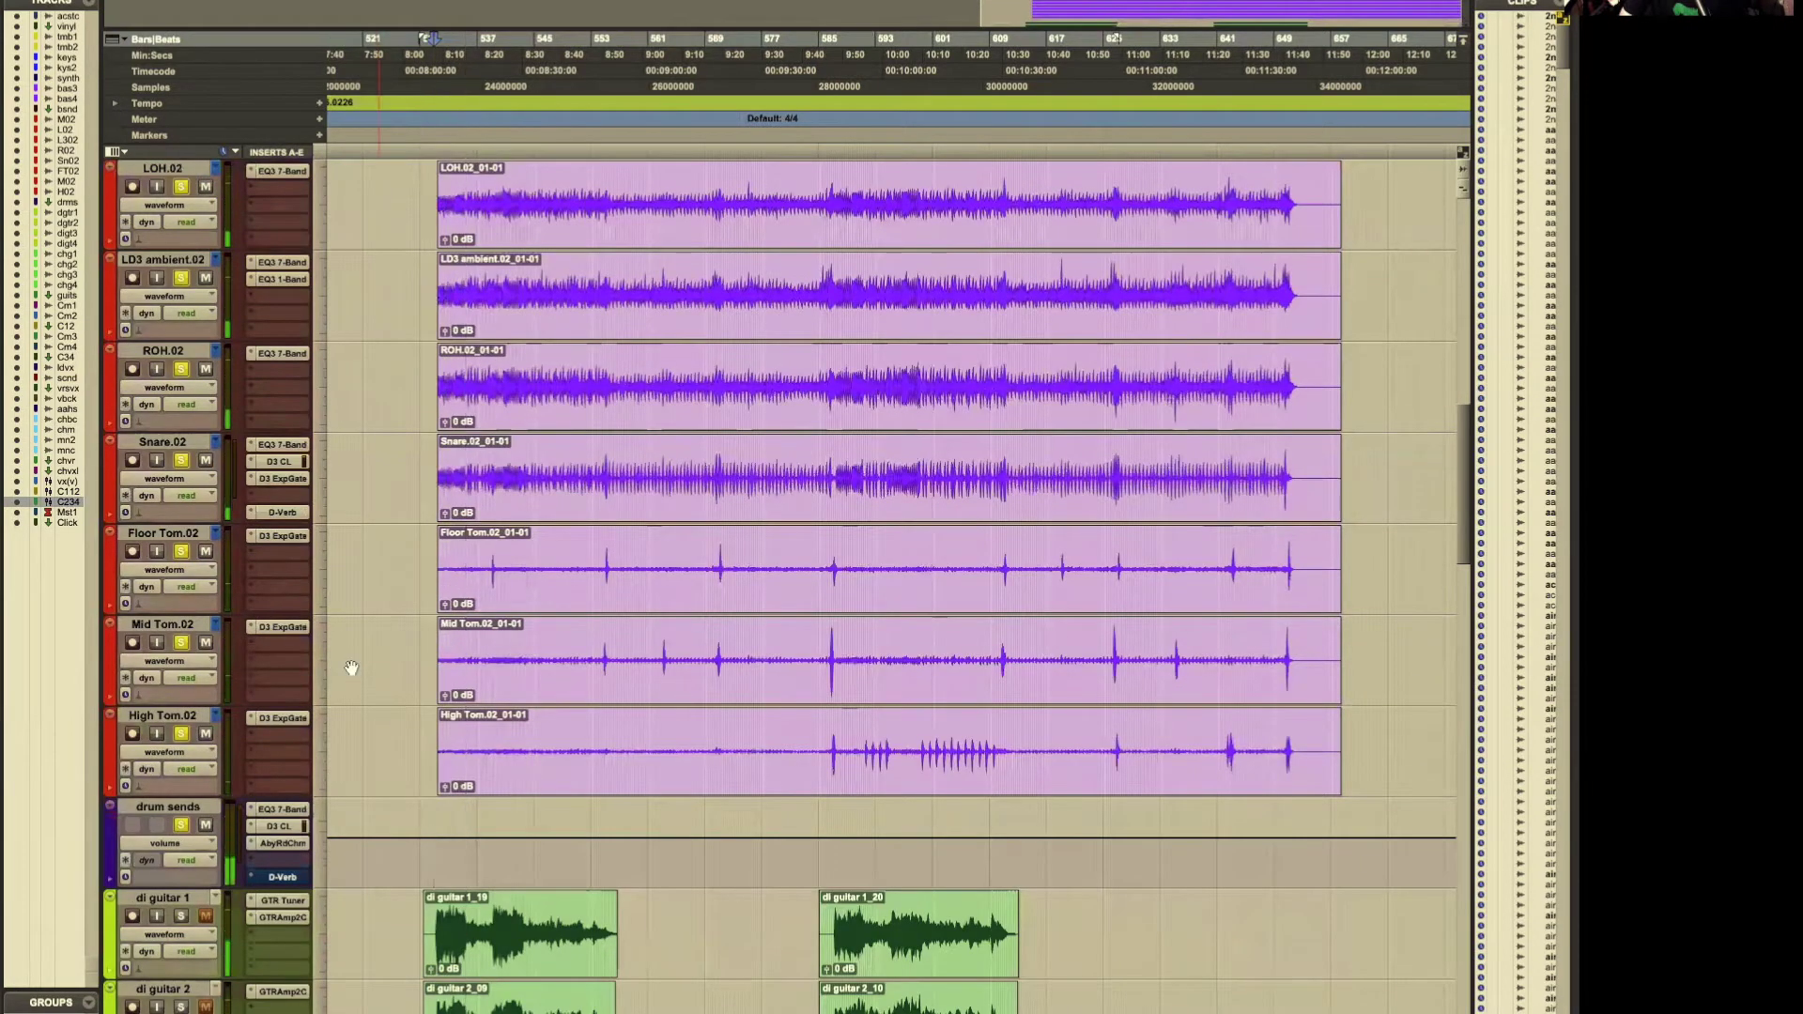
pyautogui.scroll(6, 328, 563)
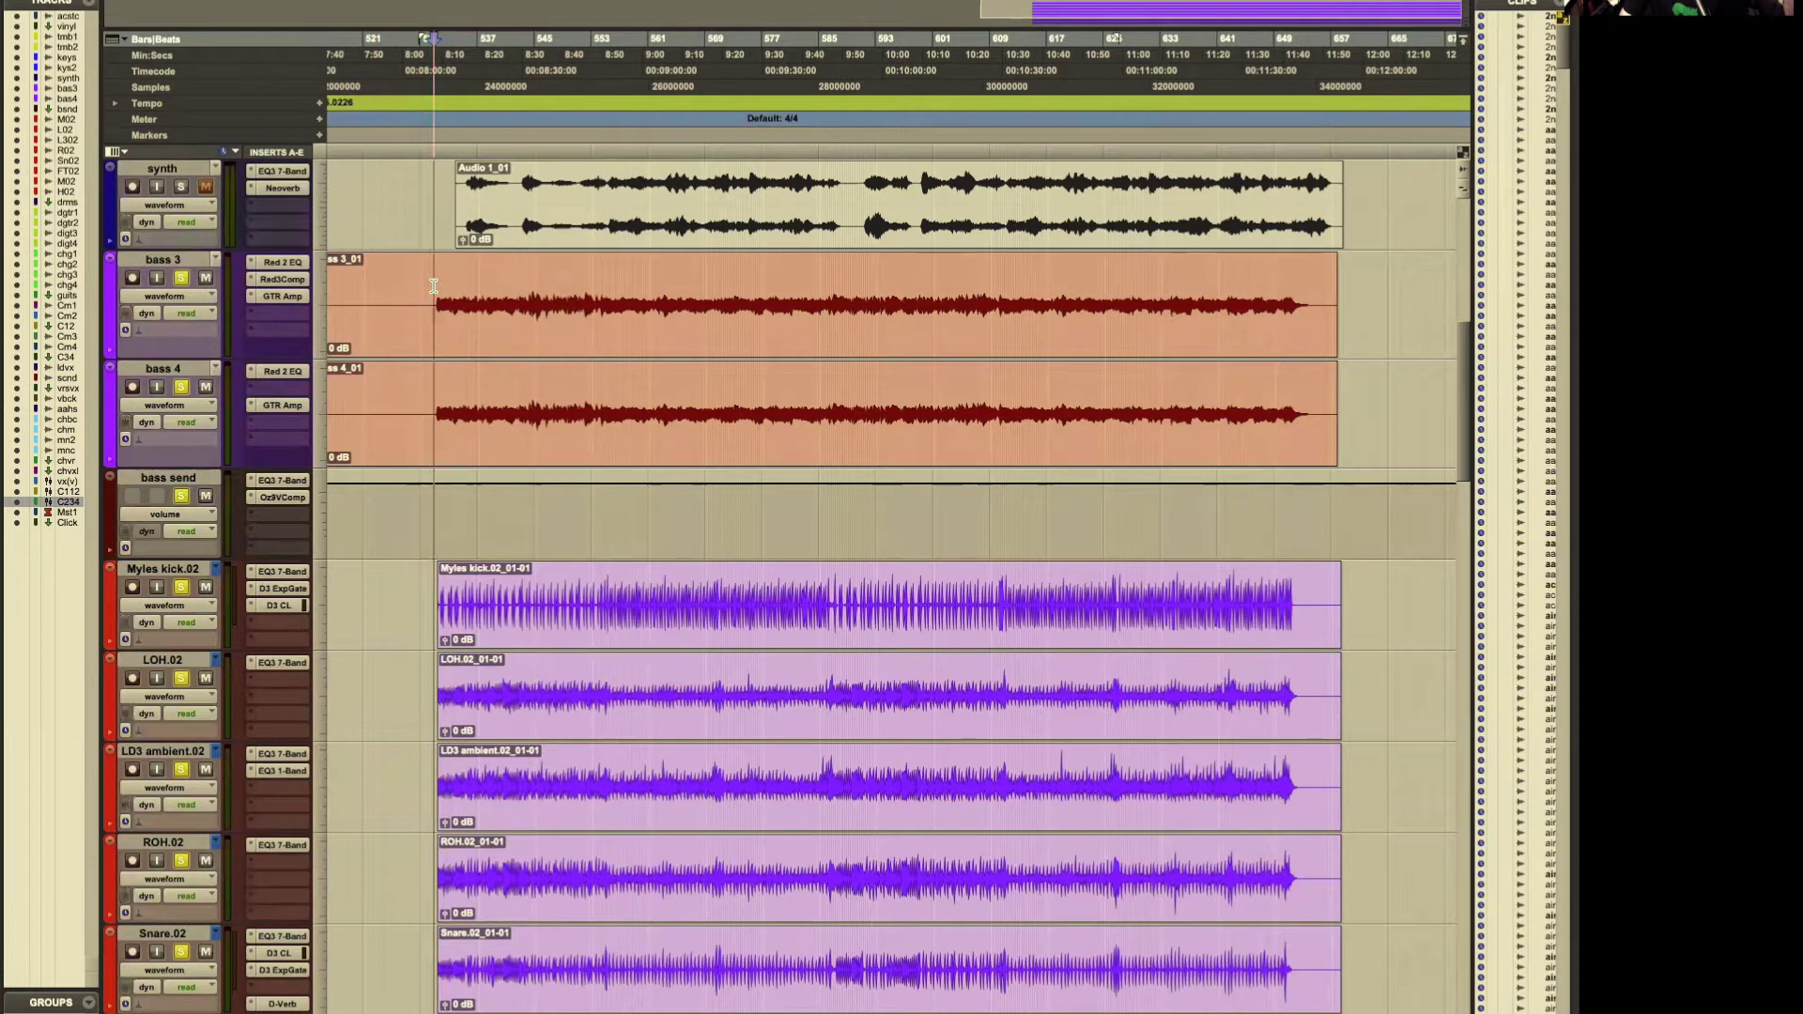
pyautogui.hscroll(2, 414, 296)
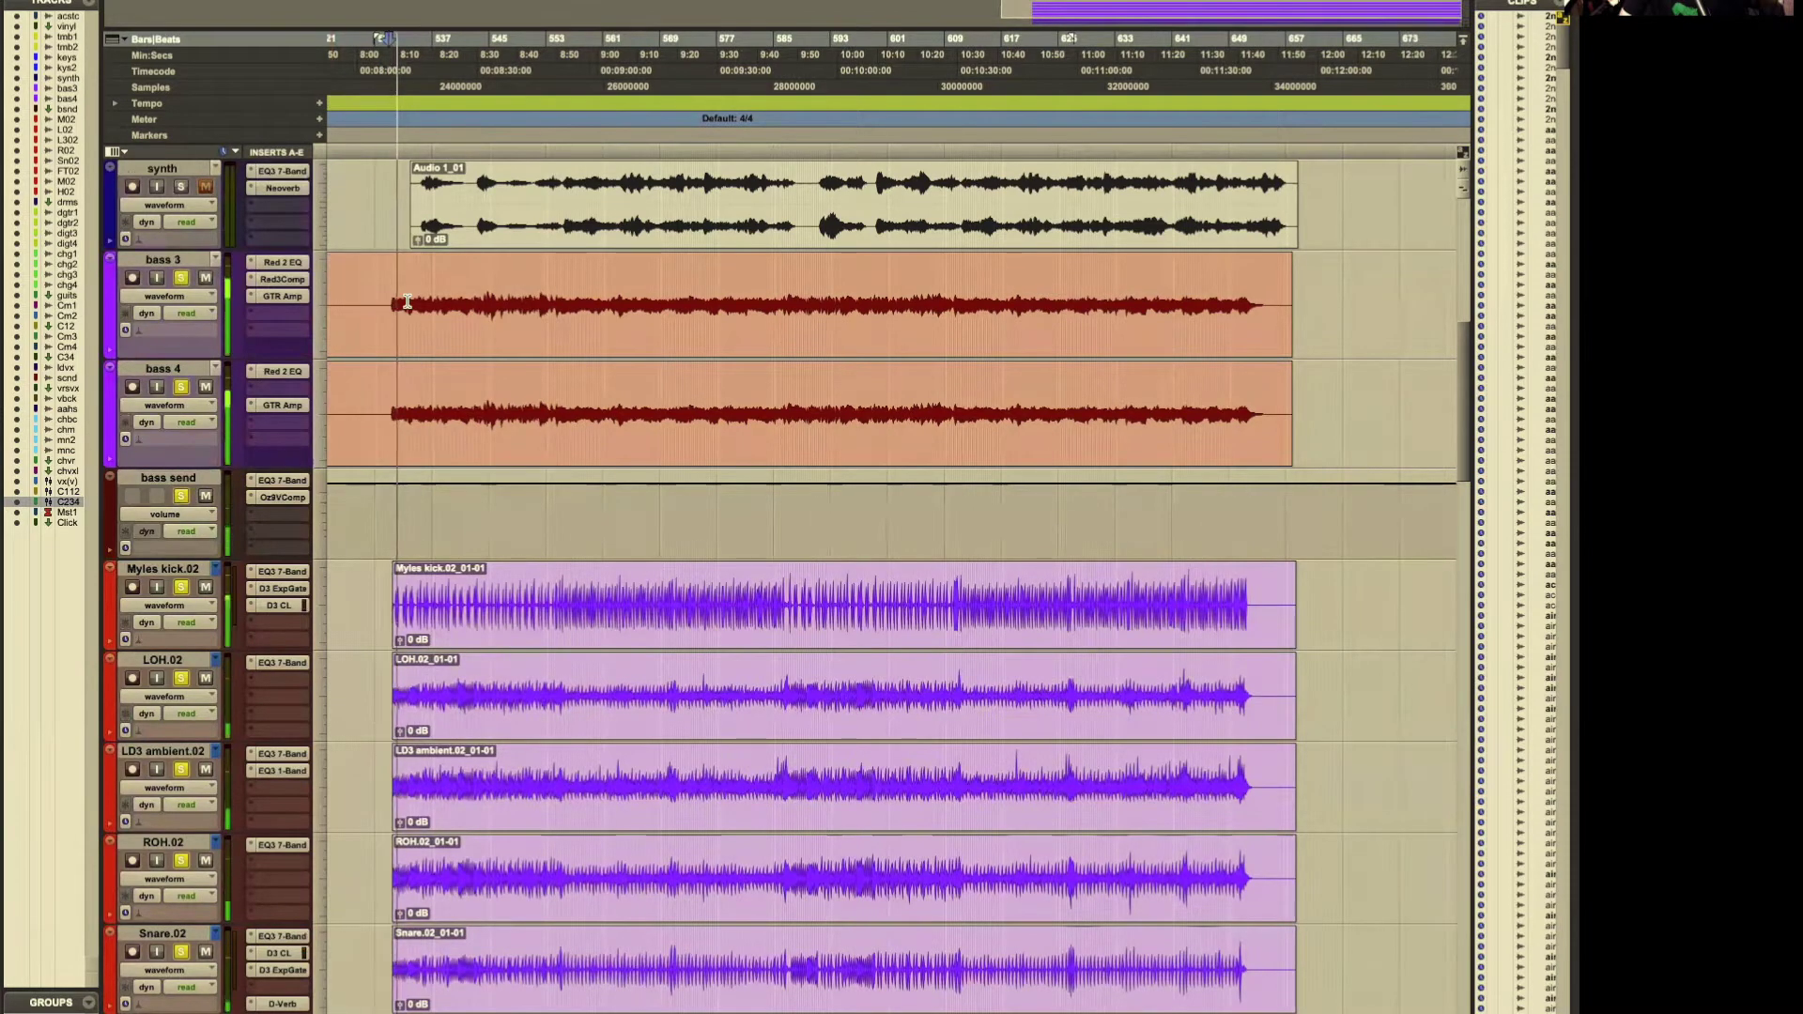
pyautogui.scroll(-1, 390, 310)
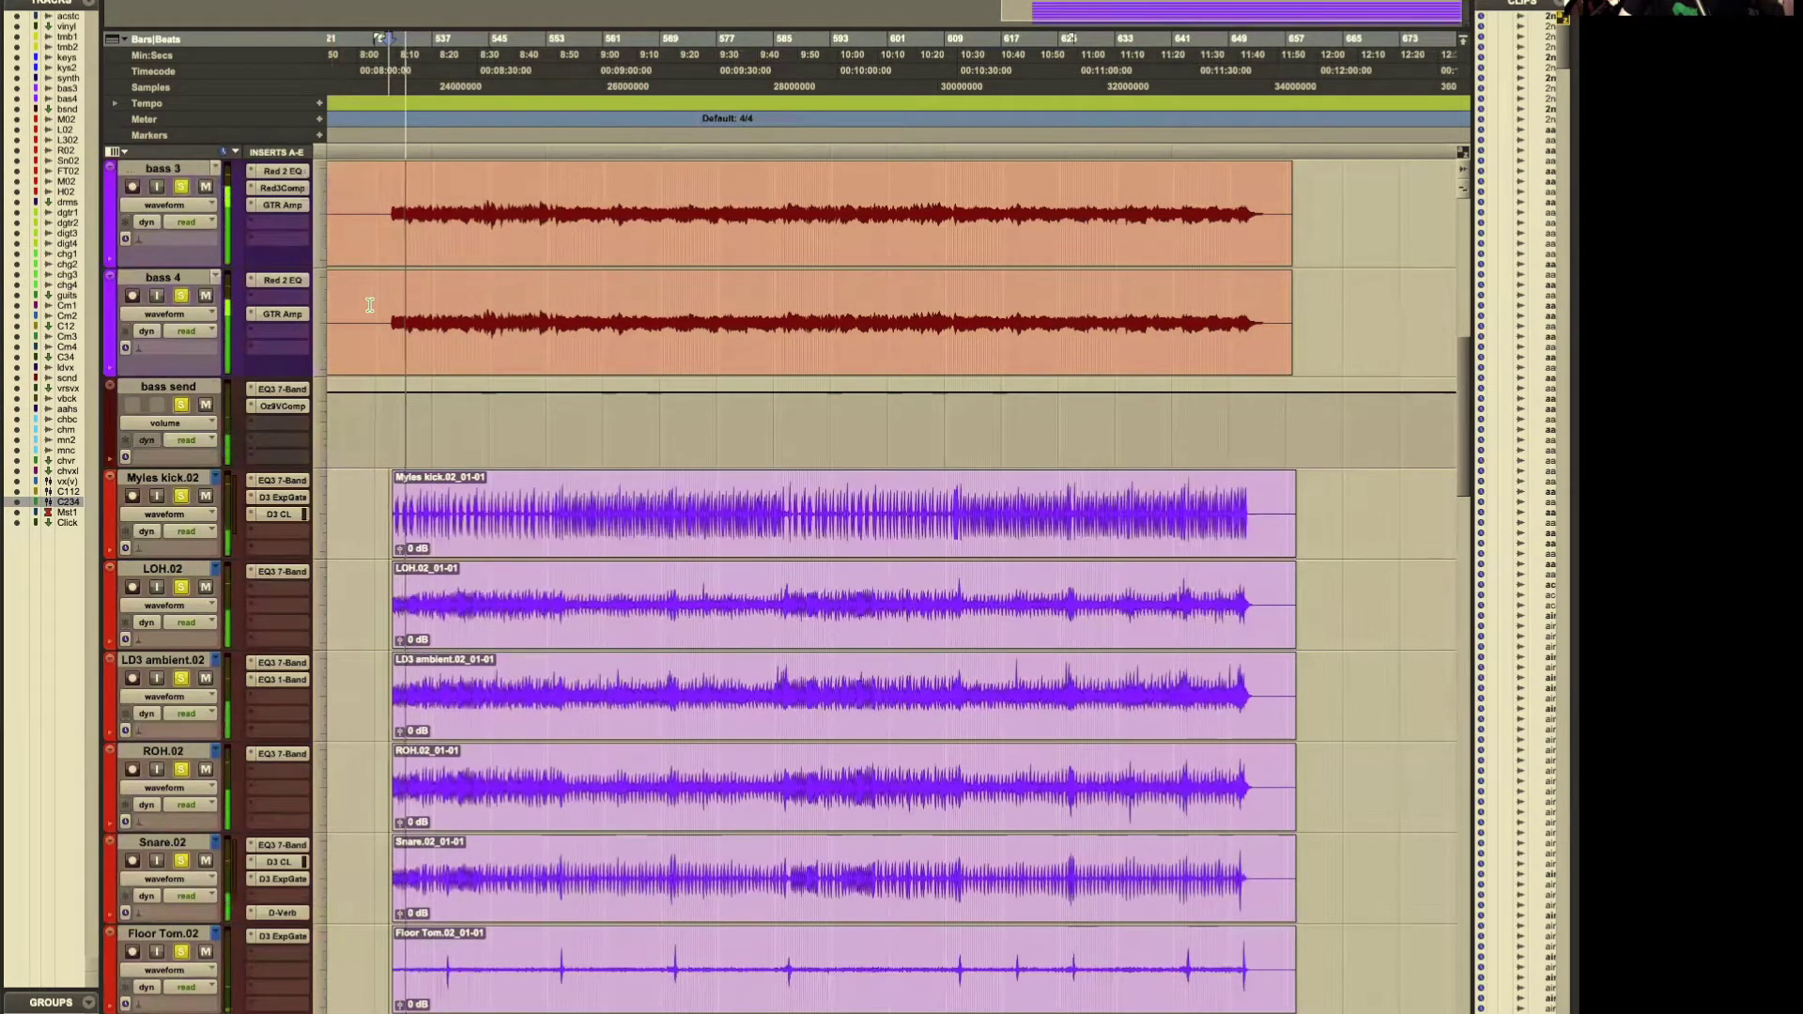
pyautogui.scroll(1, 369, 305)
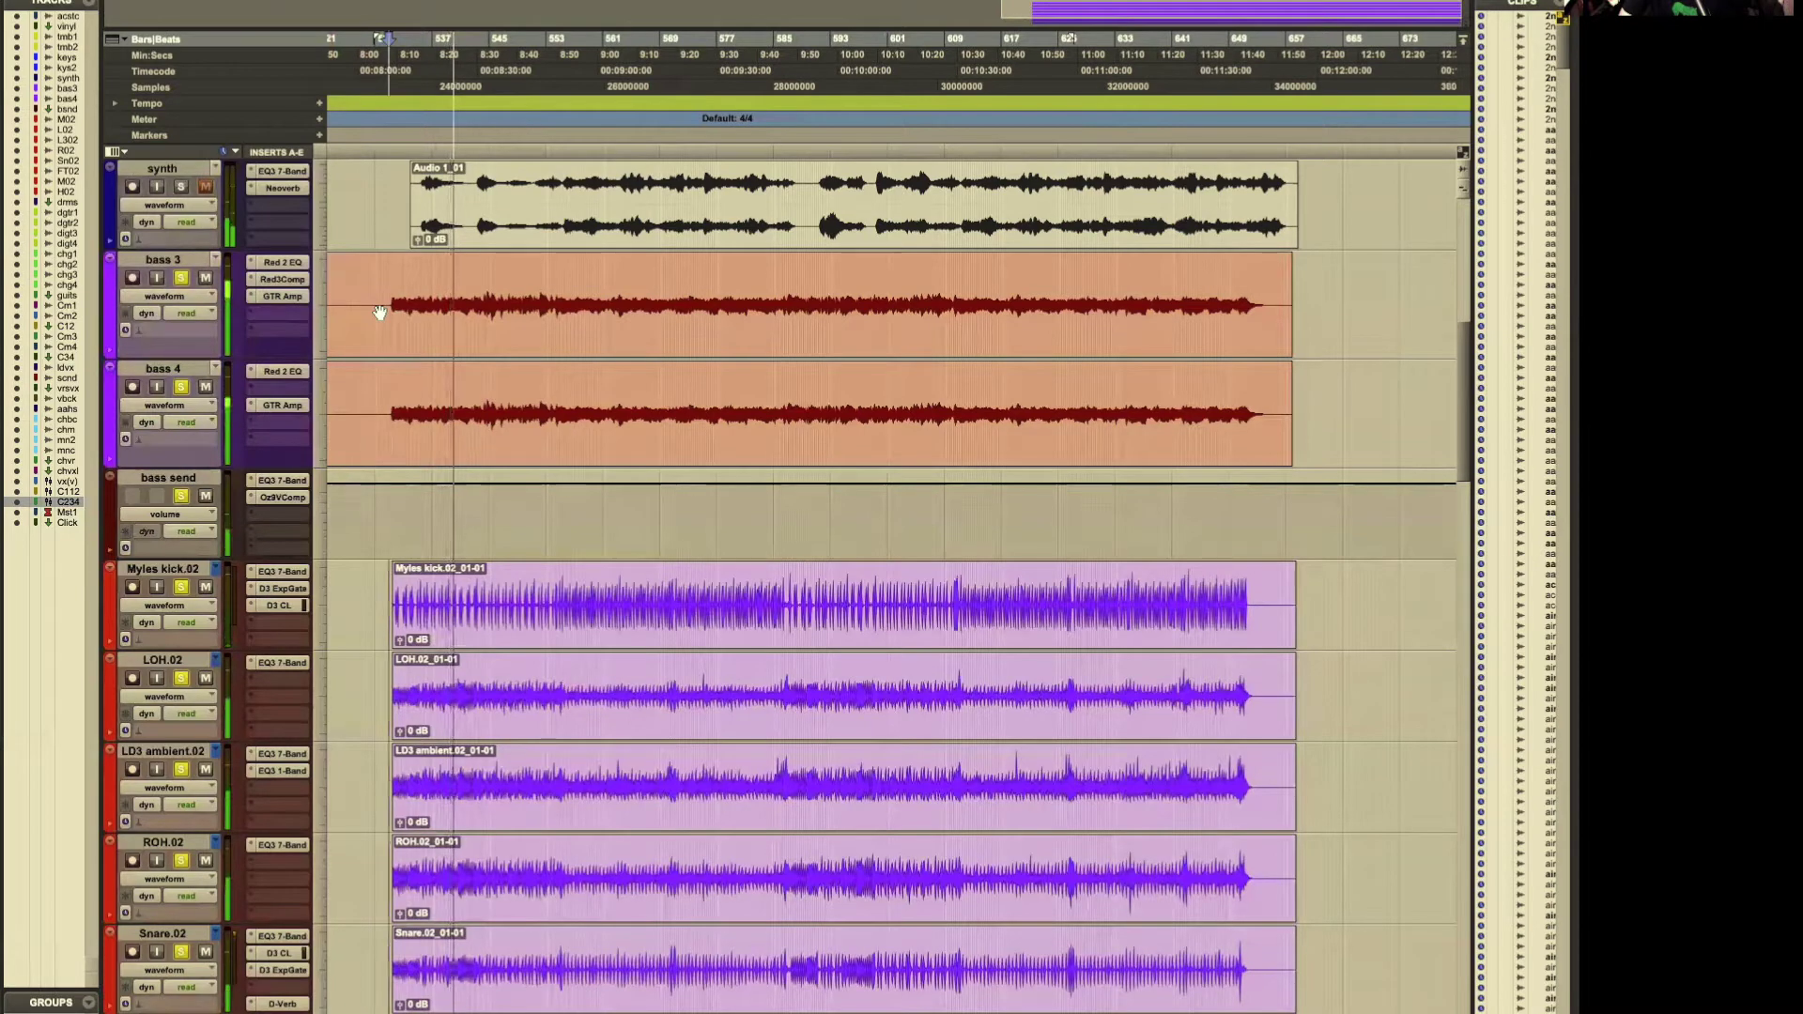
pyautogui.press('space')
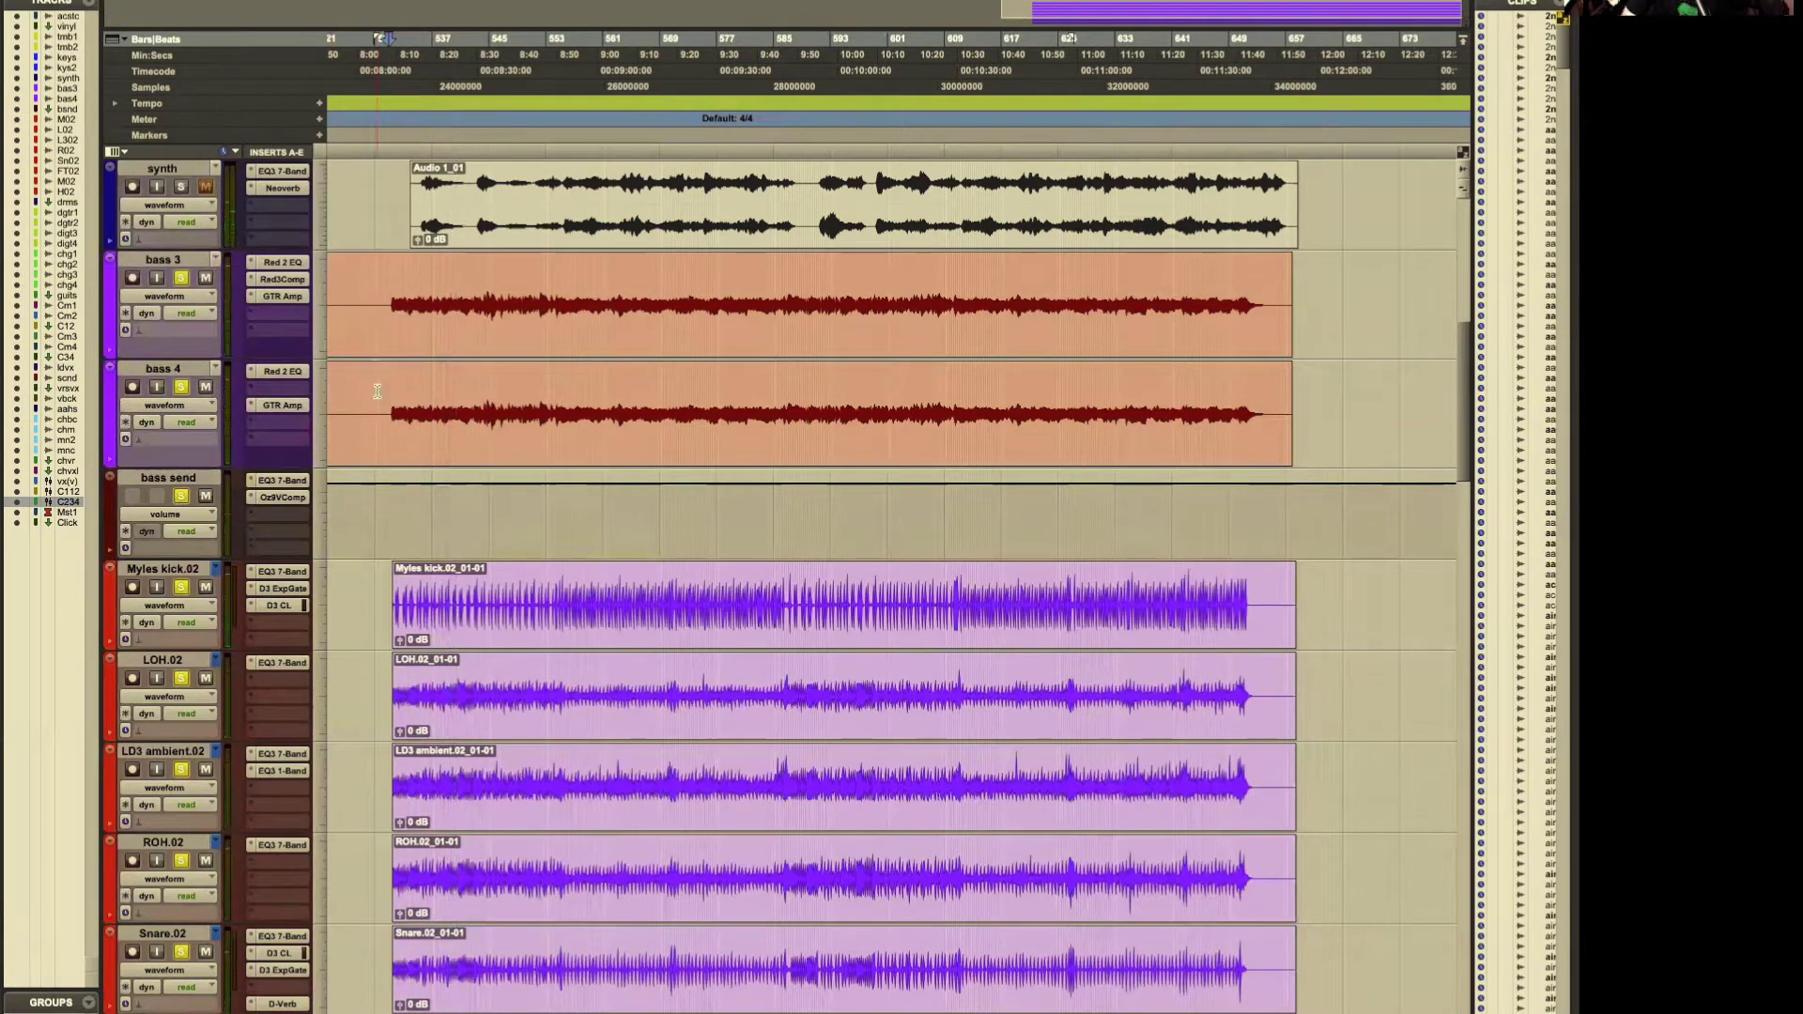
# Step: Scroll down to the guitar tracks and solo di guitar 1 through di guit 4
pyautogui.scroll(3, 374, 394)
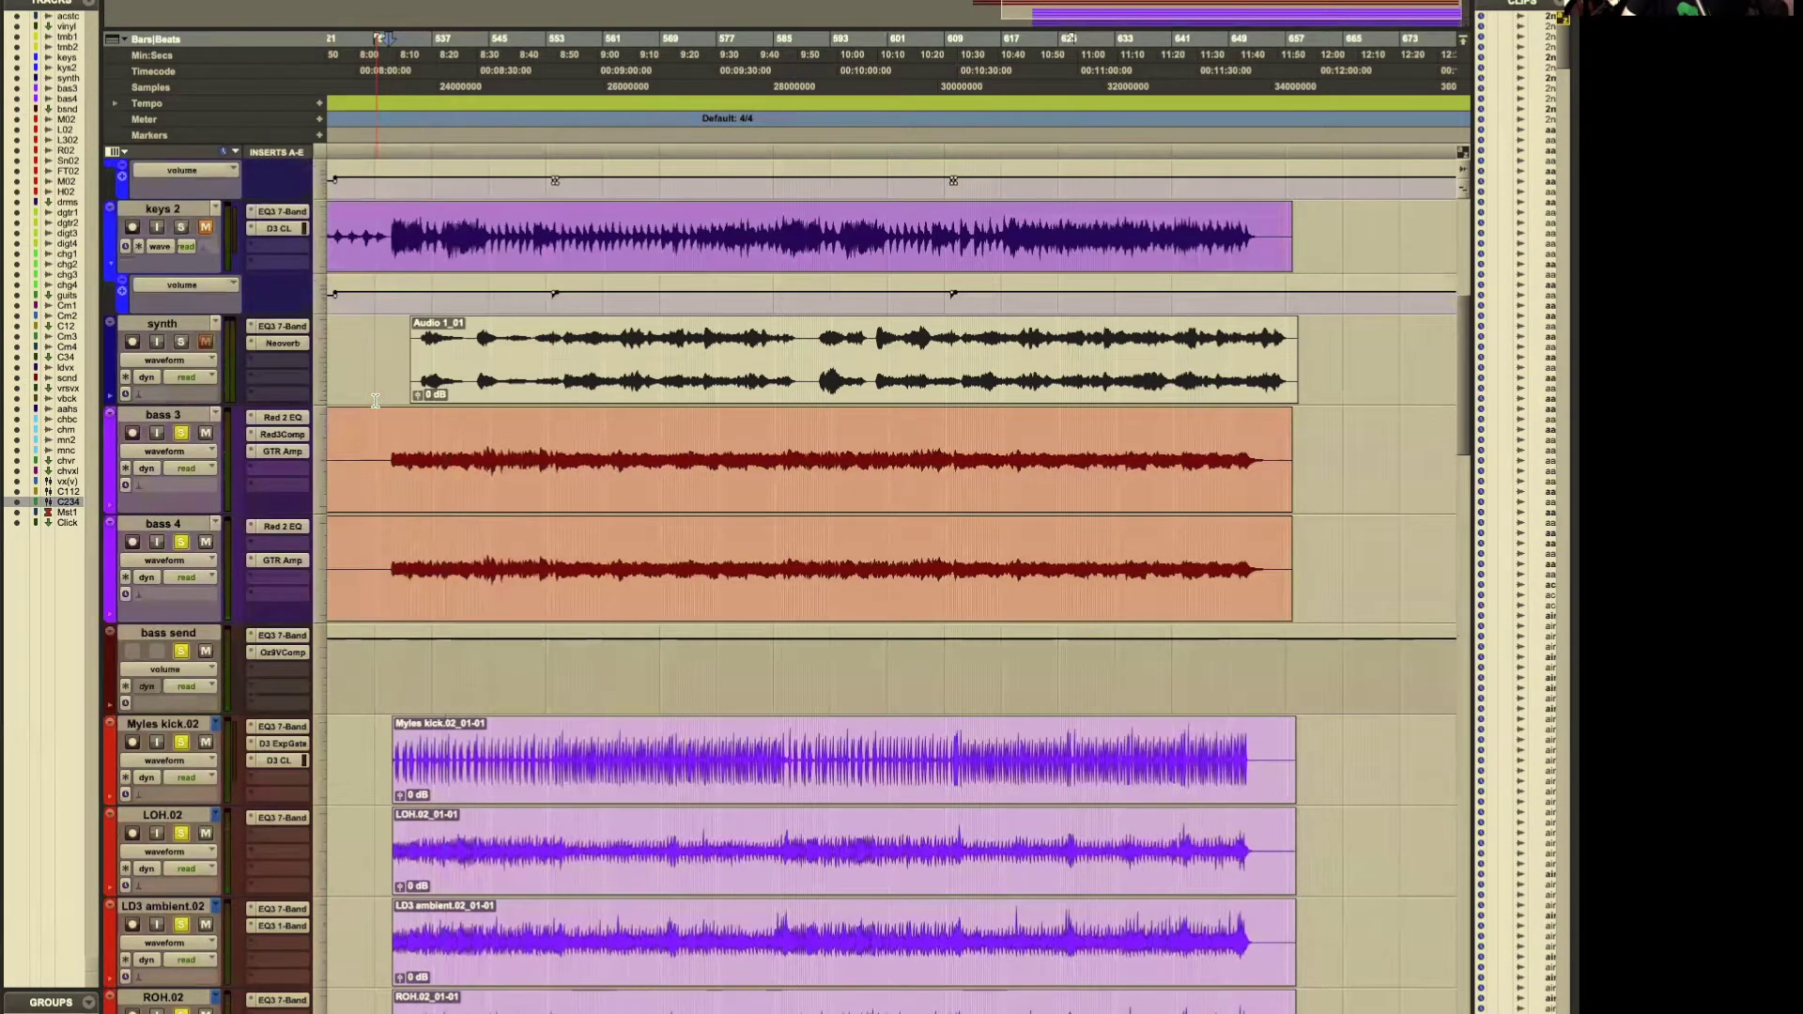
pyautogui.scroll(2, 375, 401)
pyautogui.scroll(10, 374, 401)
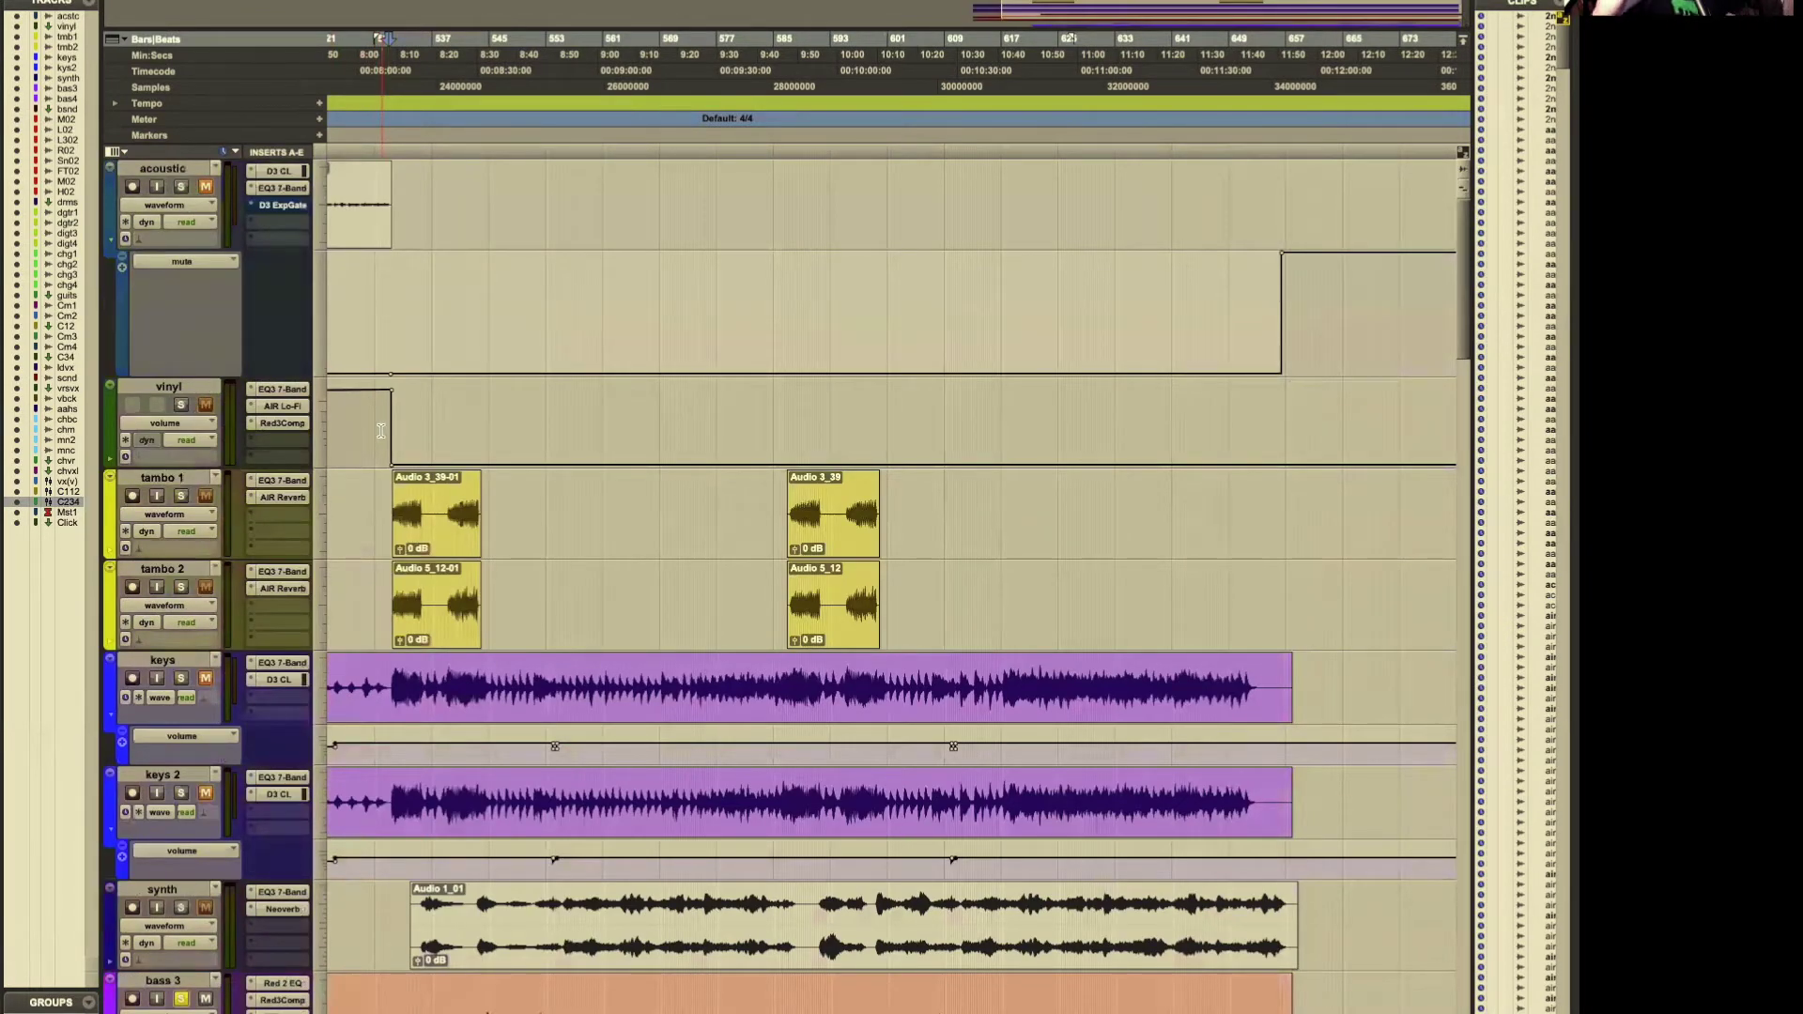
pyautogui.scroll(-17, 383, 434)
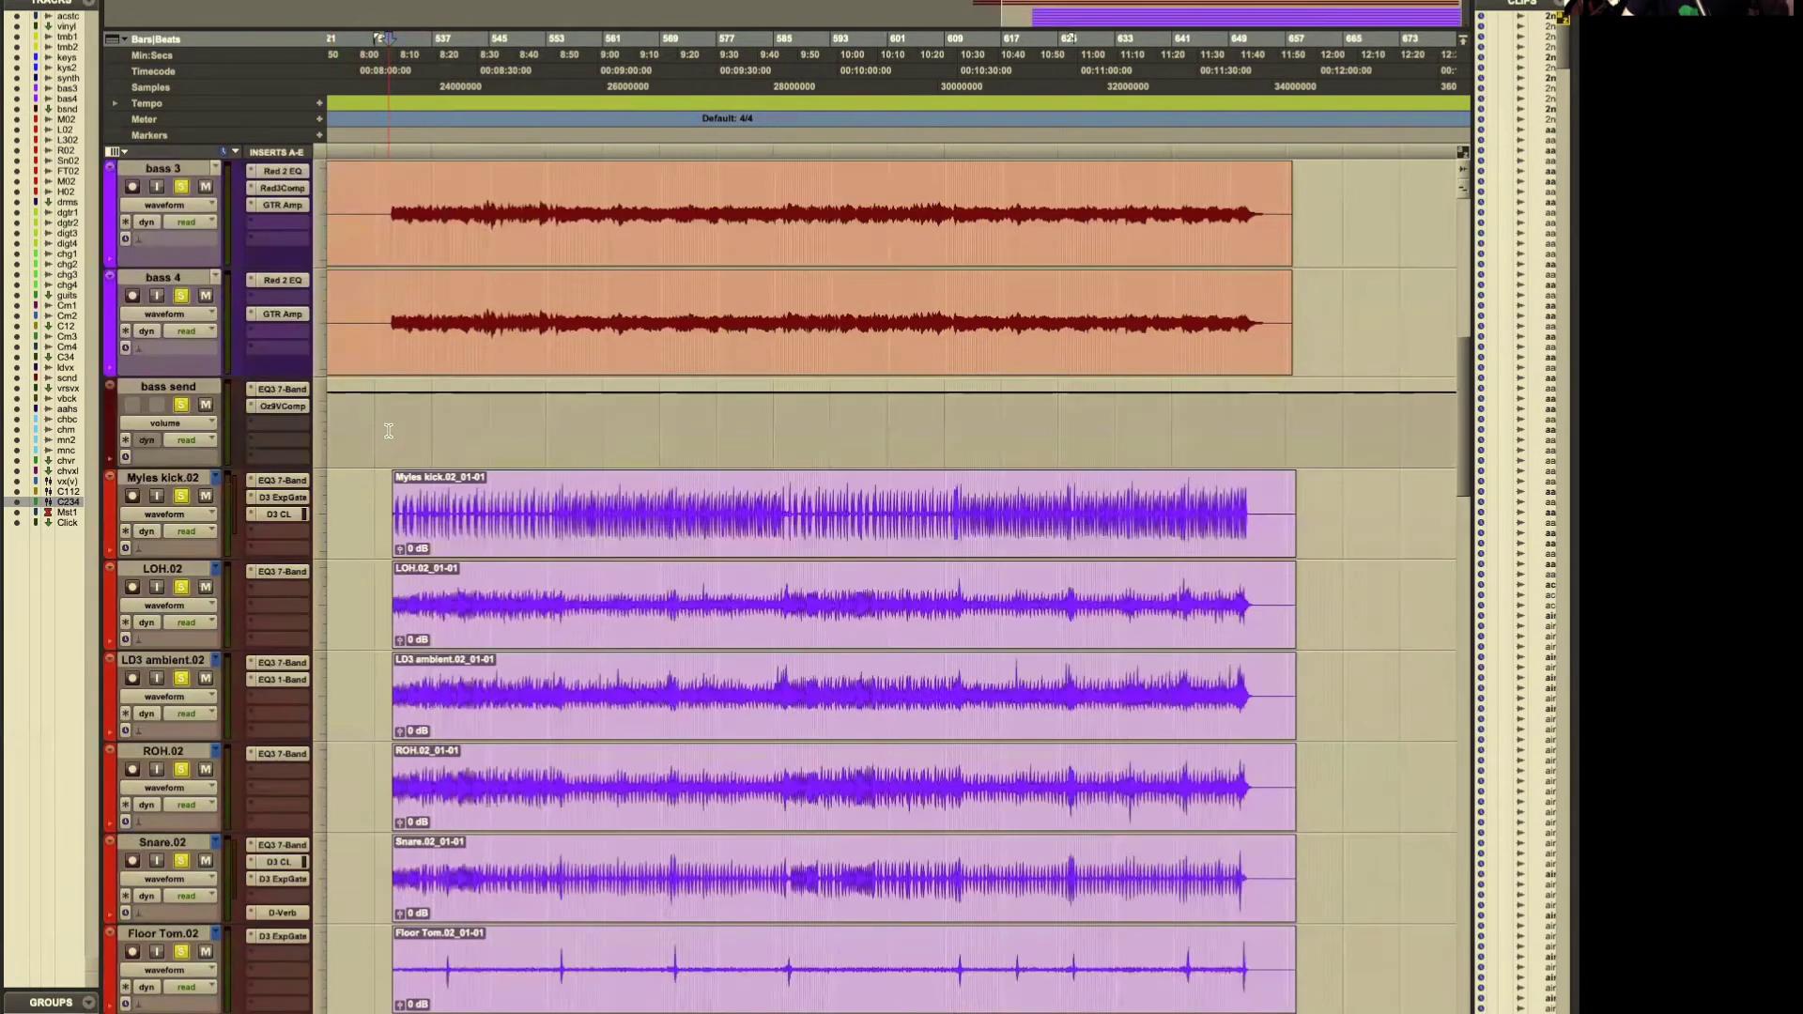
pyautogui.scroll(-4, 383, 469)
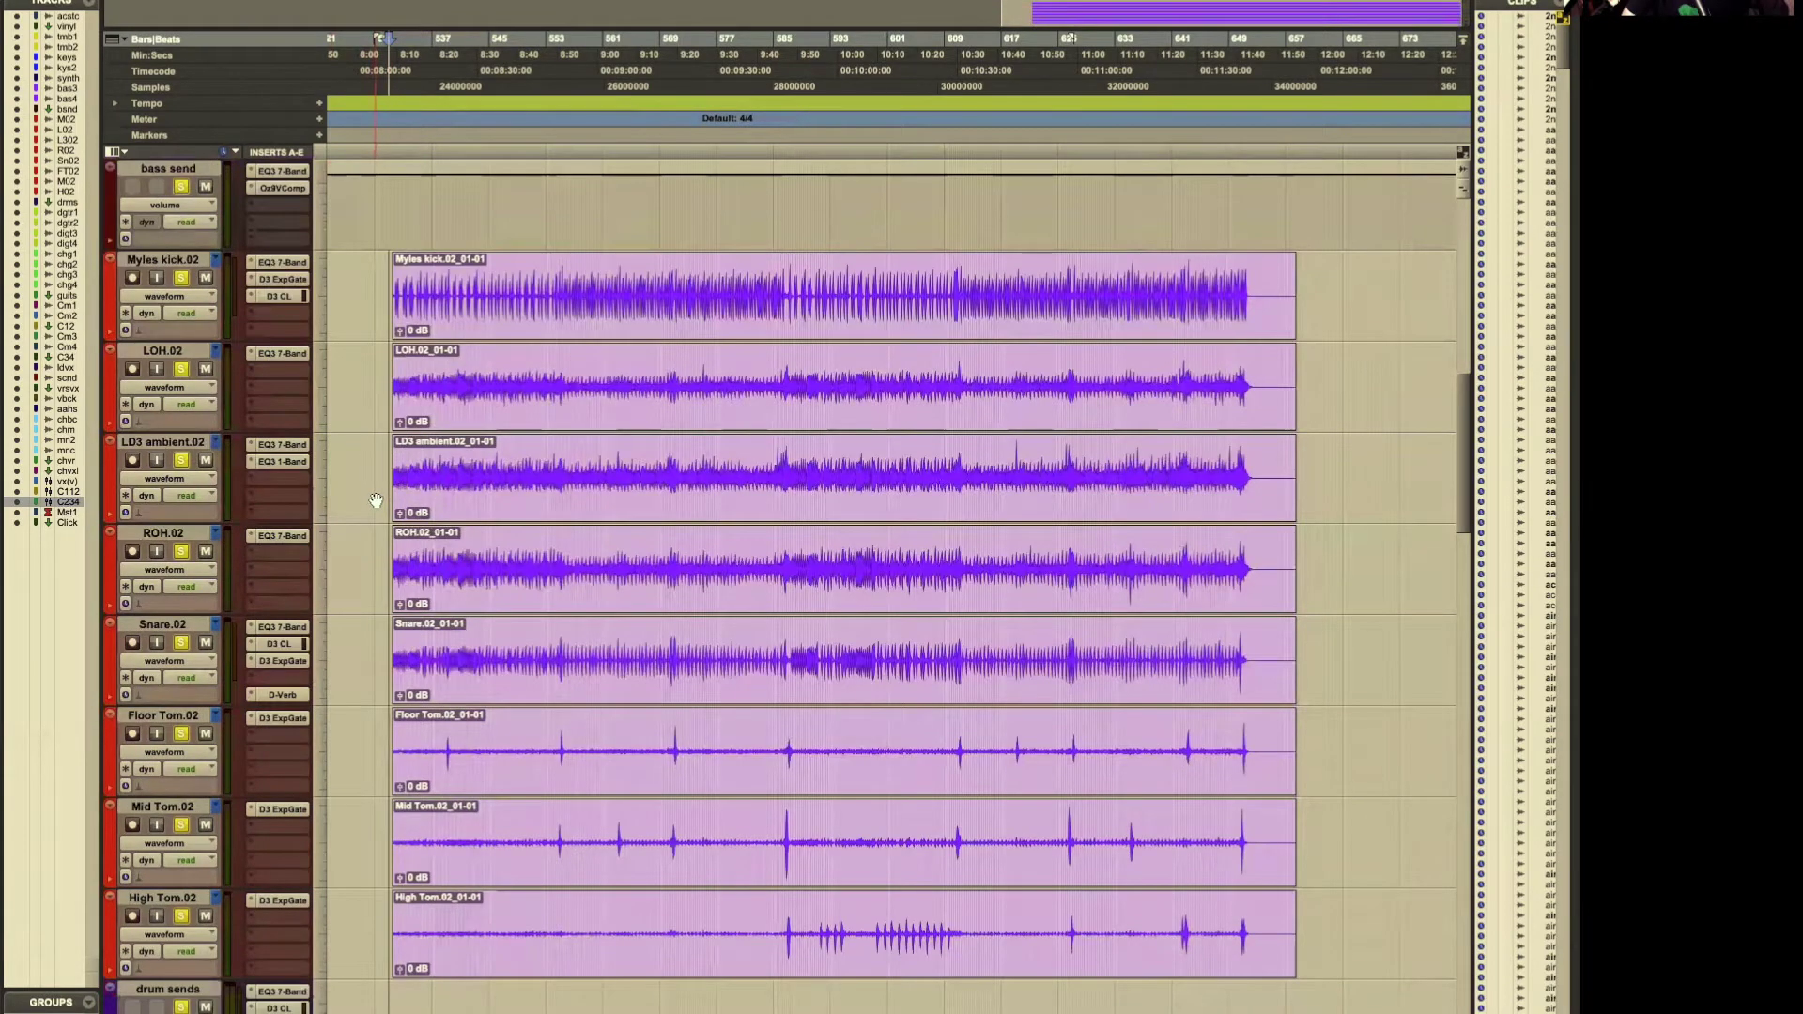
pyautogui.scroll(-8, 374, 503)
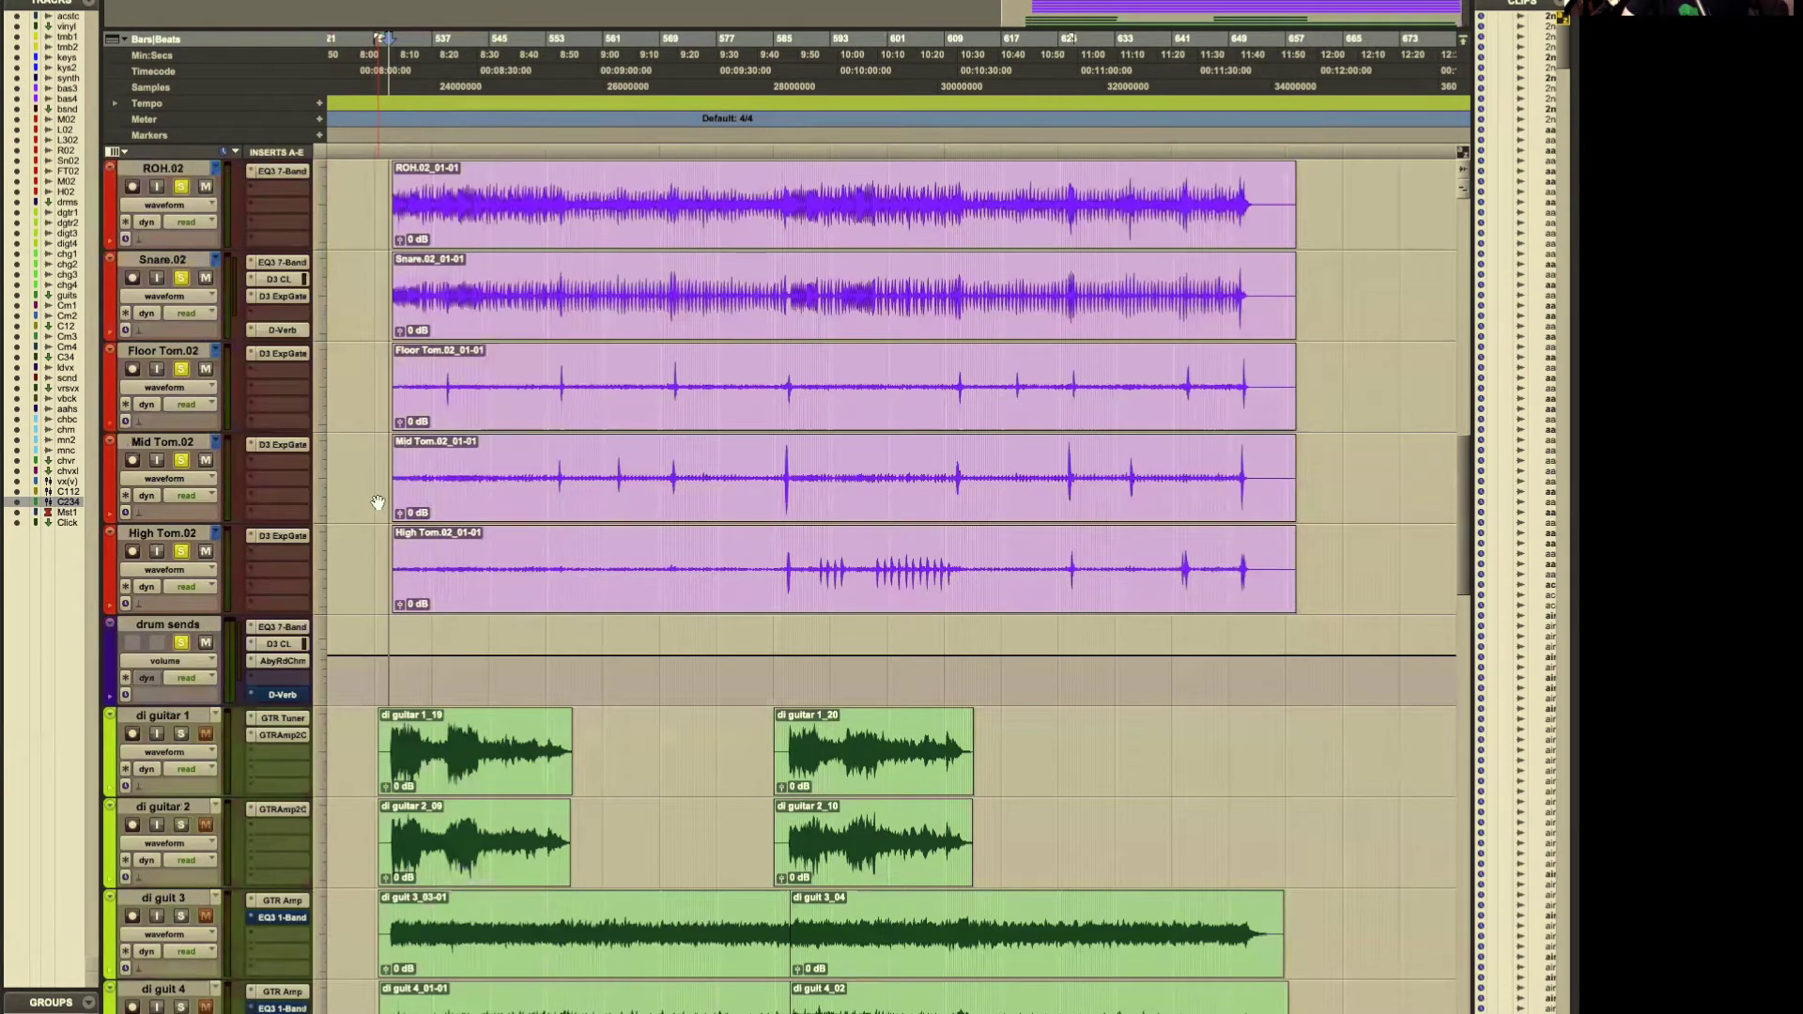
pyautogui.scroll(-4, 376, 502)
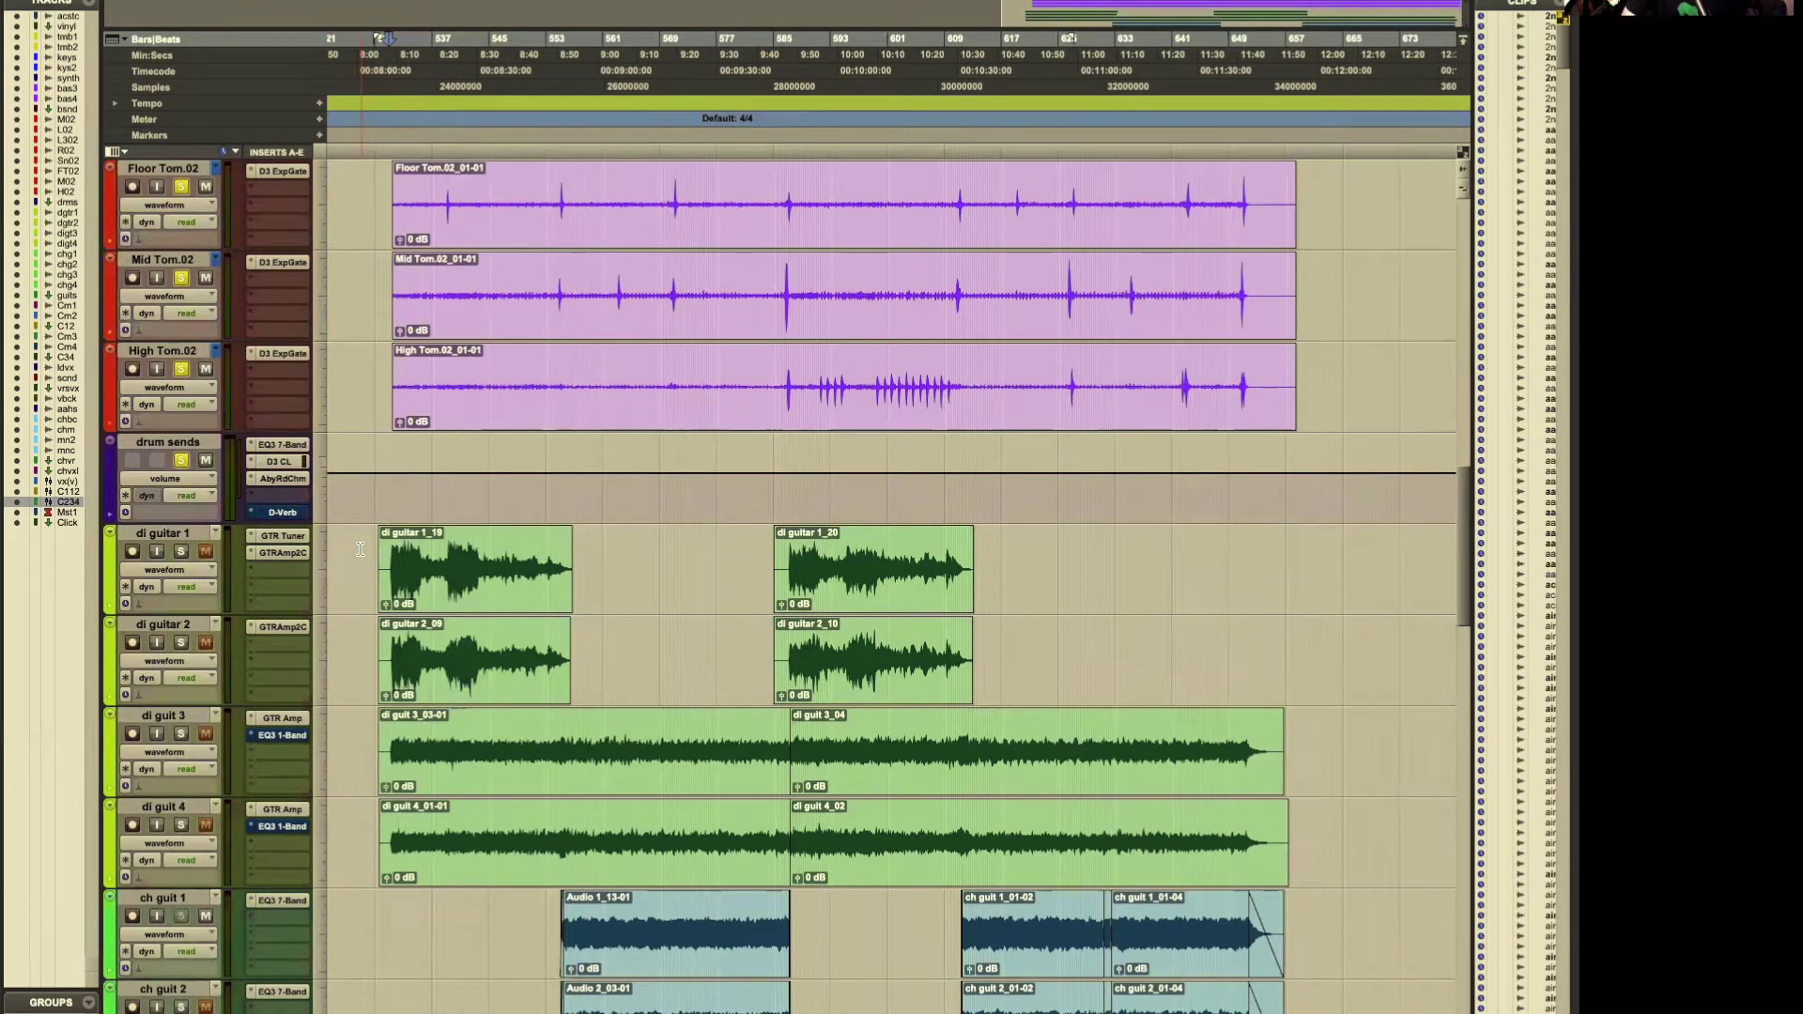
pyautogui.scroll(-2, 361, 551)
pyautogui.scroll(-1, 361, 550)
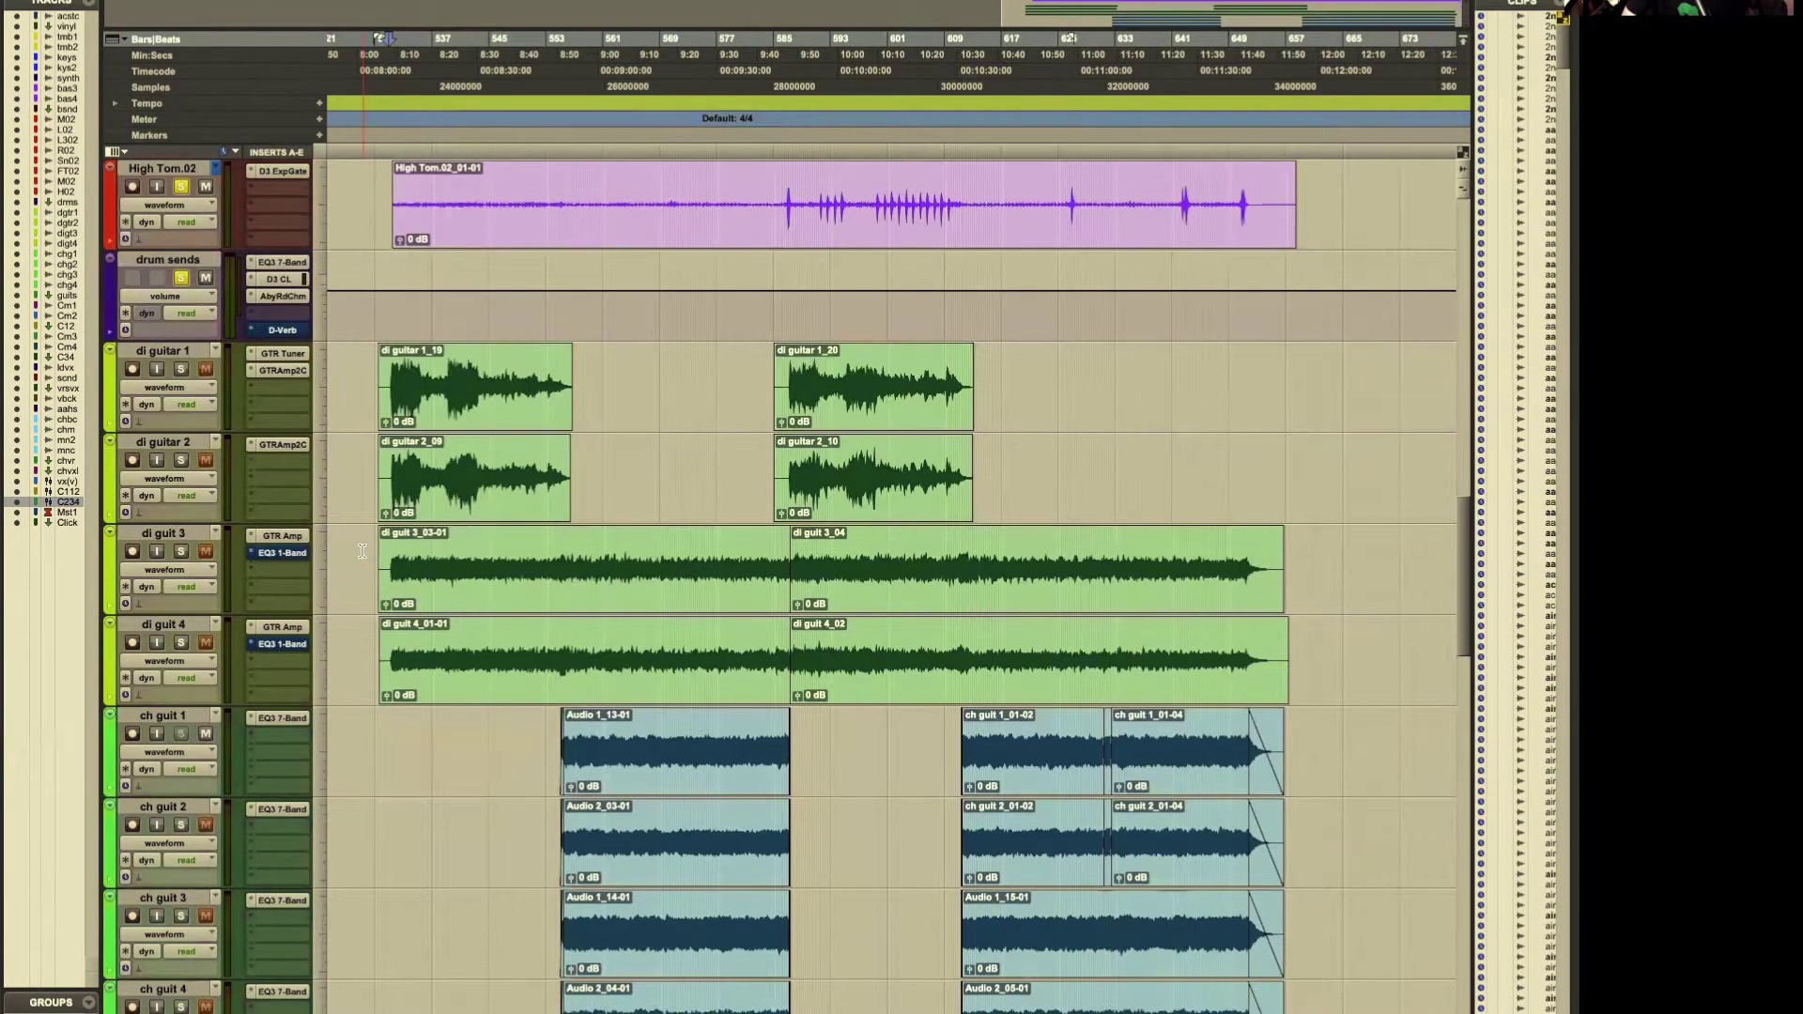
pyautogui.scroll(-1, 361, 550)
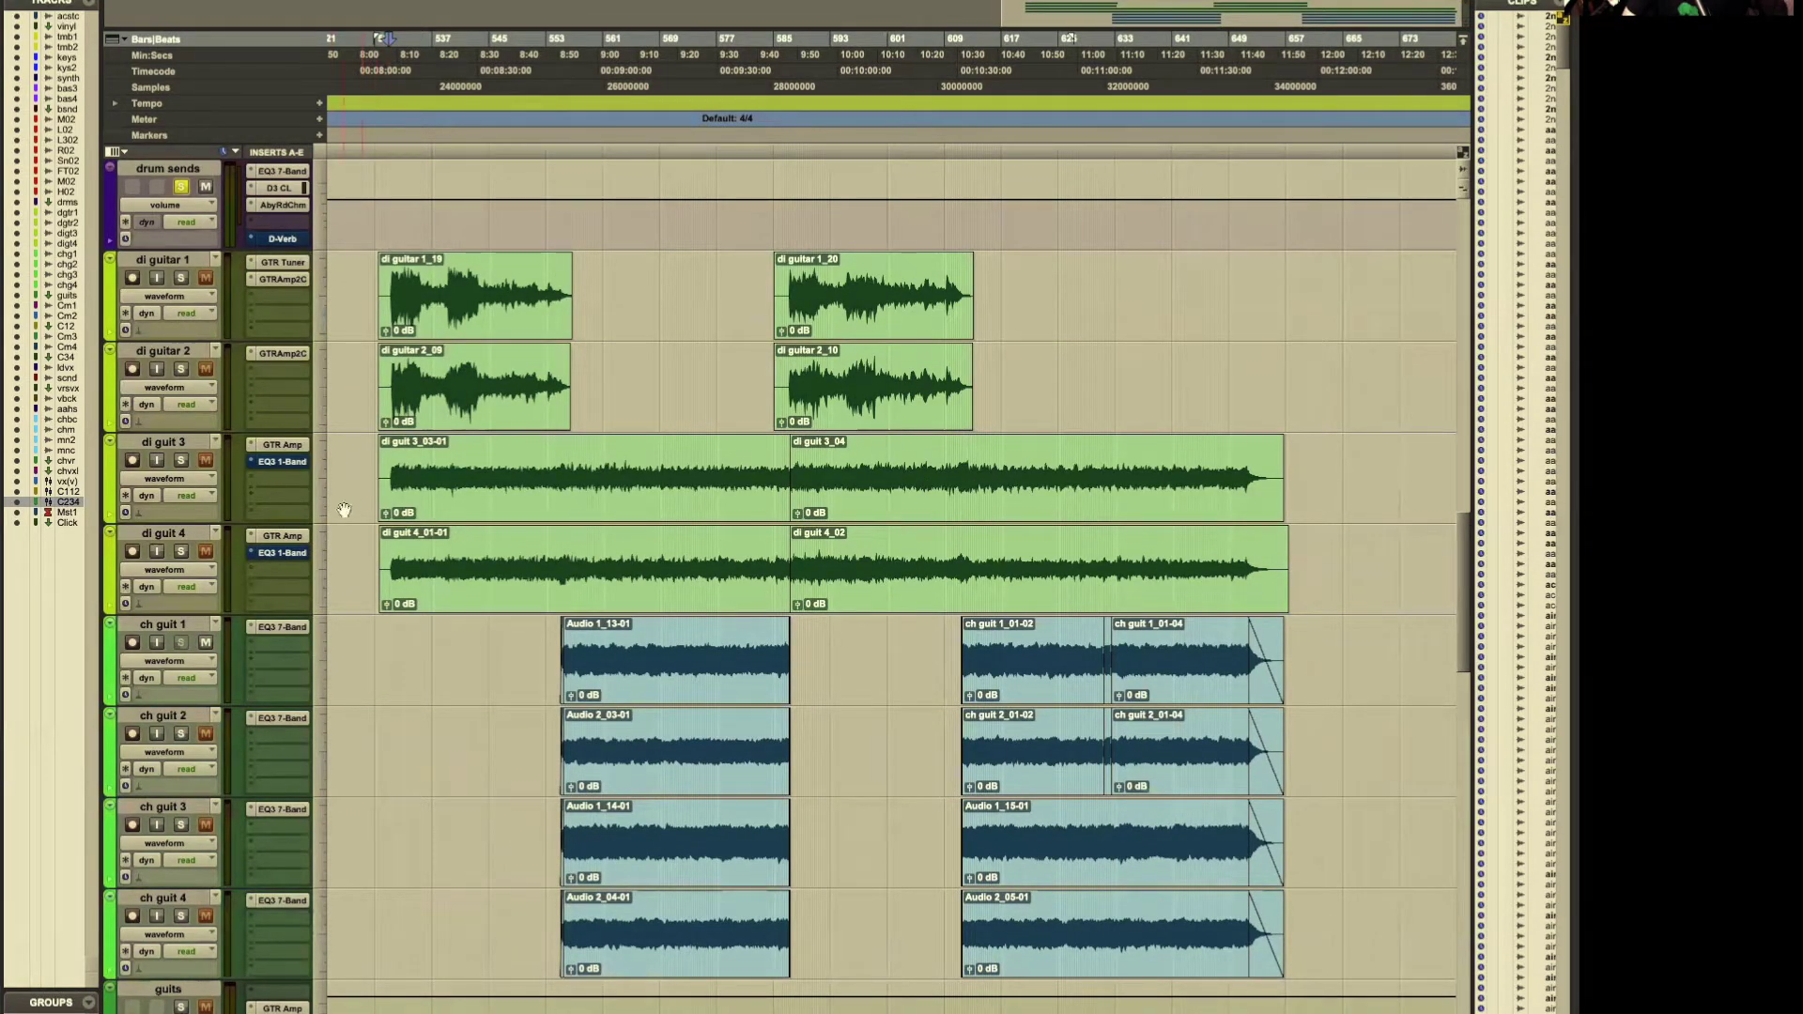
pyautogui.moveTo(181, 278); pyautogui.dragTo(182, 550)
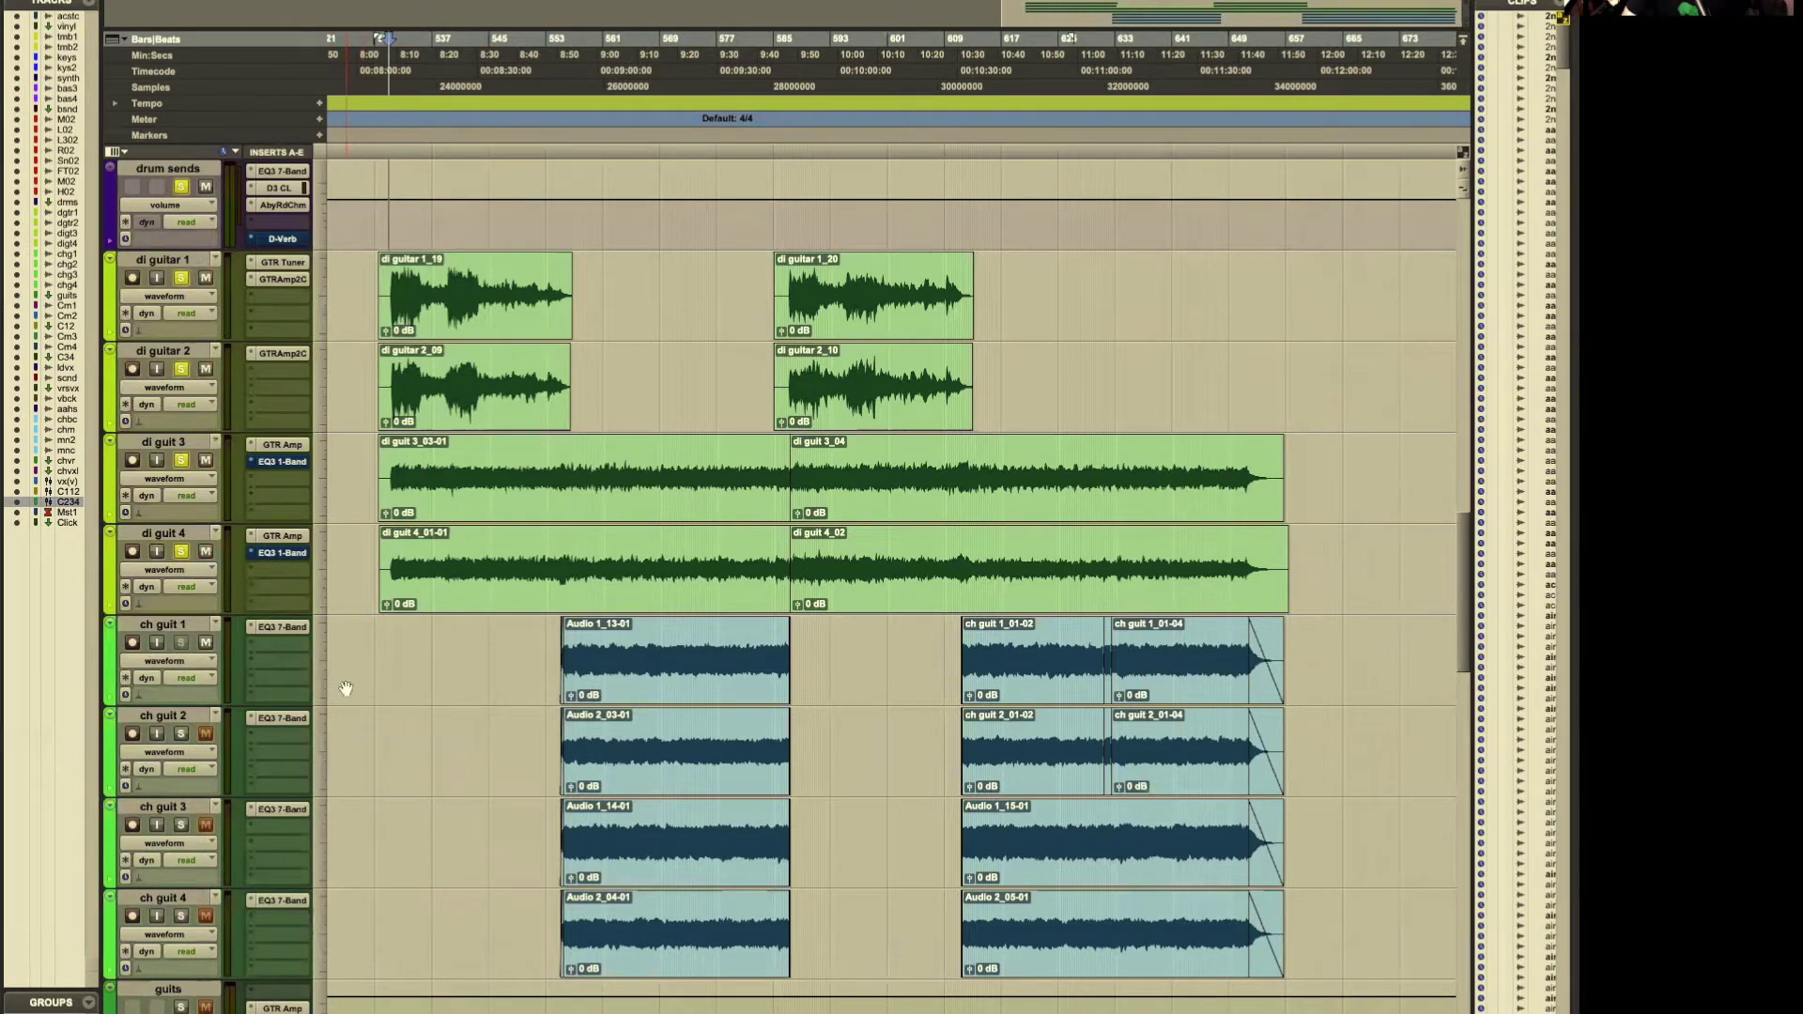
# Step: Play the soloed guitar tracks, then restart playback from an earlier position
pyautogui.scroll(2, 347, 681)
pyautogui.press('space')
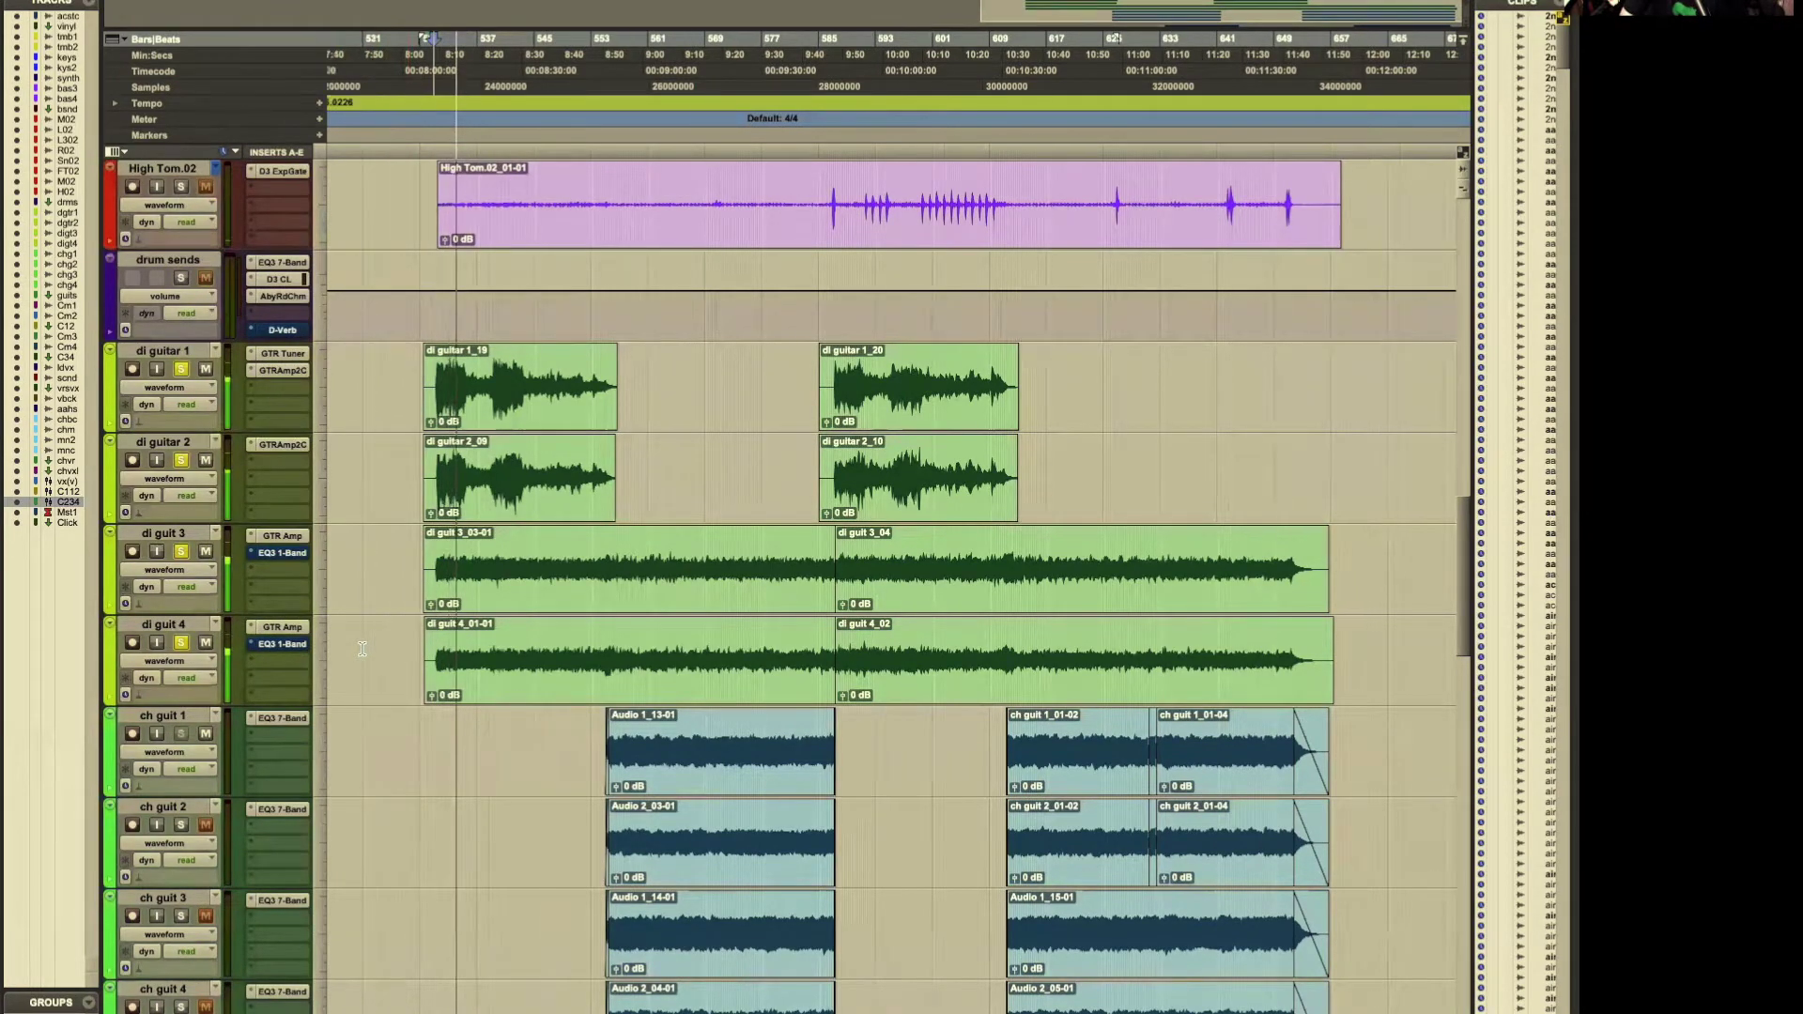
pyautogui.hscroll(-1, 361, 649)
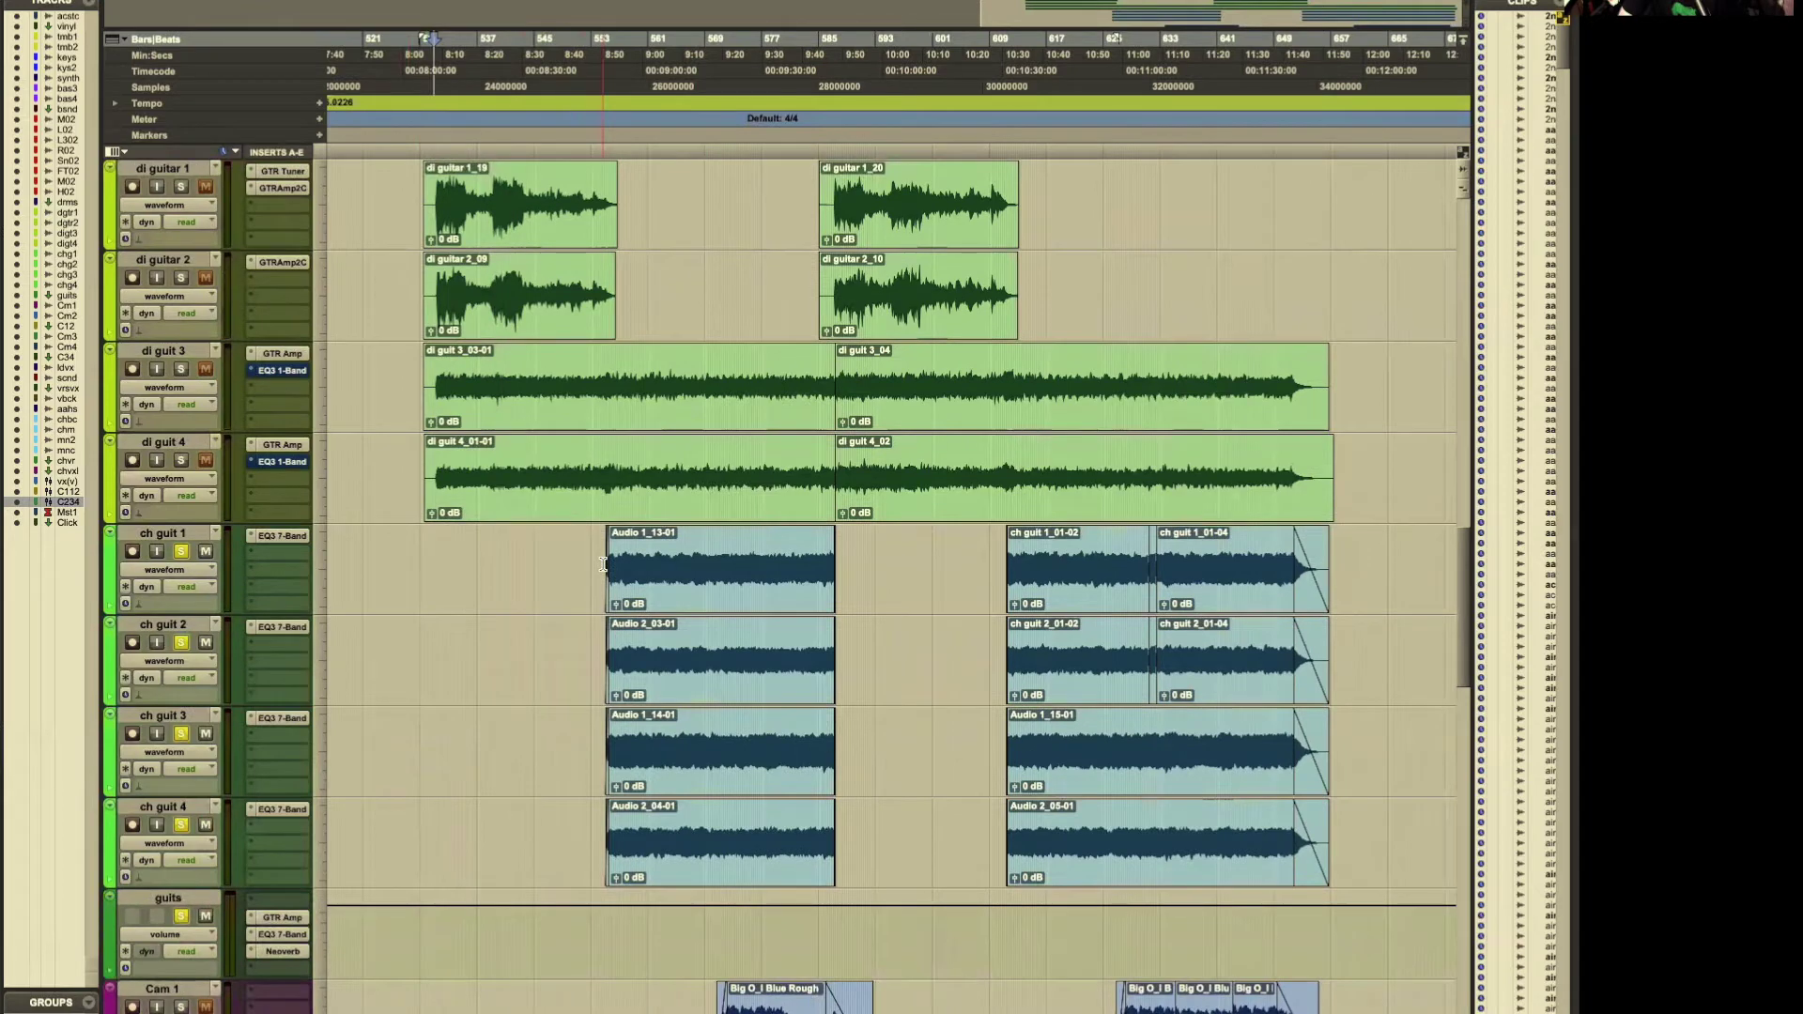
pyautogui.click(530, 622)
pyautogui.press('space')
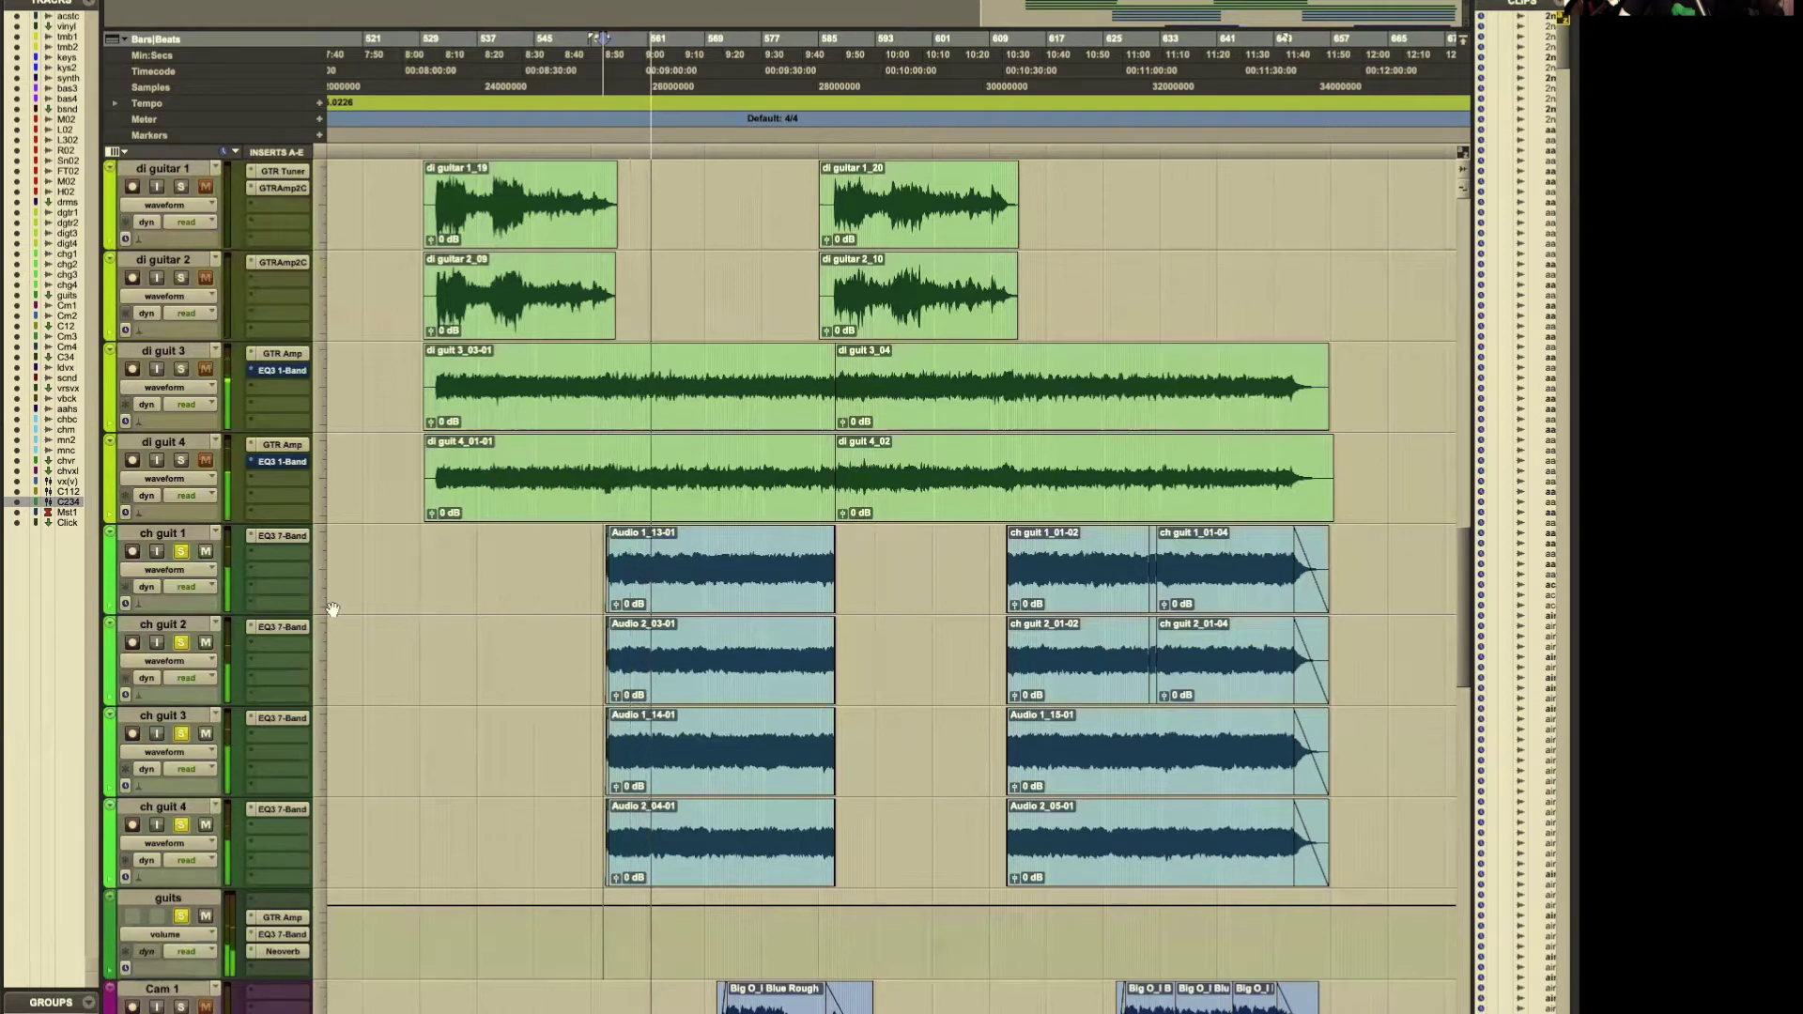
# Step: Unsolo ch guit 1 and stop playback
pyautogui.click(181, 552)
pyautogui.press('space')
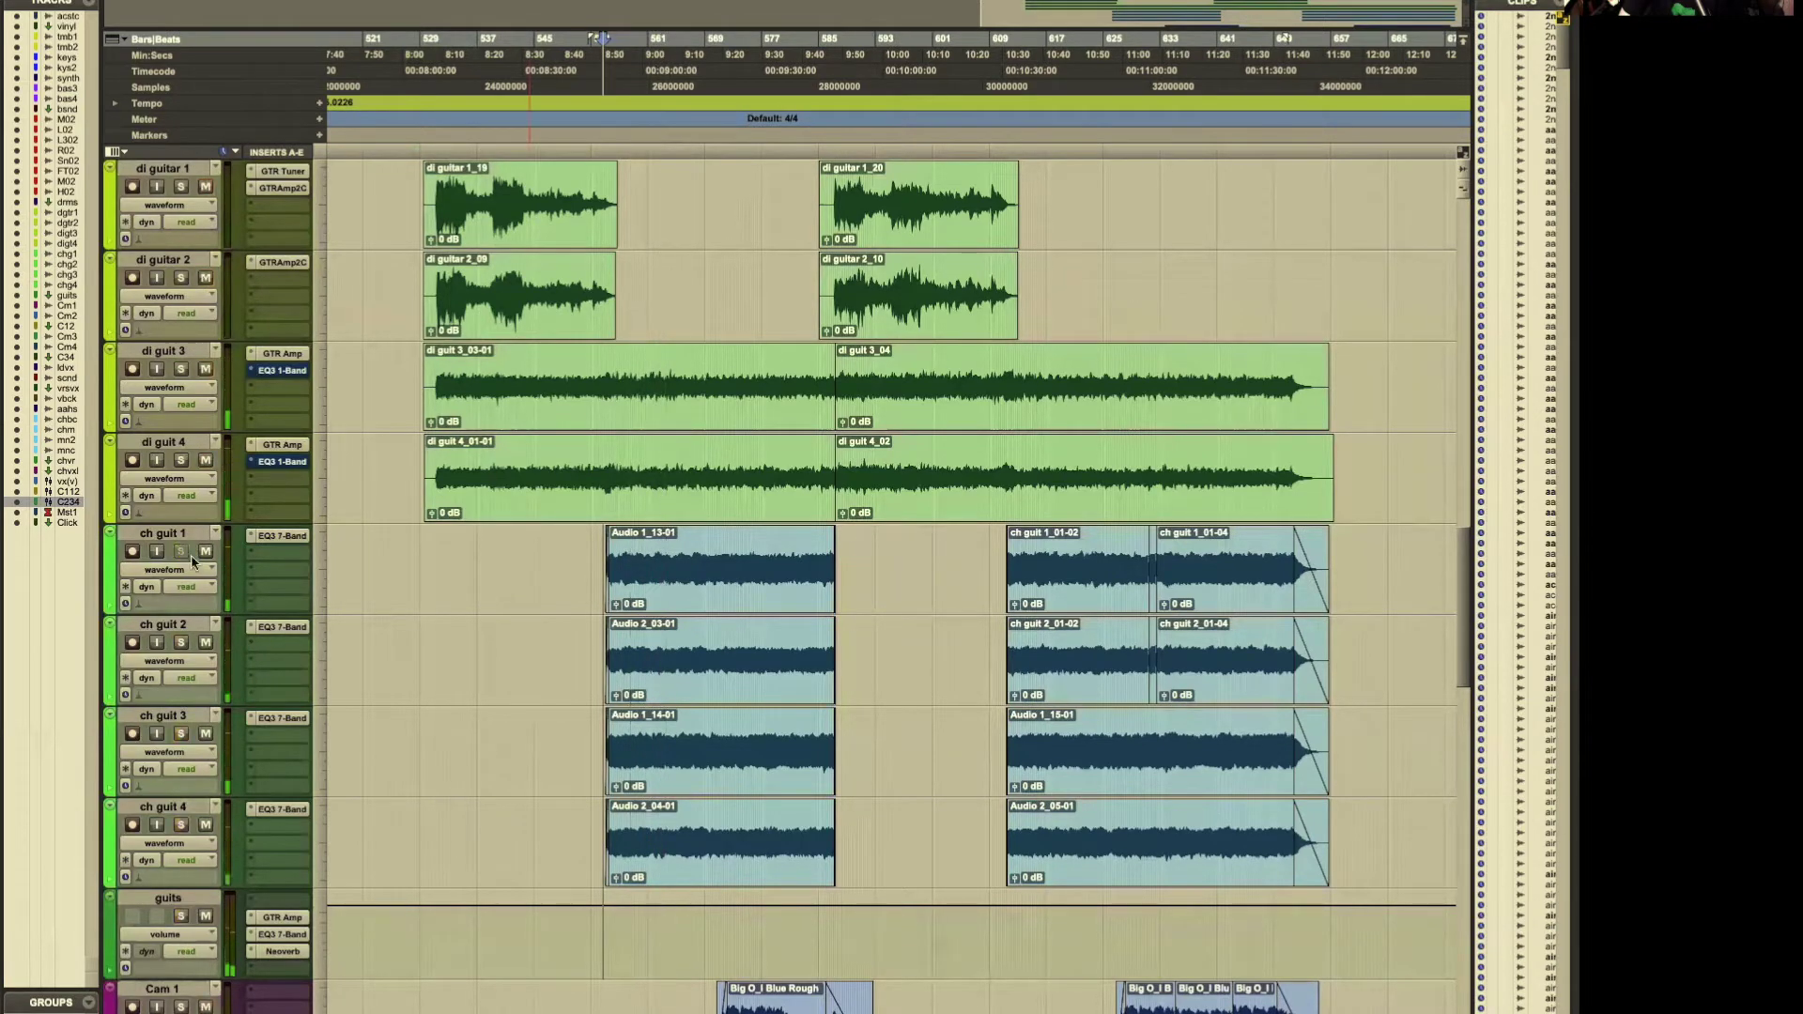
pyautogui.scroll(5, 413, 583)
# Step: Bring the tambo 1 and tambo 2 tracks into view and briefly play the session
pyautogui.scroll(-4, 410, 585)
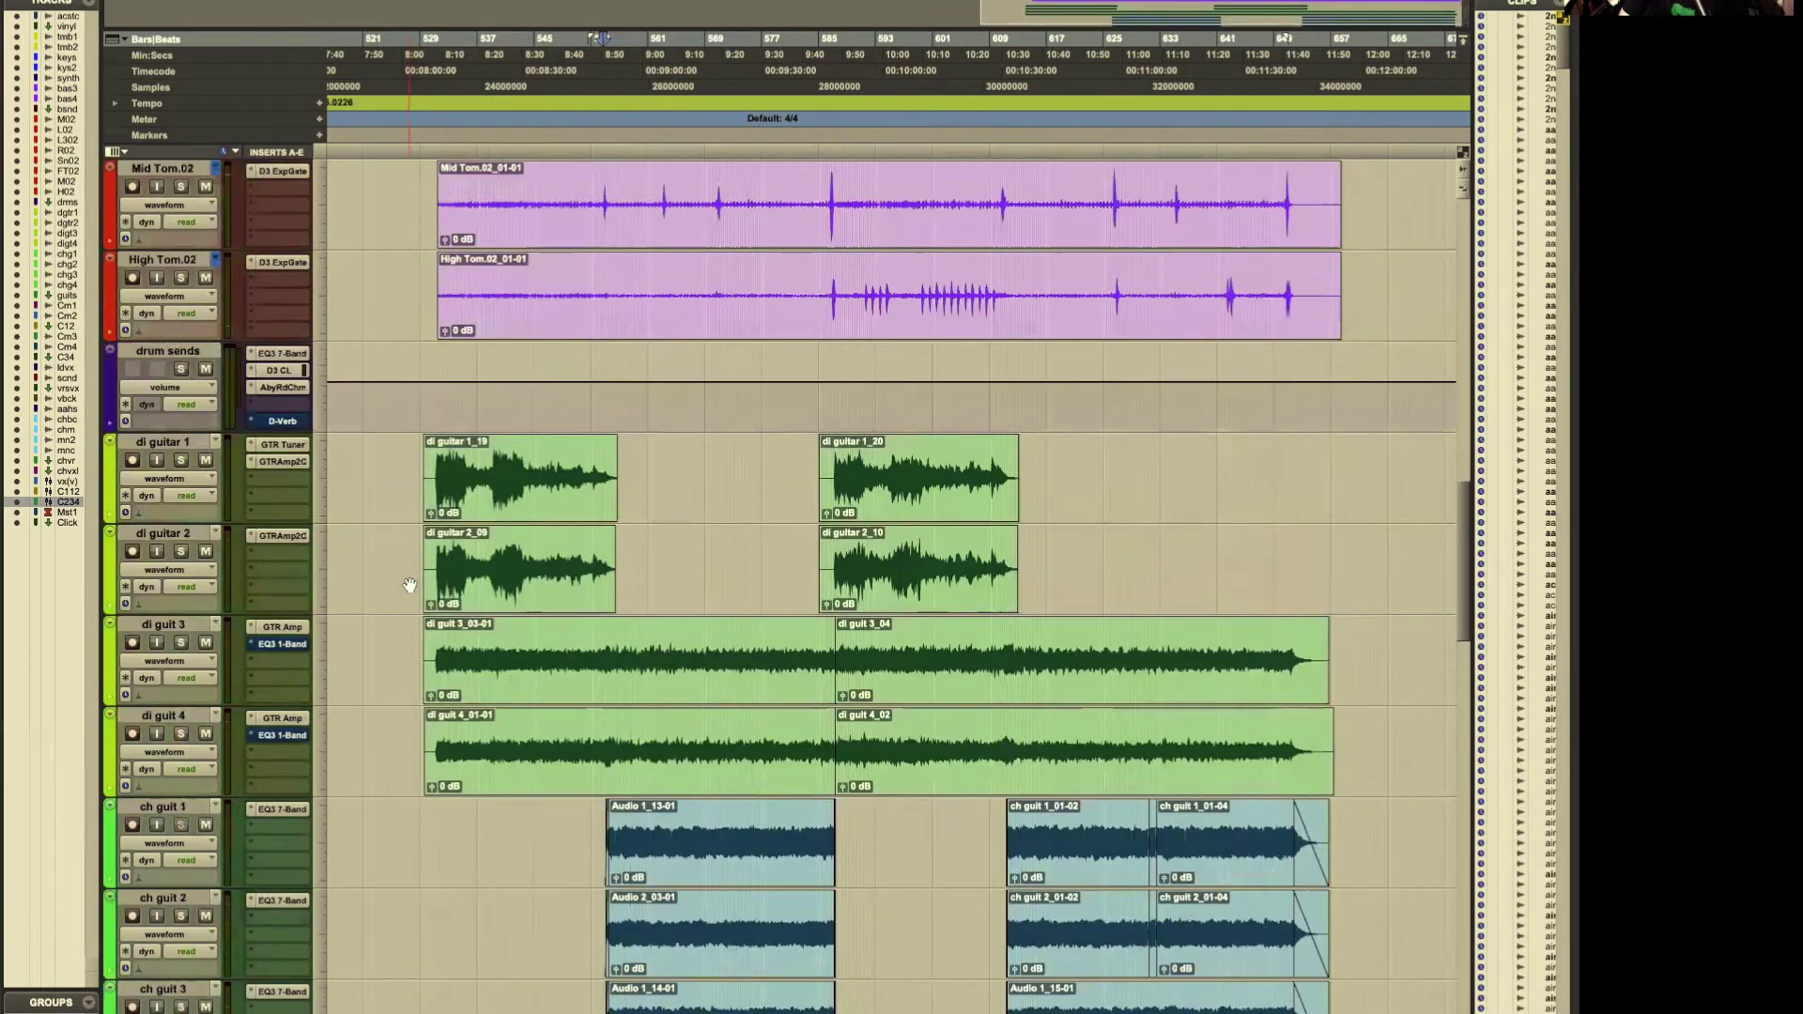
pyautogui.scroll(8, 410, 585)
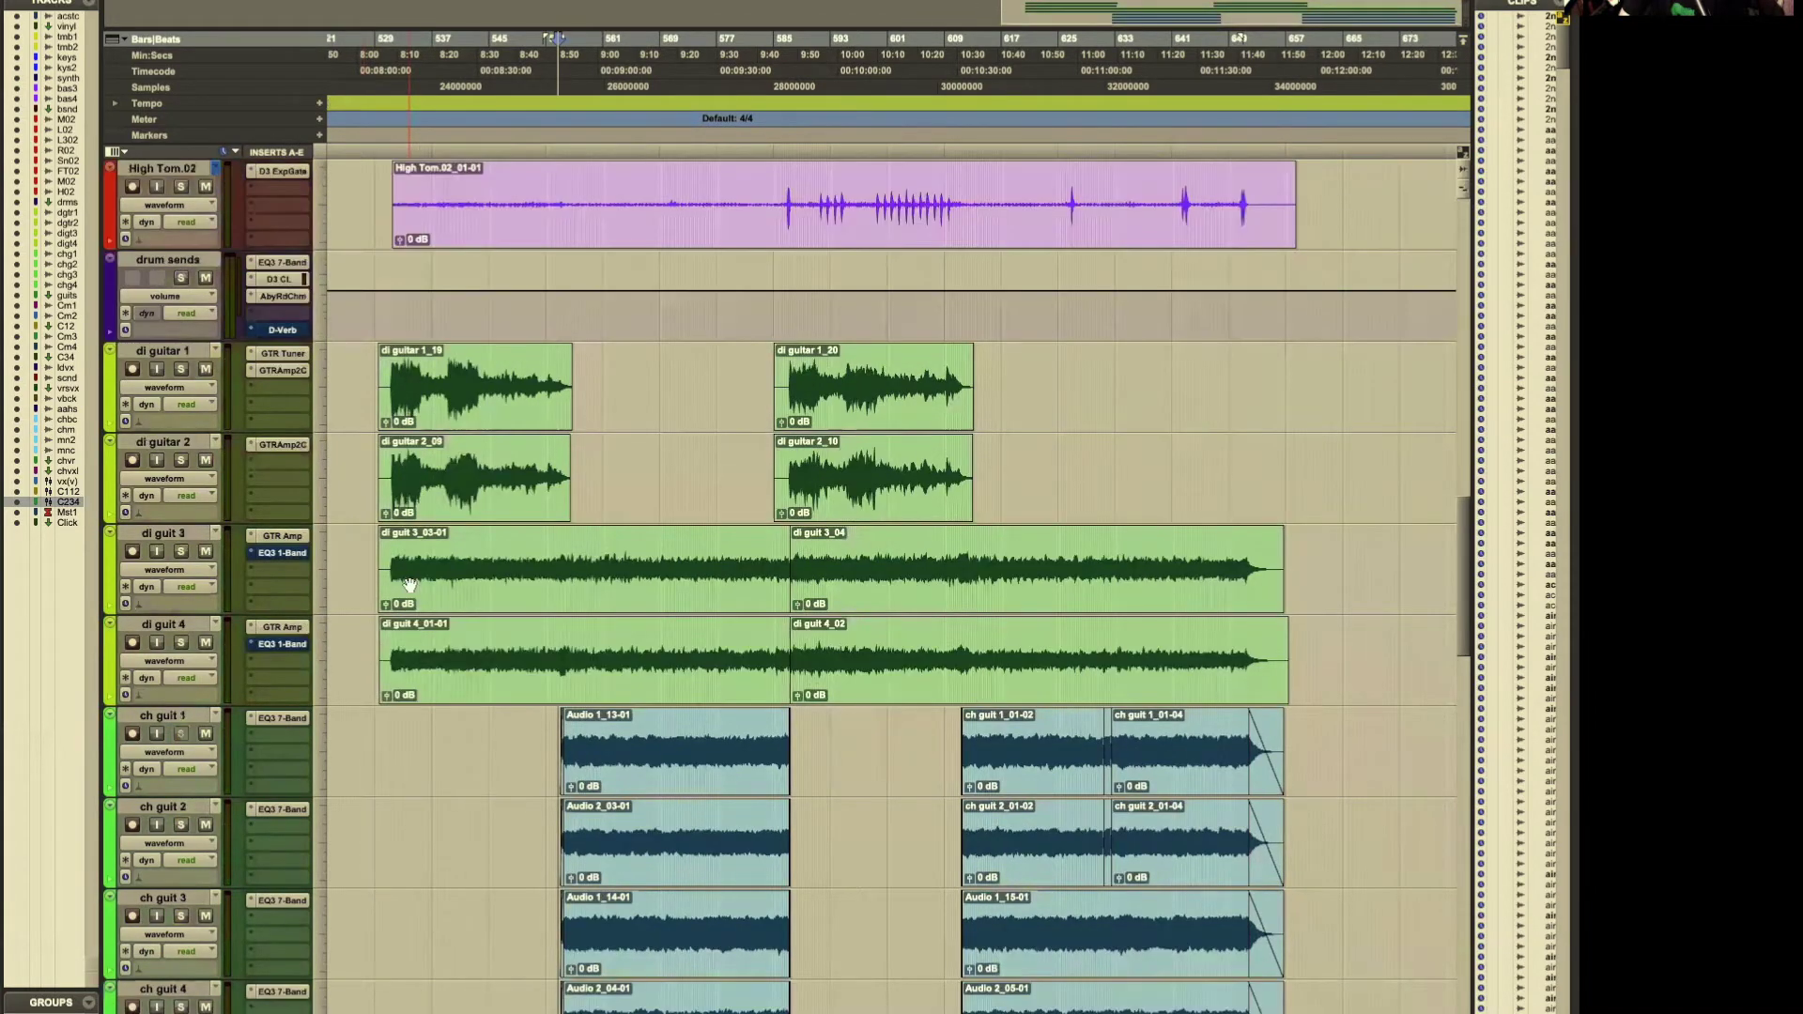
pyautogui.hscroll(-3, 412, 585)
pyautogui.scroll(8, 411, 585)
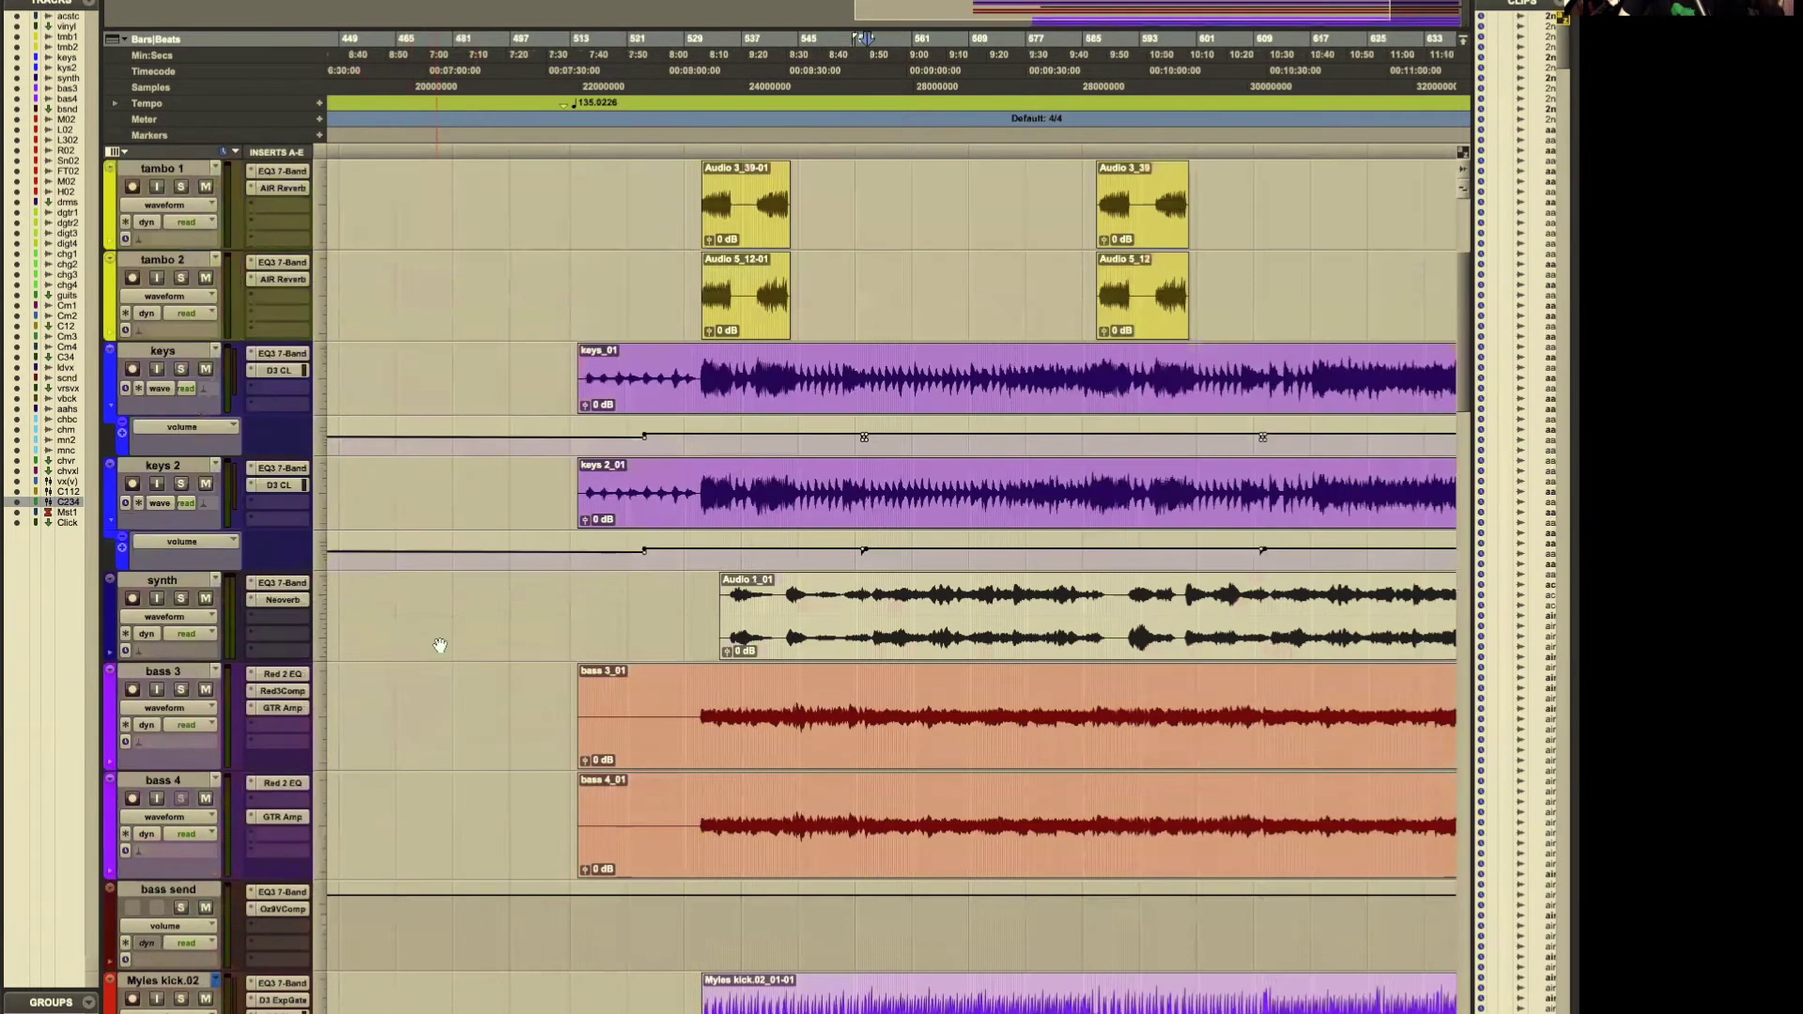
pyautogui.scroll(3, 438, 645)
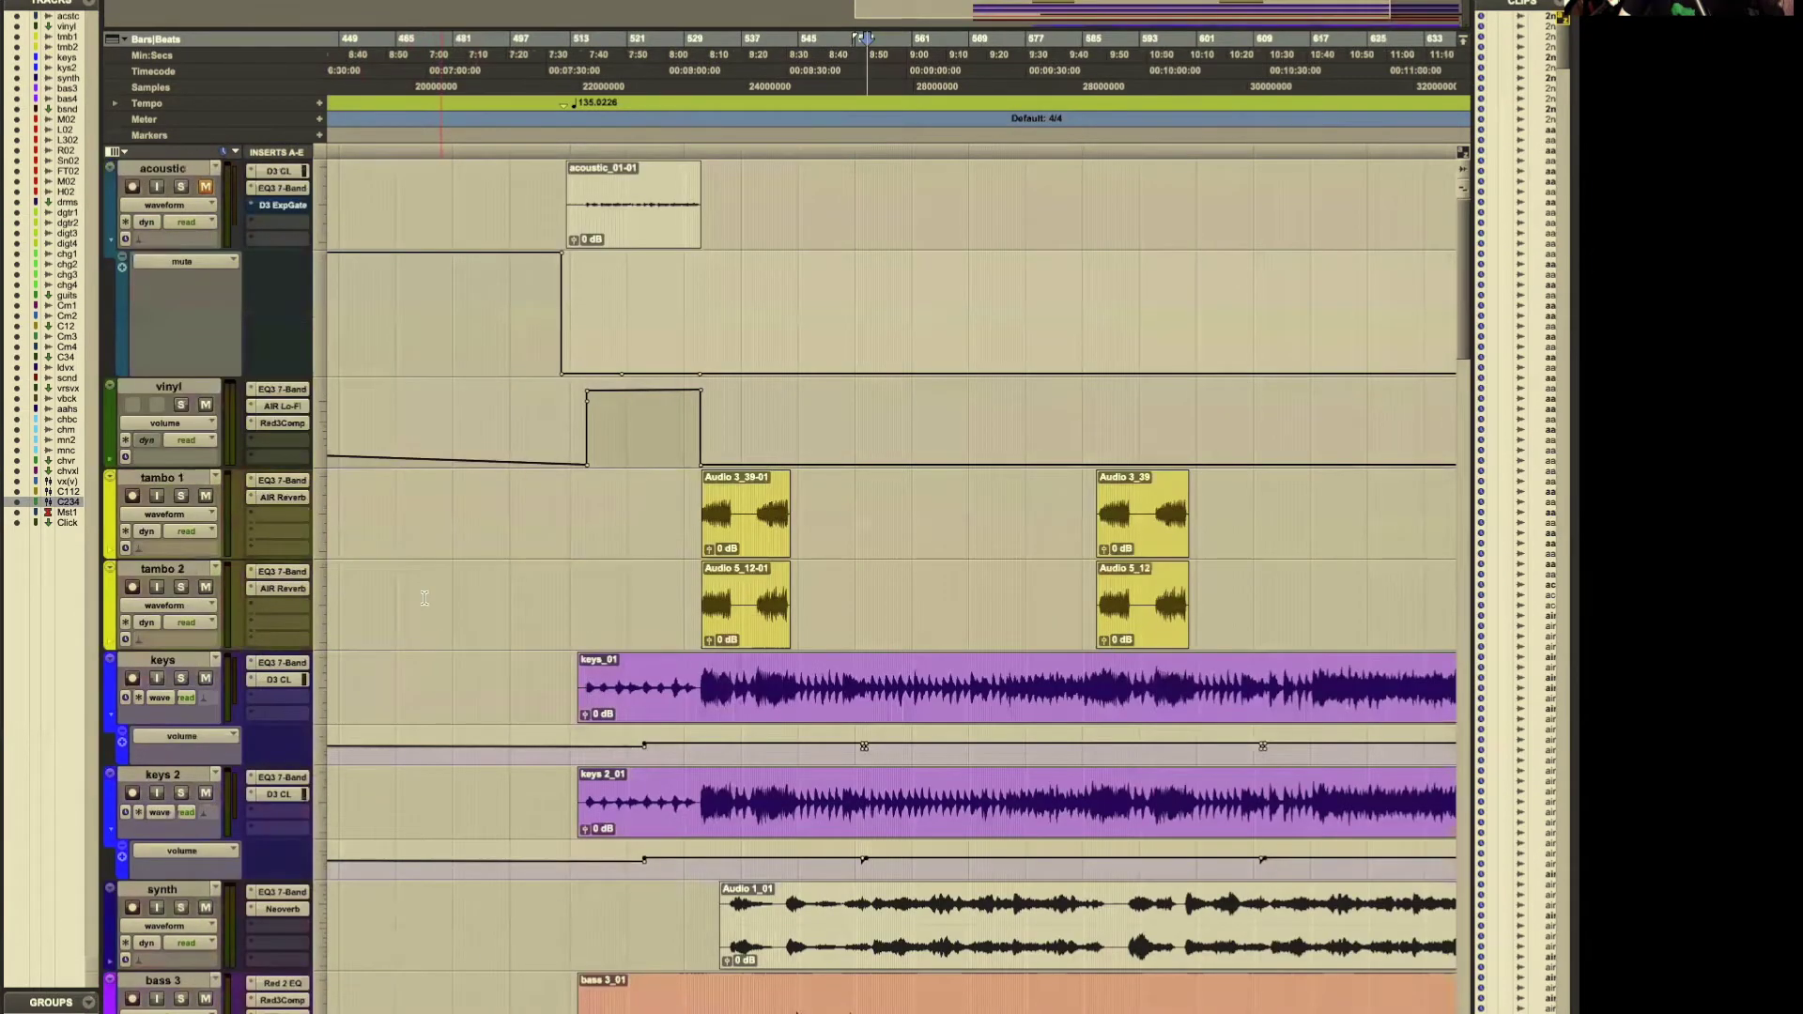
pyautogui.scroll(-1, 398, 523)
pyautogui.hscroll(1, 399, 523)
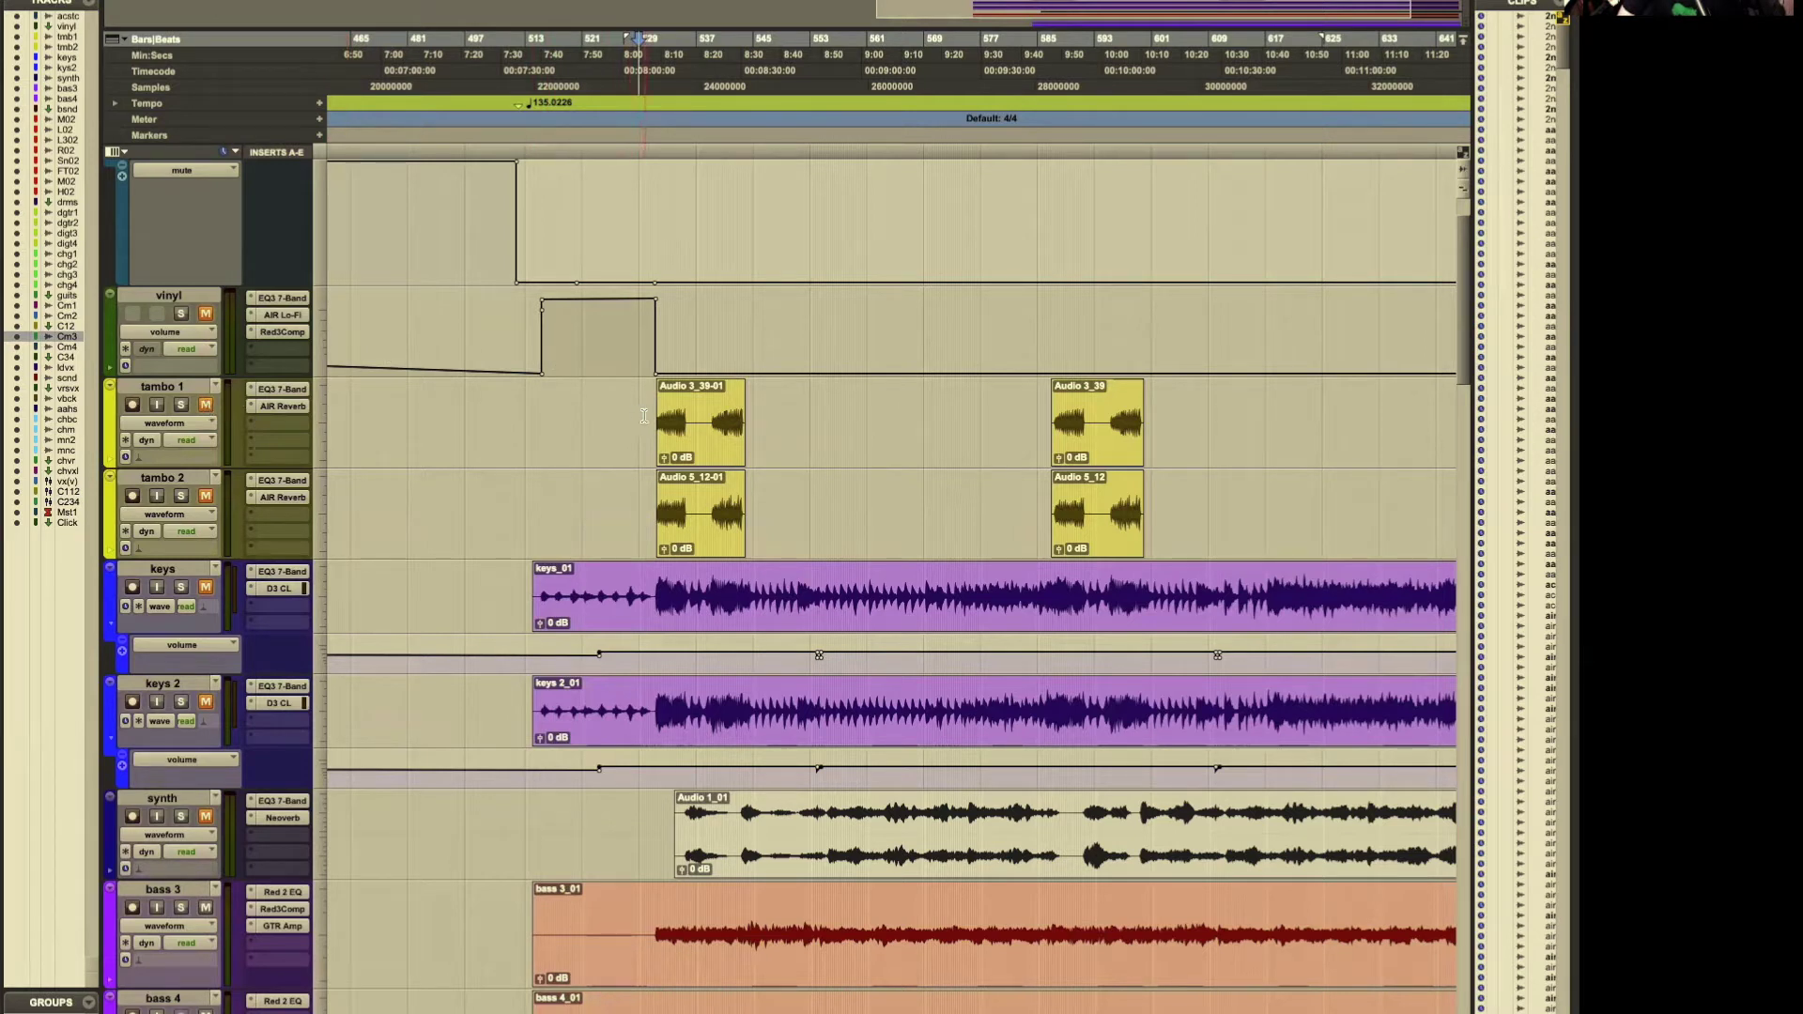
pyautogui.press('space')
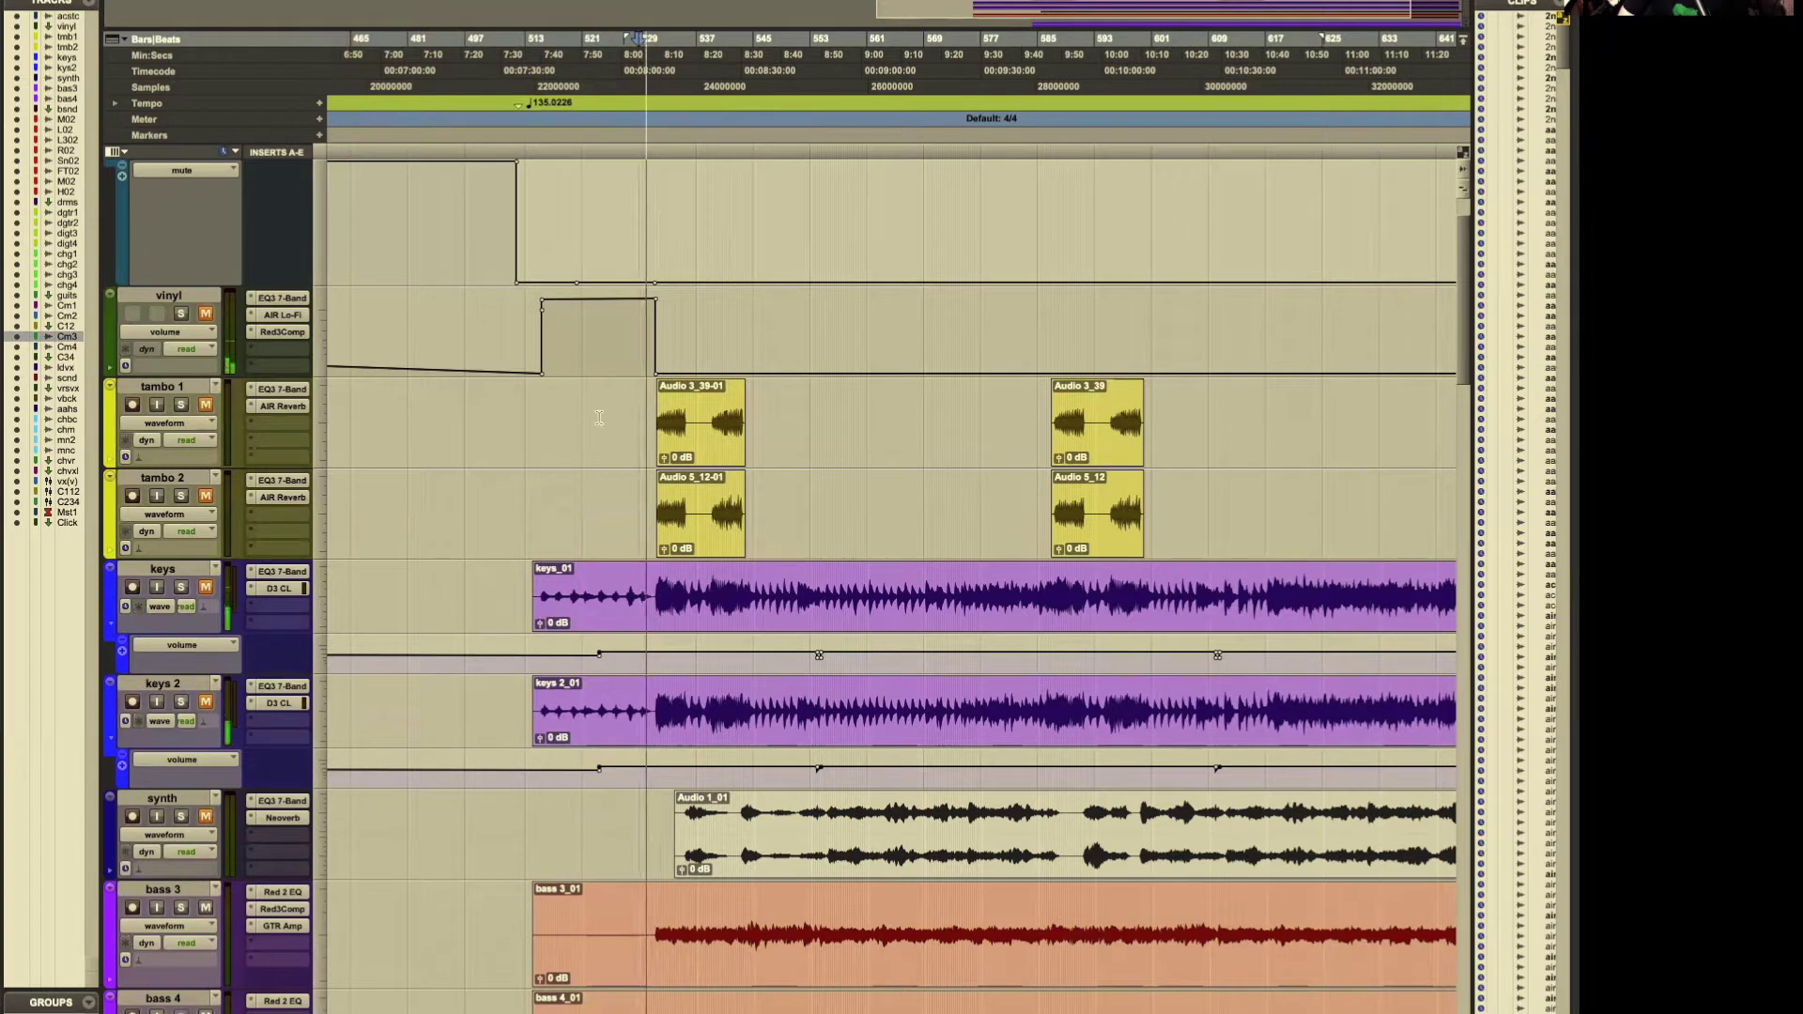
pyautogui.press('space')
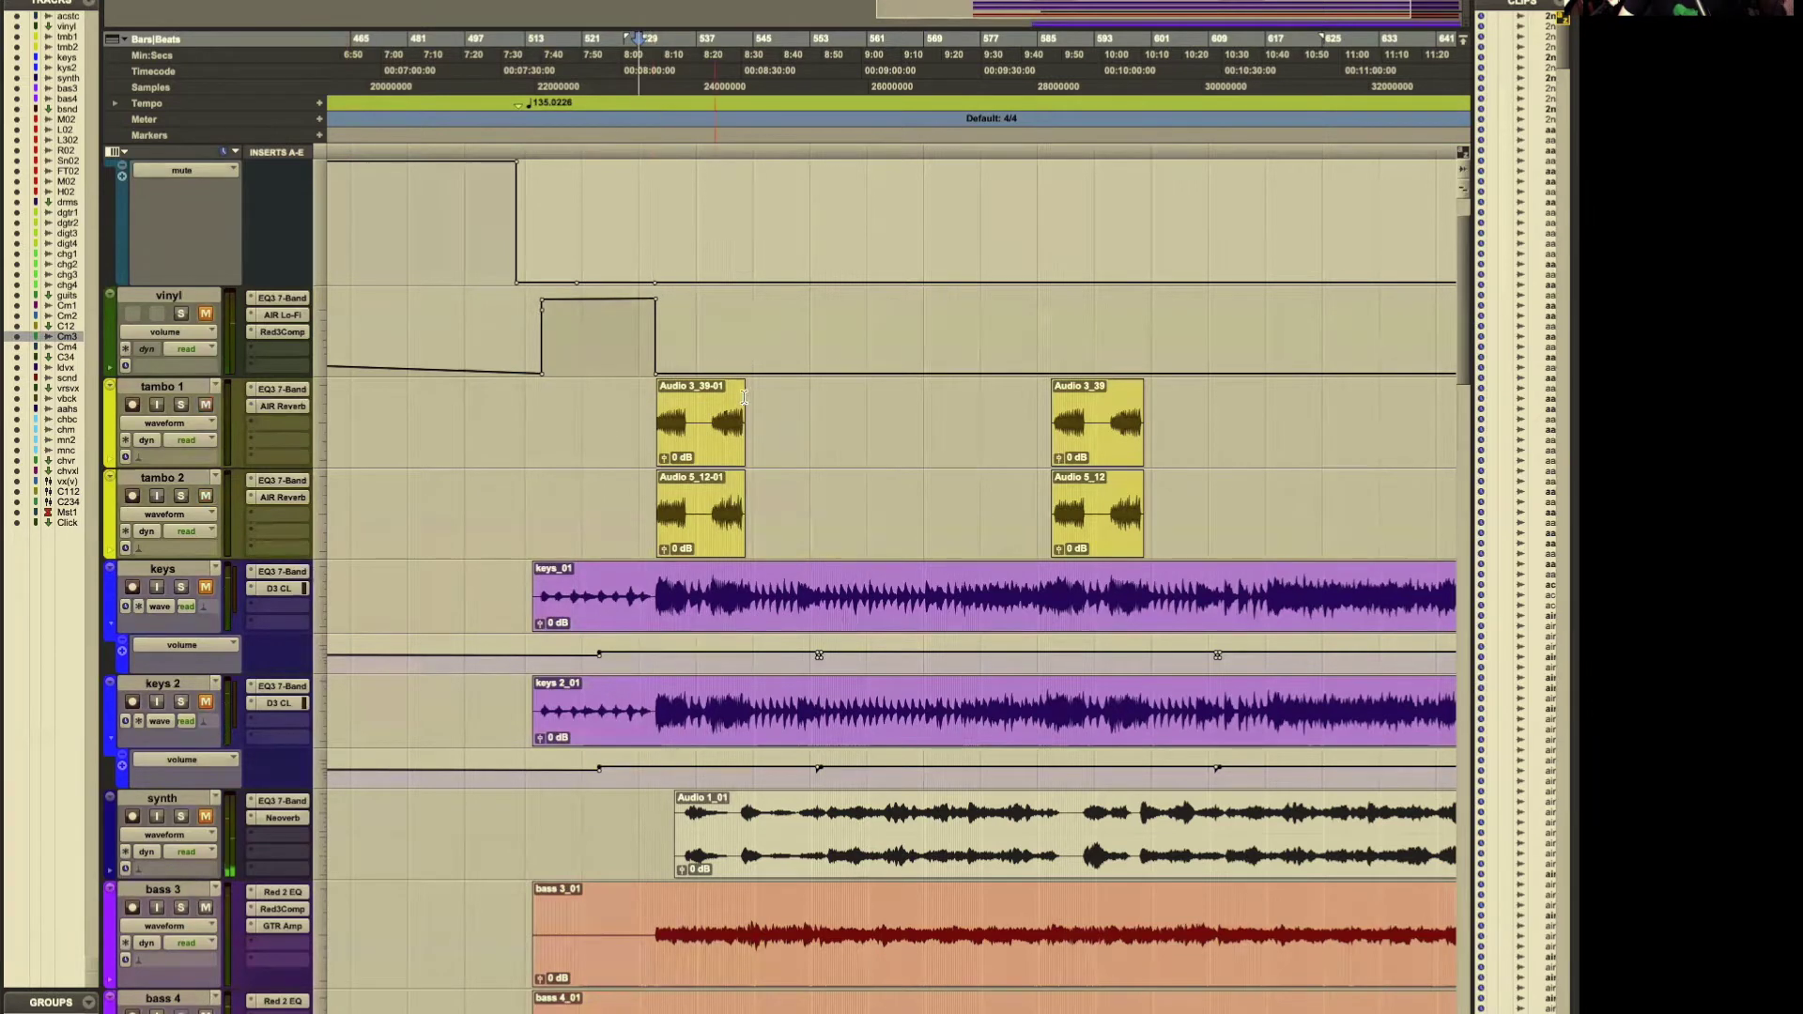
# Step: Play from just before the tambourine clips, soloing tambo 1 and 2 briefly, then stop
pyautogui.click(709, 403)
pyautogui.press('space')
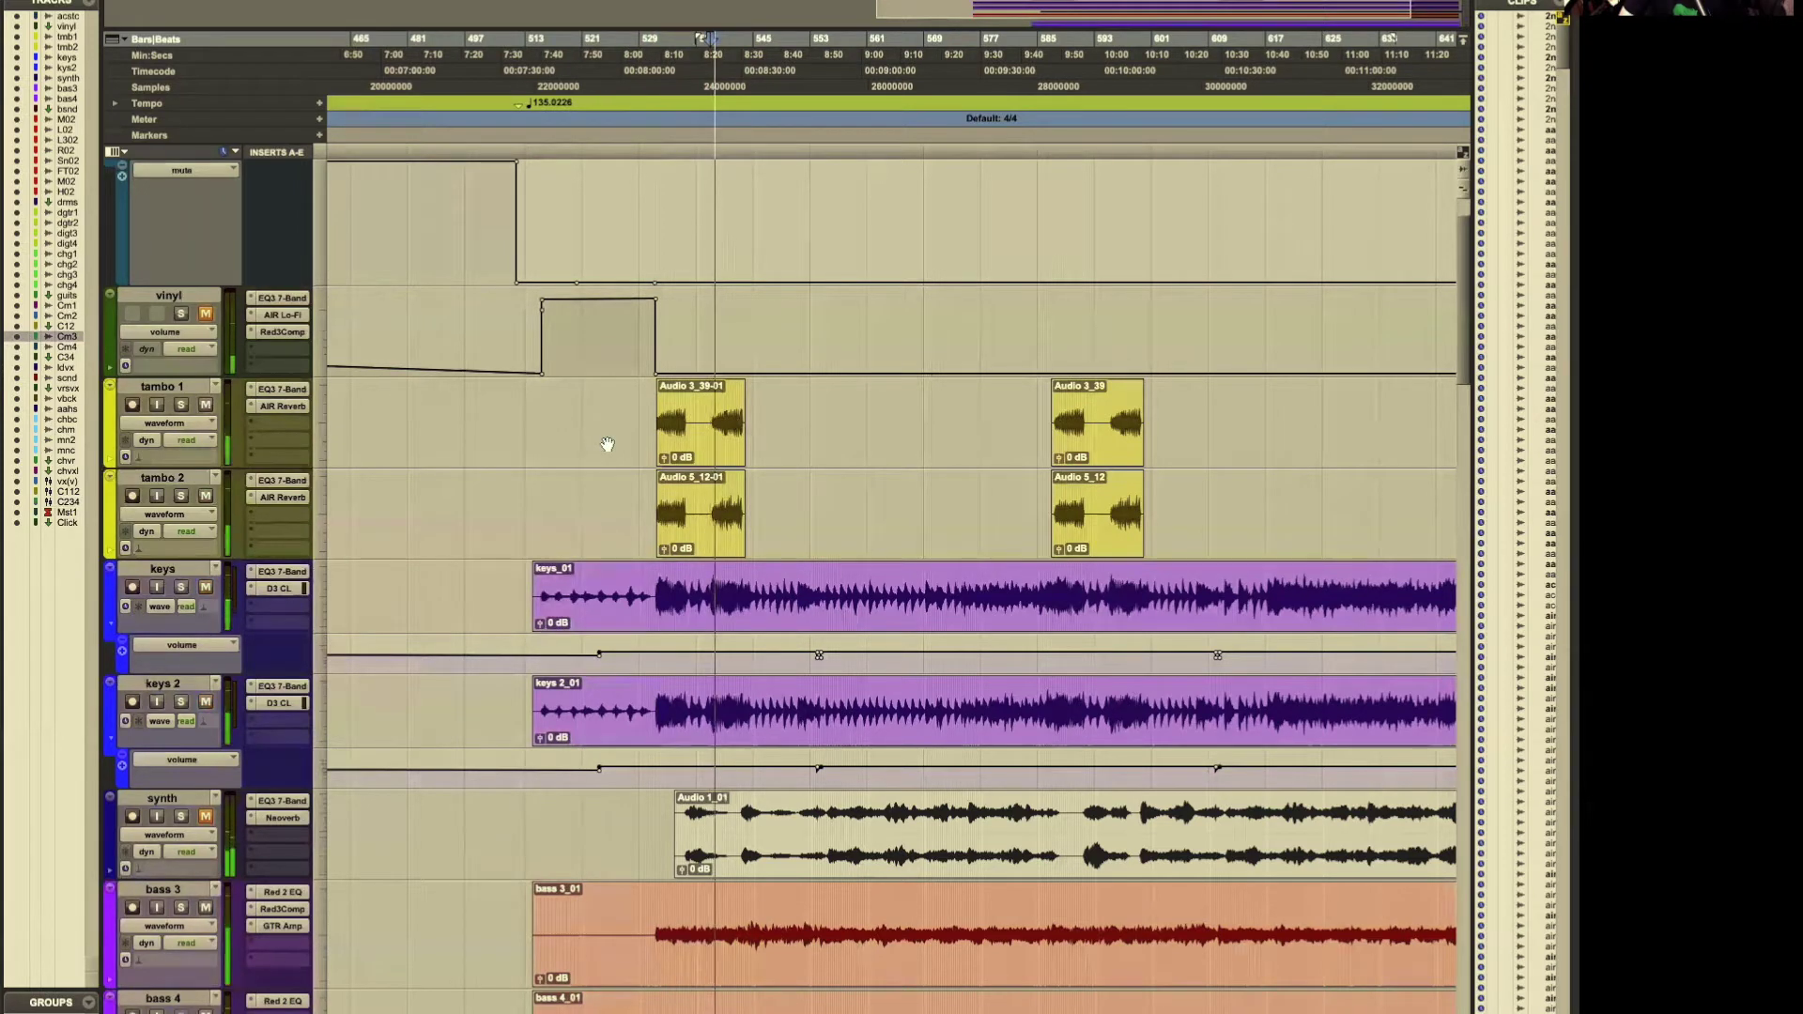
pyautogui.click(179, 407)
pyautogui.click(179, 407)
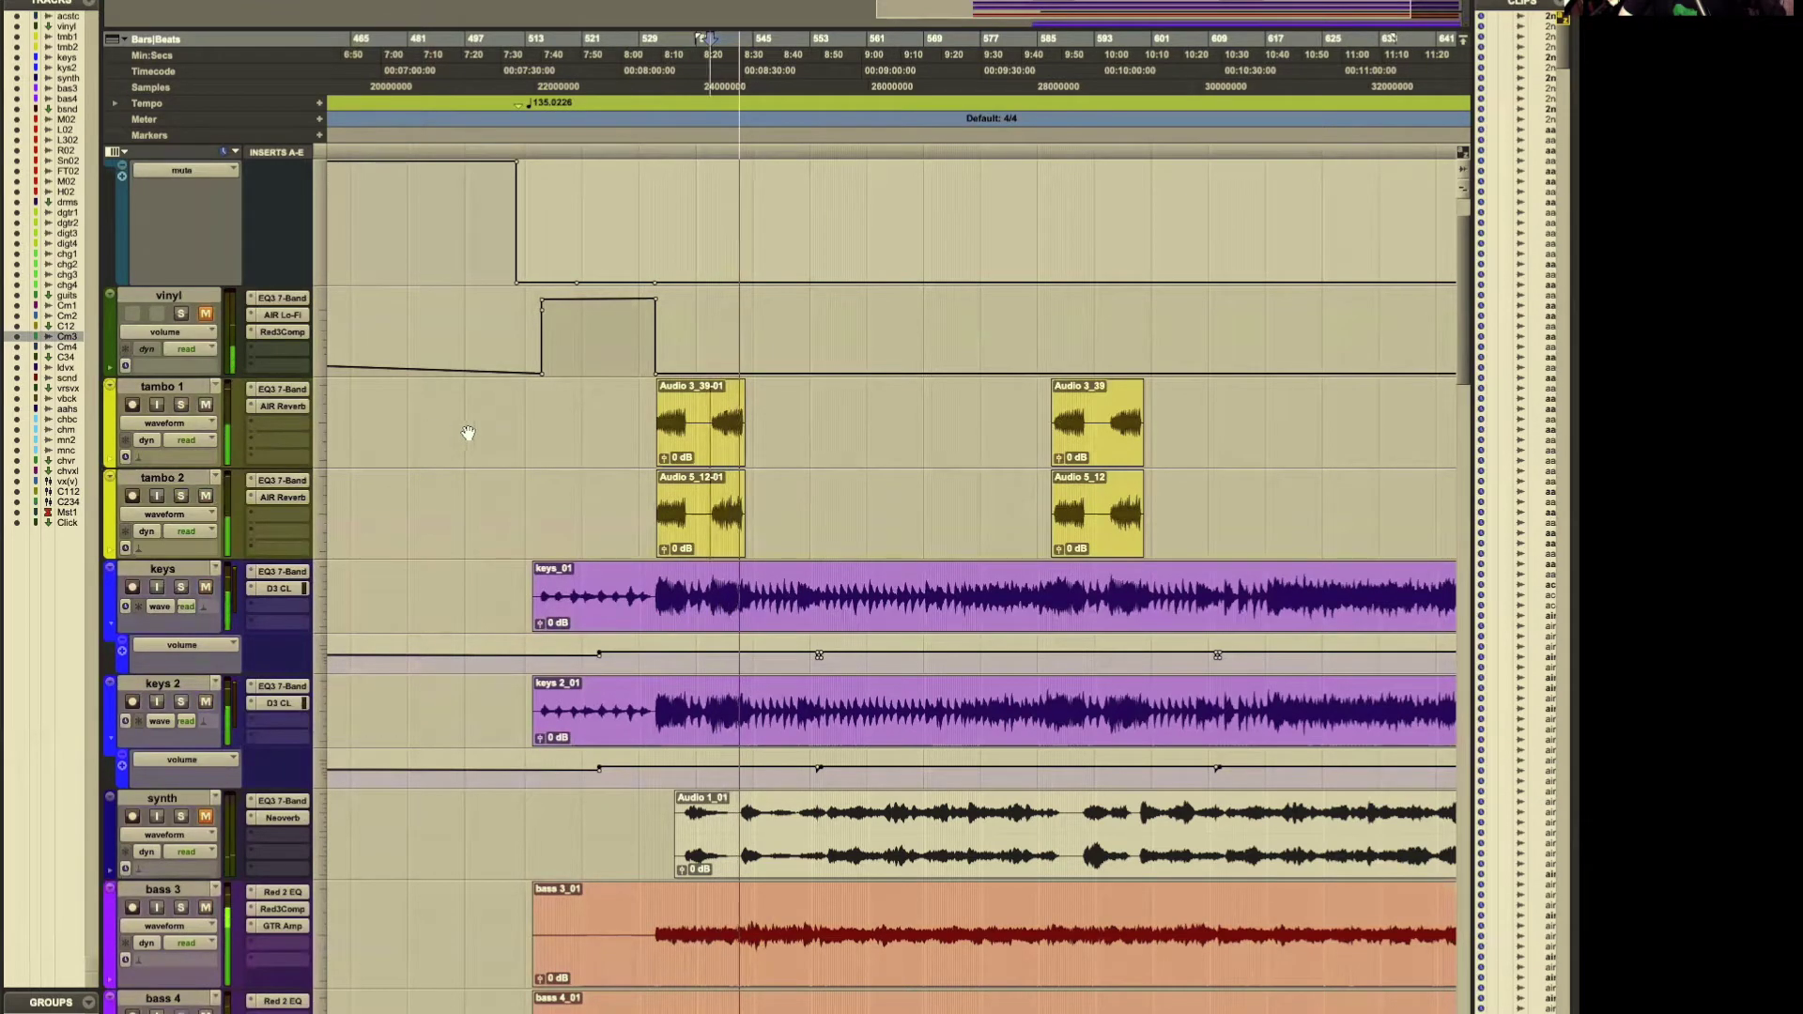
pyautogui.press('space')
pyautogui.scroll(-2, 517, 488)
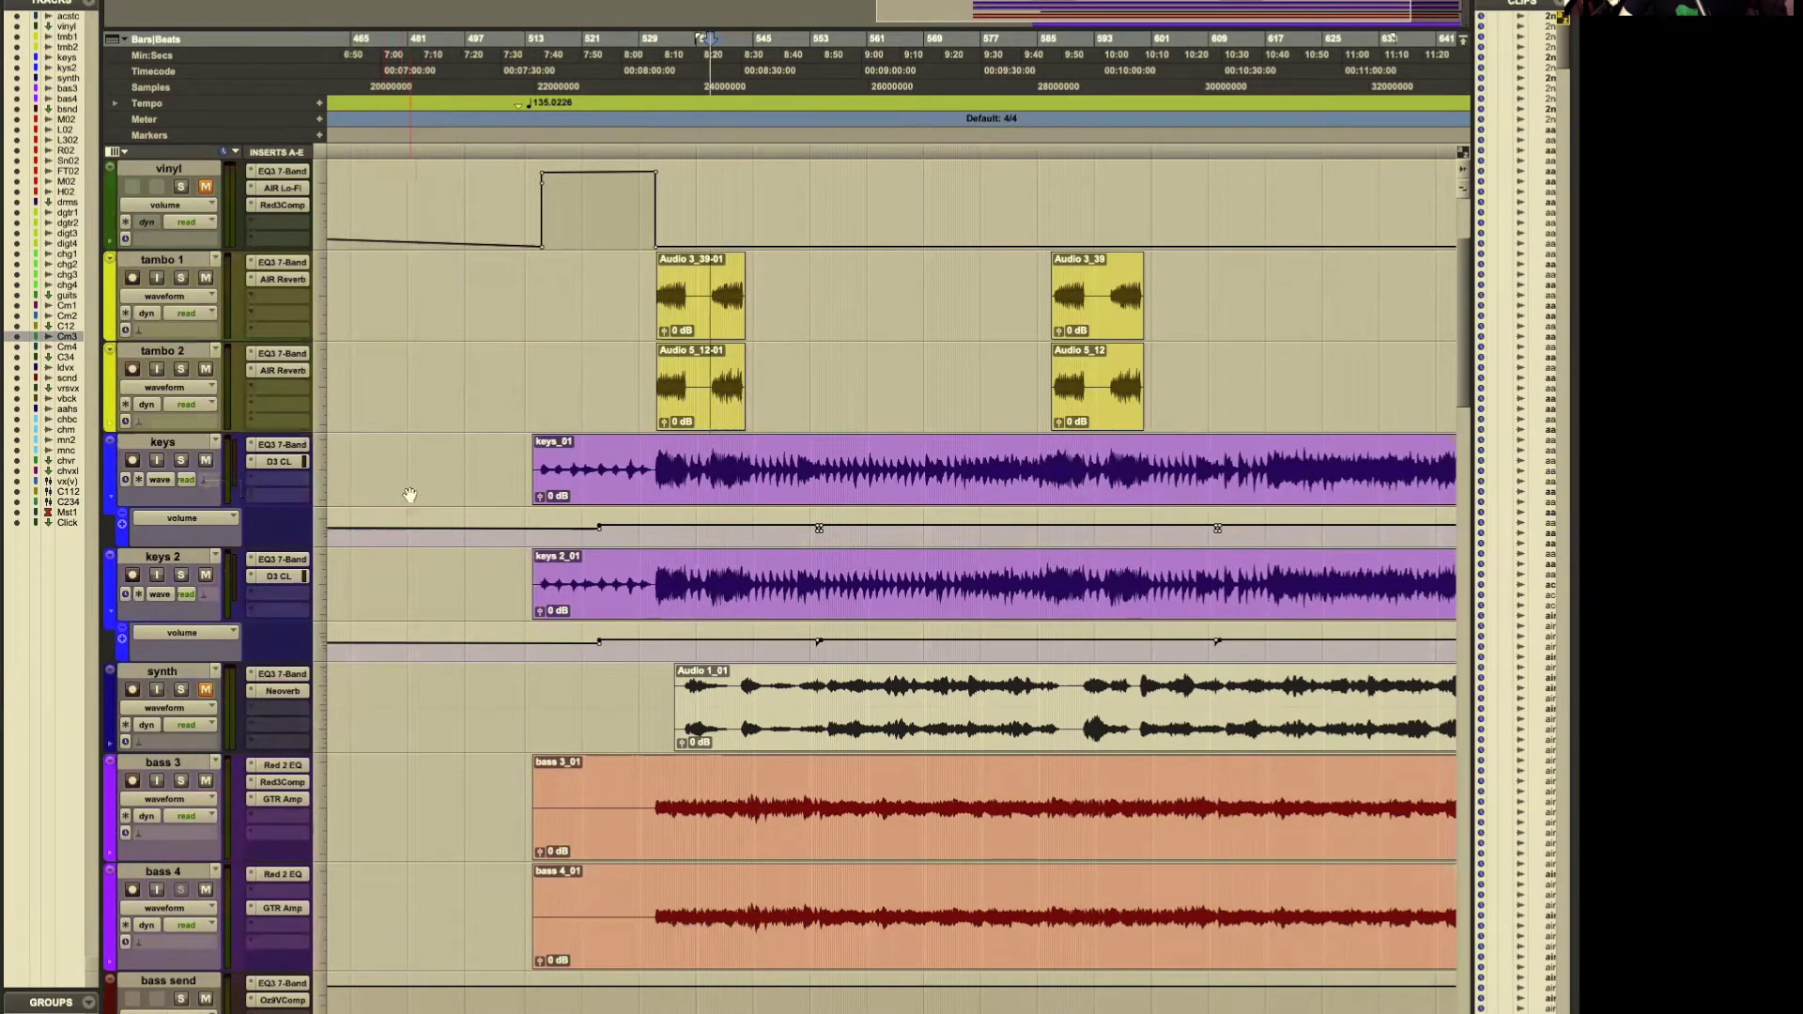
# Step: Hide the keys volume automation and play the keys tracks, toggling their solo on and off
pyautogui.click(111, 503)
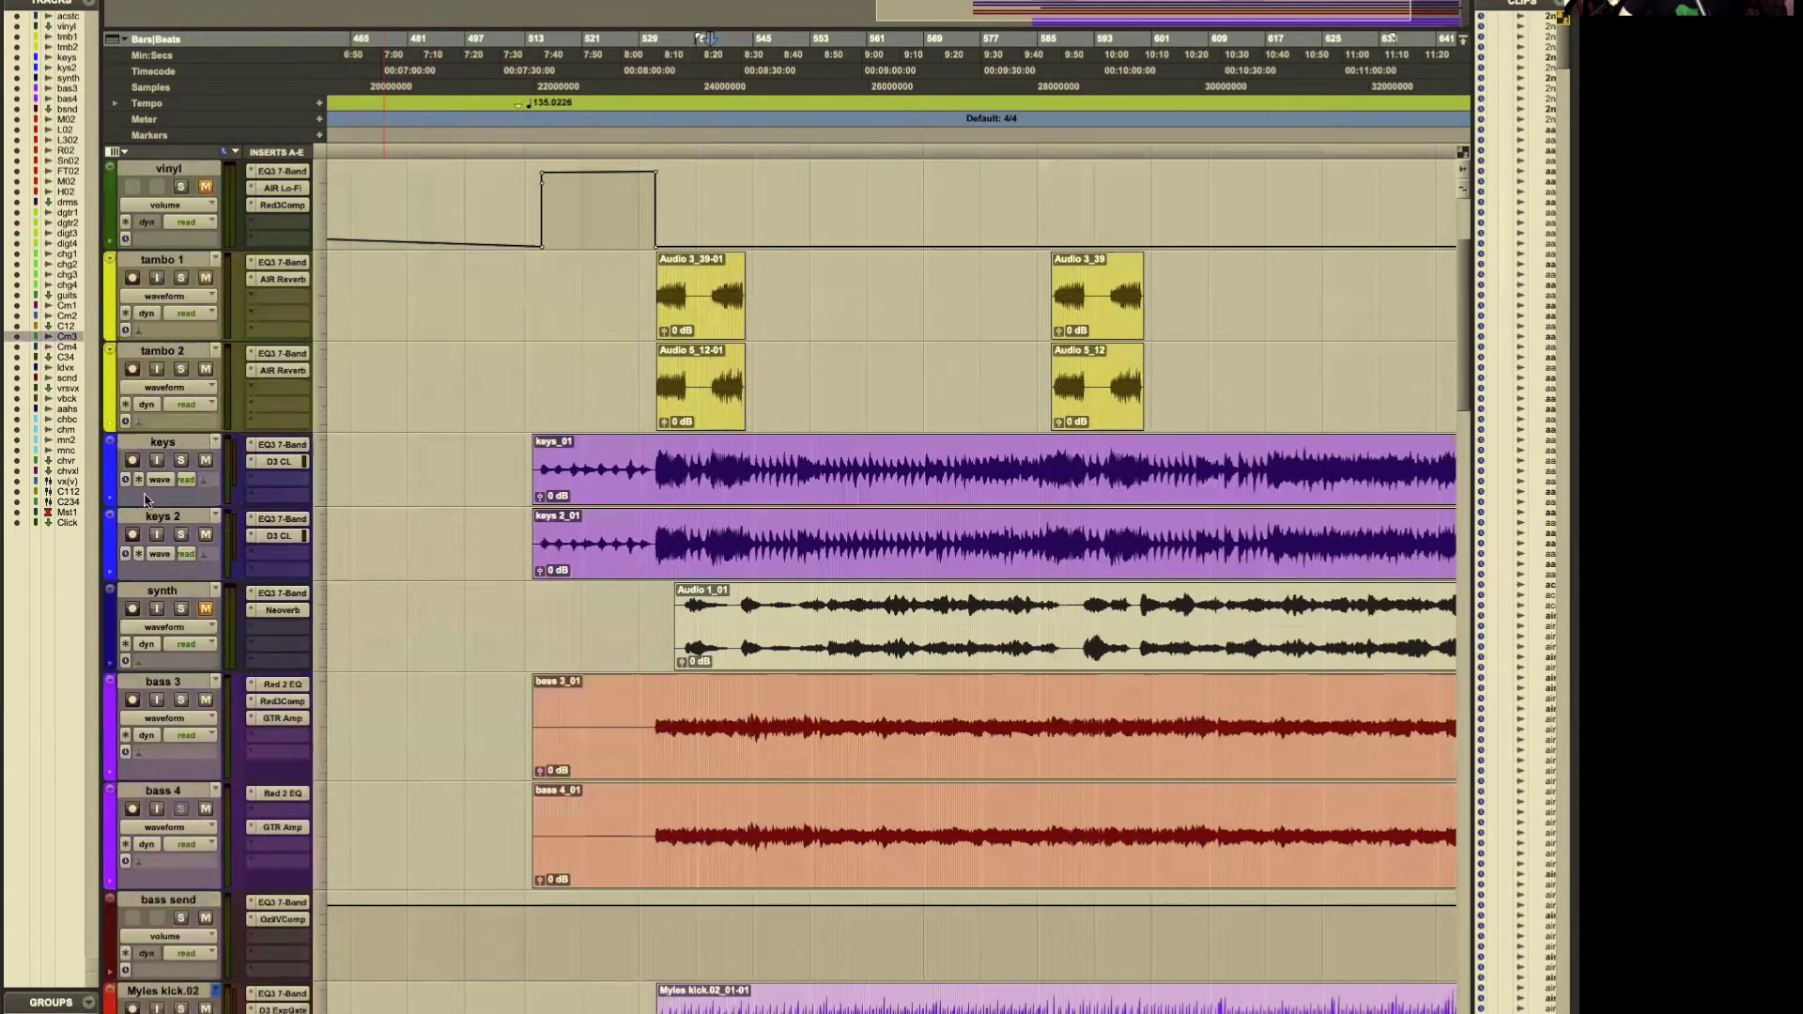
pyautogui.press('space')
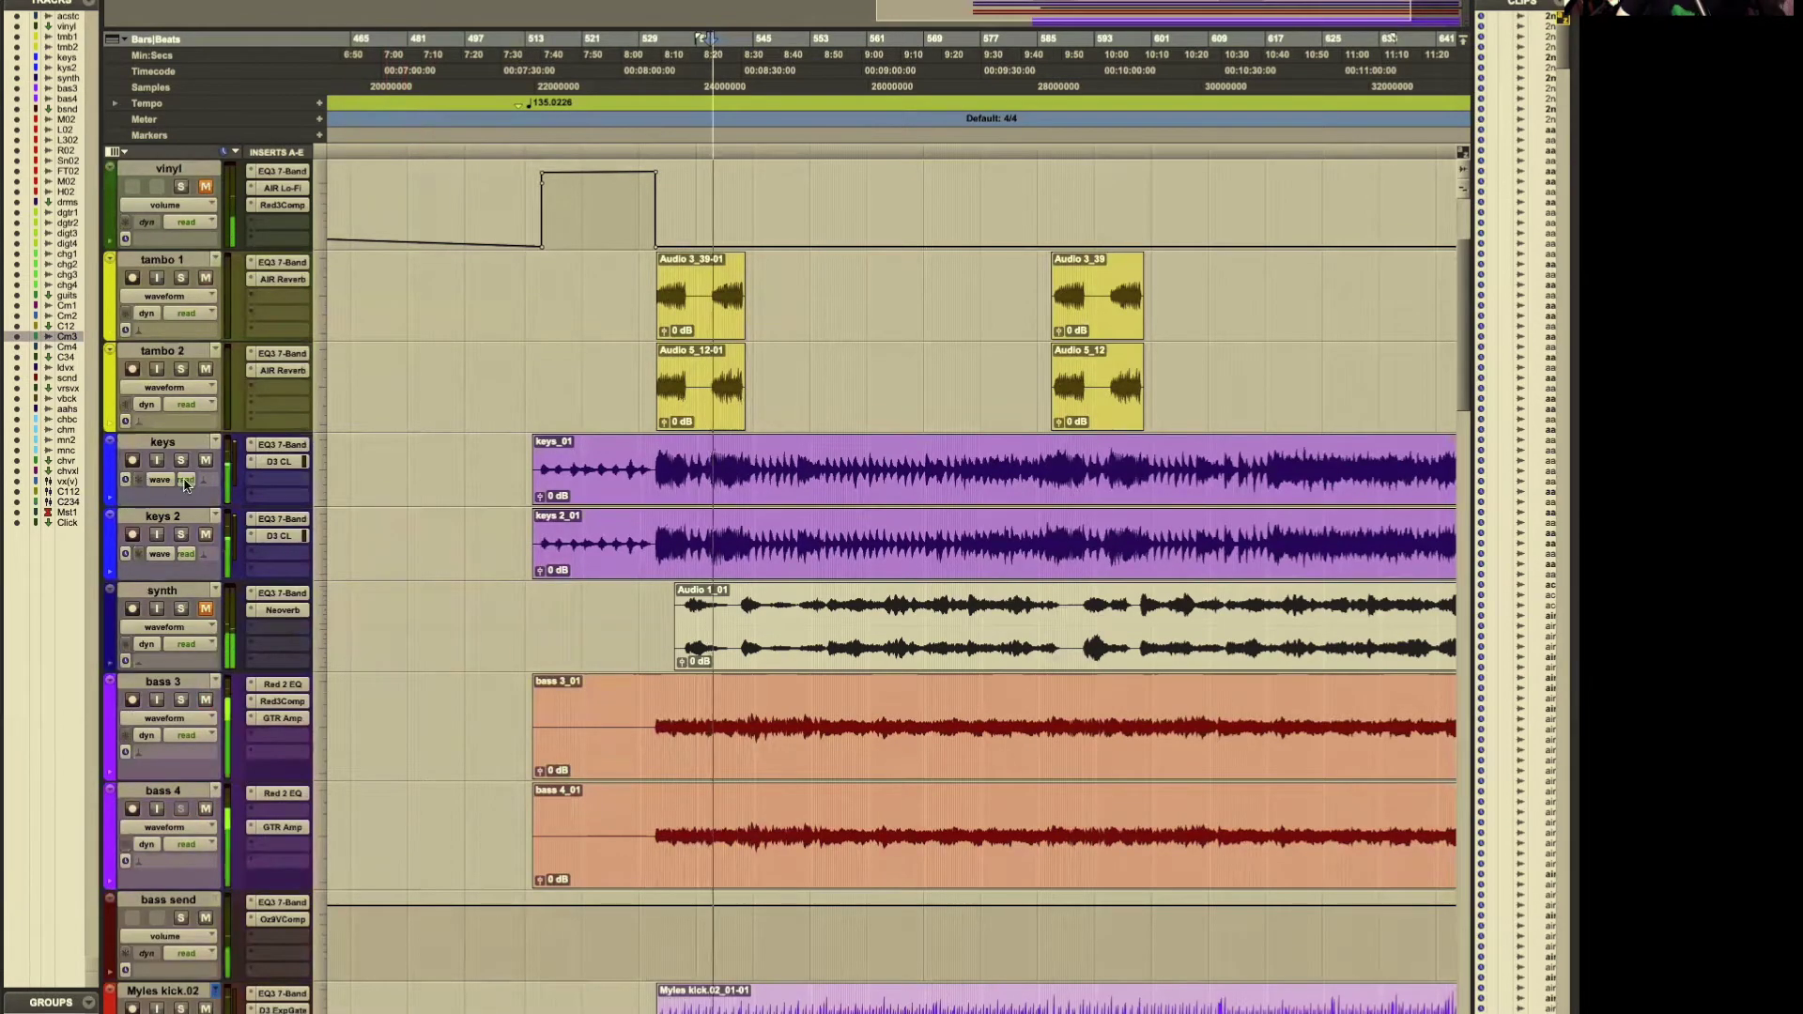
pyautogui.click(180, 461)
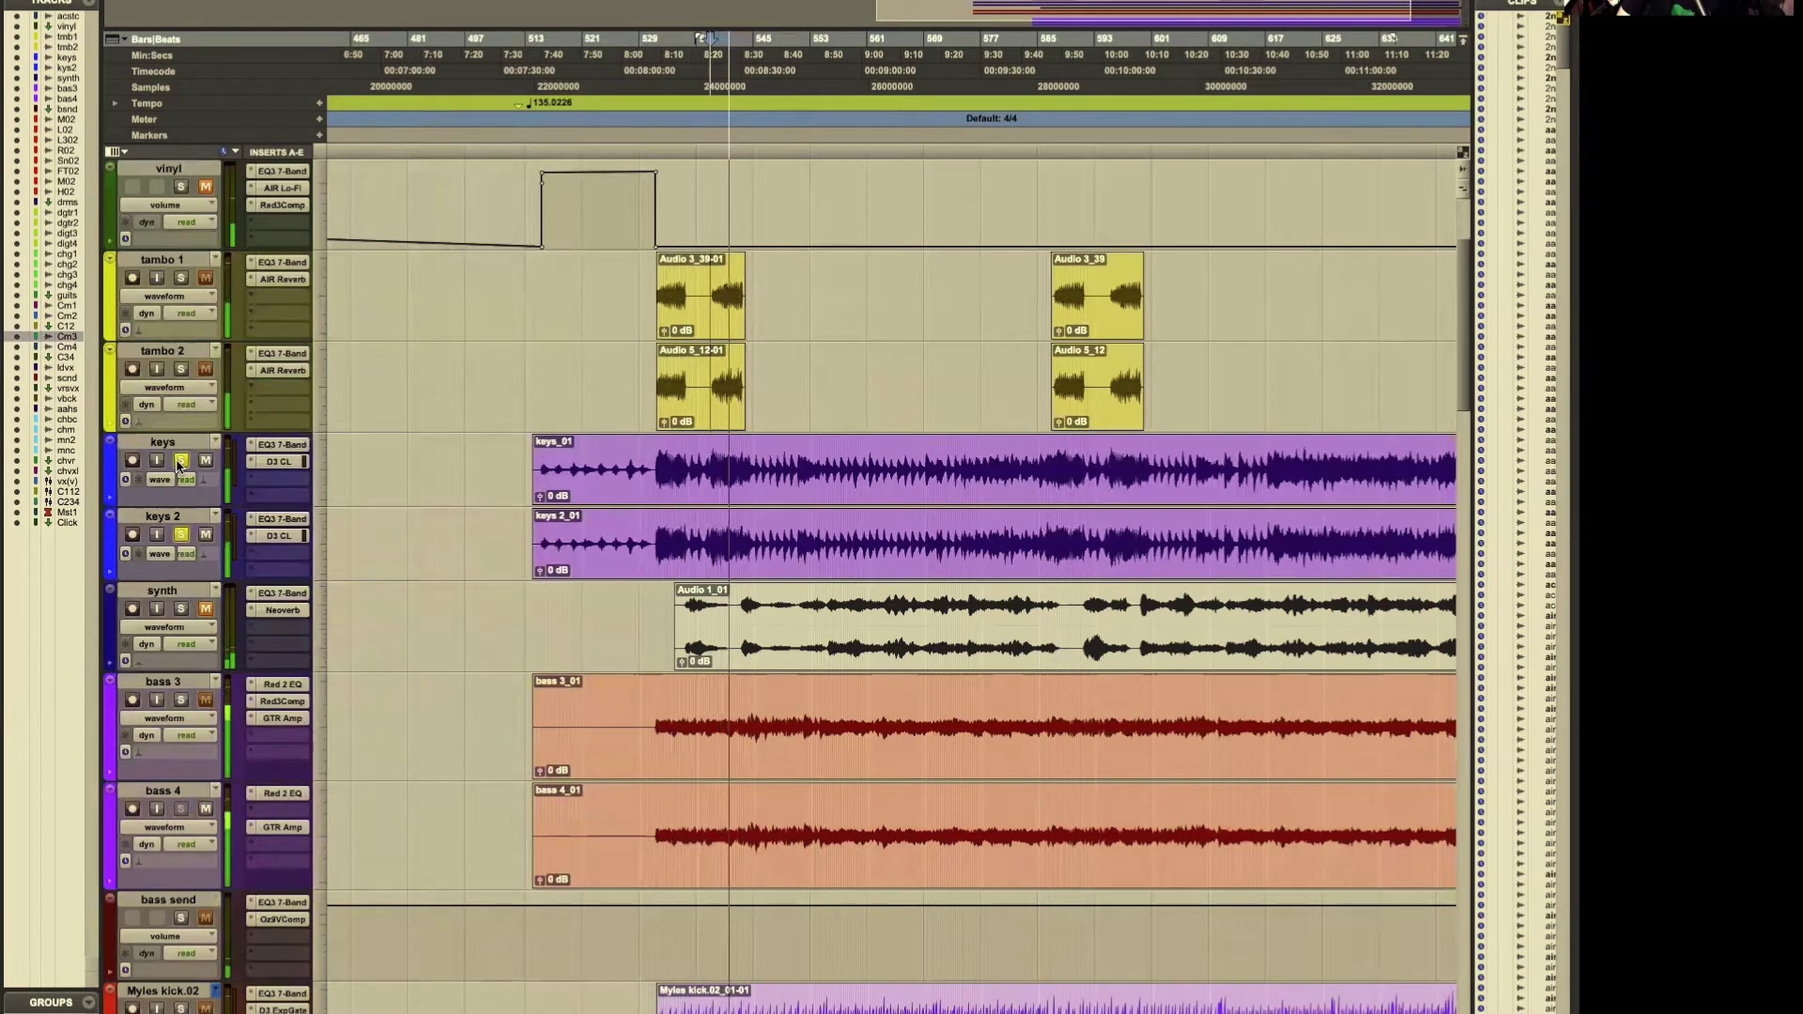
pyautogui.click(180, 461)
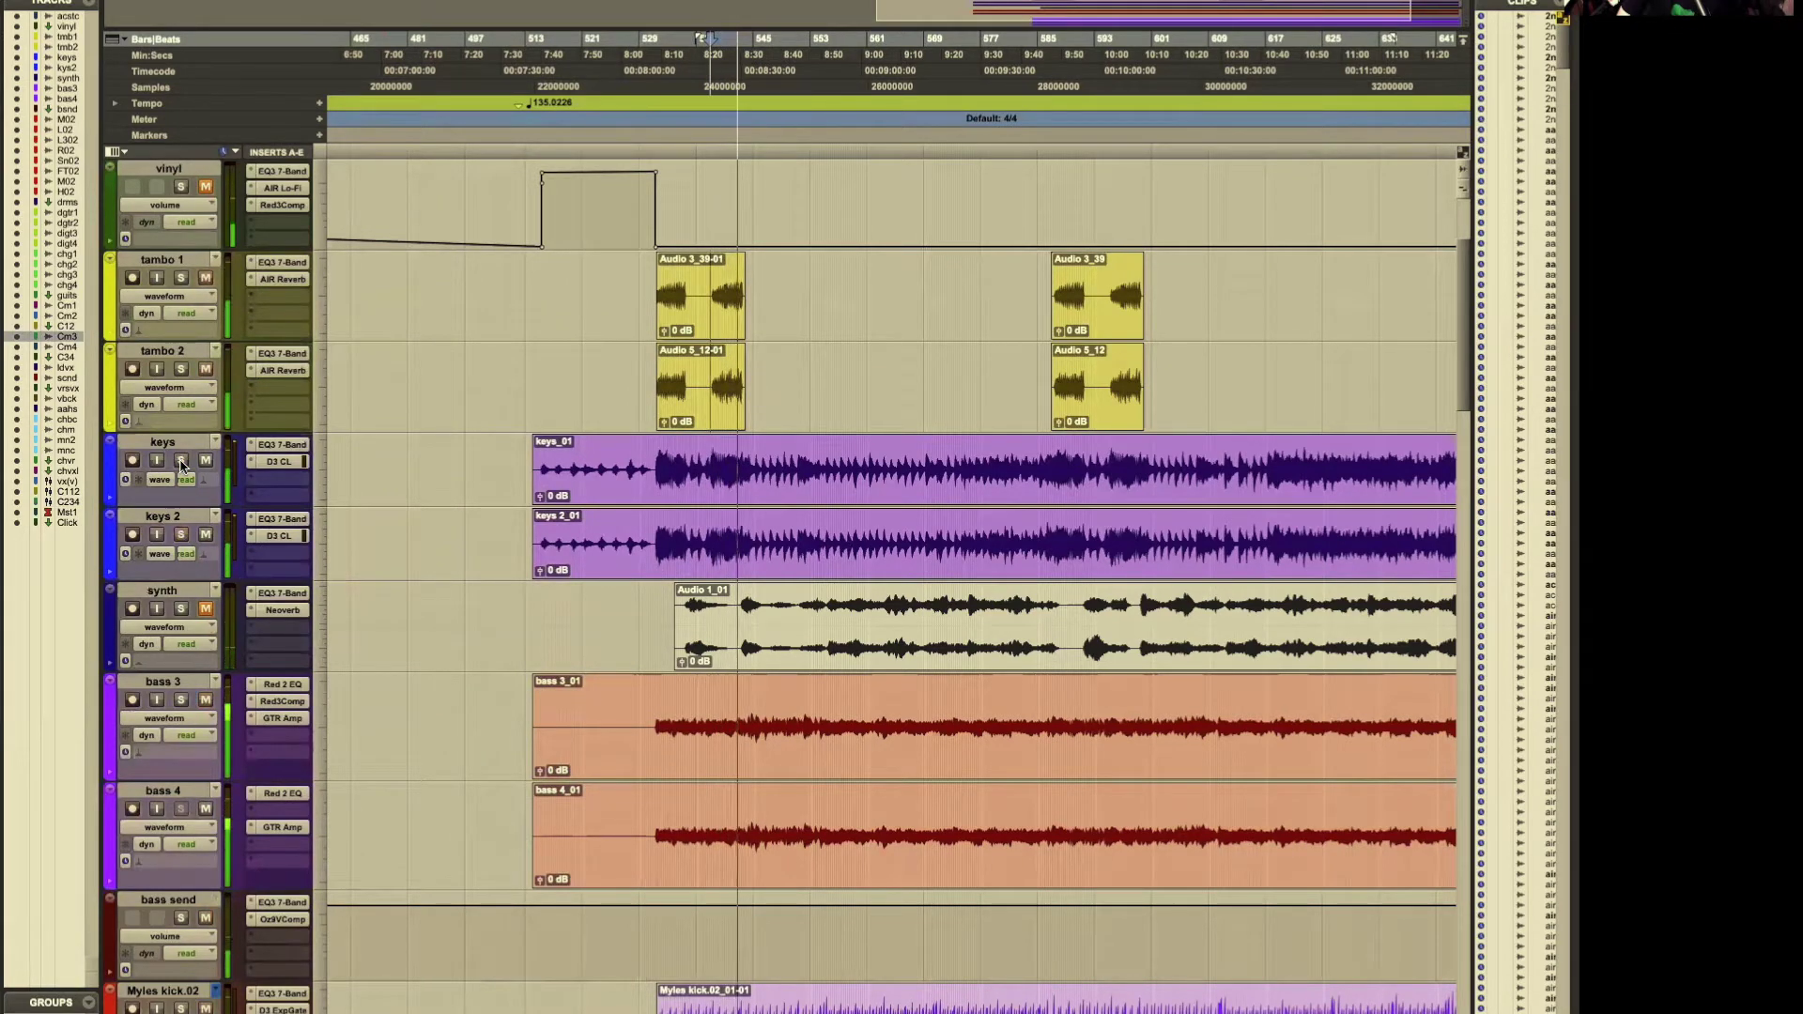
pyautogui.click(180, 461)
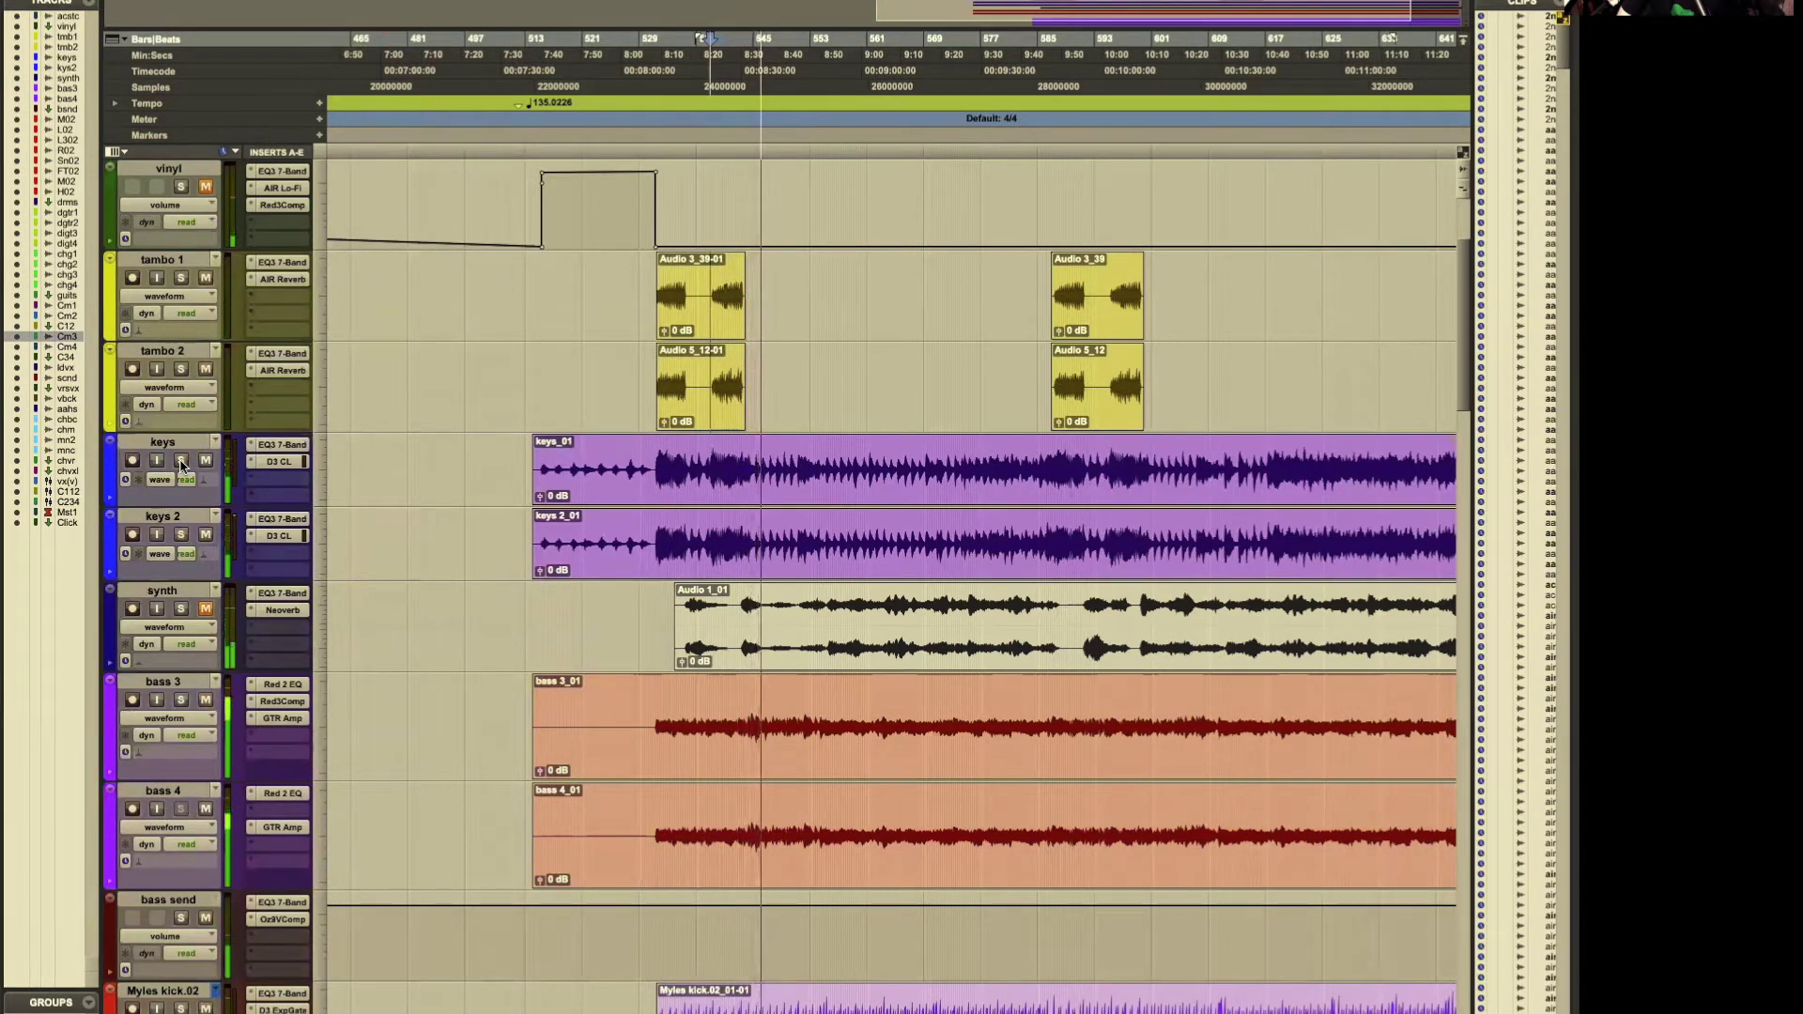
pyautogui.press('space')
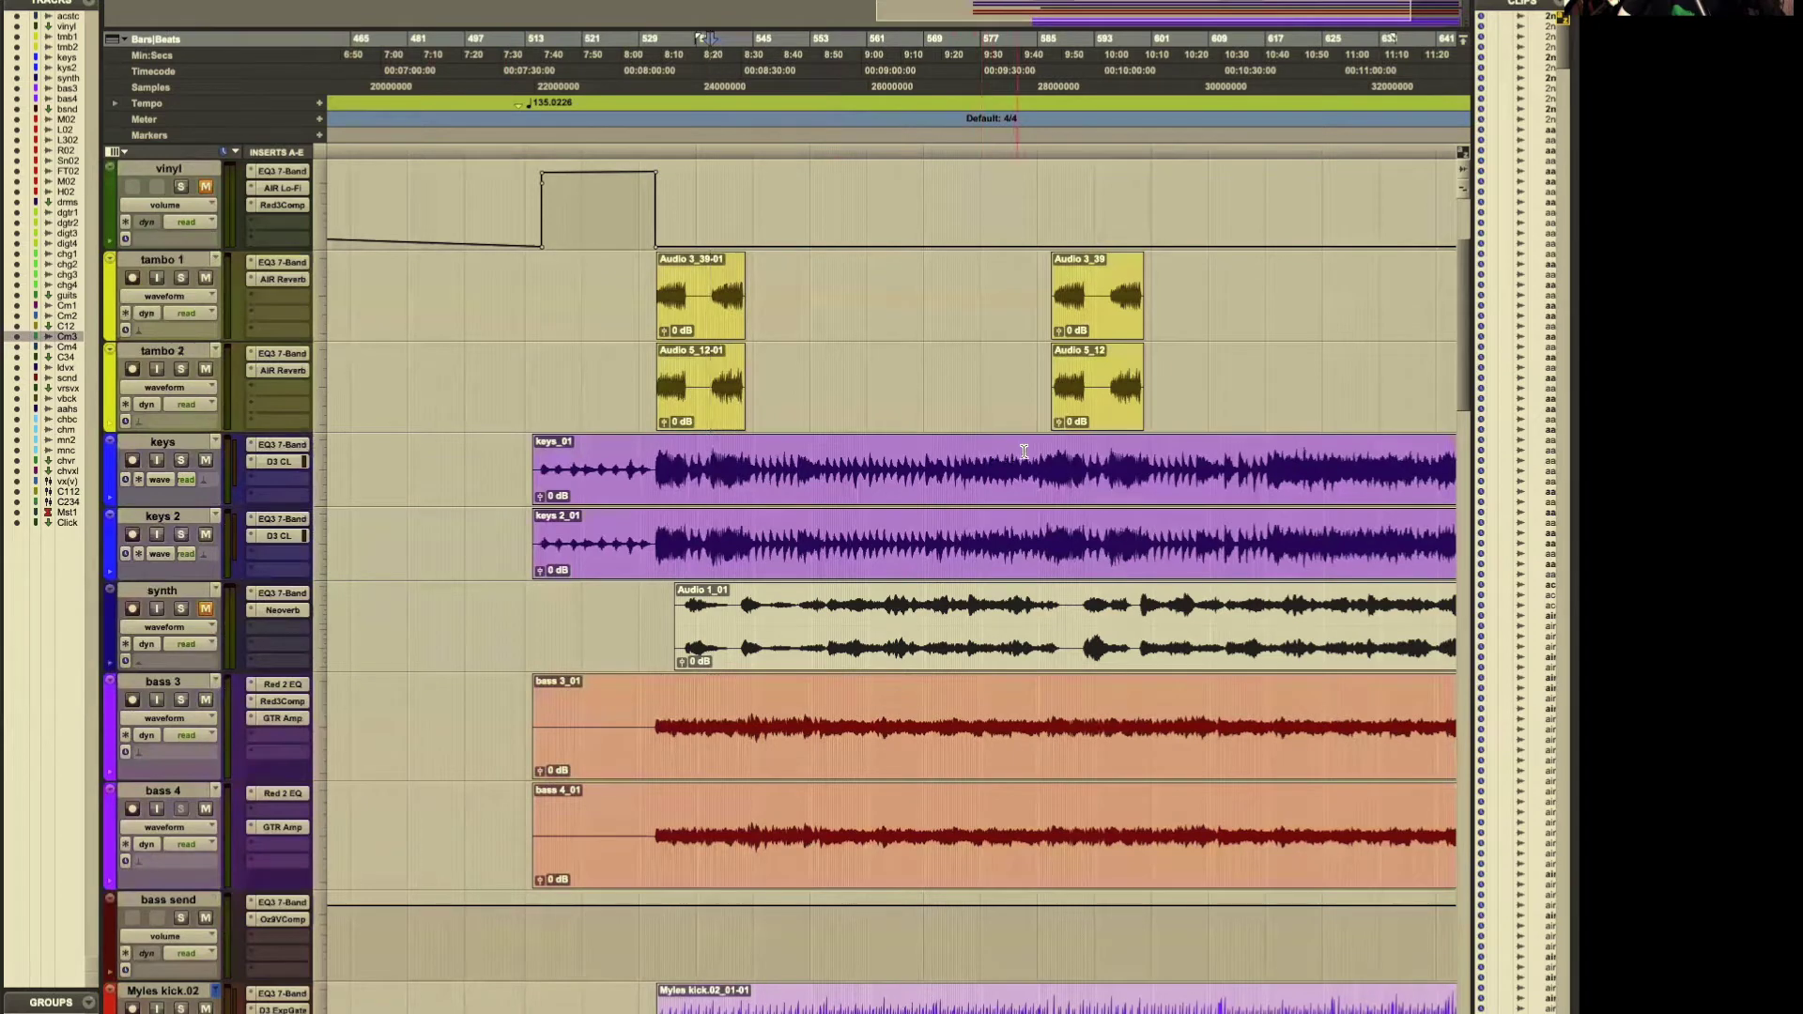
# Step: Replay from later in the keys part, soloing then unsoloing keys and keys 2, and stop
pyautogui.click(797, 448)
pyautogui.press('space')
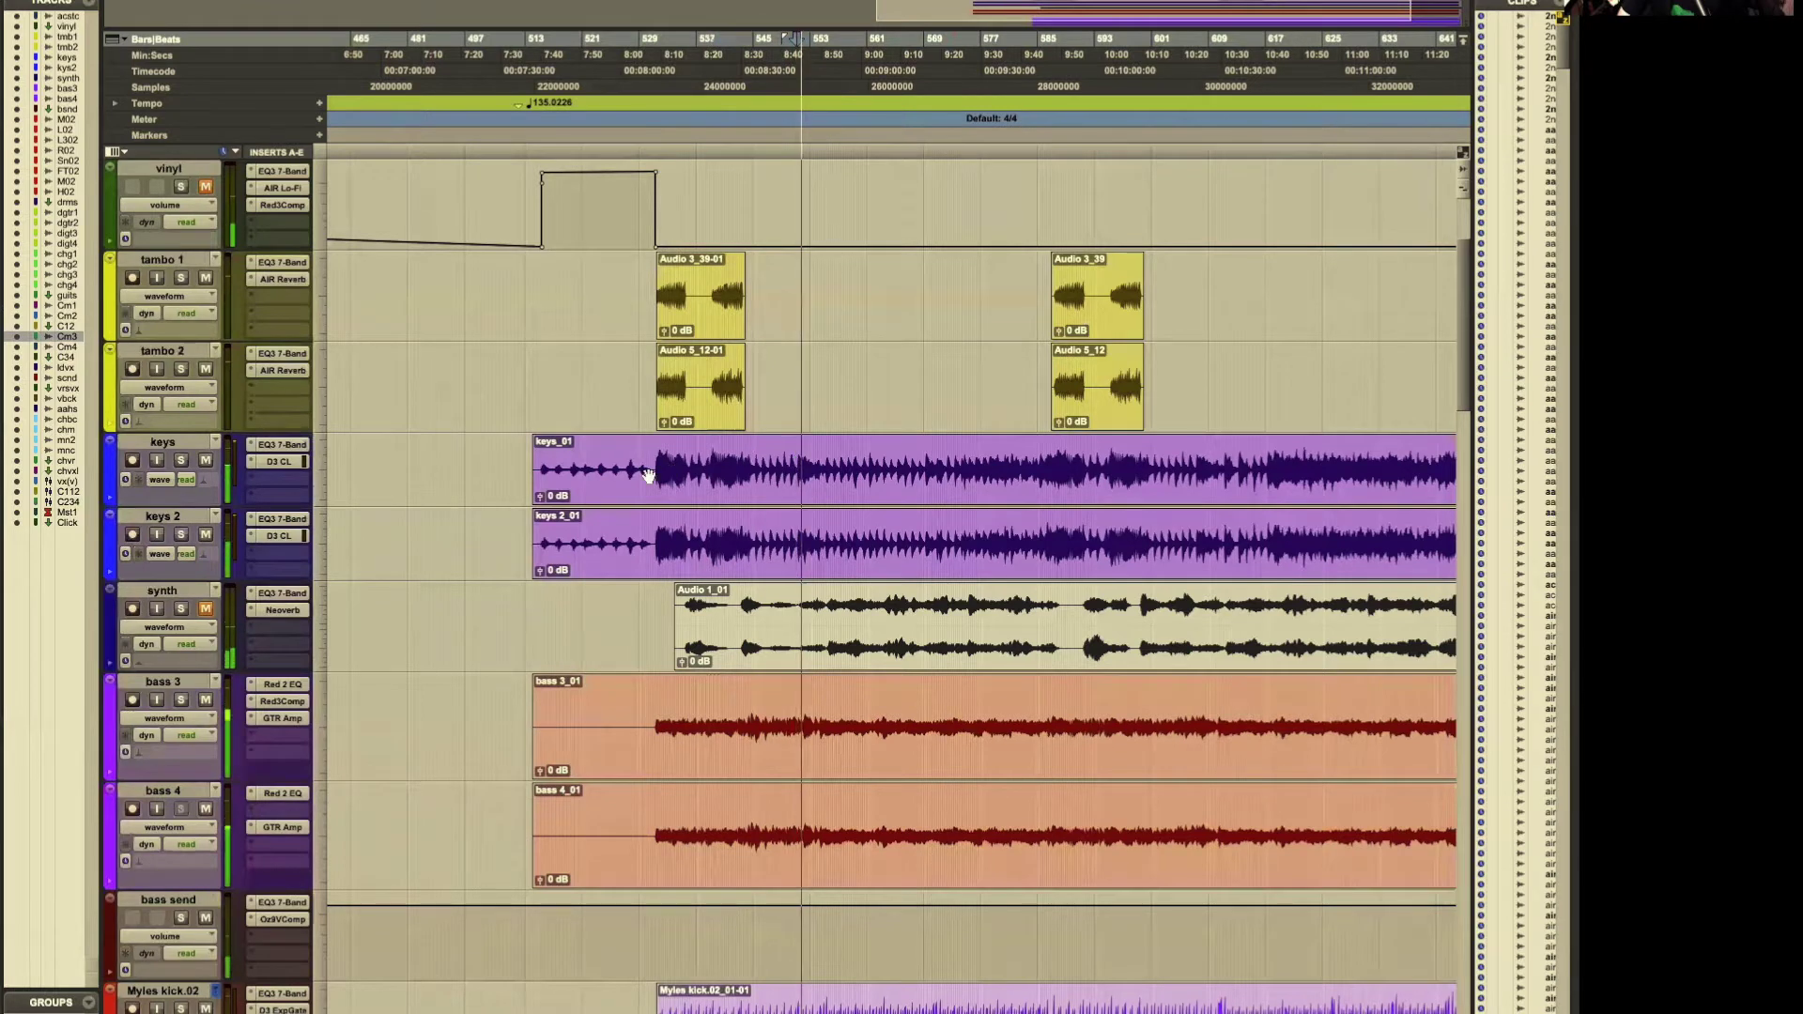
pyautogui.click(182, 461)
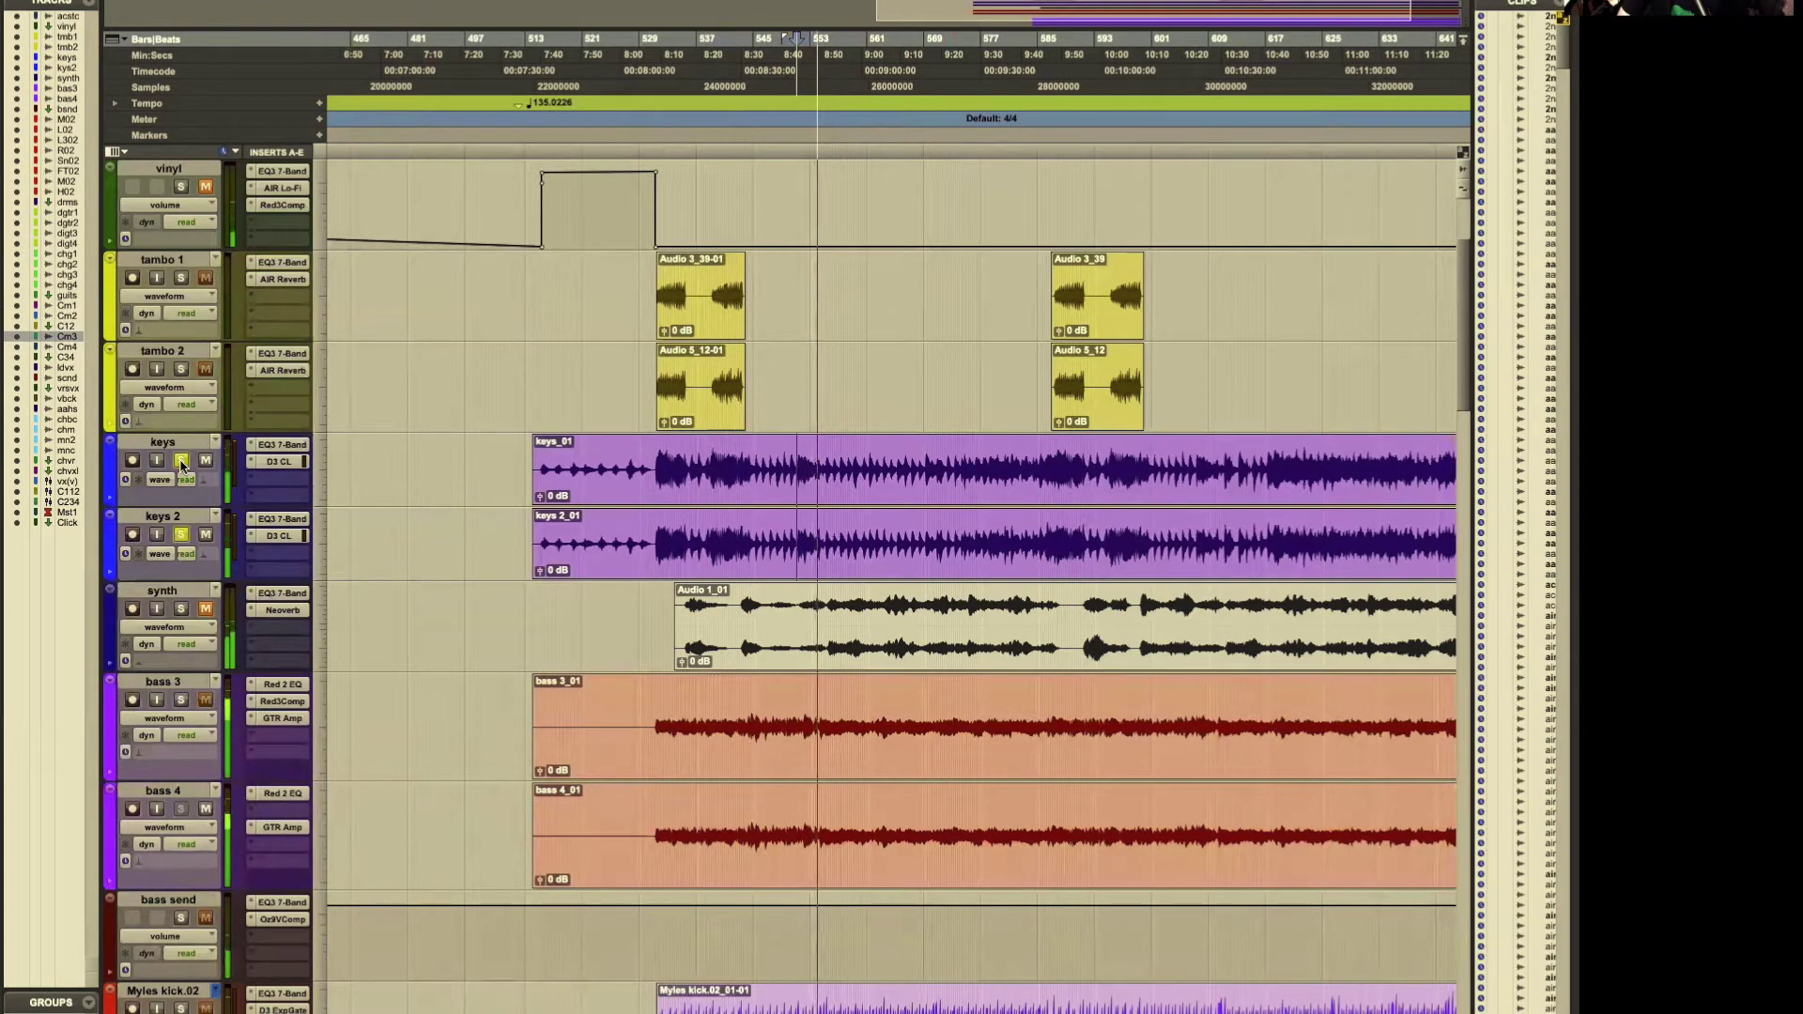
pyautogui.click(181, 461)
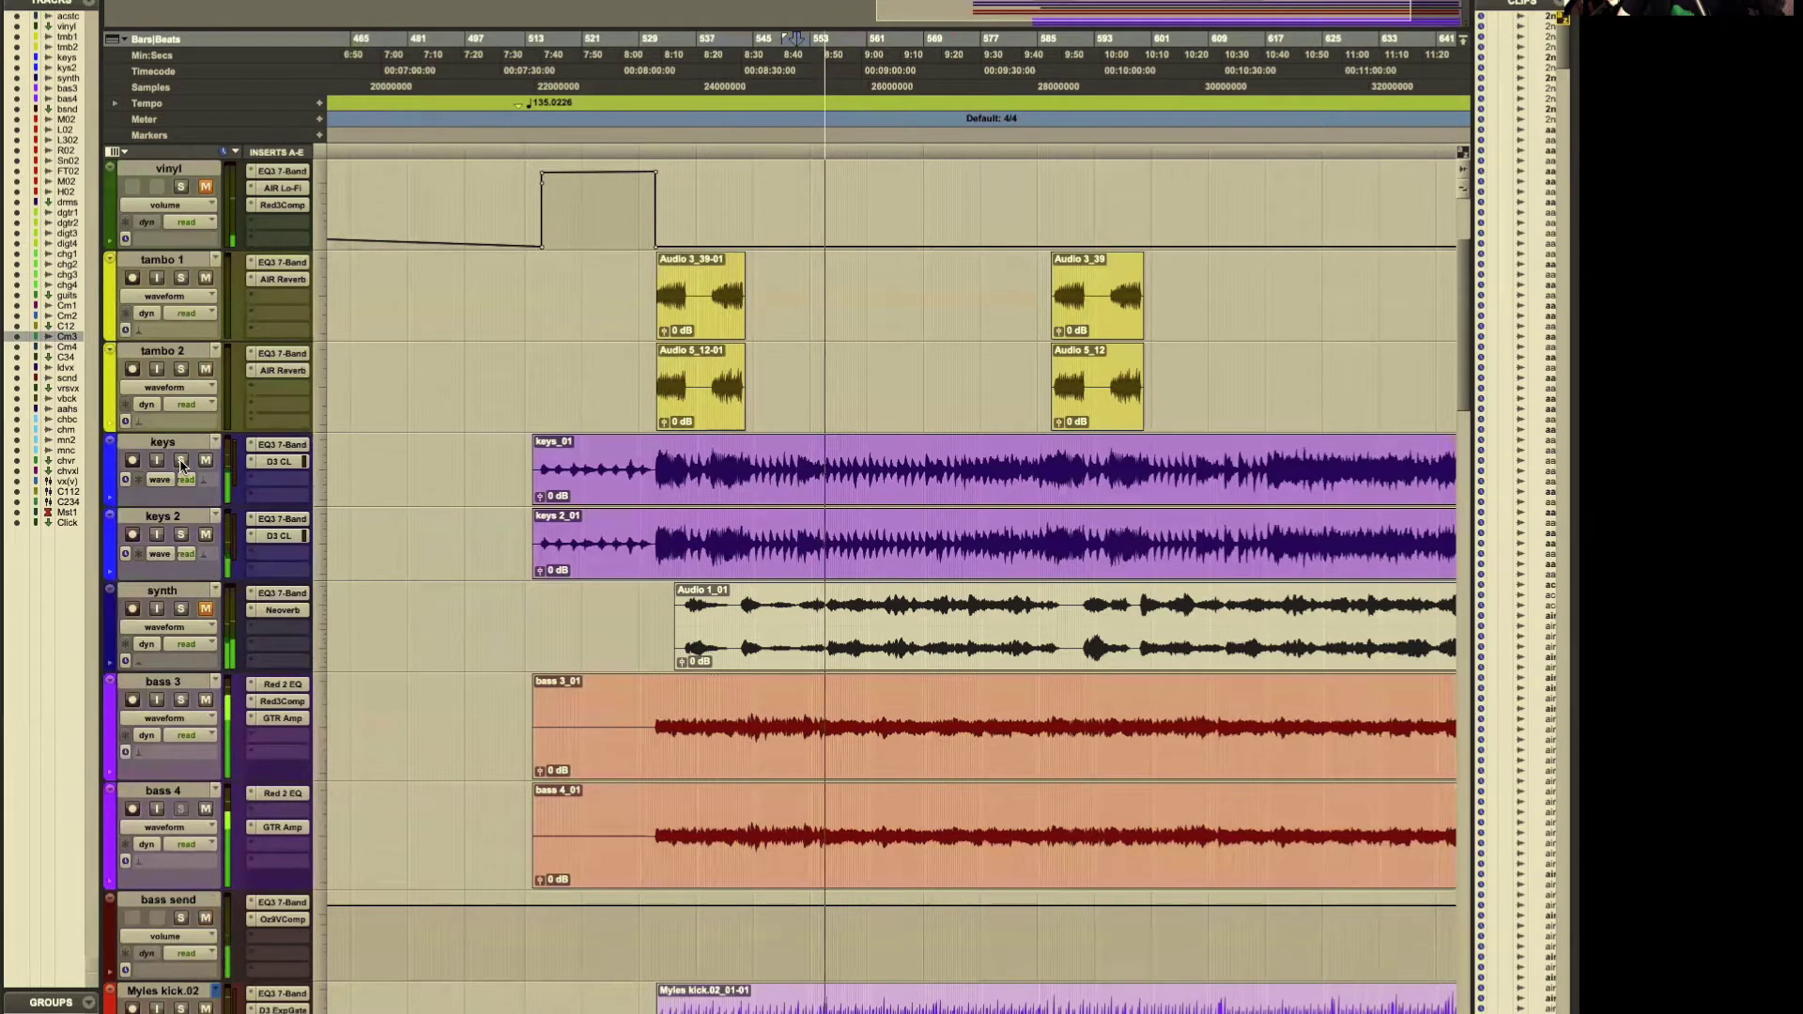
pyautogui.click(797, 461)
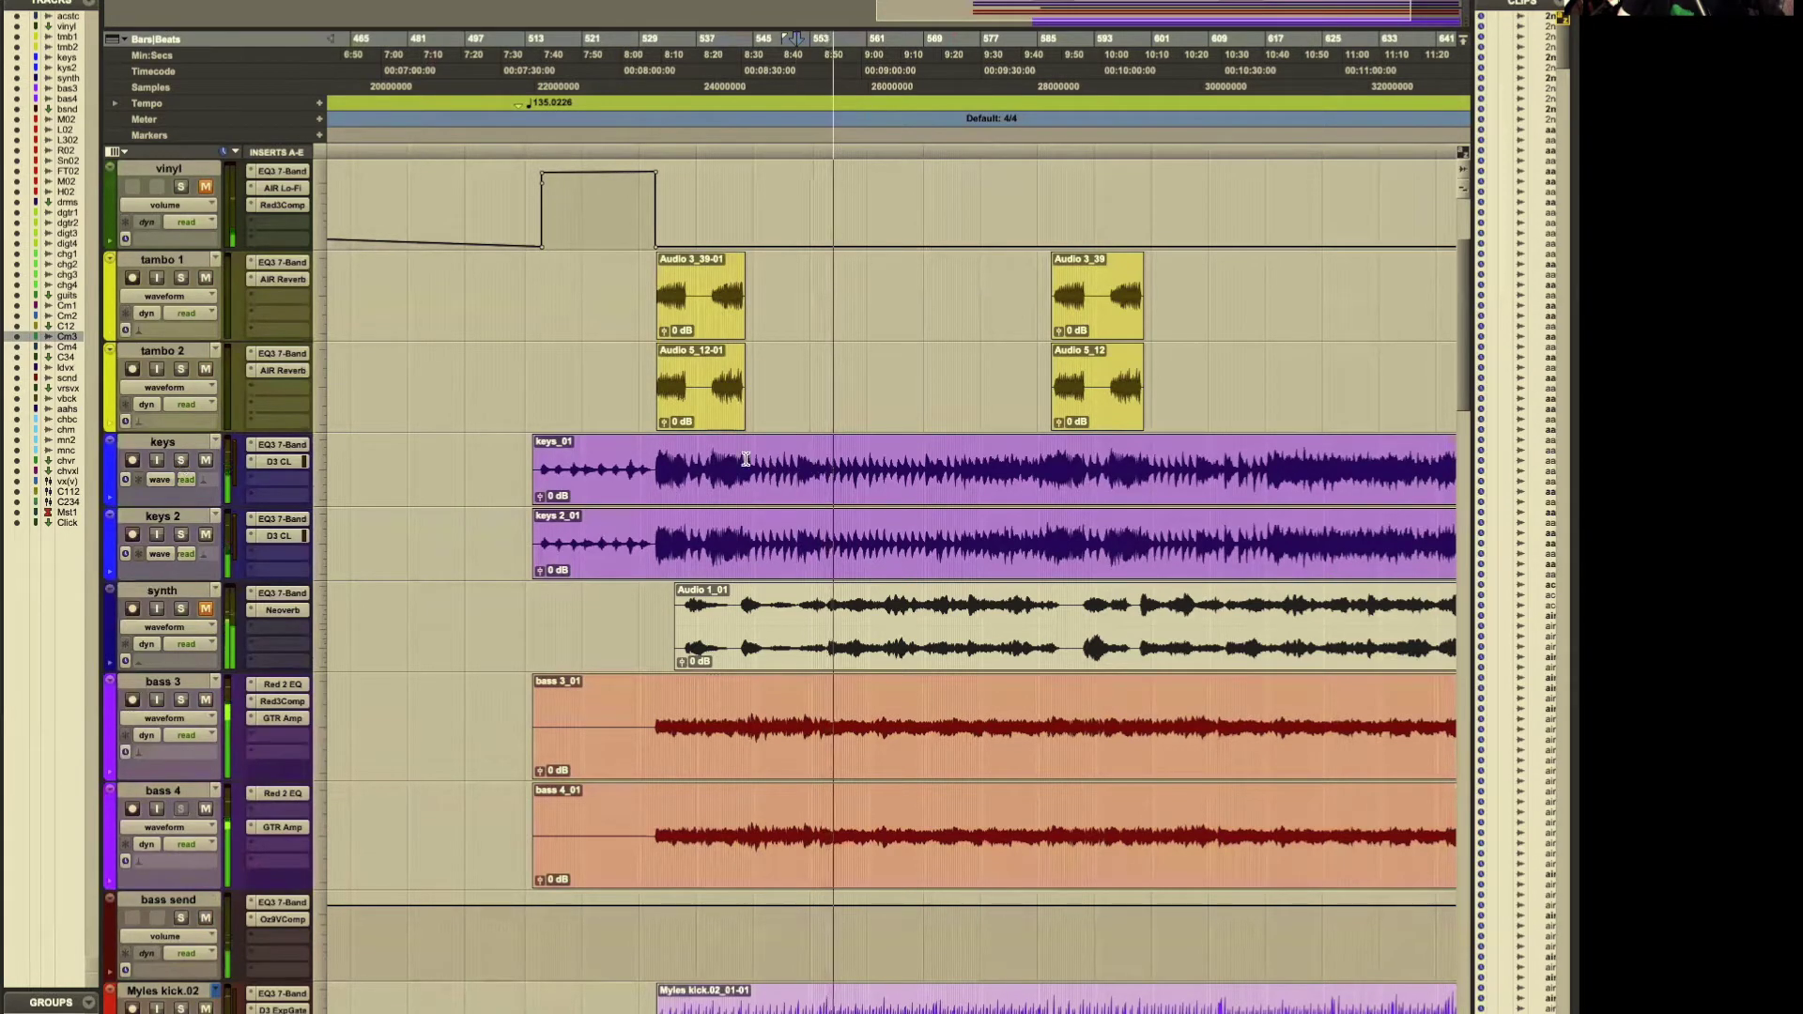
pyautogui.press('space')
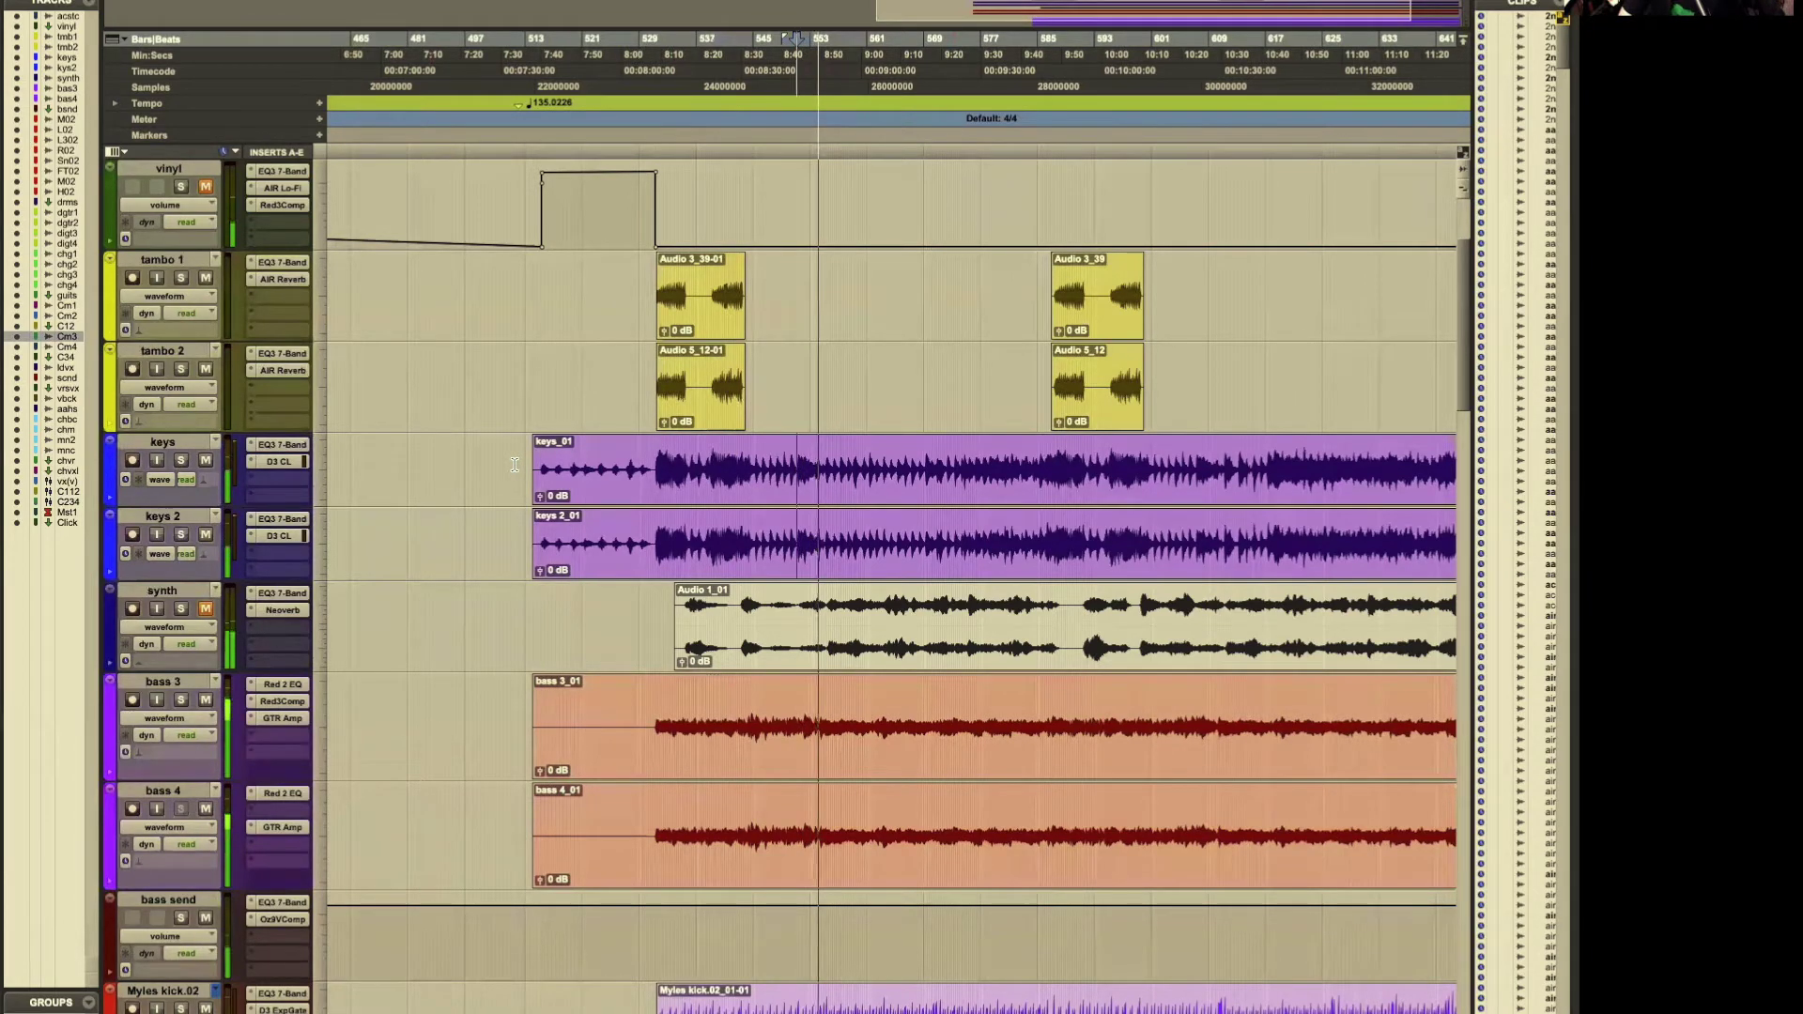
pyautogui.press('space')
# Step: Scroll down to Cam 1–4 and set the play start just before the Big O_I Blue Rough clips
pyautogui.scroll(-5, 513, 563)
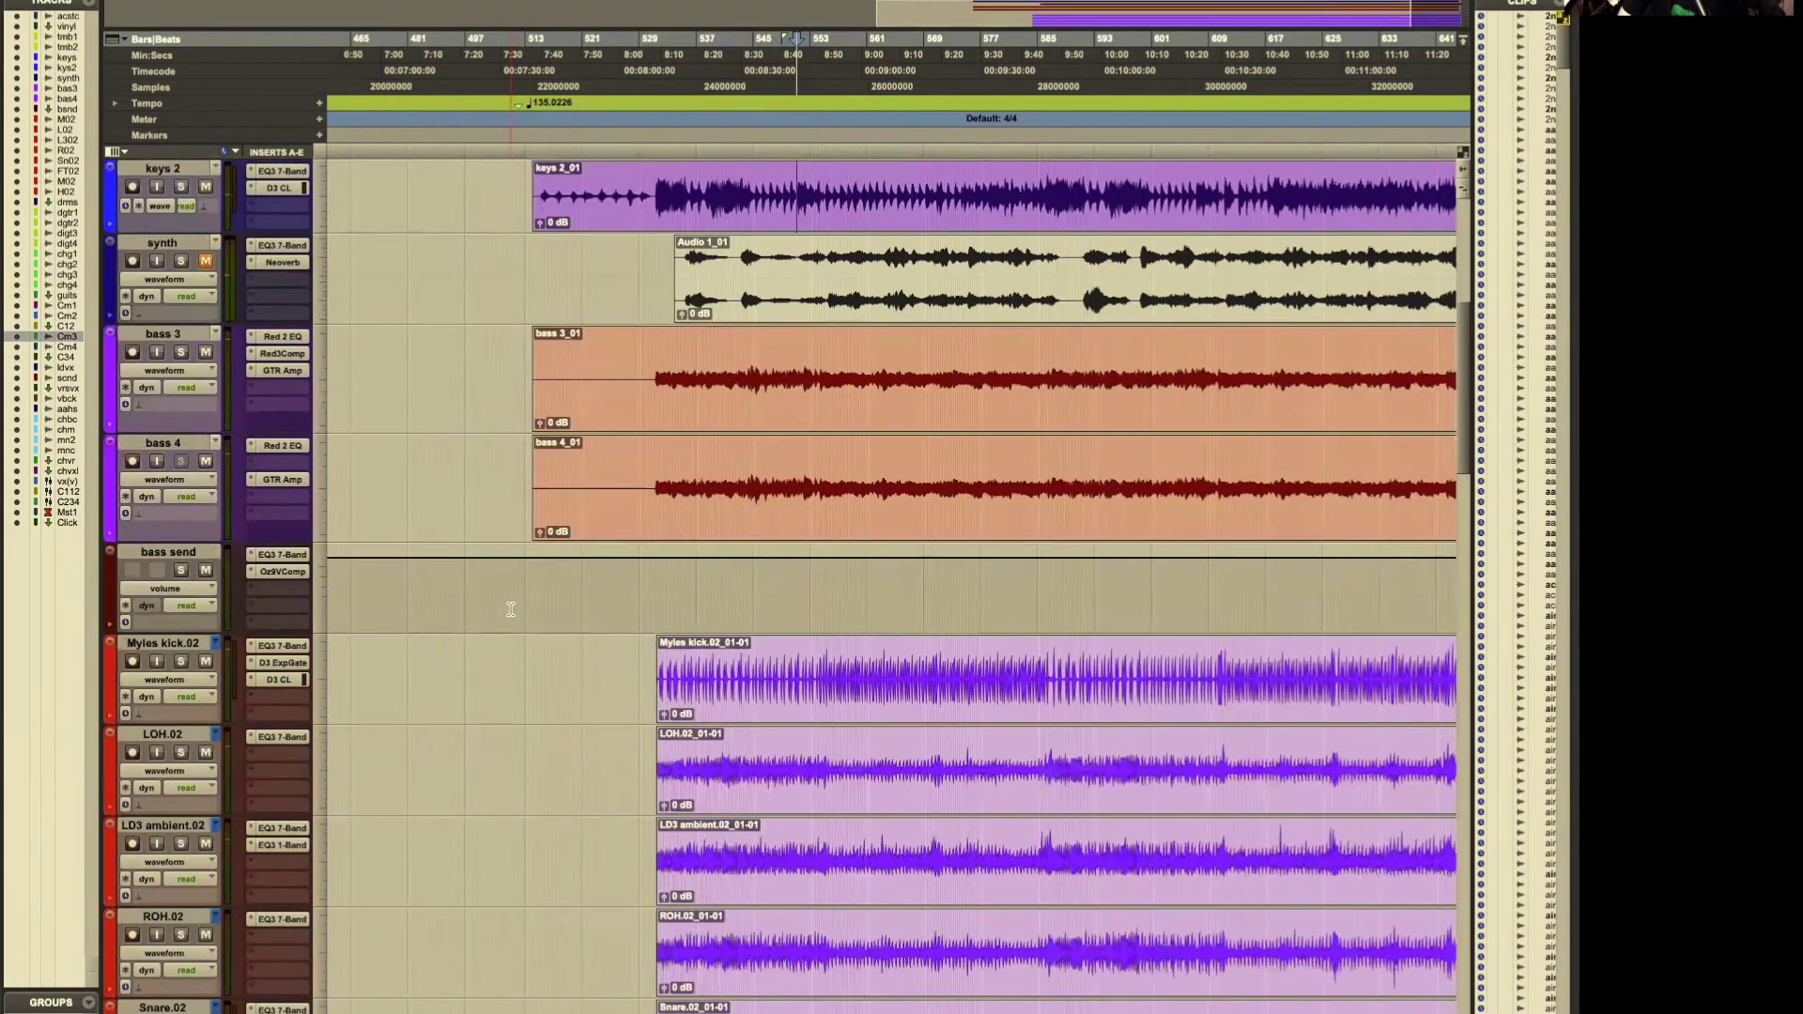
pyautogui.scroll(-15, 512, 610)
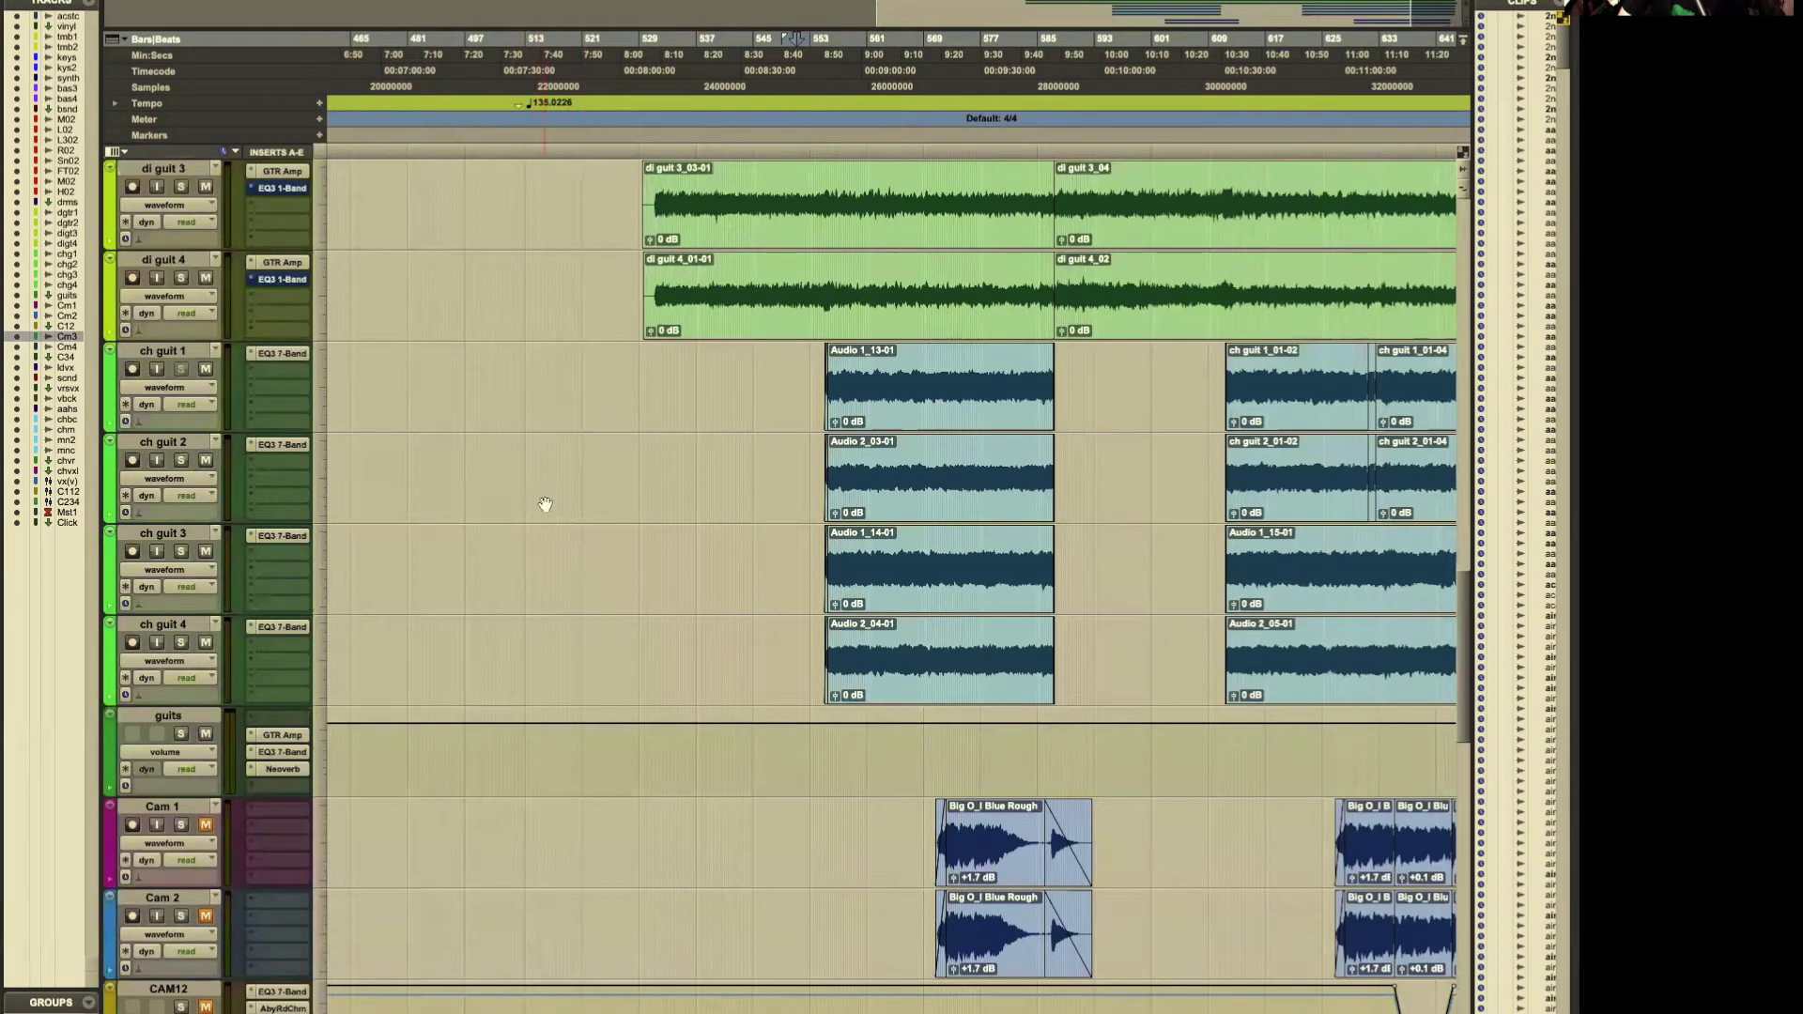
pyautogui.scroll(-2, 547, 509)
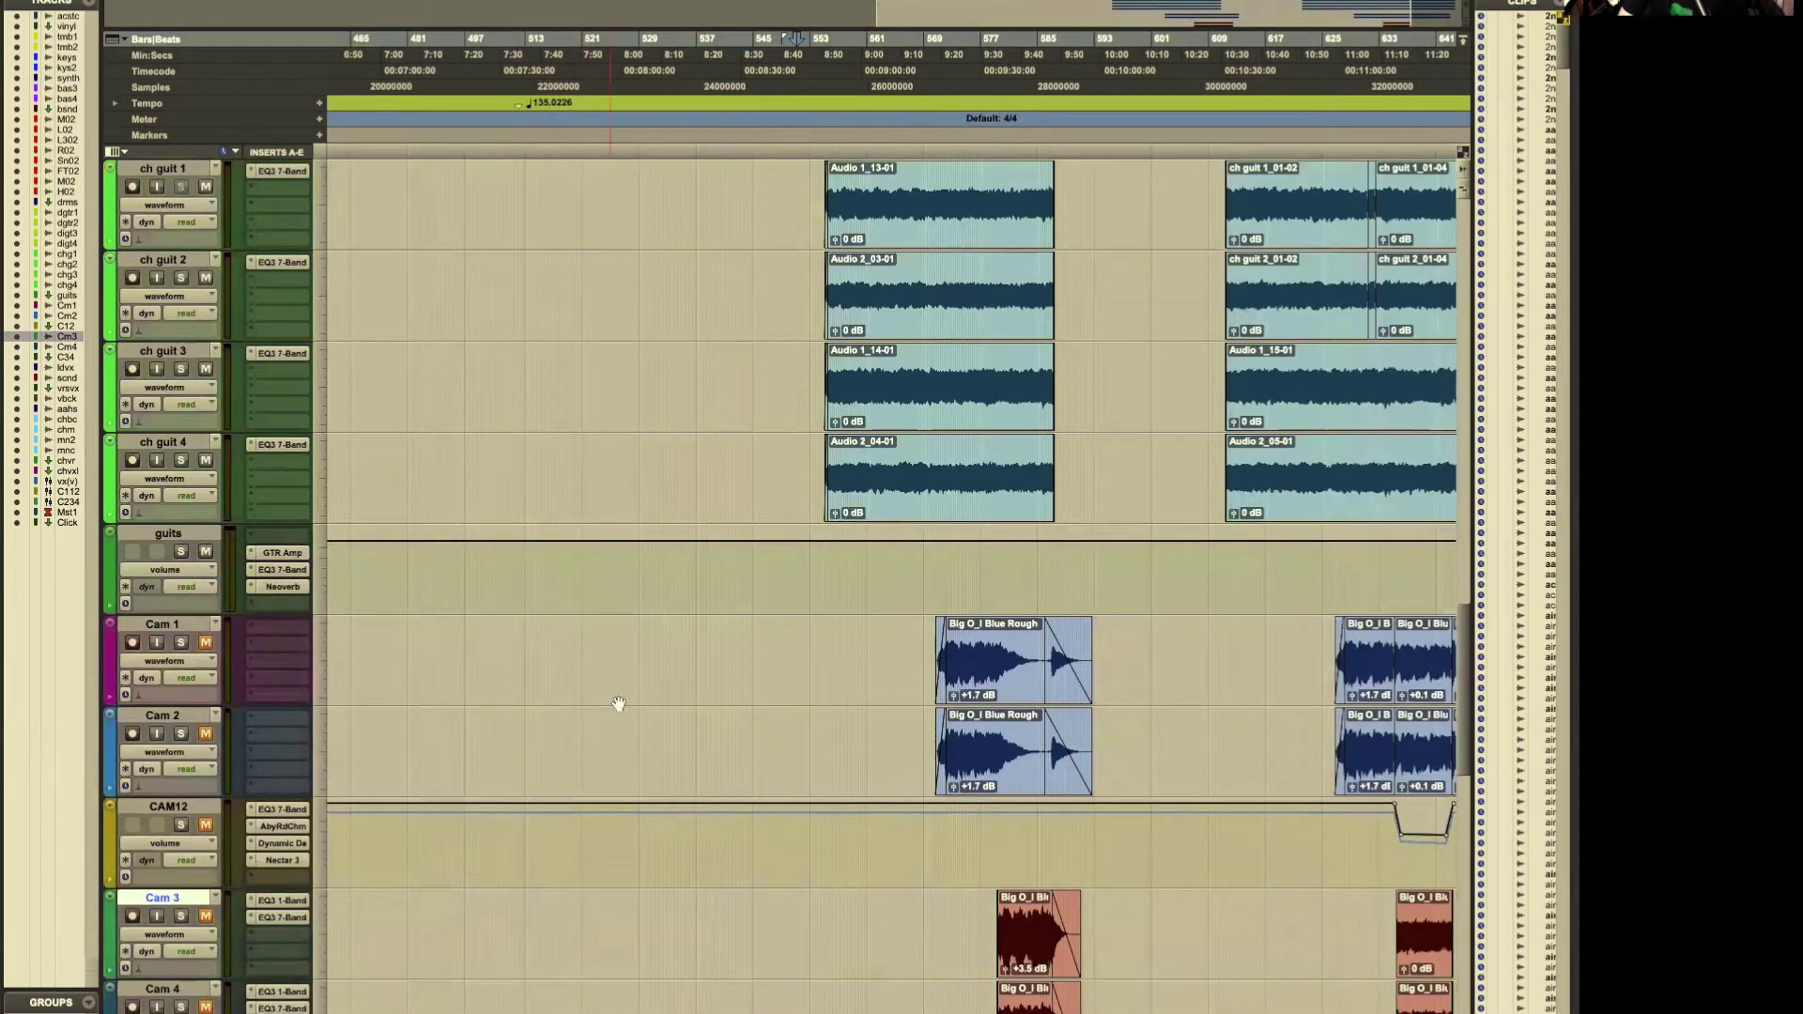
pyautogui.scroll(12, 628, 683)
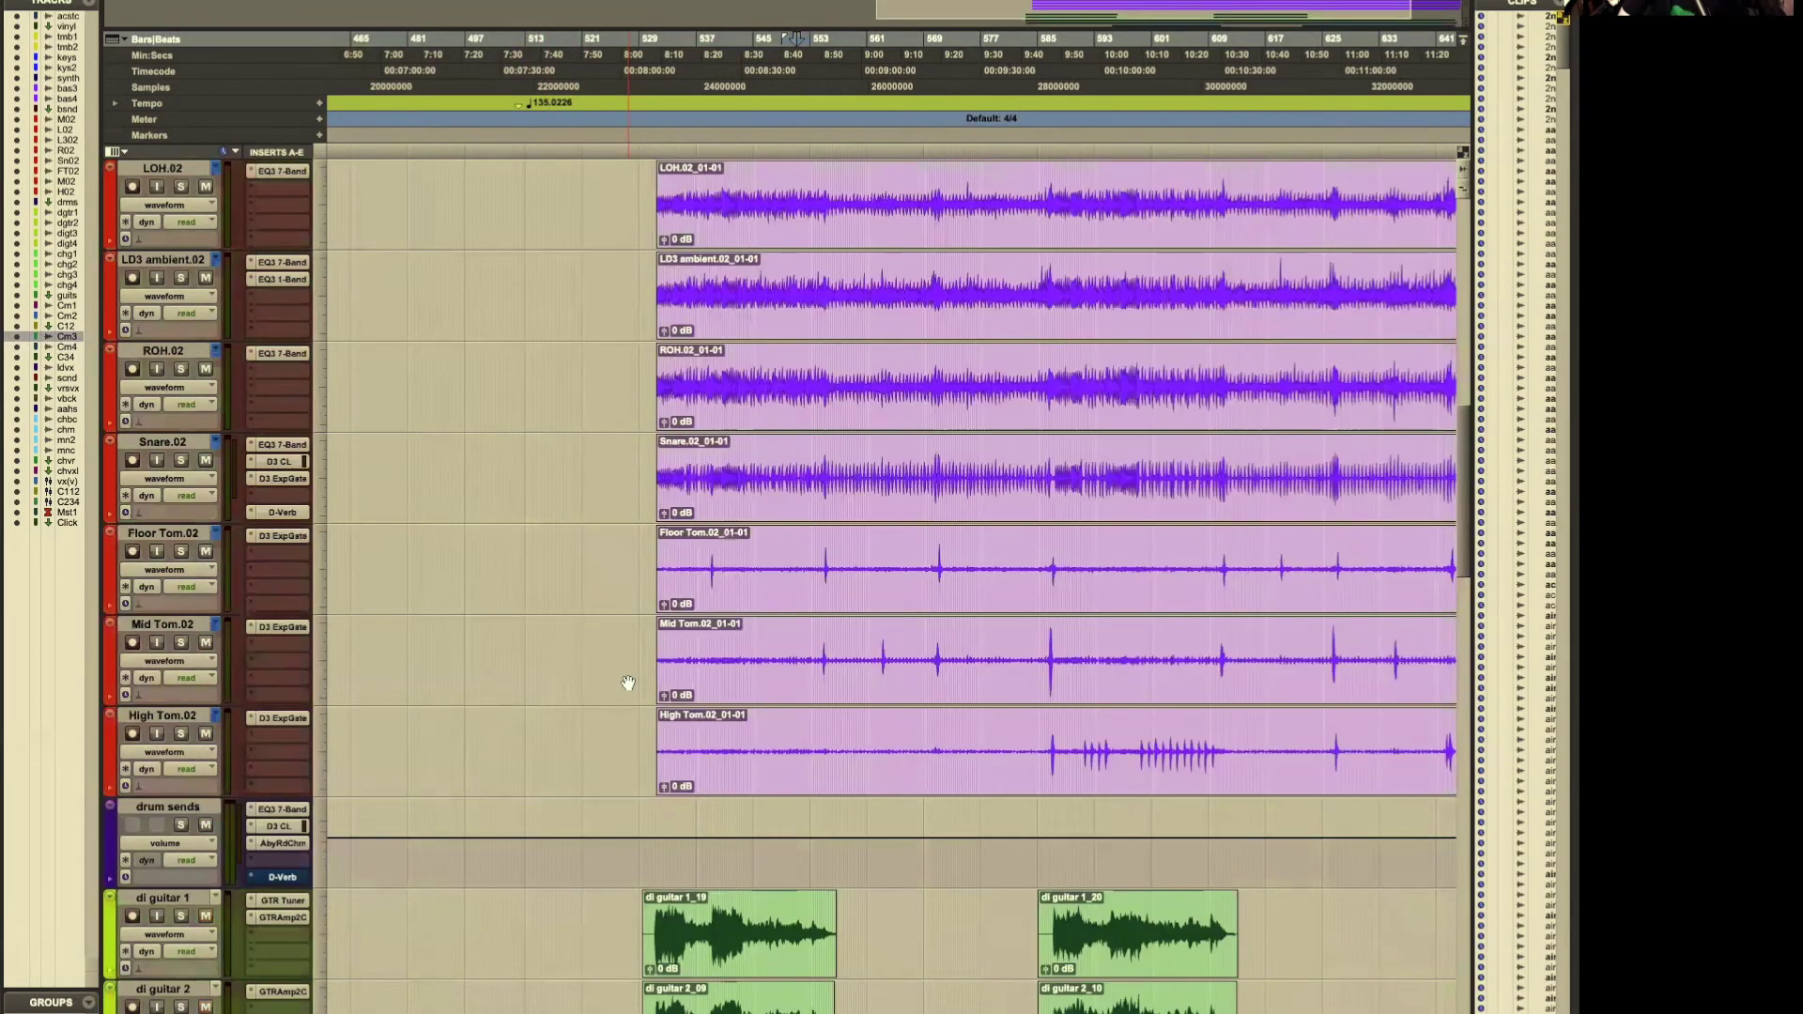
pyautogui.scroll(-13, 629, 683)
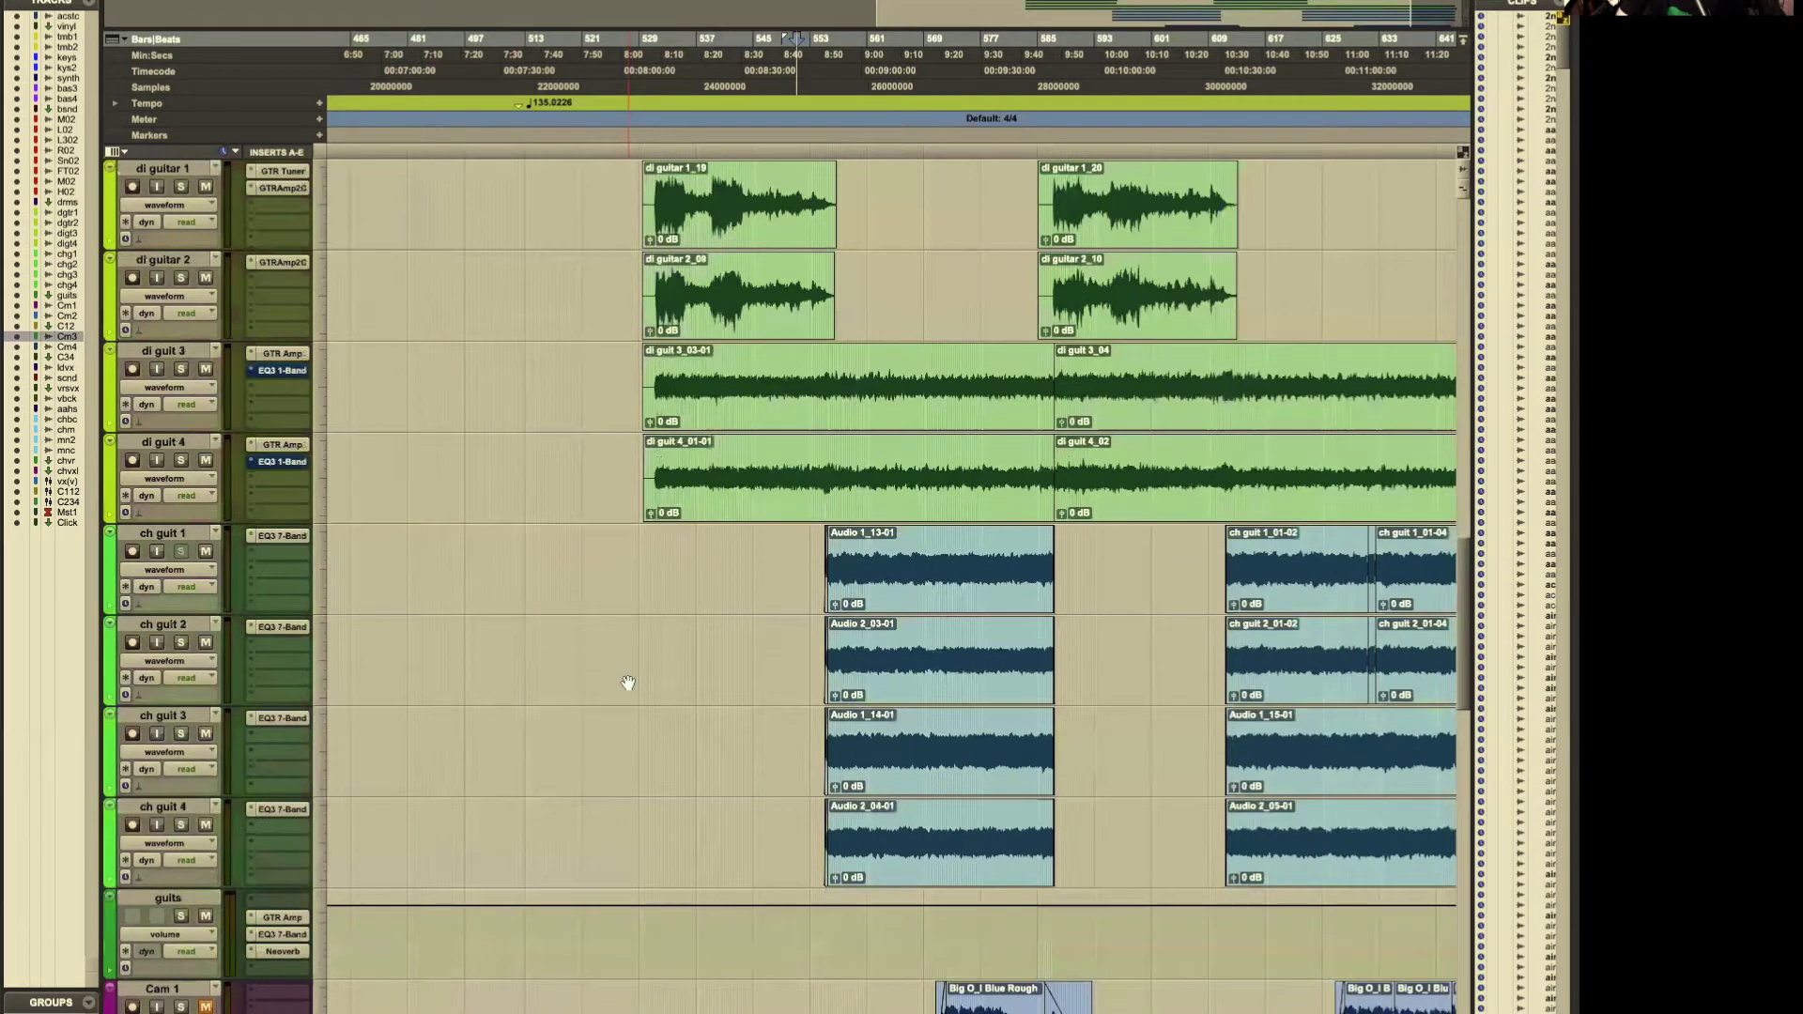
pyautogui.click(920, 575)
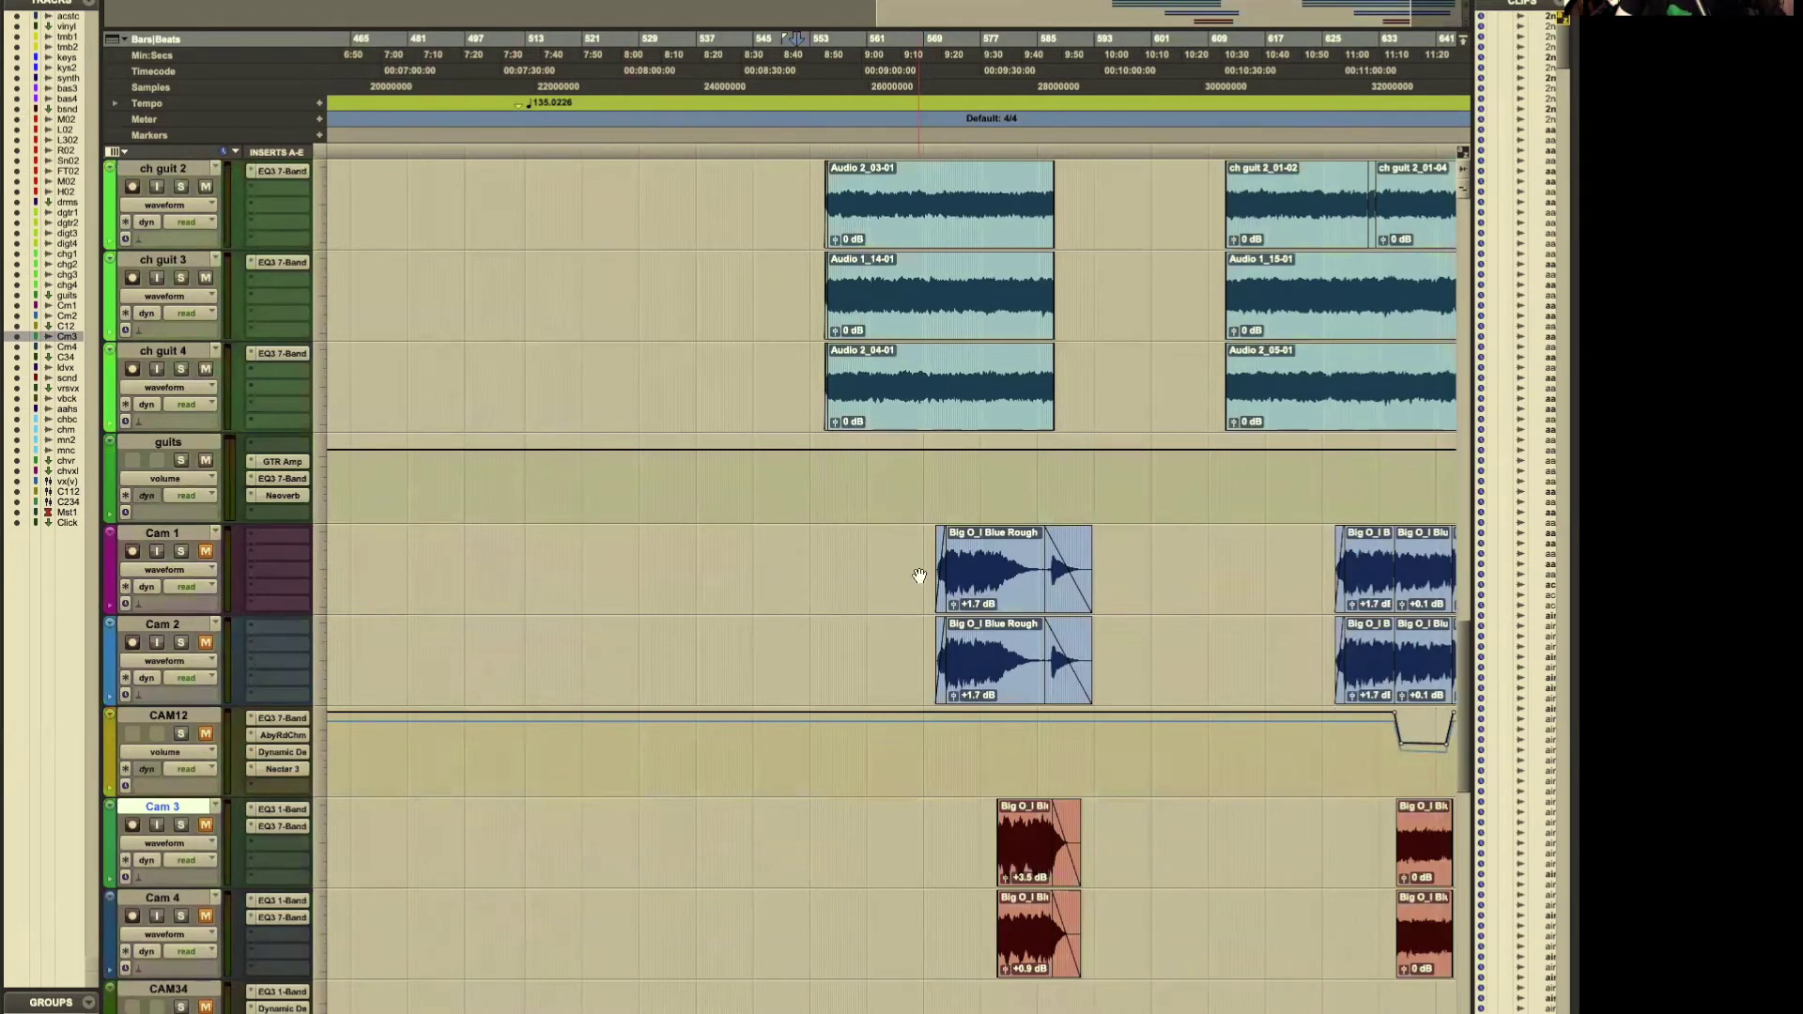
pyautogui.scroll(-3, 919, 575)
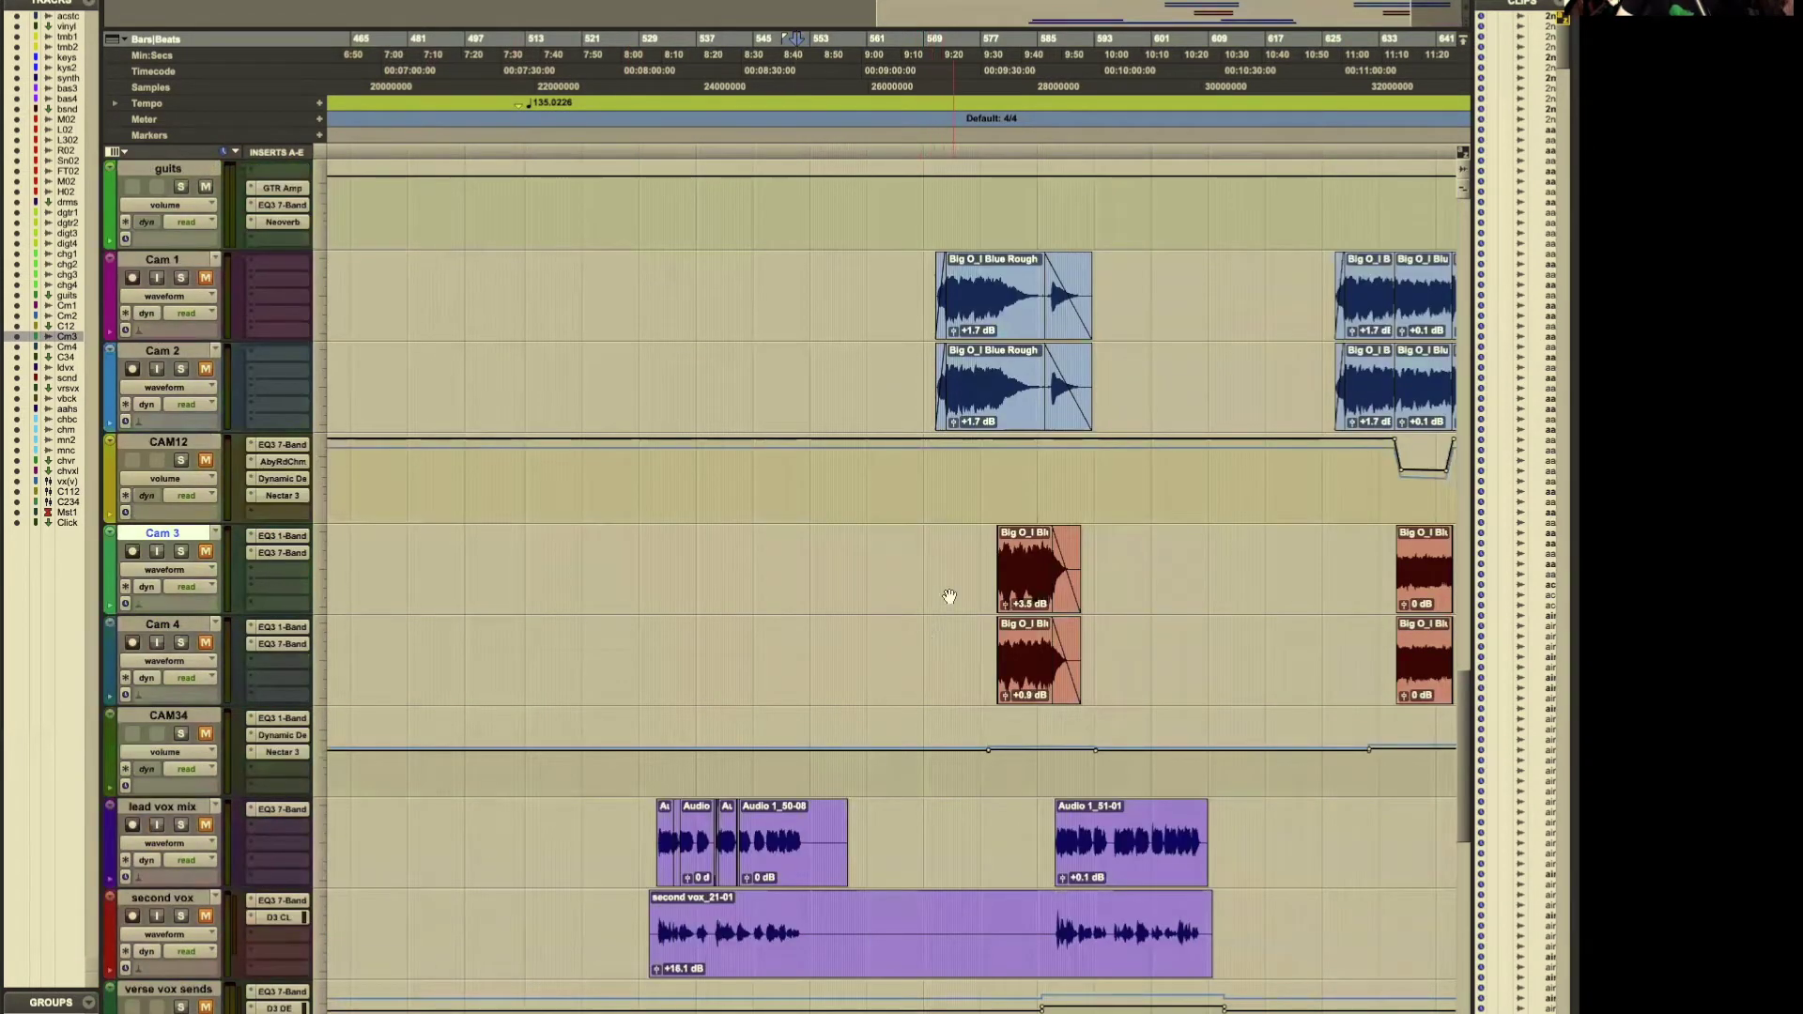
# Step: Start playback and unmute the Cam guitar tracks and CAM12
pyautogui.press('space')
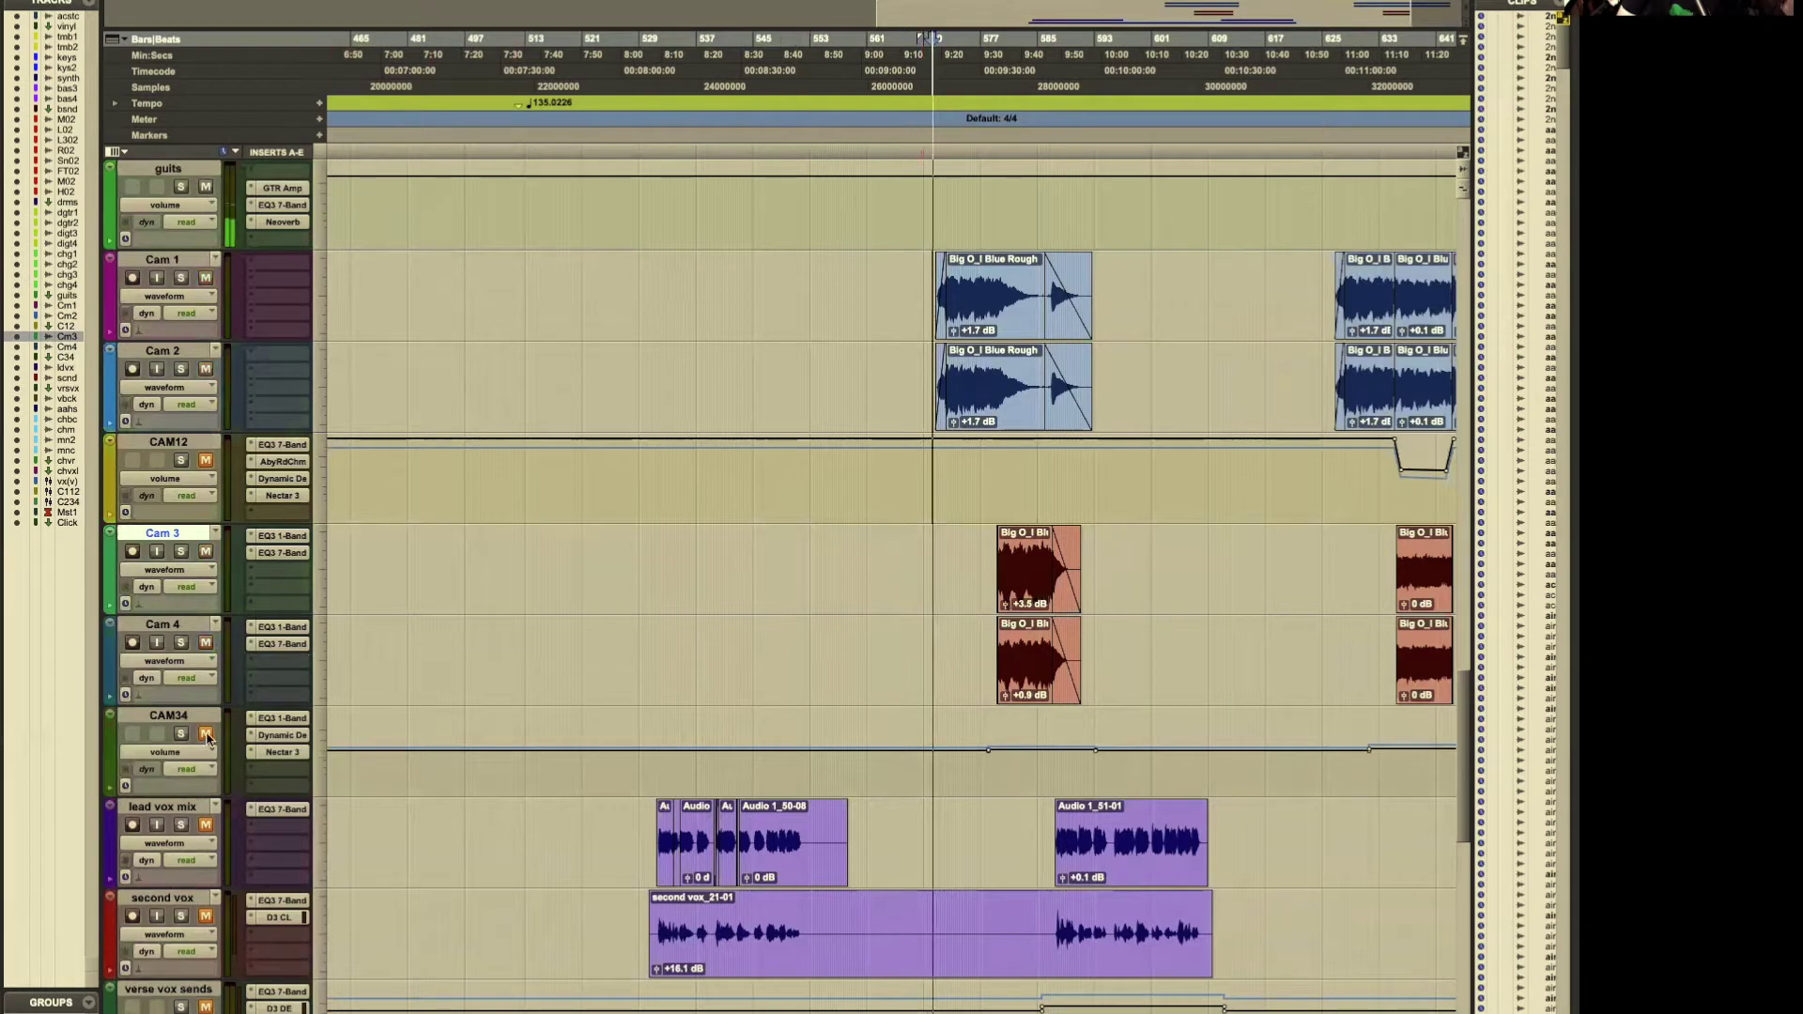
pyautogui.click(207, 735)
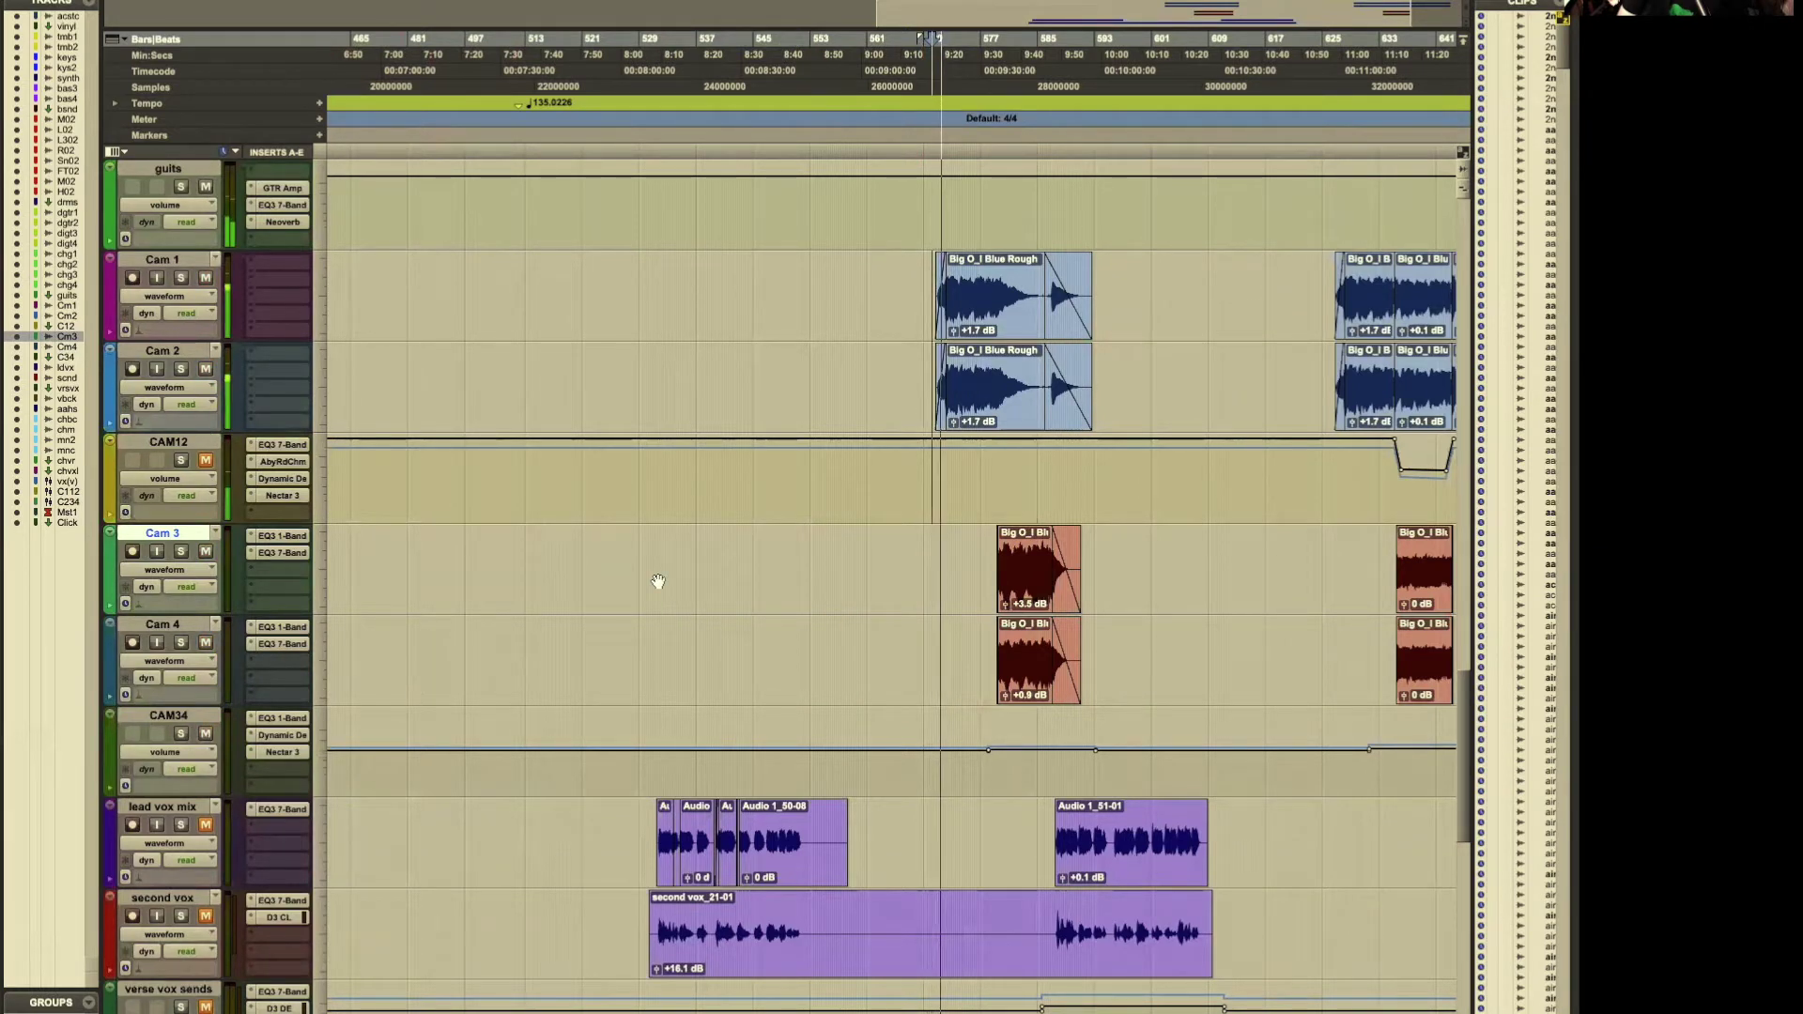
pyautogui.hscroll(-3, 664, 583)
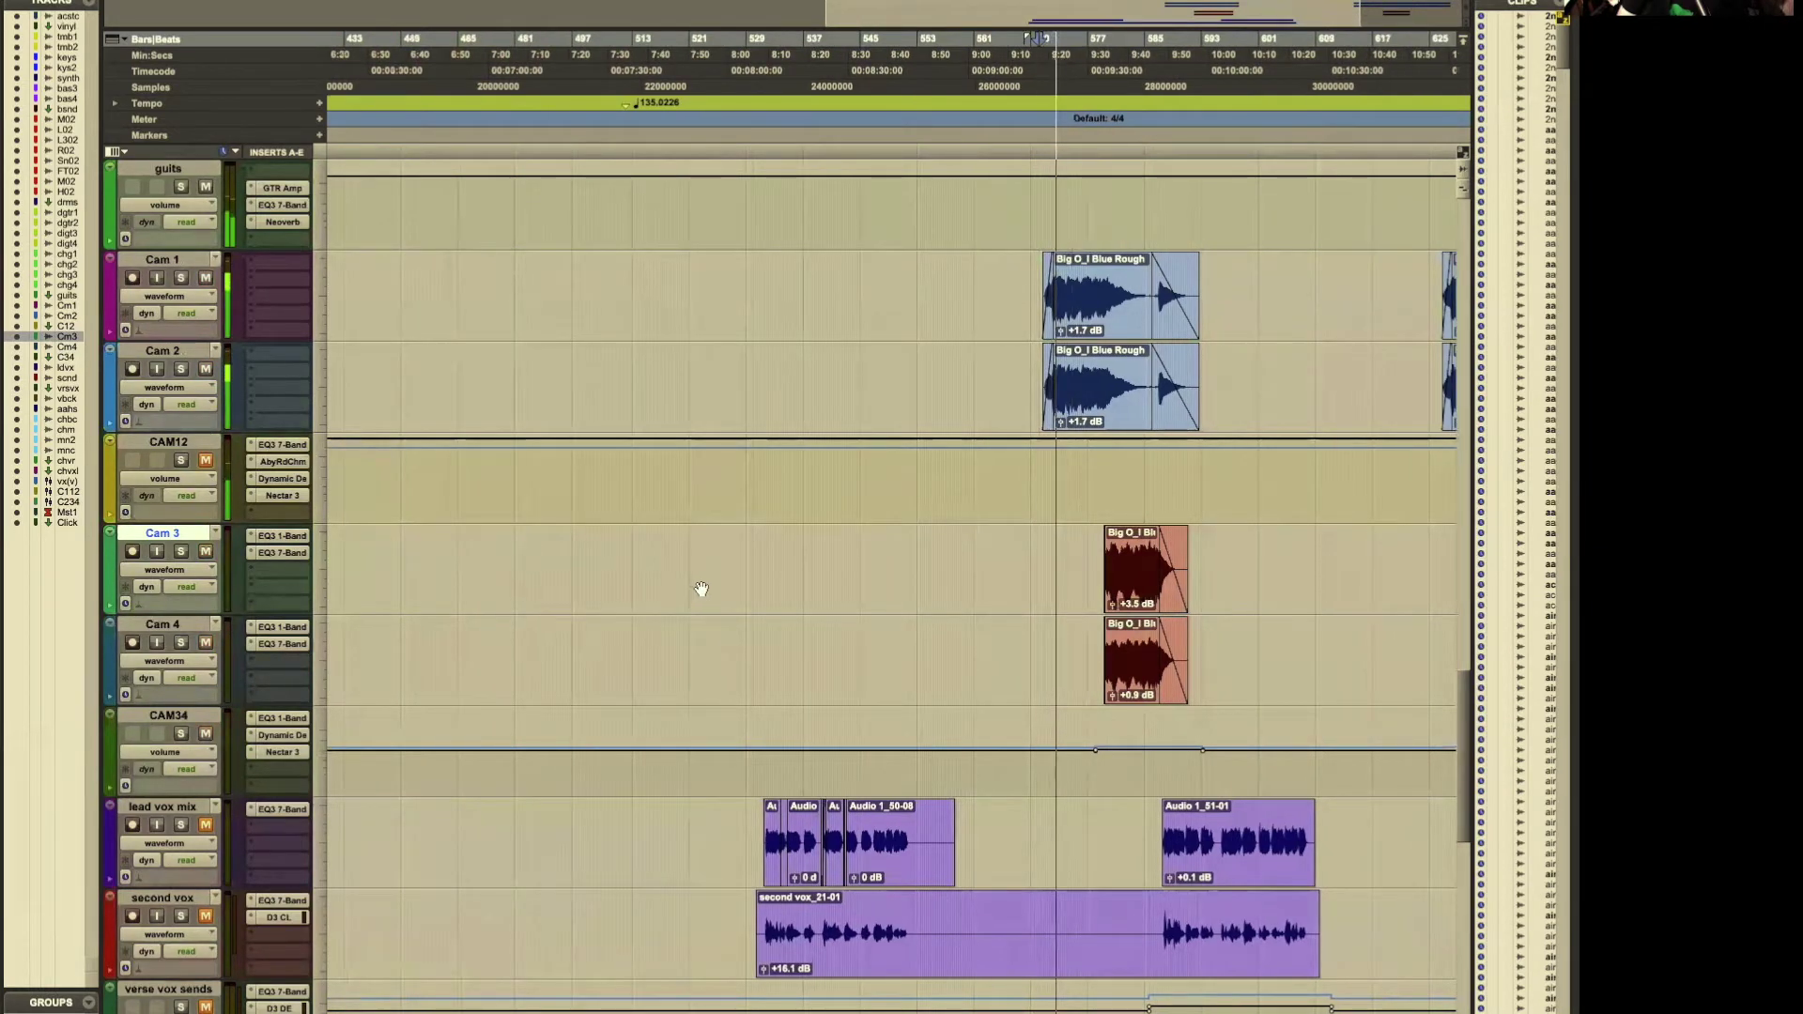
pyautogui.click(205, 460)
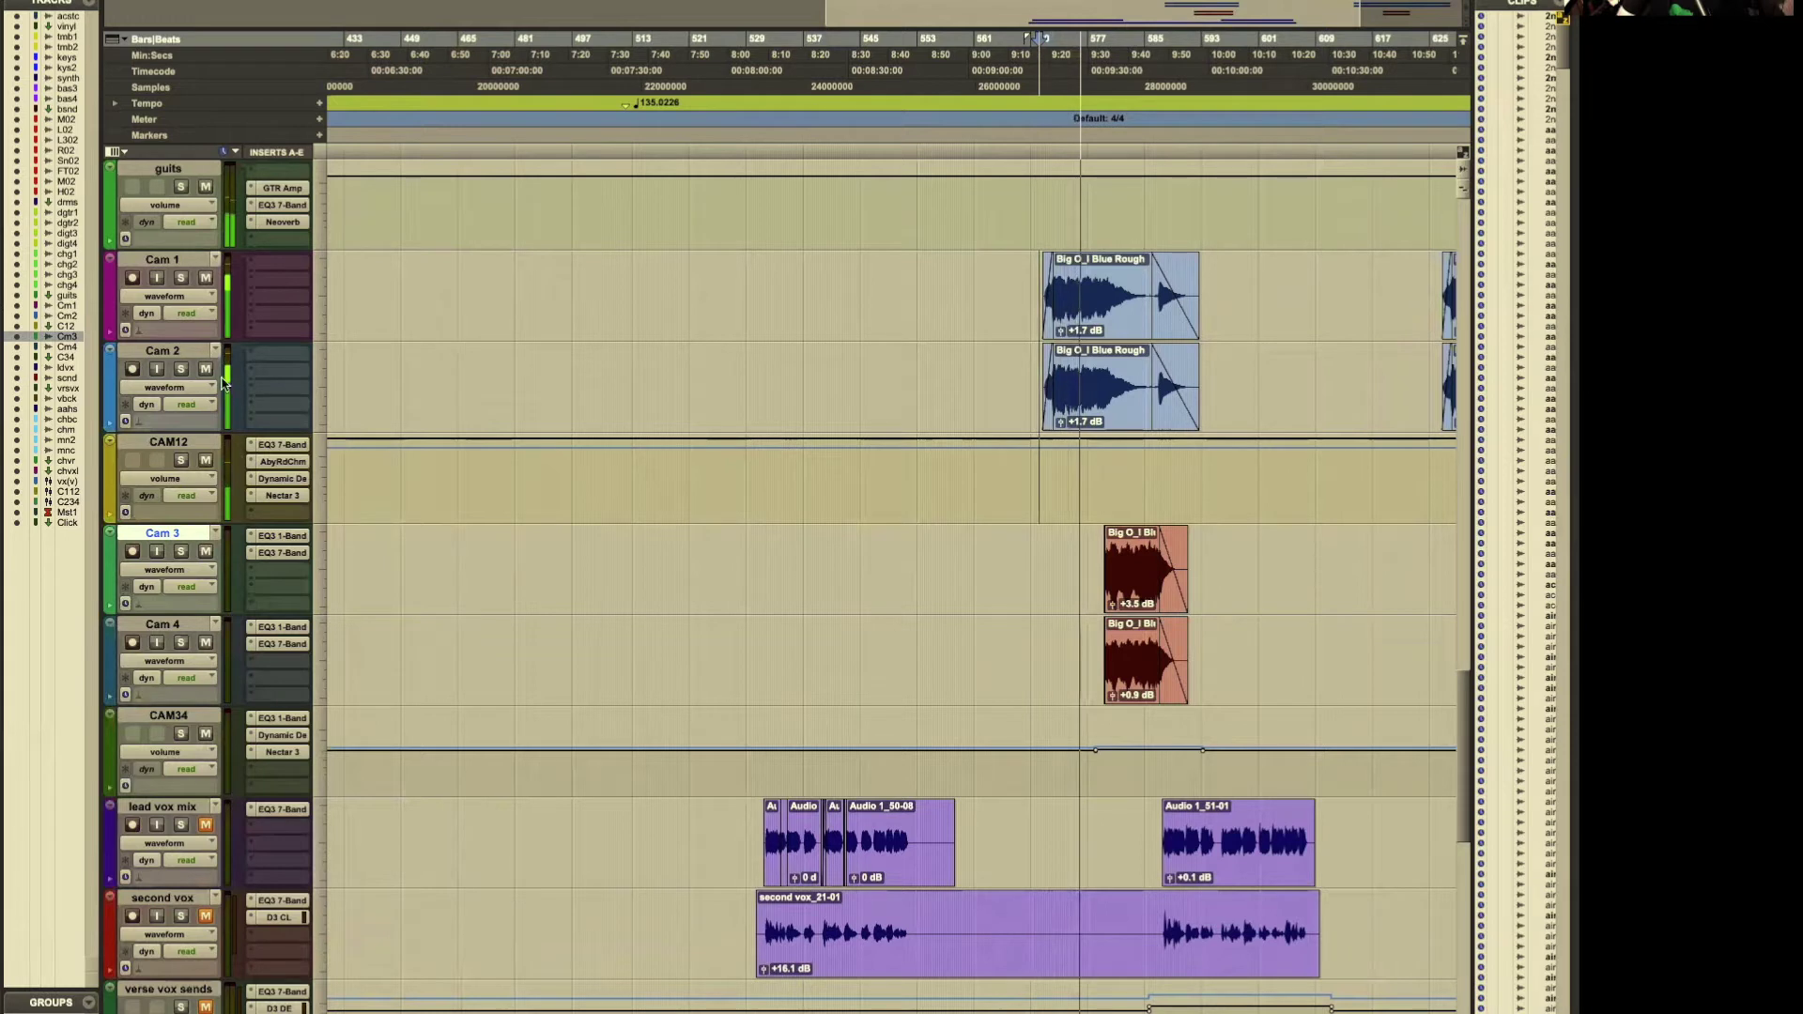
# Step: Solo Cam 2, Cam 1 and CAM12, stop playback, and set the start point in Cam 3
pyautogui.click(181, 369)
pyautogui.click(181, 278)
pyautogui.click(181, 460)
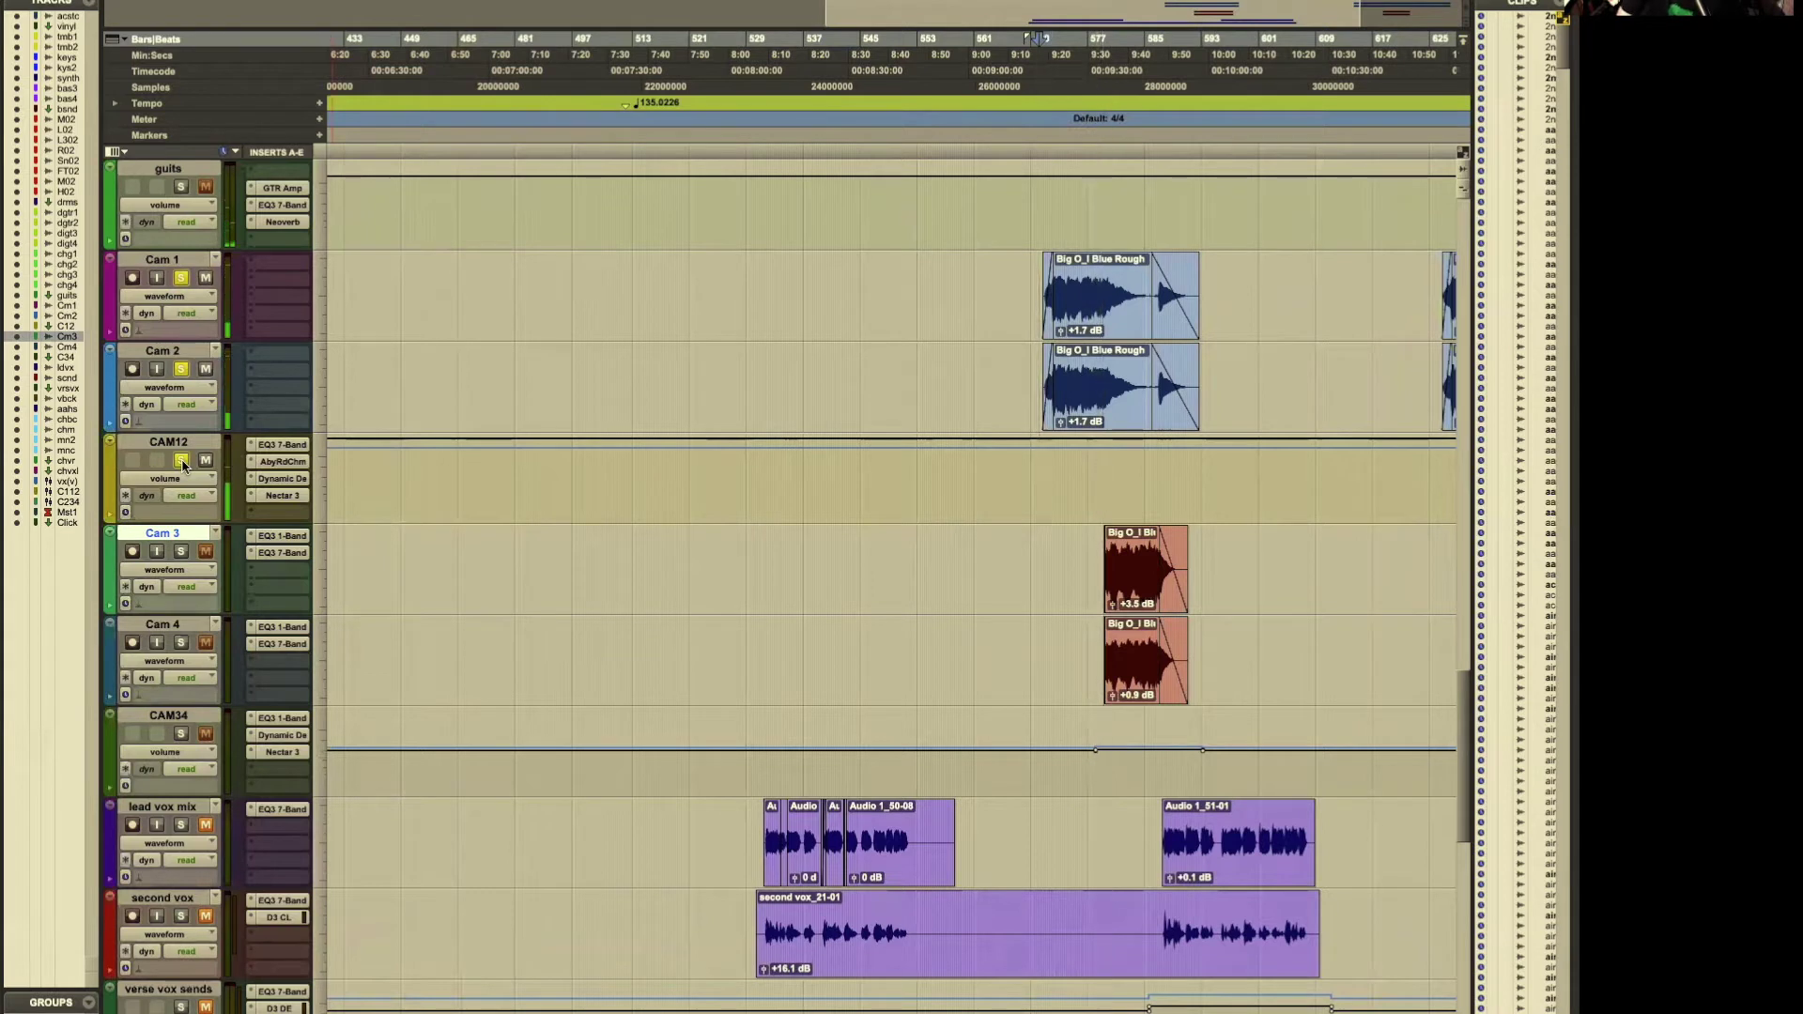
pyautogui.press('space')
pyautogui.click(384, 565)
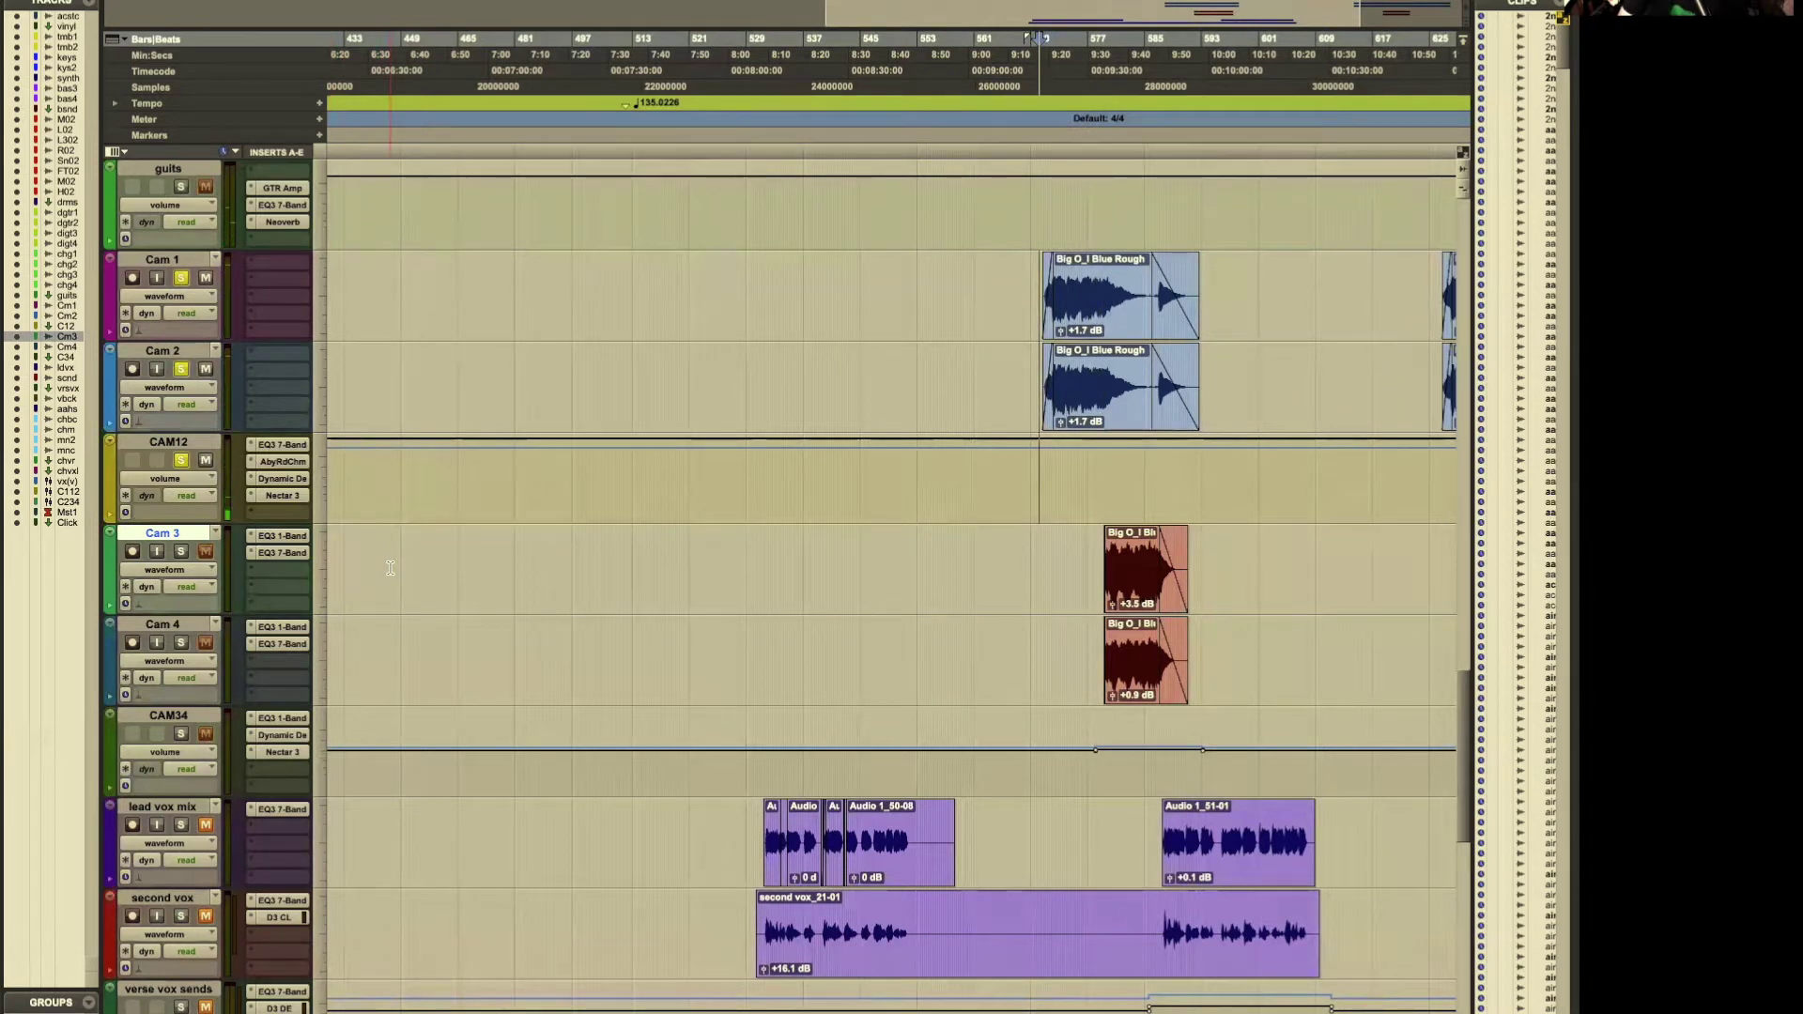
pyautogui.hscroll(3, 404, 569)
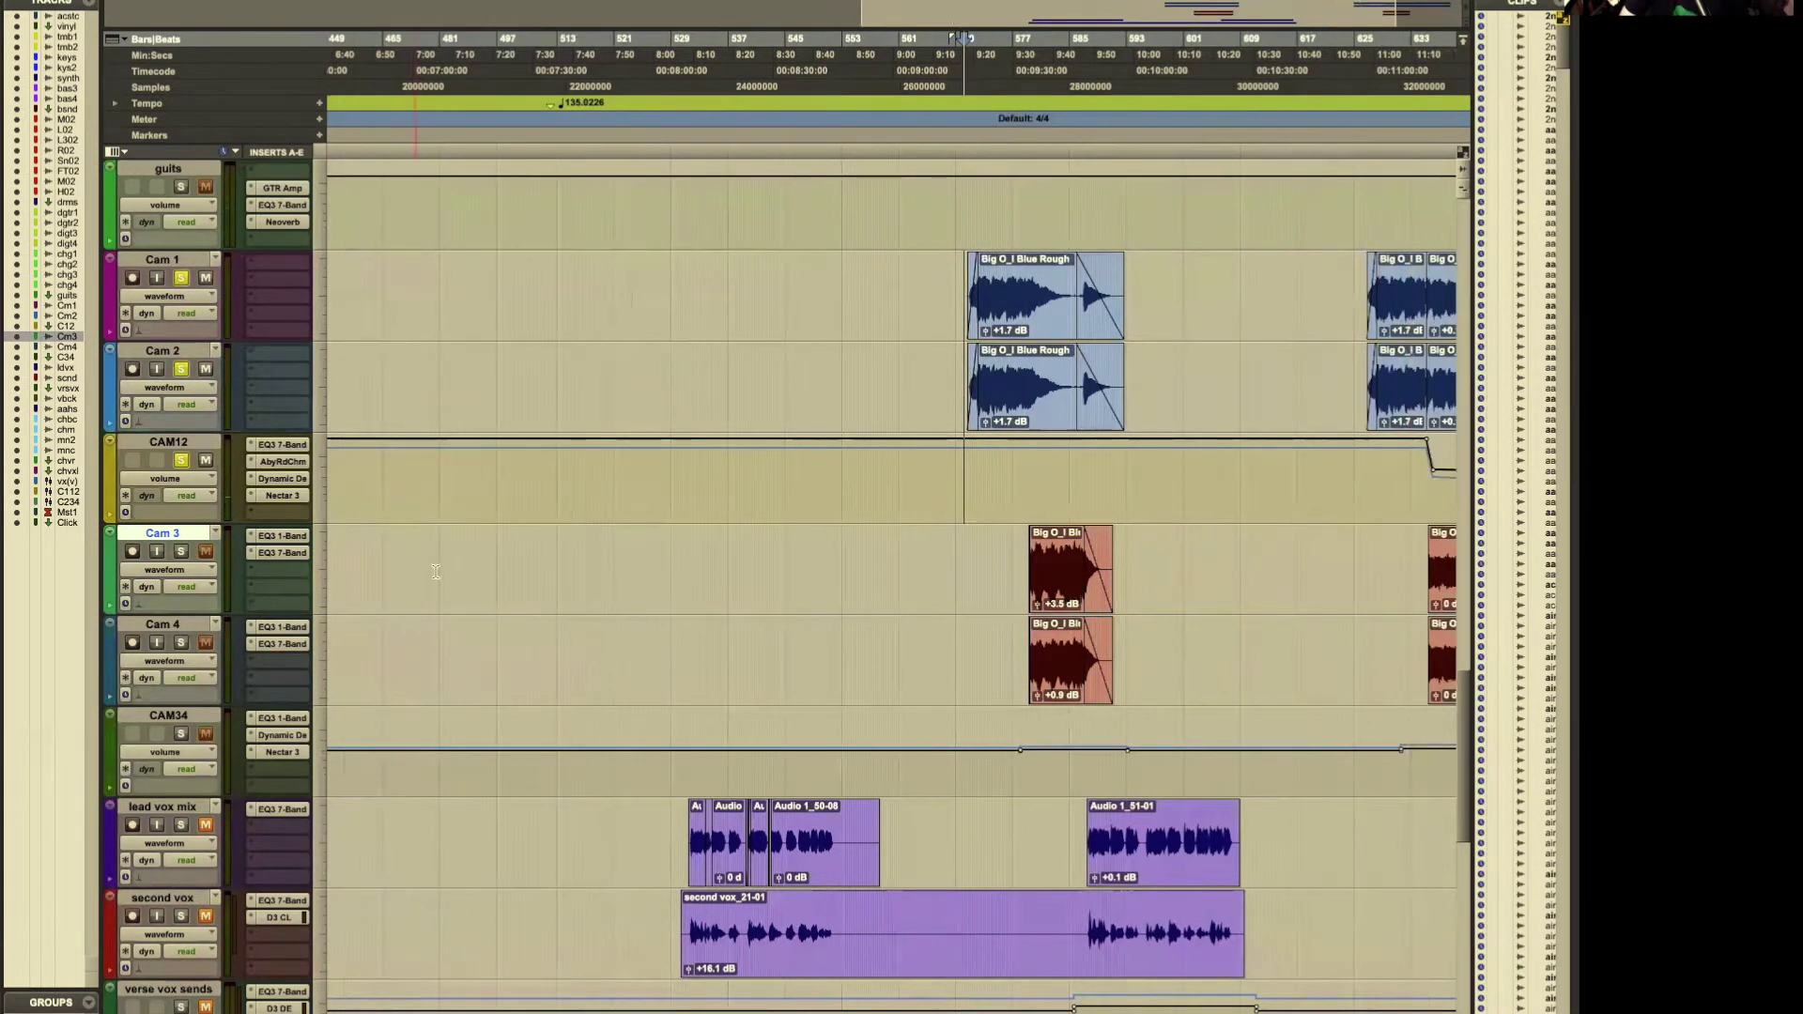
pyautogui.hscroll(6, 577, 565)
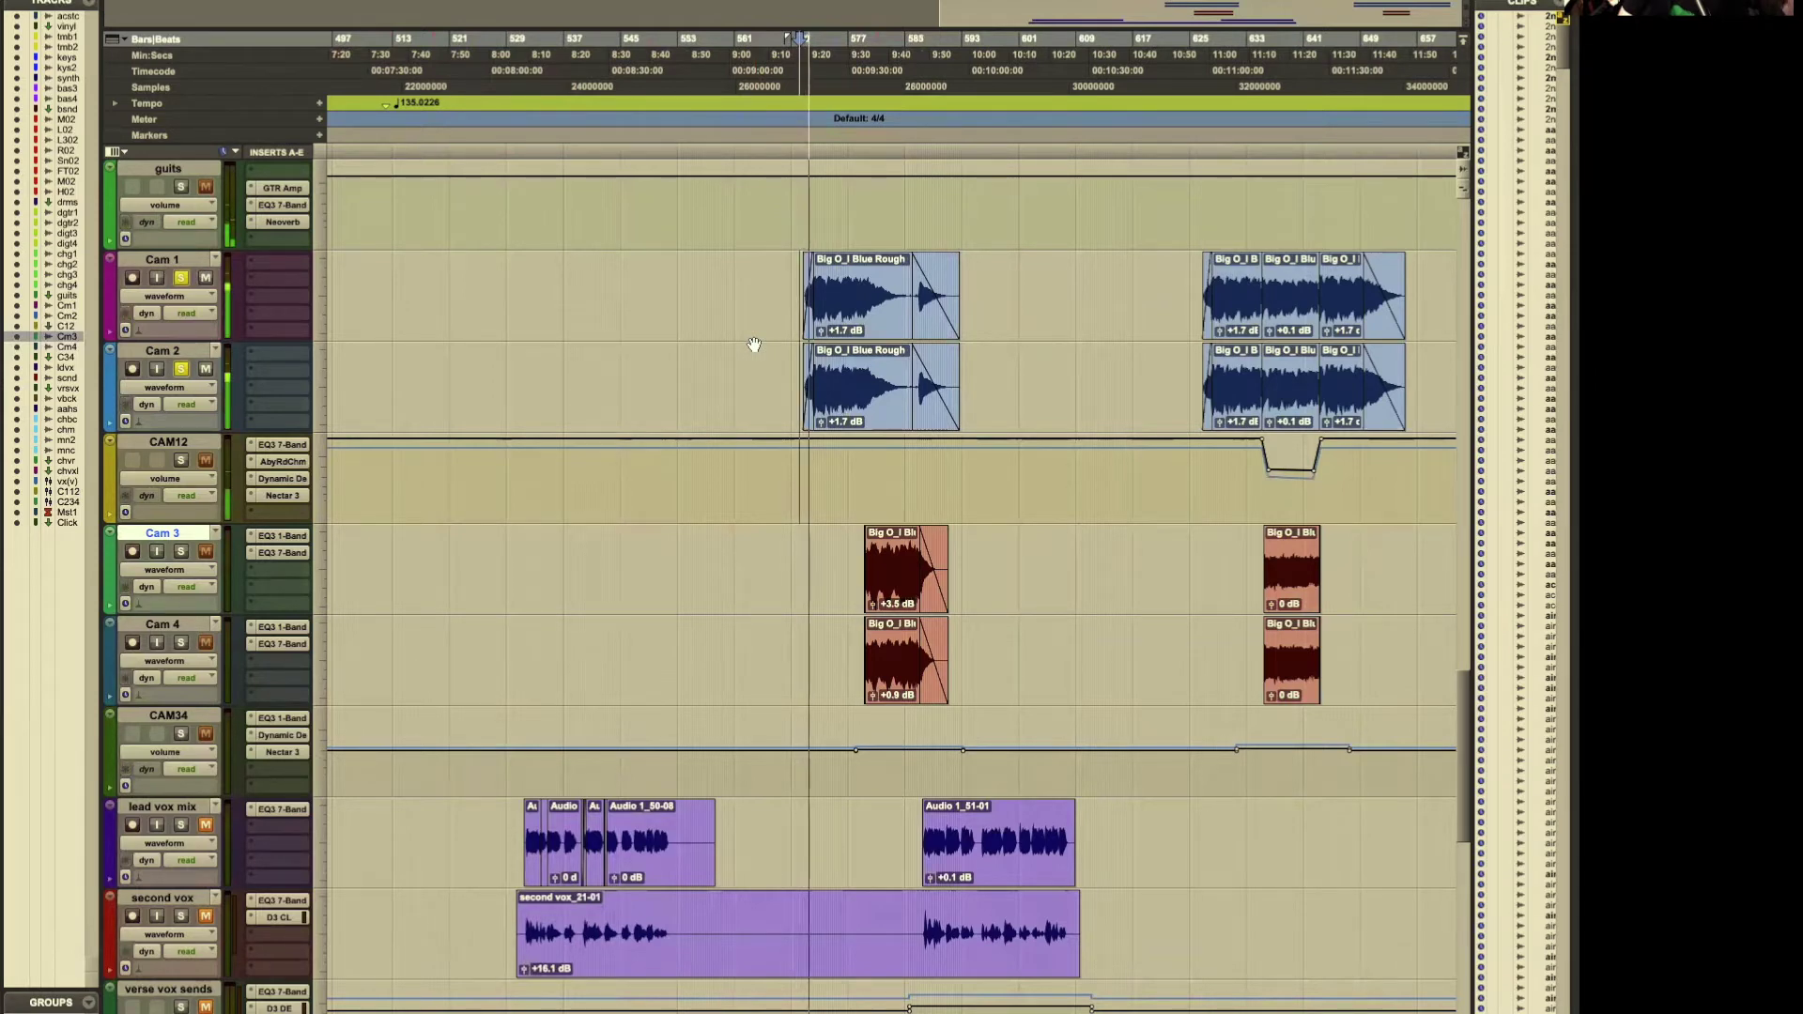
# Step: Scroll to CAM12, solo it with Cam 1 and Cam 2, and stop playback
pyautogui.scroll(5, 664, 340)
pyautogui.scroll(4, 664, 340)
pyautogui.scroll(-4, 664, 340)
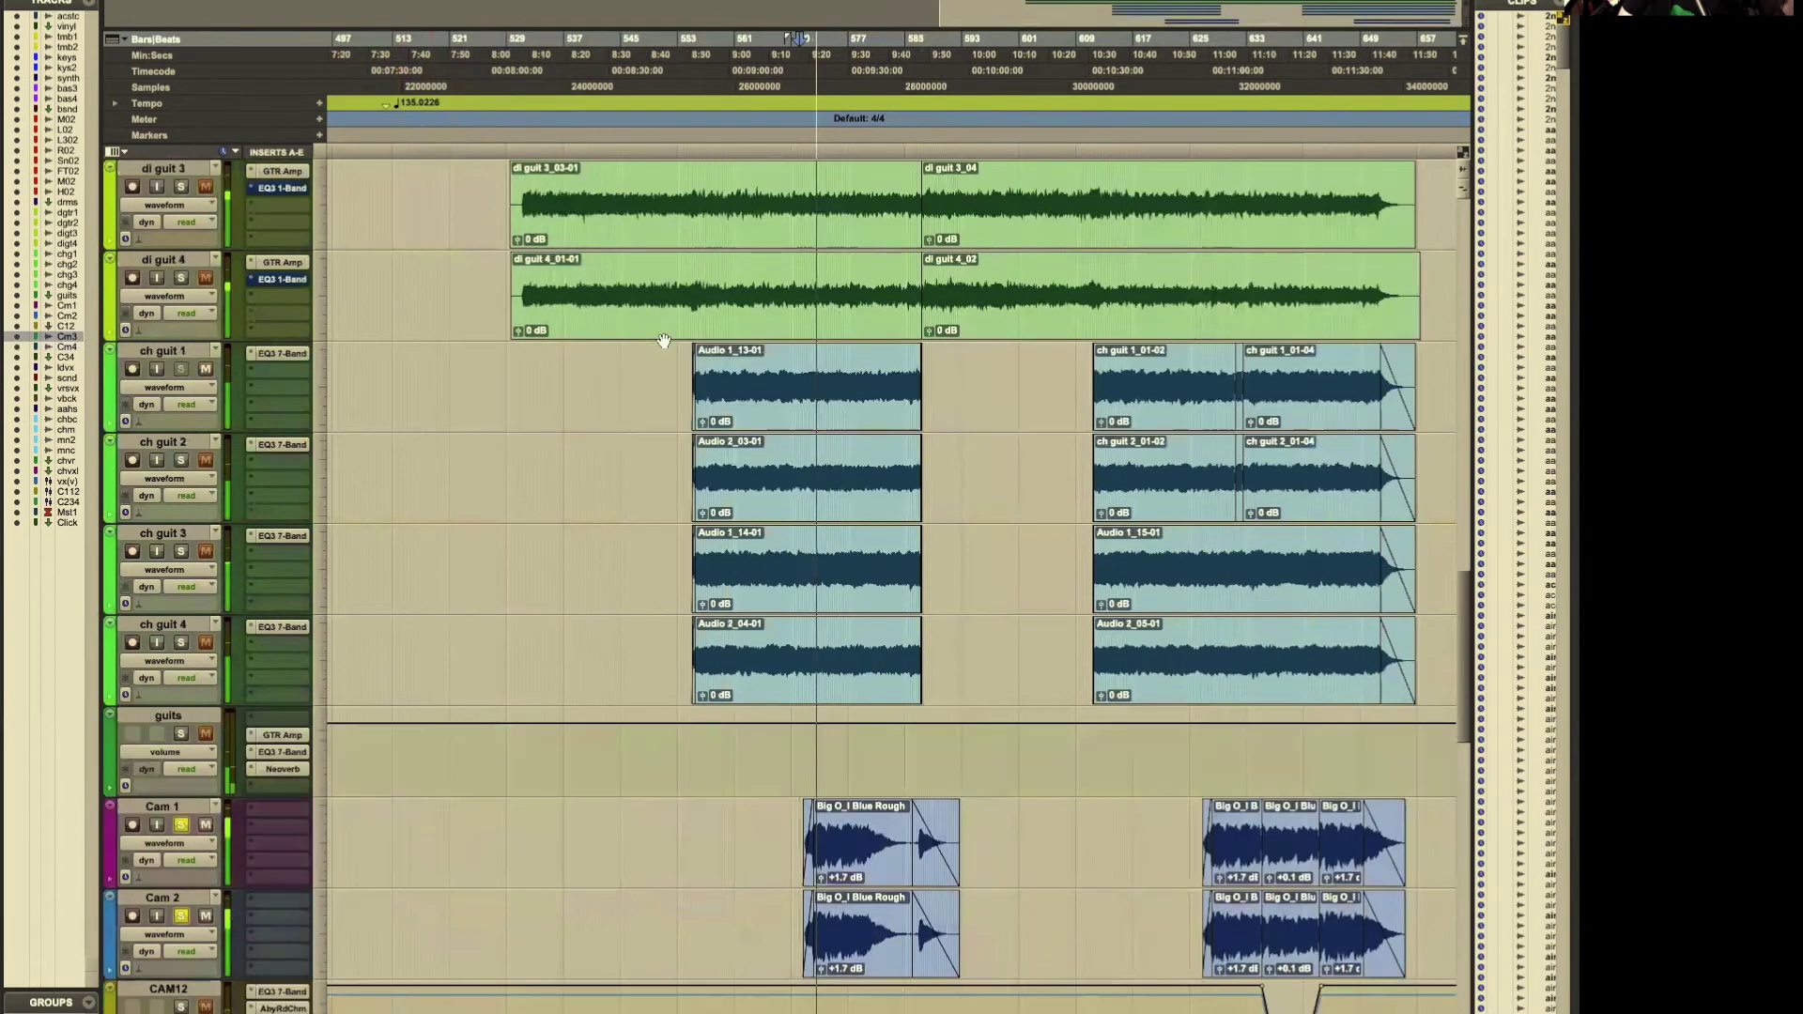
pyautogui.scroll(-3, 664, 340)
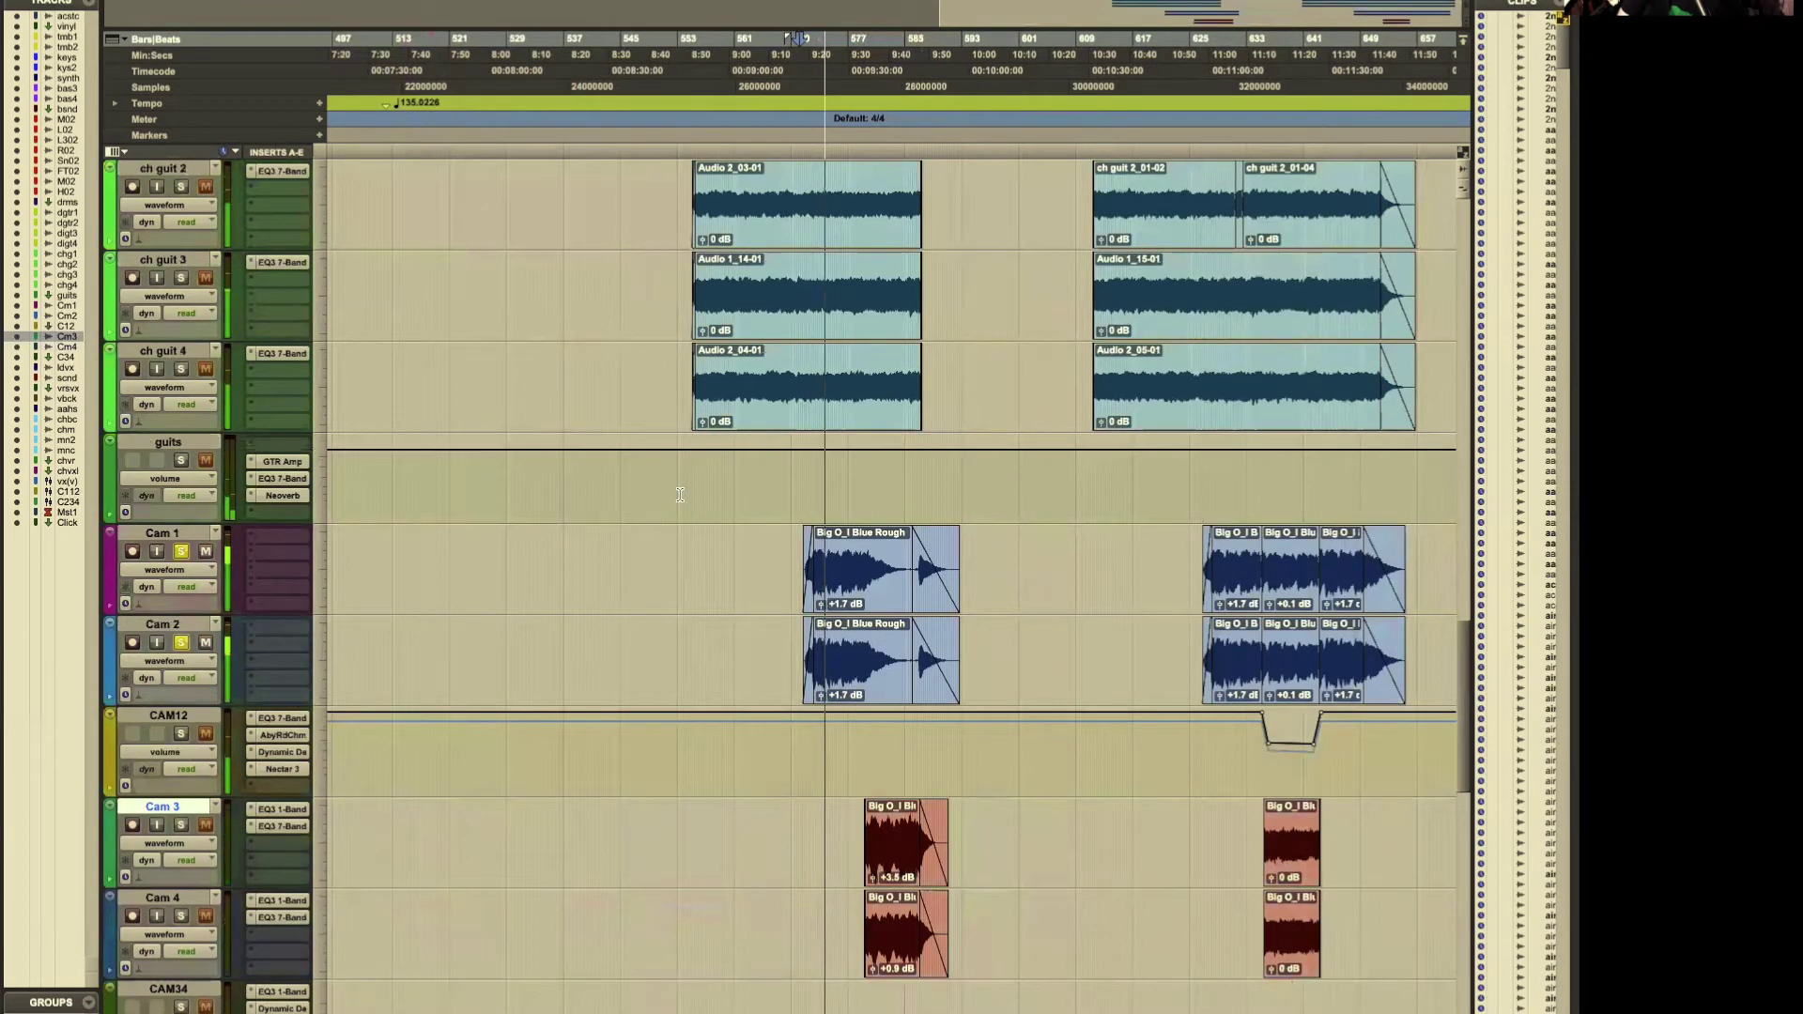
pyautogui.scroll(-1, 689, 651)
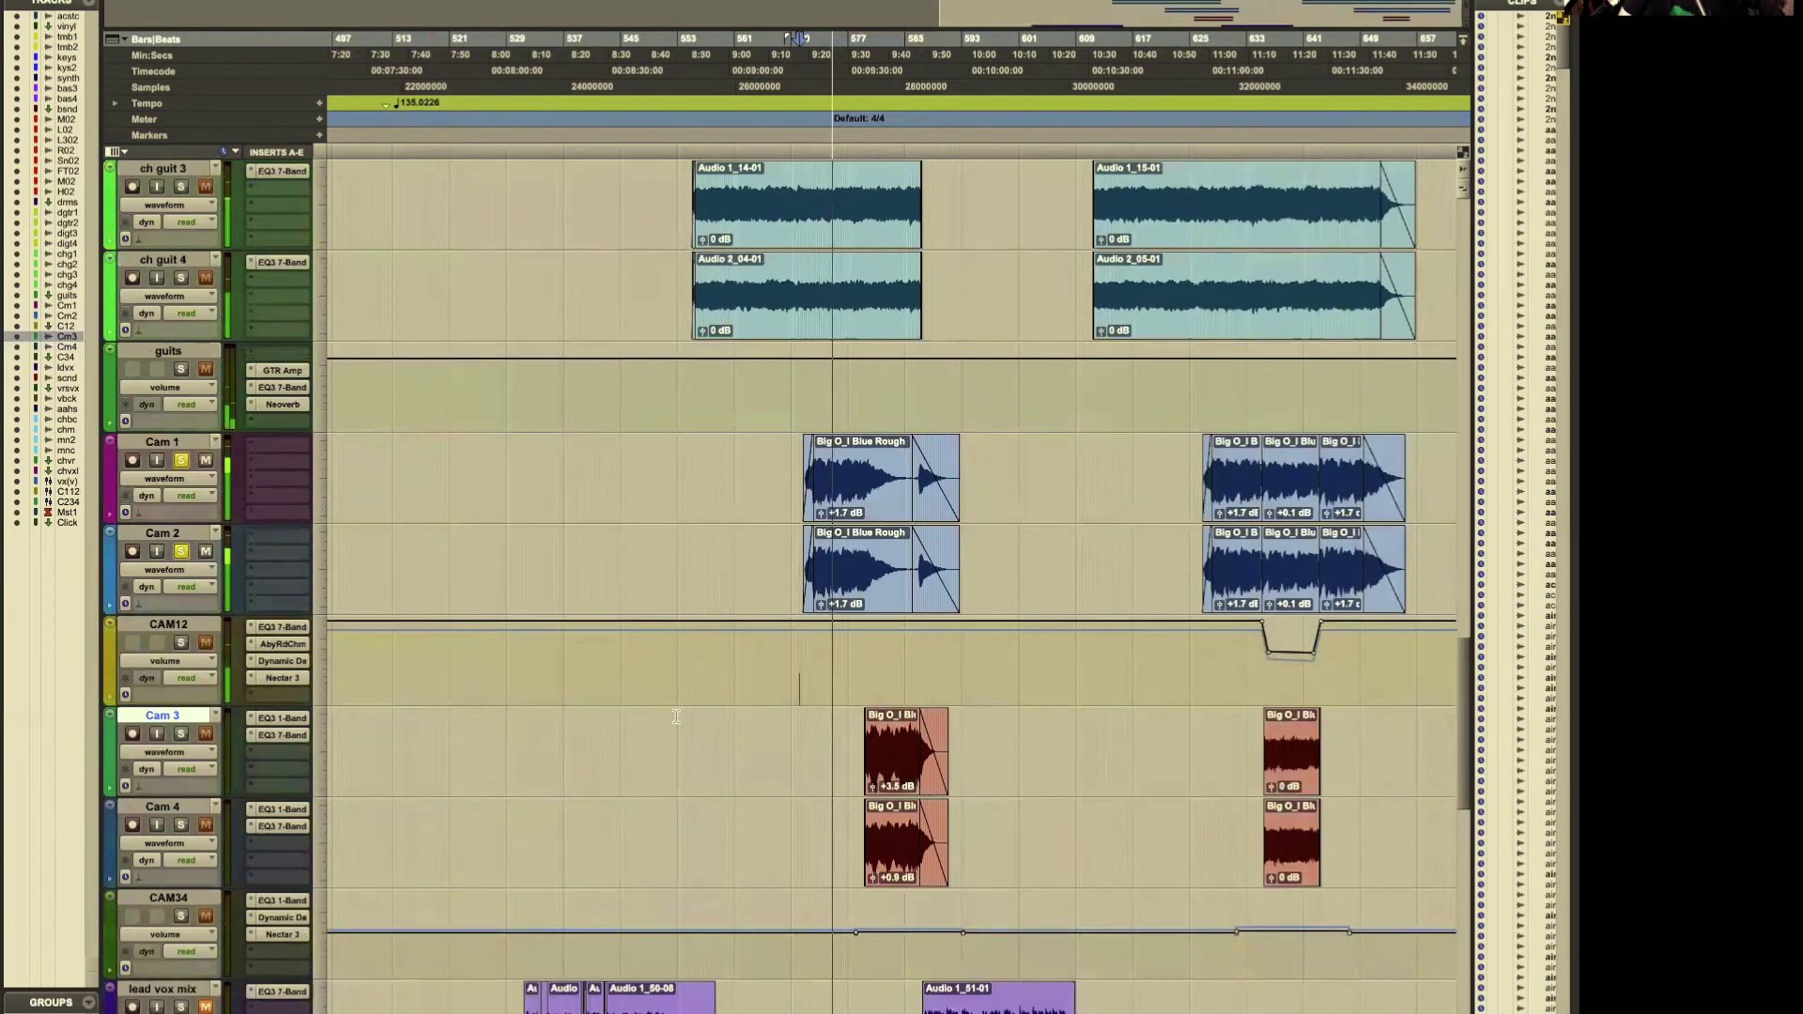
pyautogui.click(182, 643)
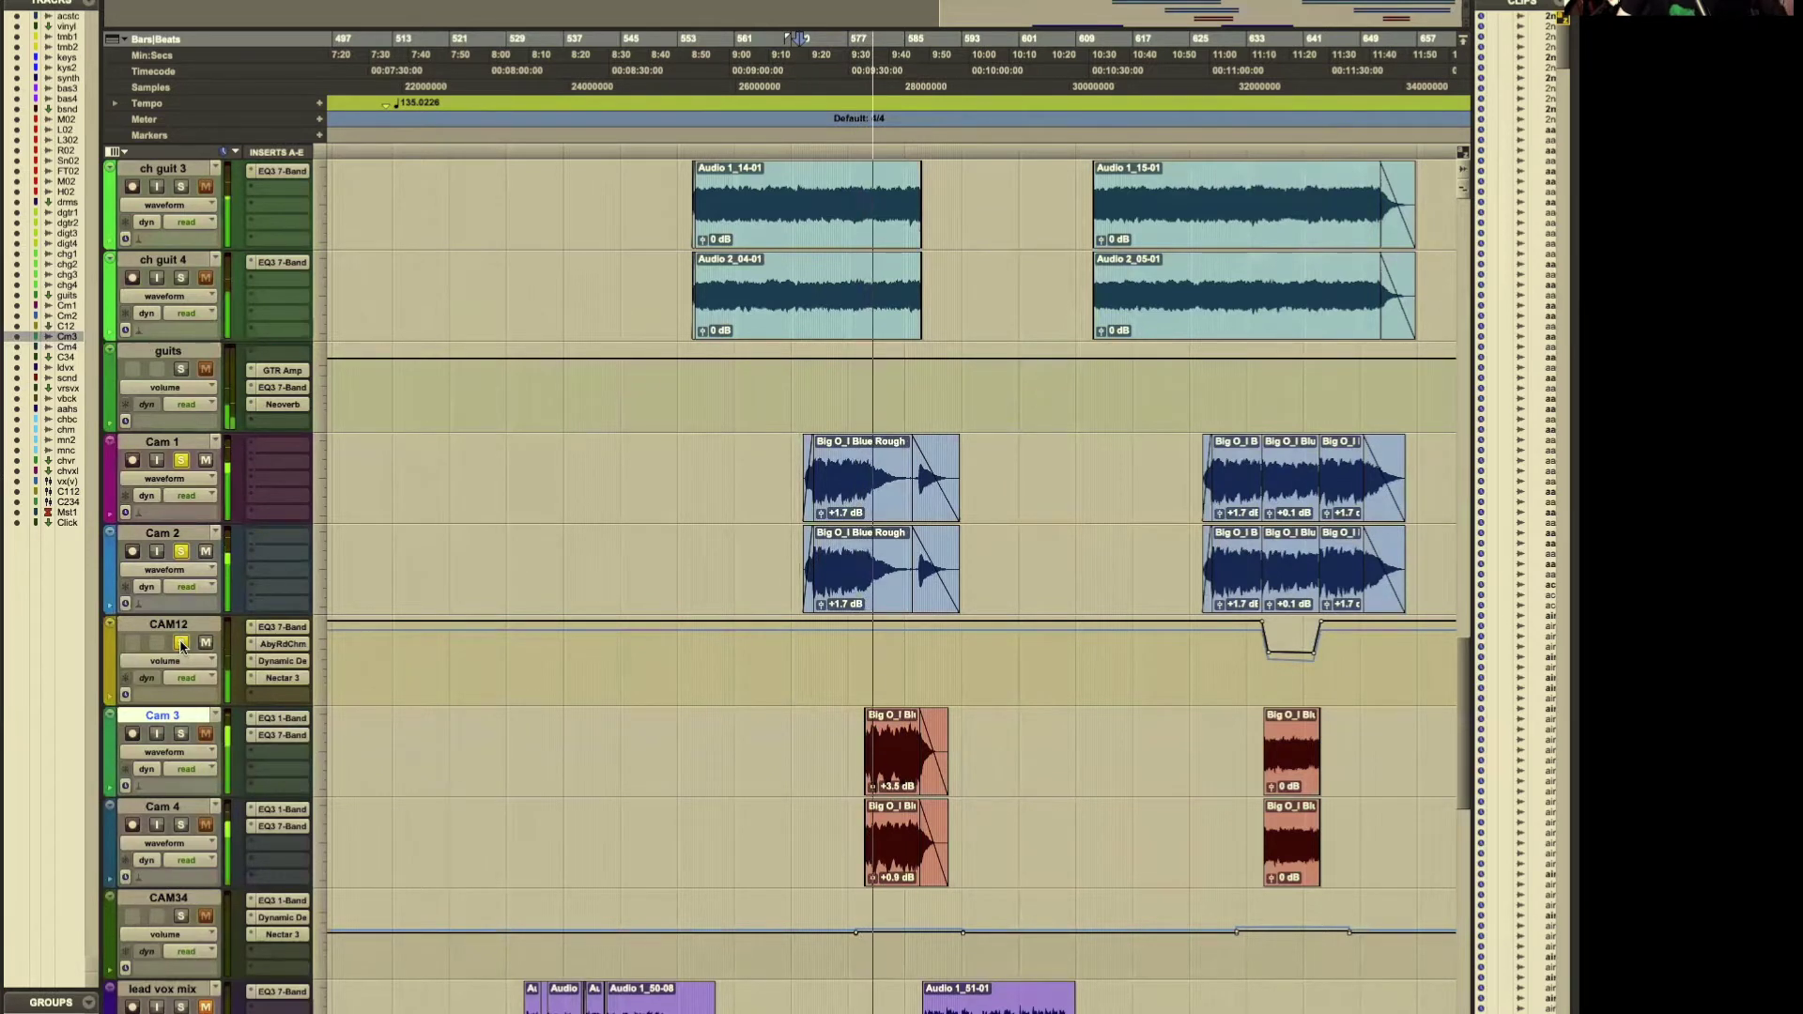
pyautogui.press('space')
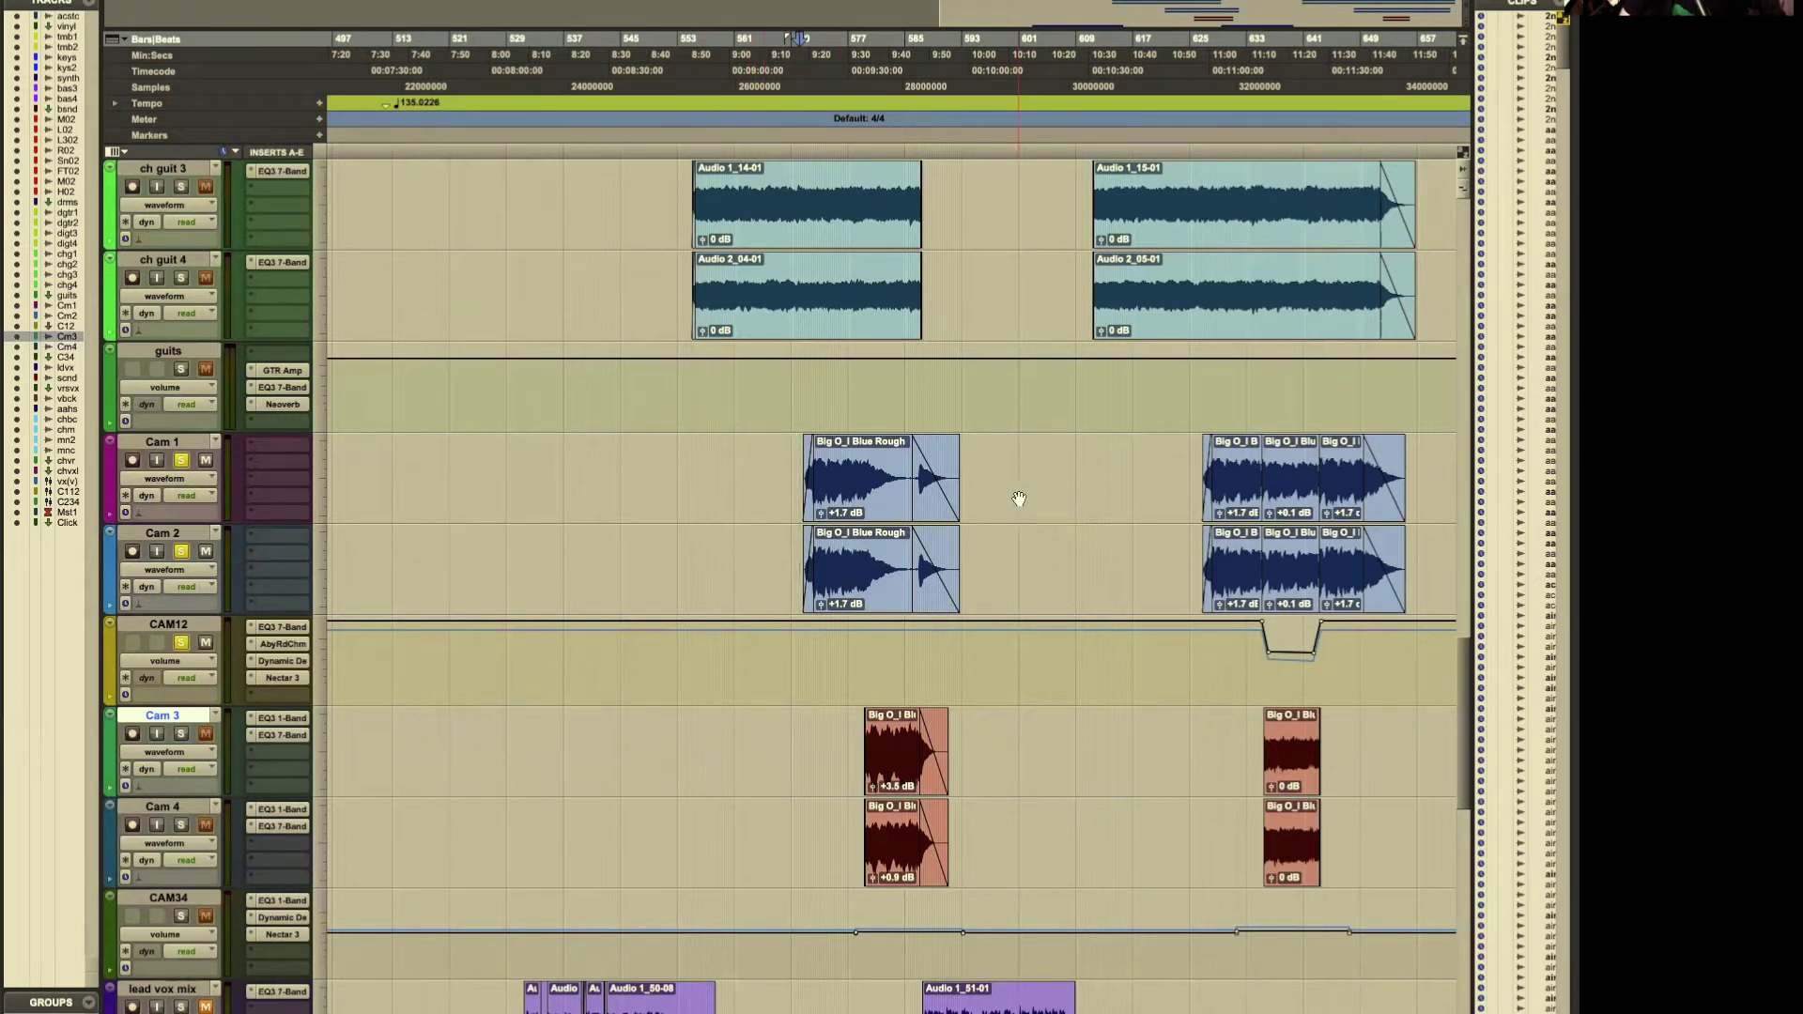
pyautogui.hscroll(3, 1016, 500)
# Step: Set the start point inside Cam 3, solo Cam 3, and play from about 9:30
pyautogui.click(685, 735)
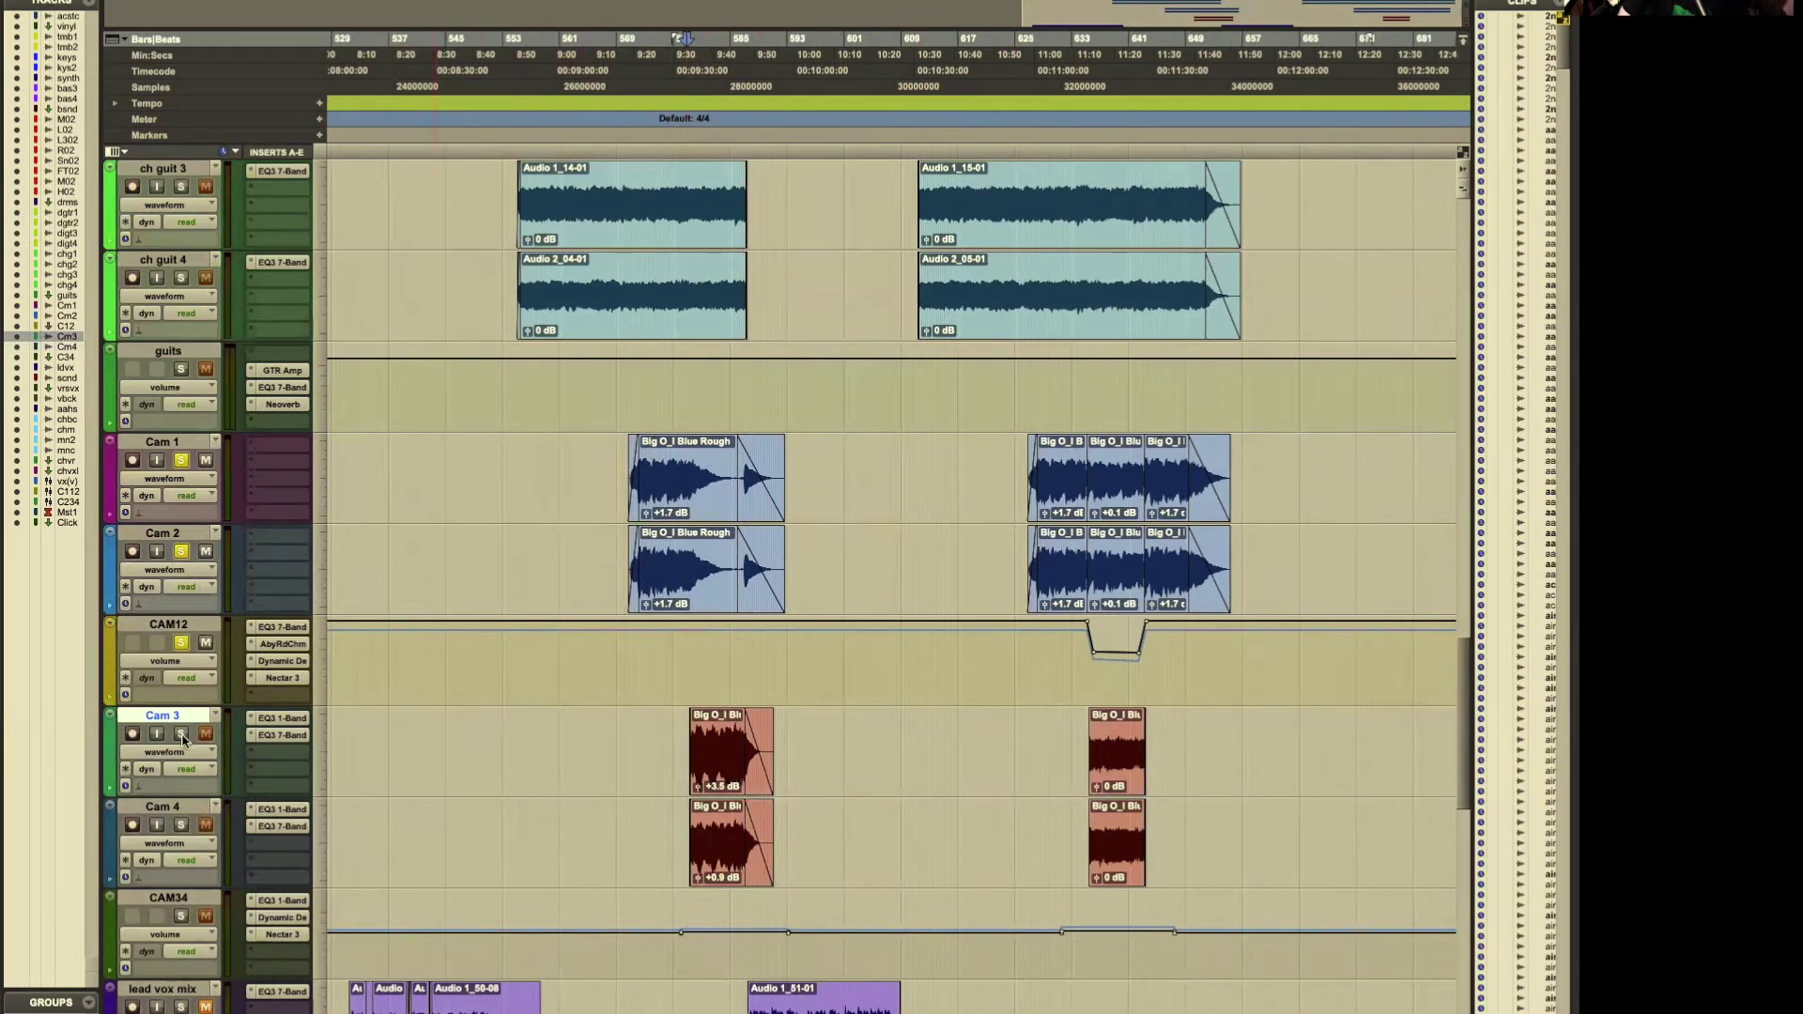
pyautogui.click(181, 736)
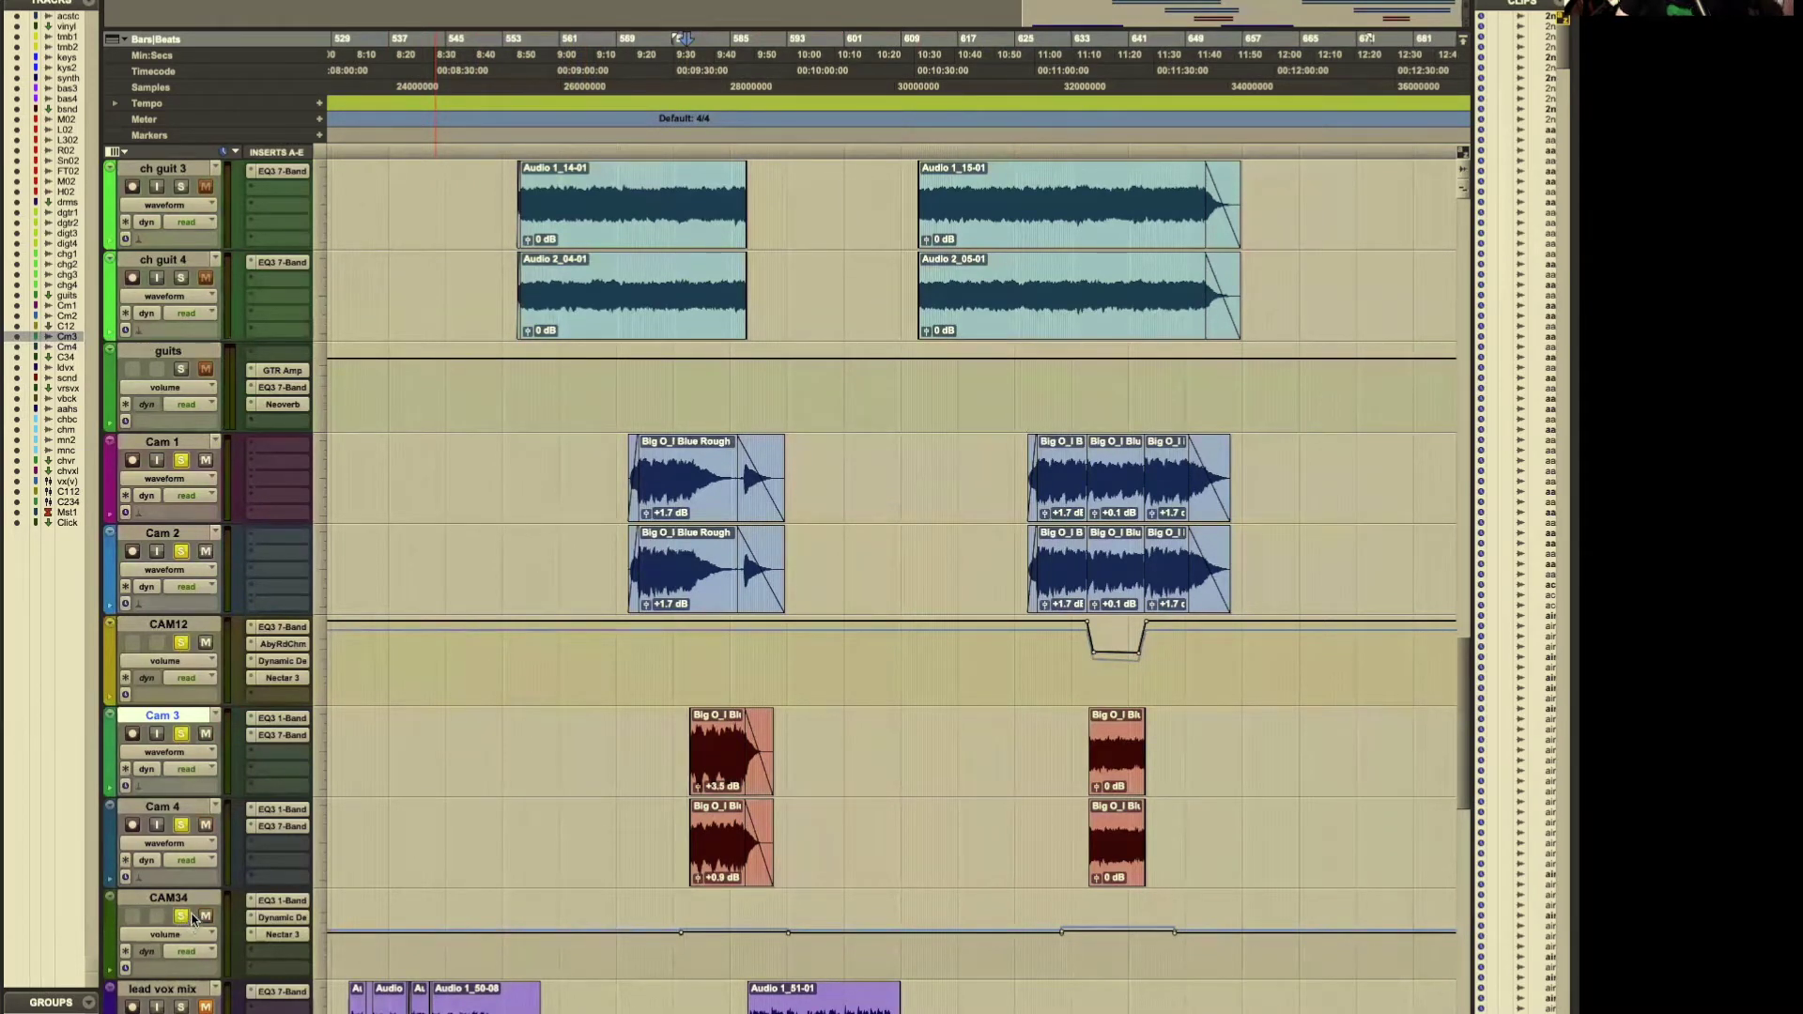
pyautogui.press('space')
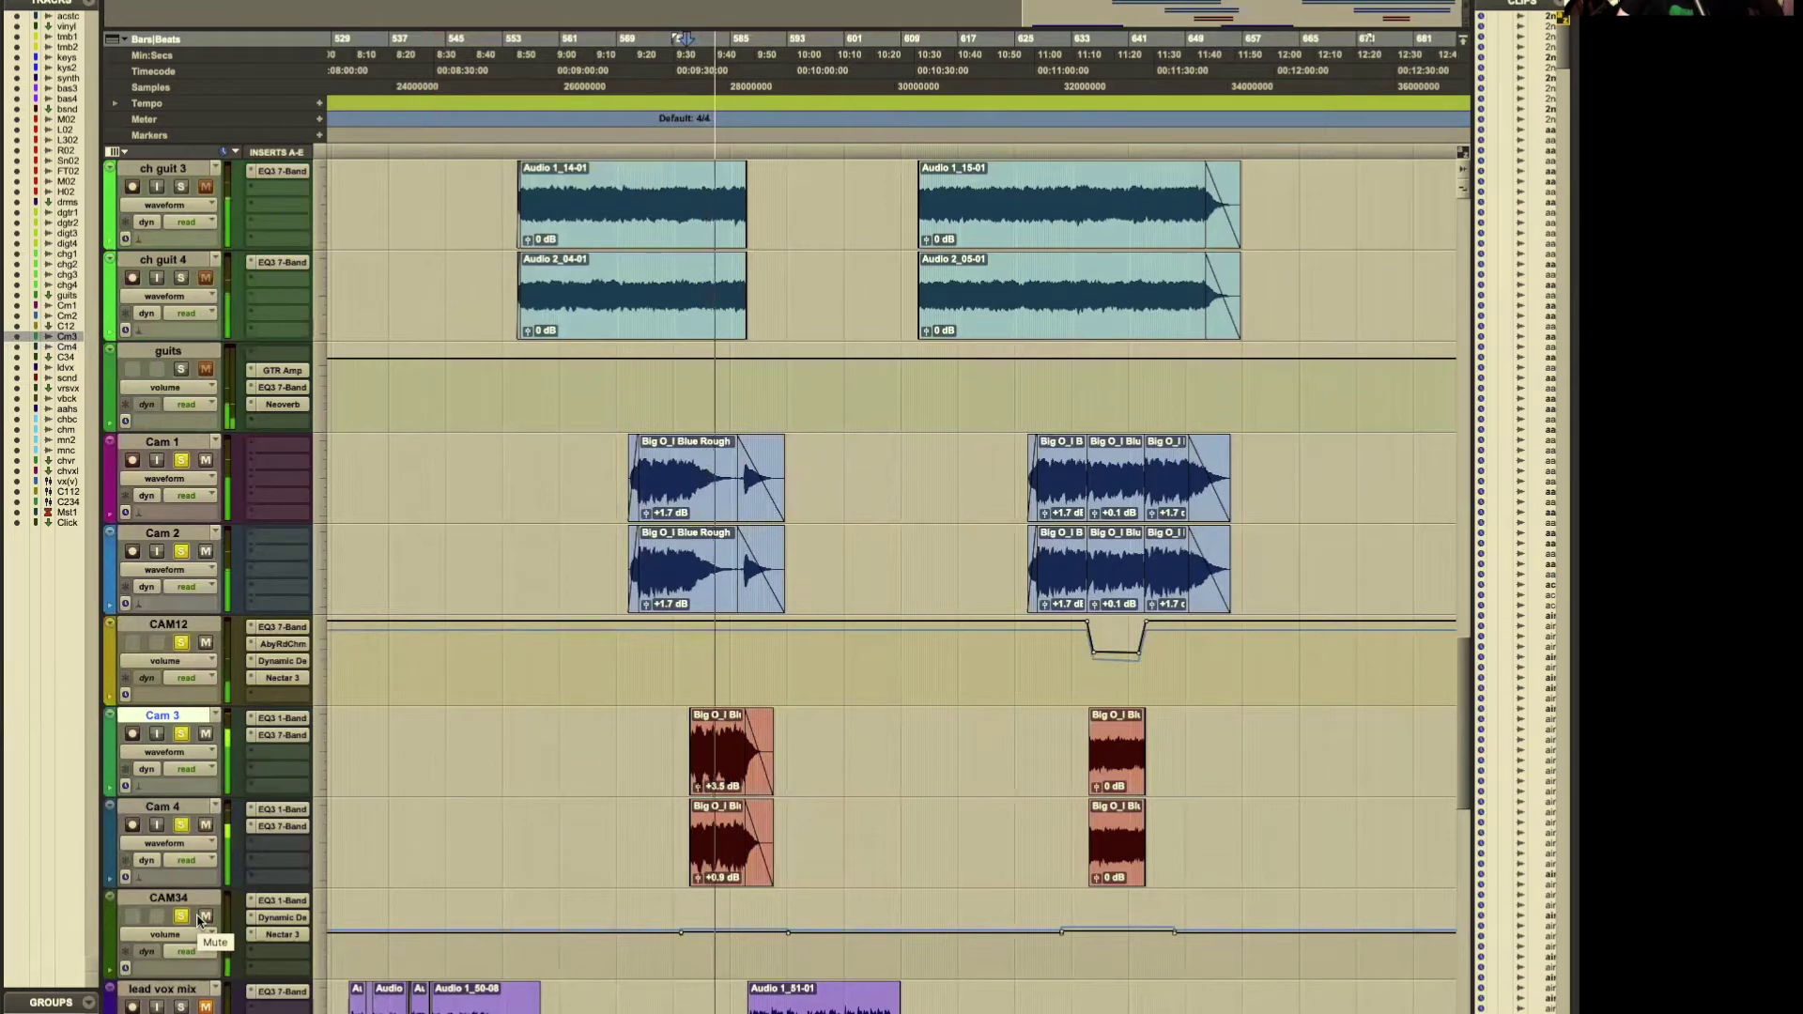
pyautogui.press('space')
pyautogui.scroll(-5, 402, 503)
pyautogui.press('space')
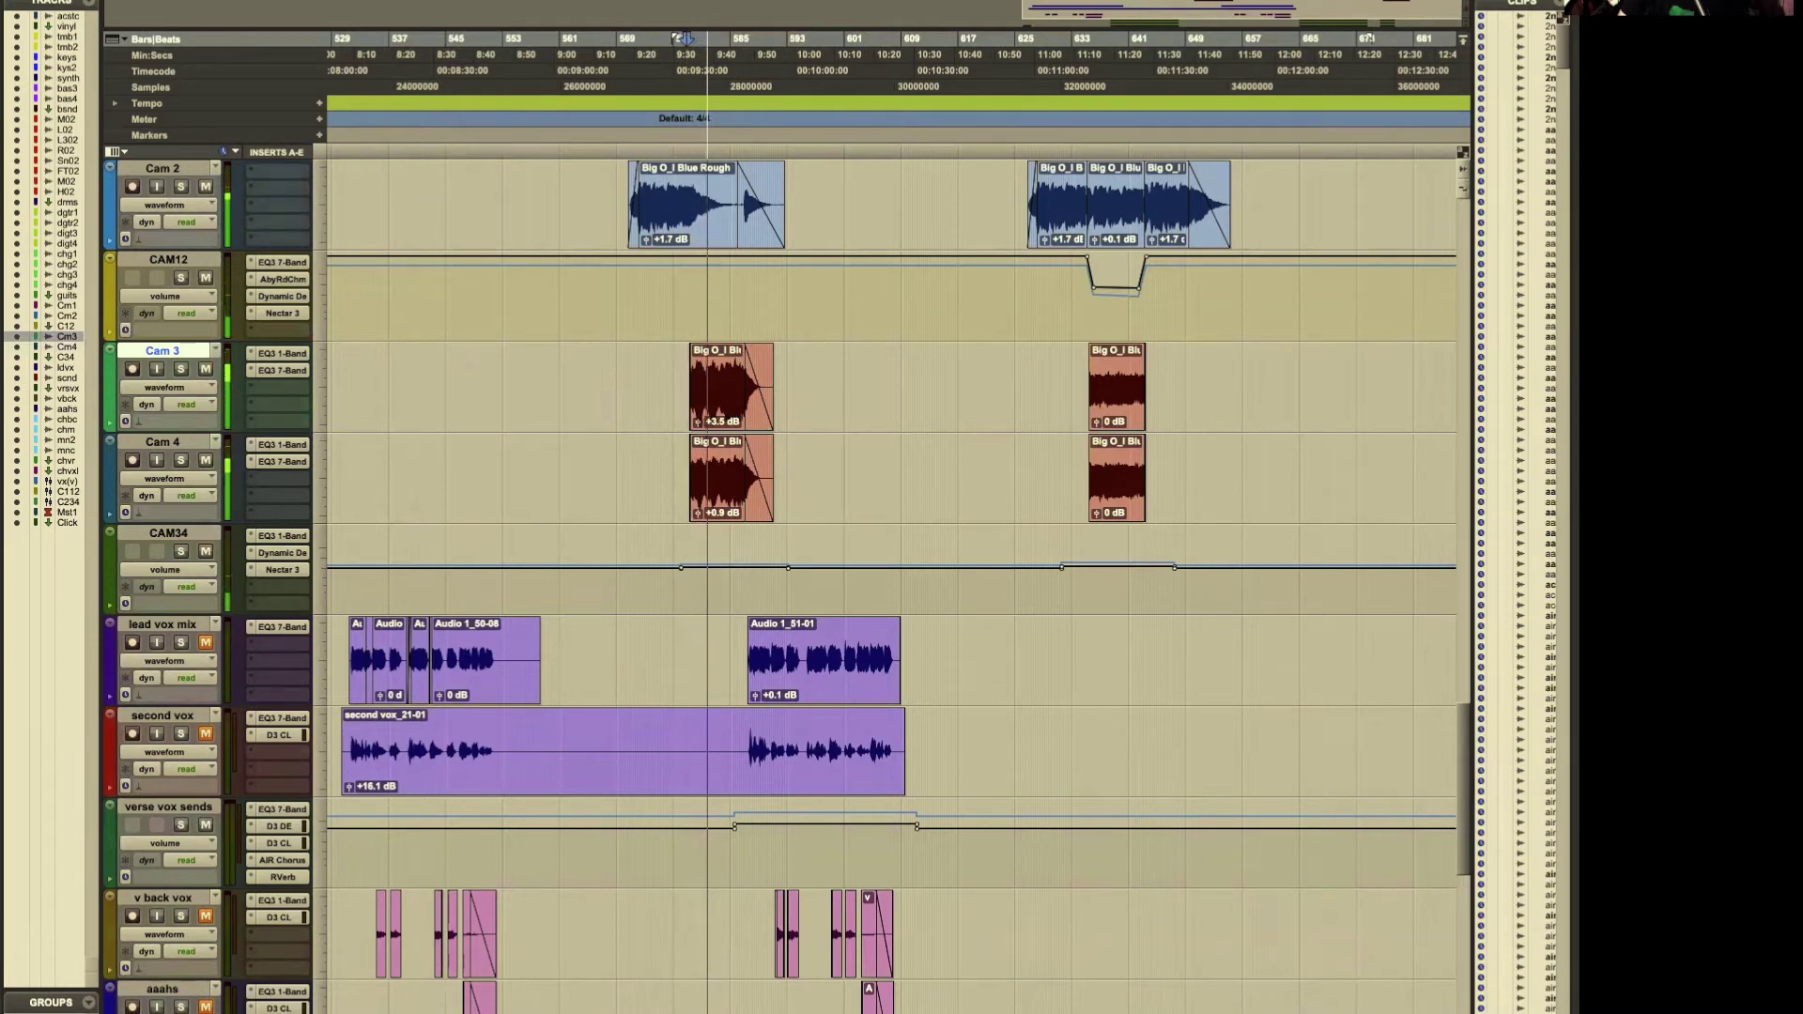
# Step: Stop the song's playback
pyautogui.scroll(-5, 367, 554)
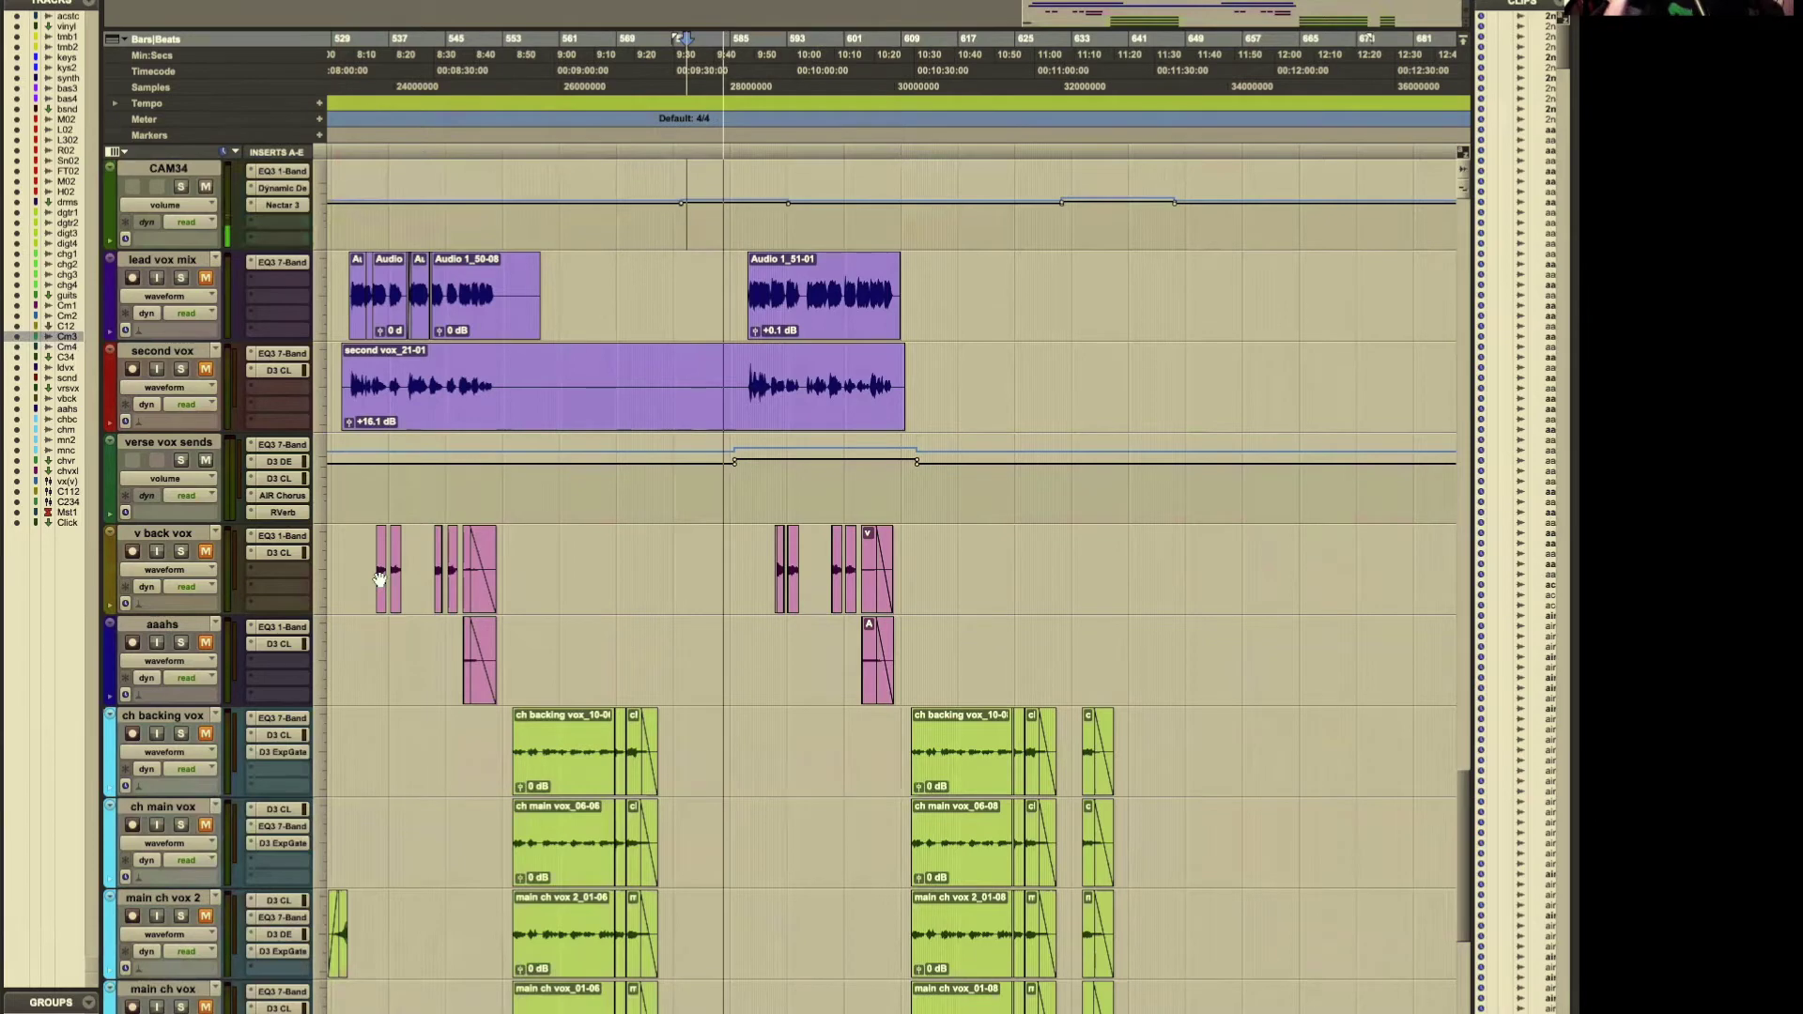
pyautogui.scroll(-6, 439, 748)
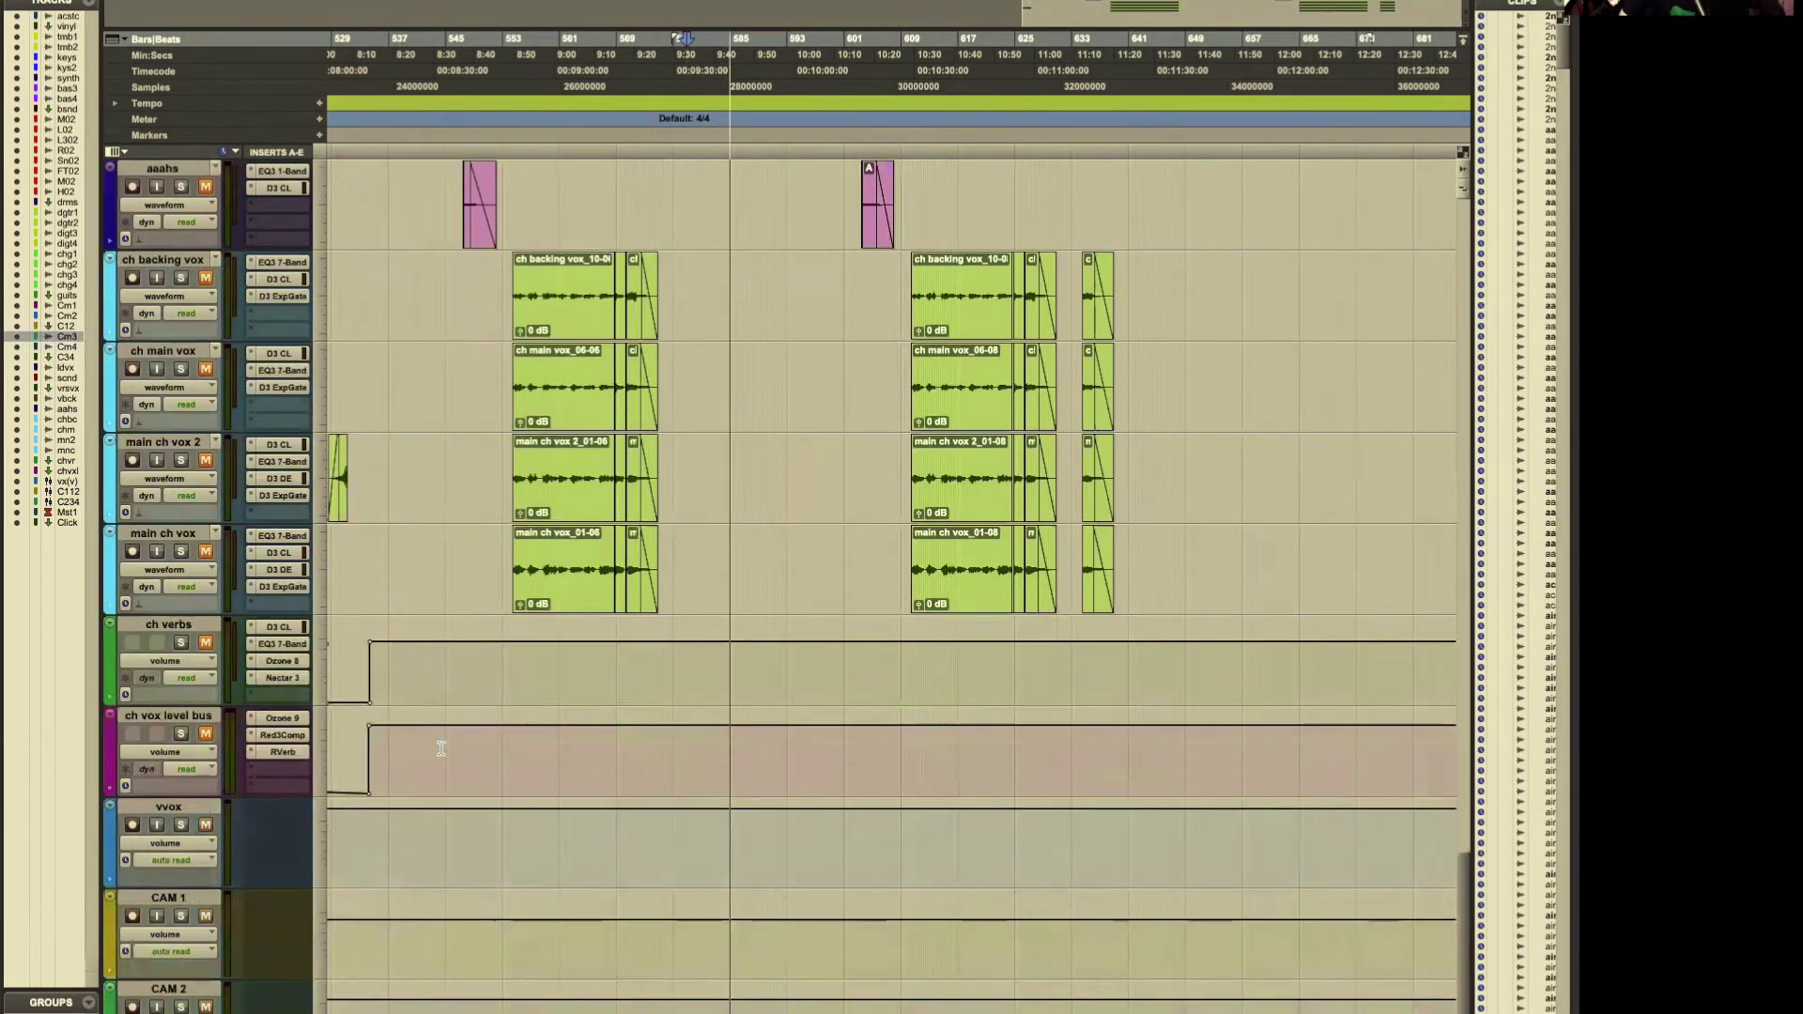
pyautogui.scroll(12, 439, 749)
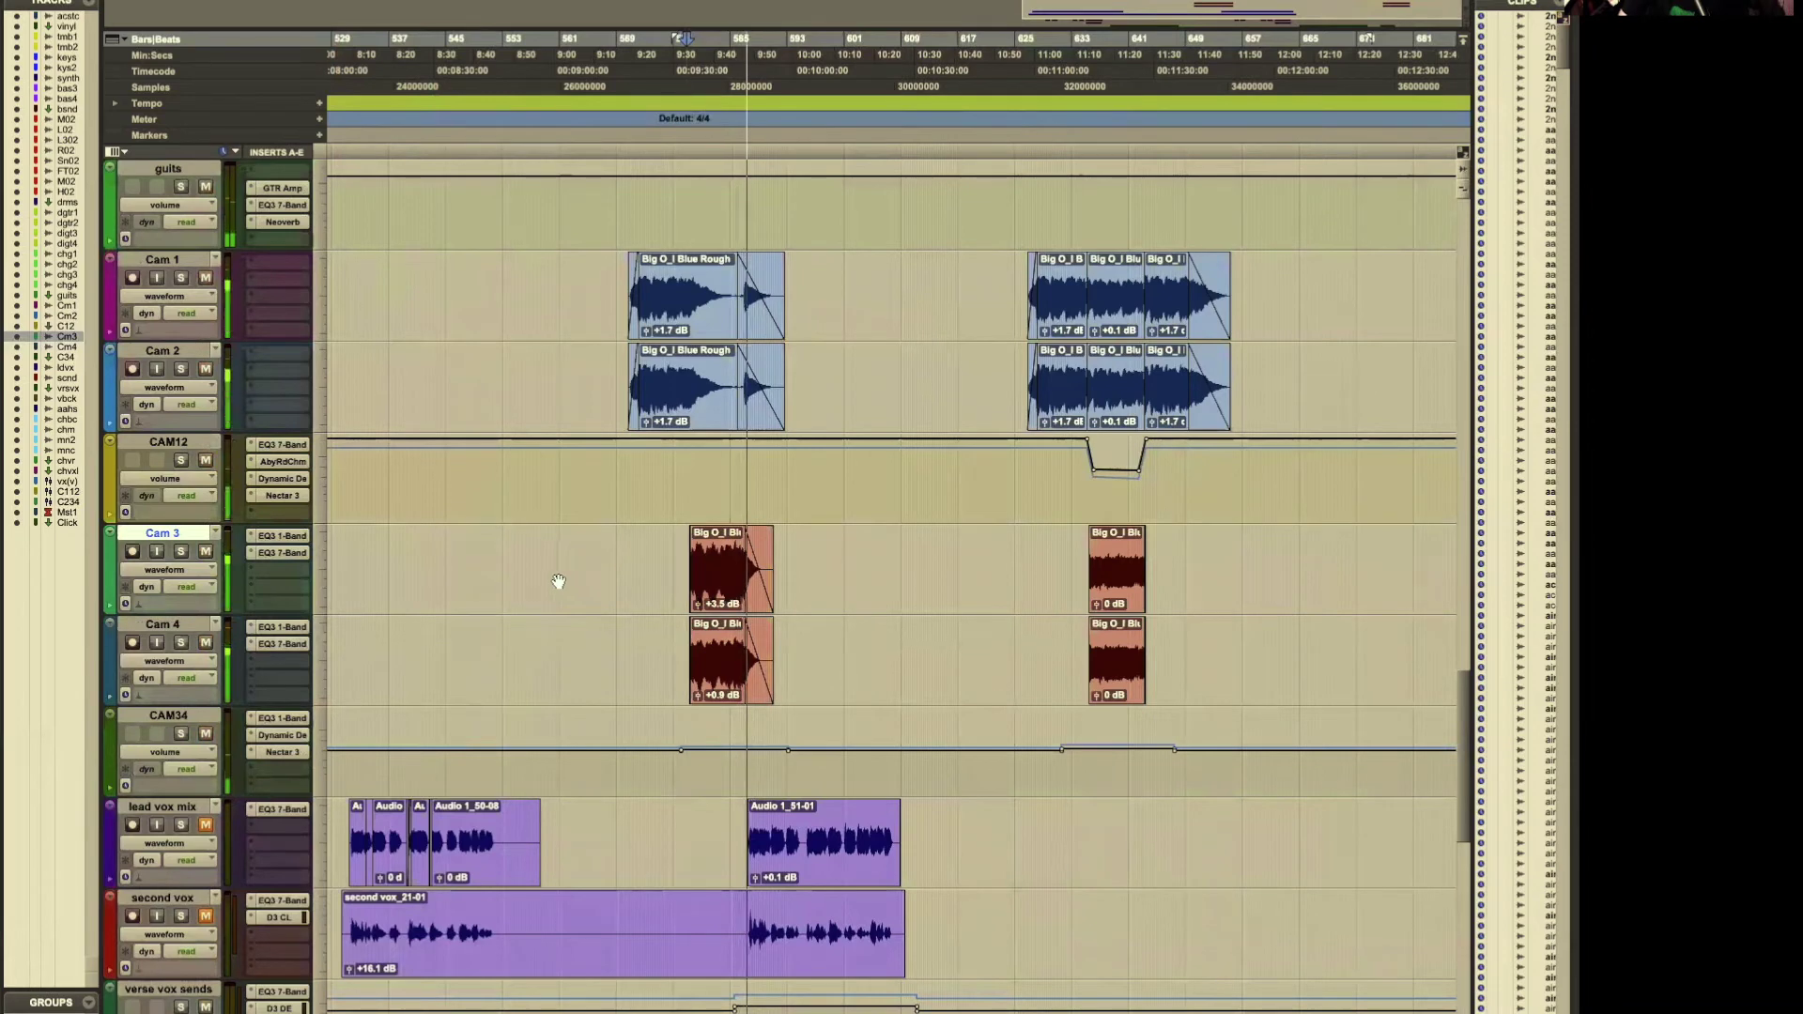
pyautogui.press('space')
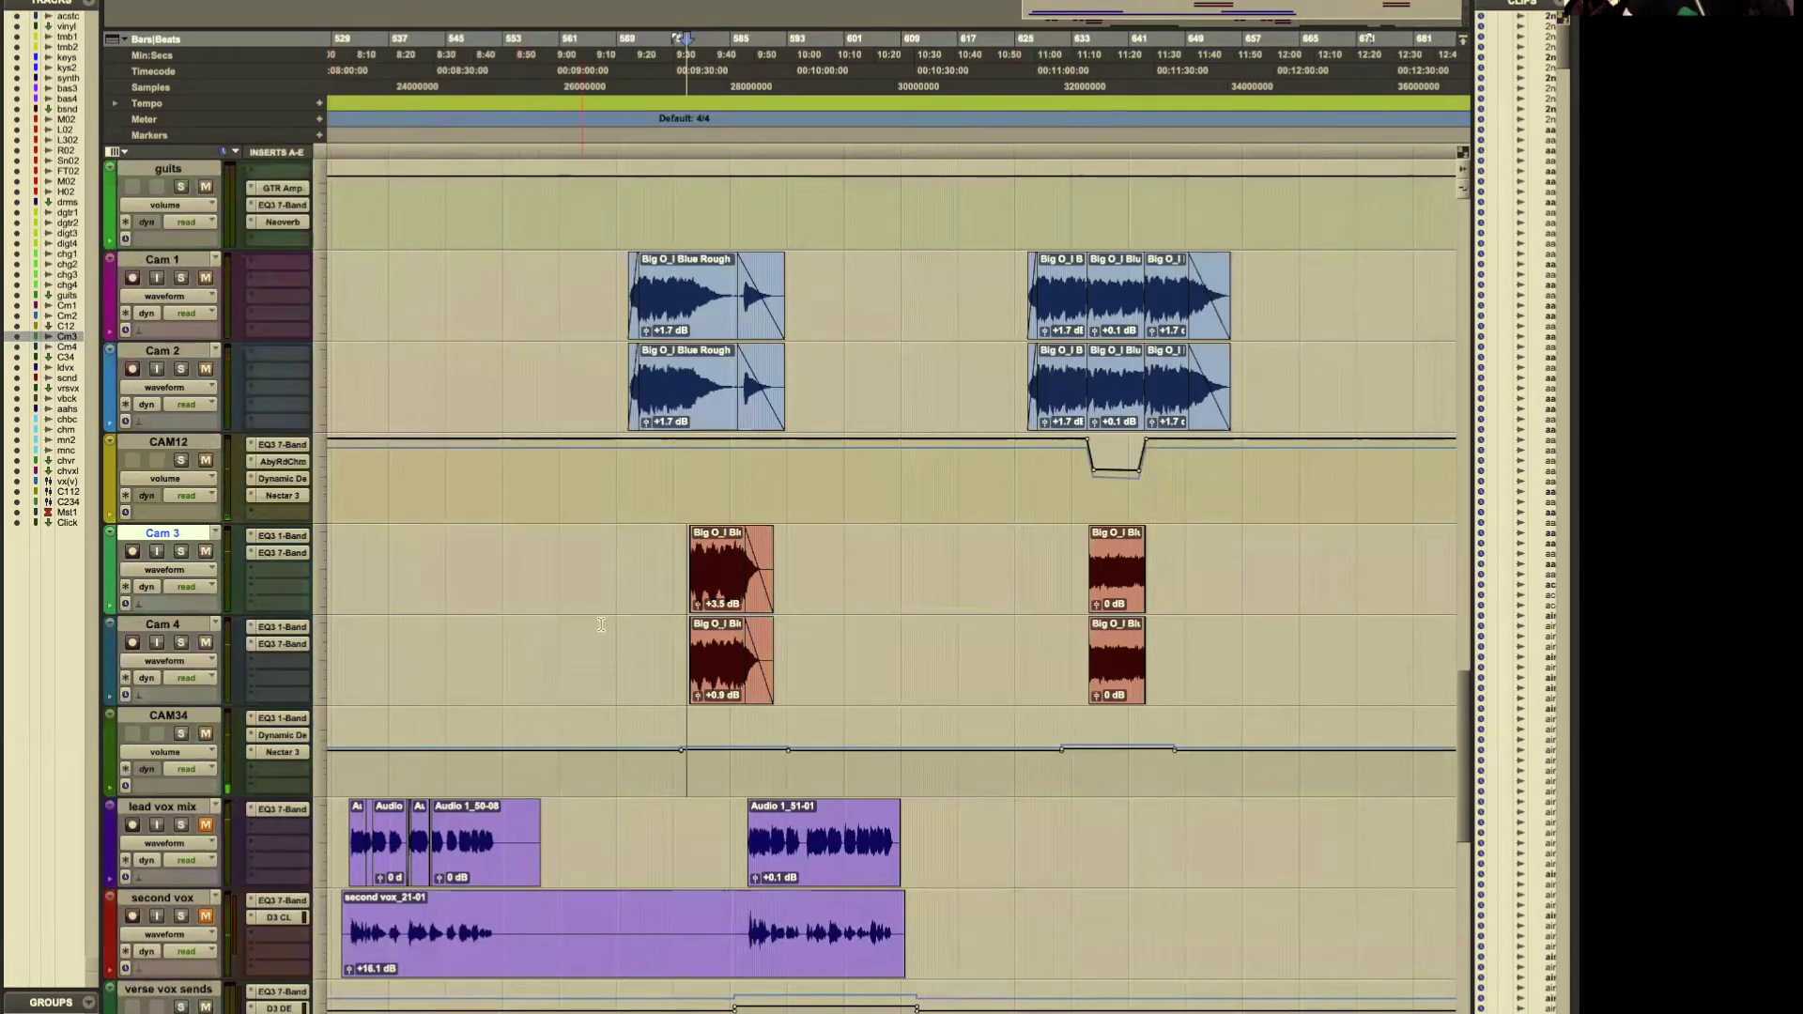
# Step: Jump the play position back to the start of the song
pyautogui.scroll(2, 642, 602)
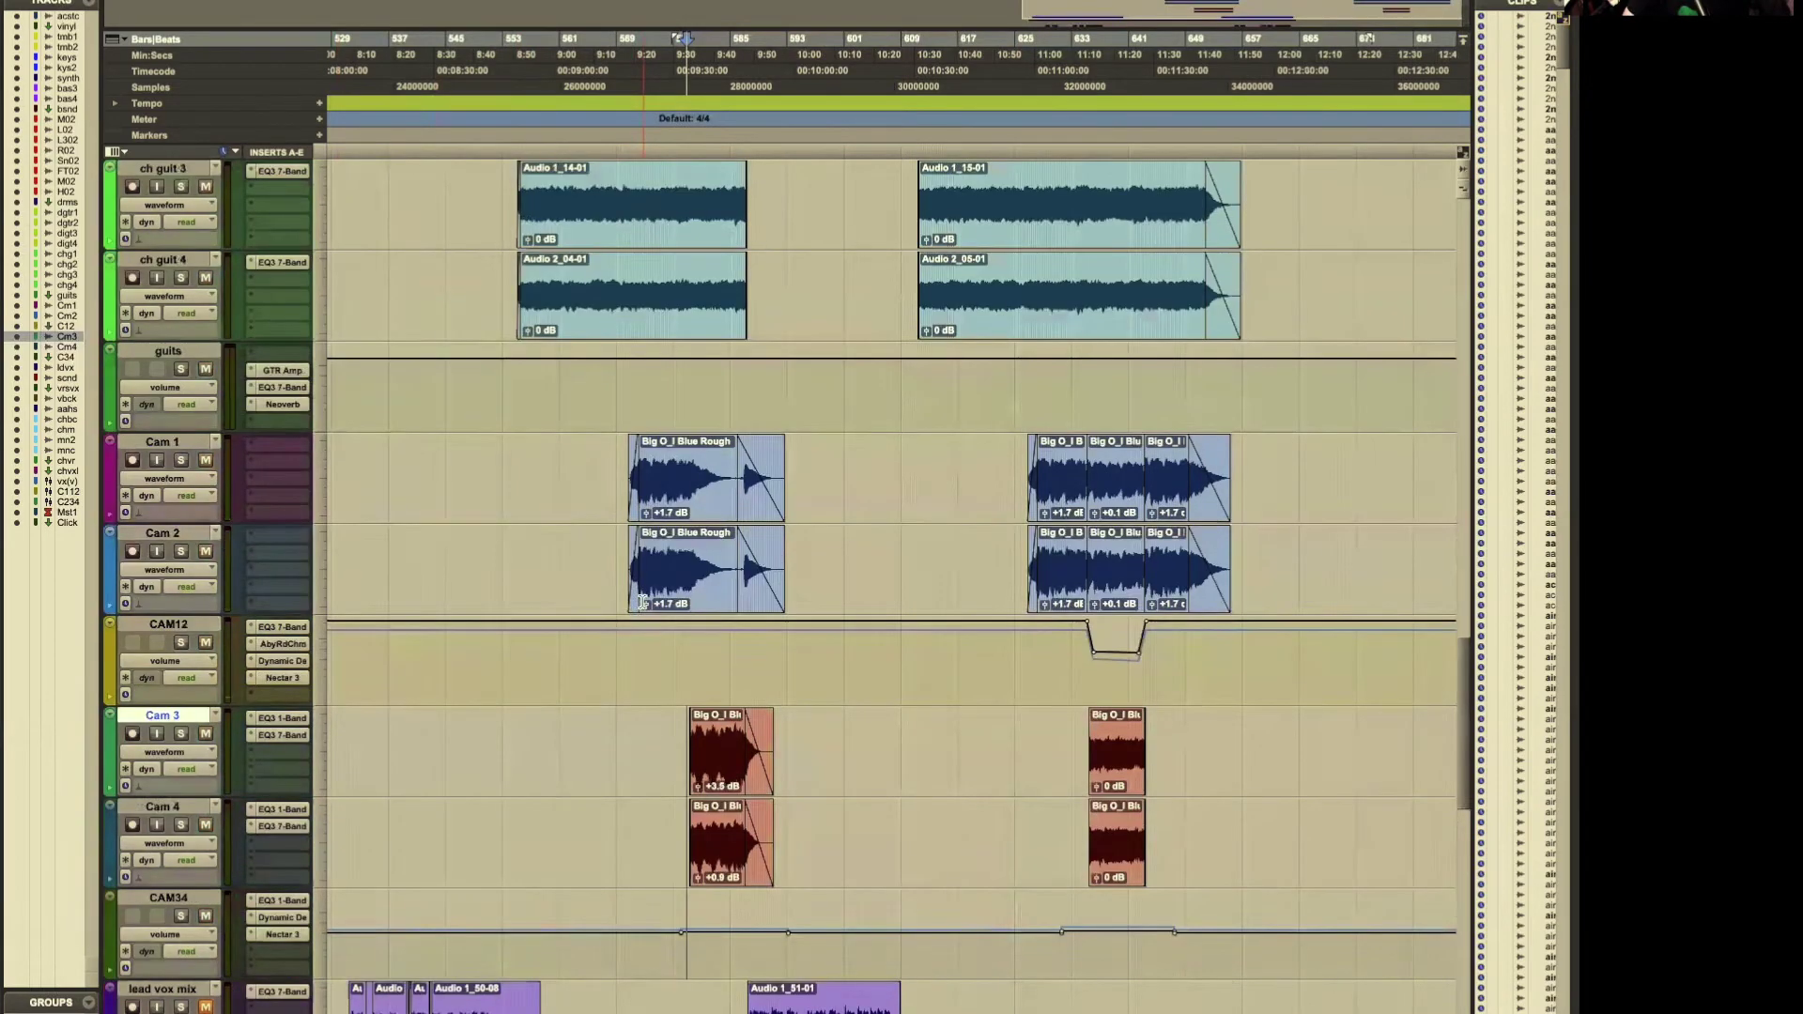
pyautogui.scroll(20, 643, 602)
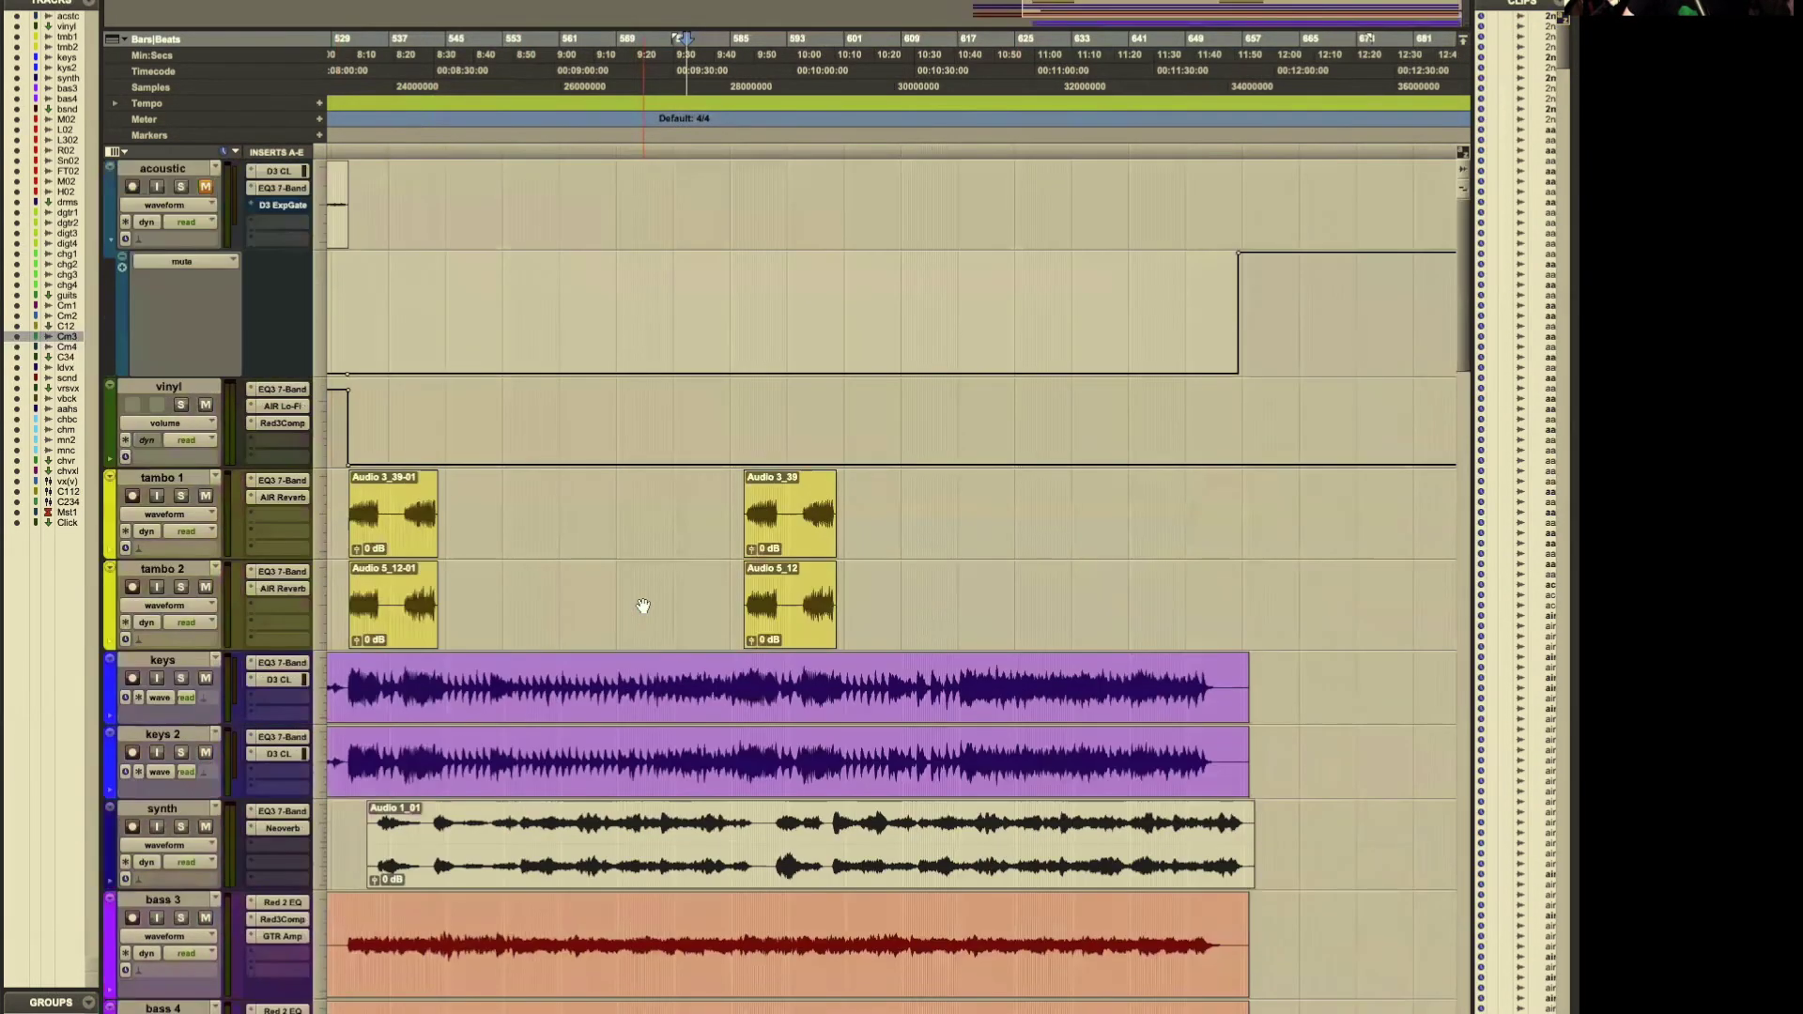
pyautogui.scroll(-3, 643, 606)
pyautogui.press('space')
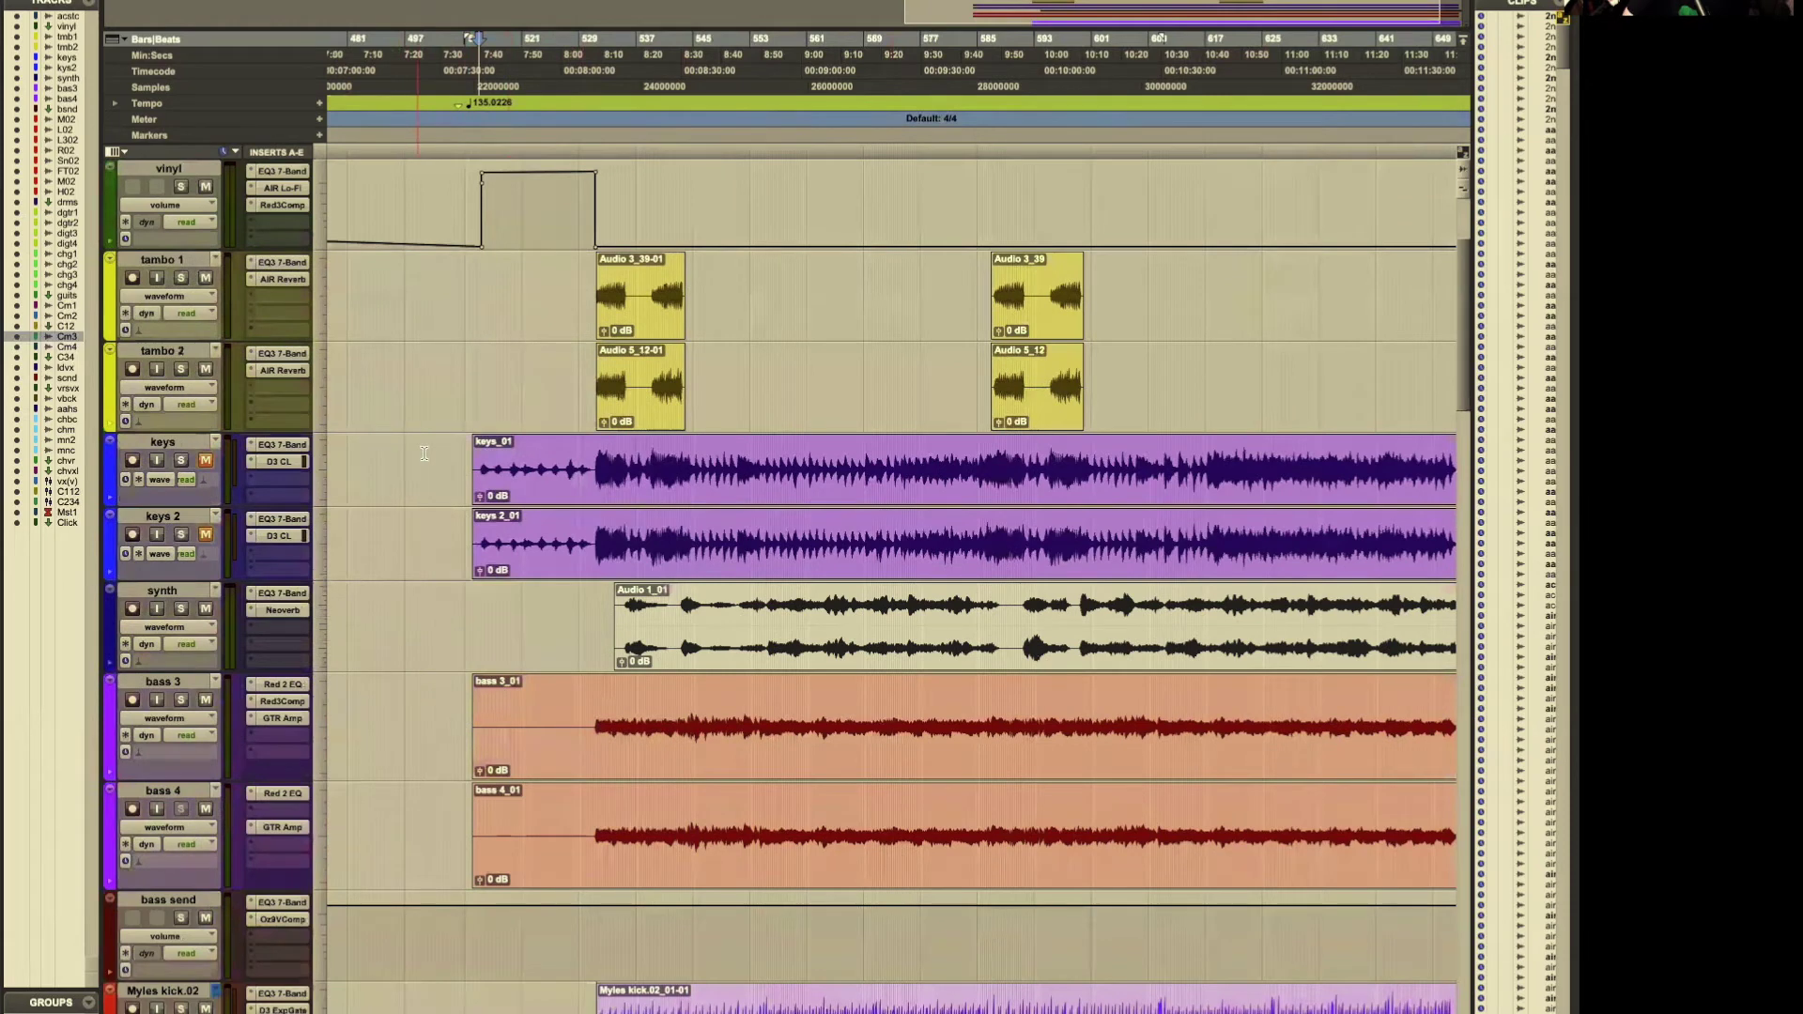
# Step: Play the song from the intro where the keys clip begins
pyautogui.scroll(-2, 430, 467)
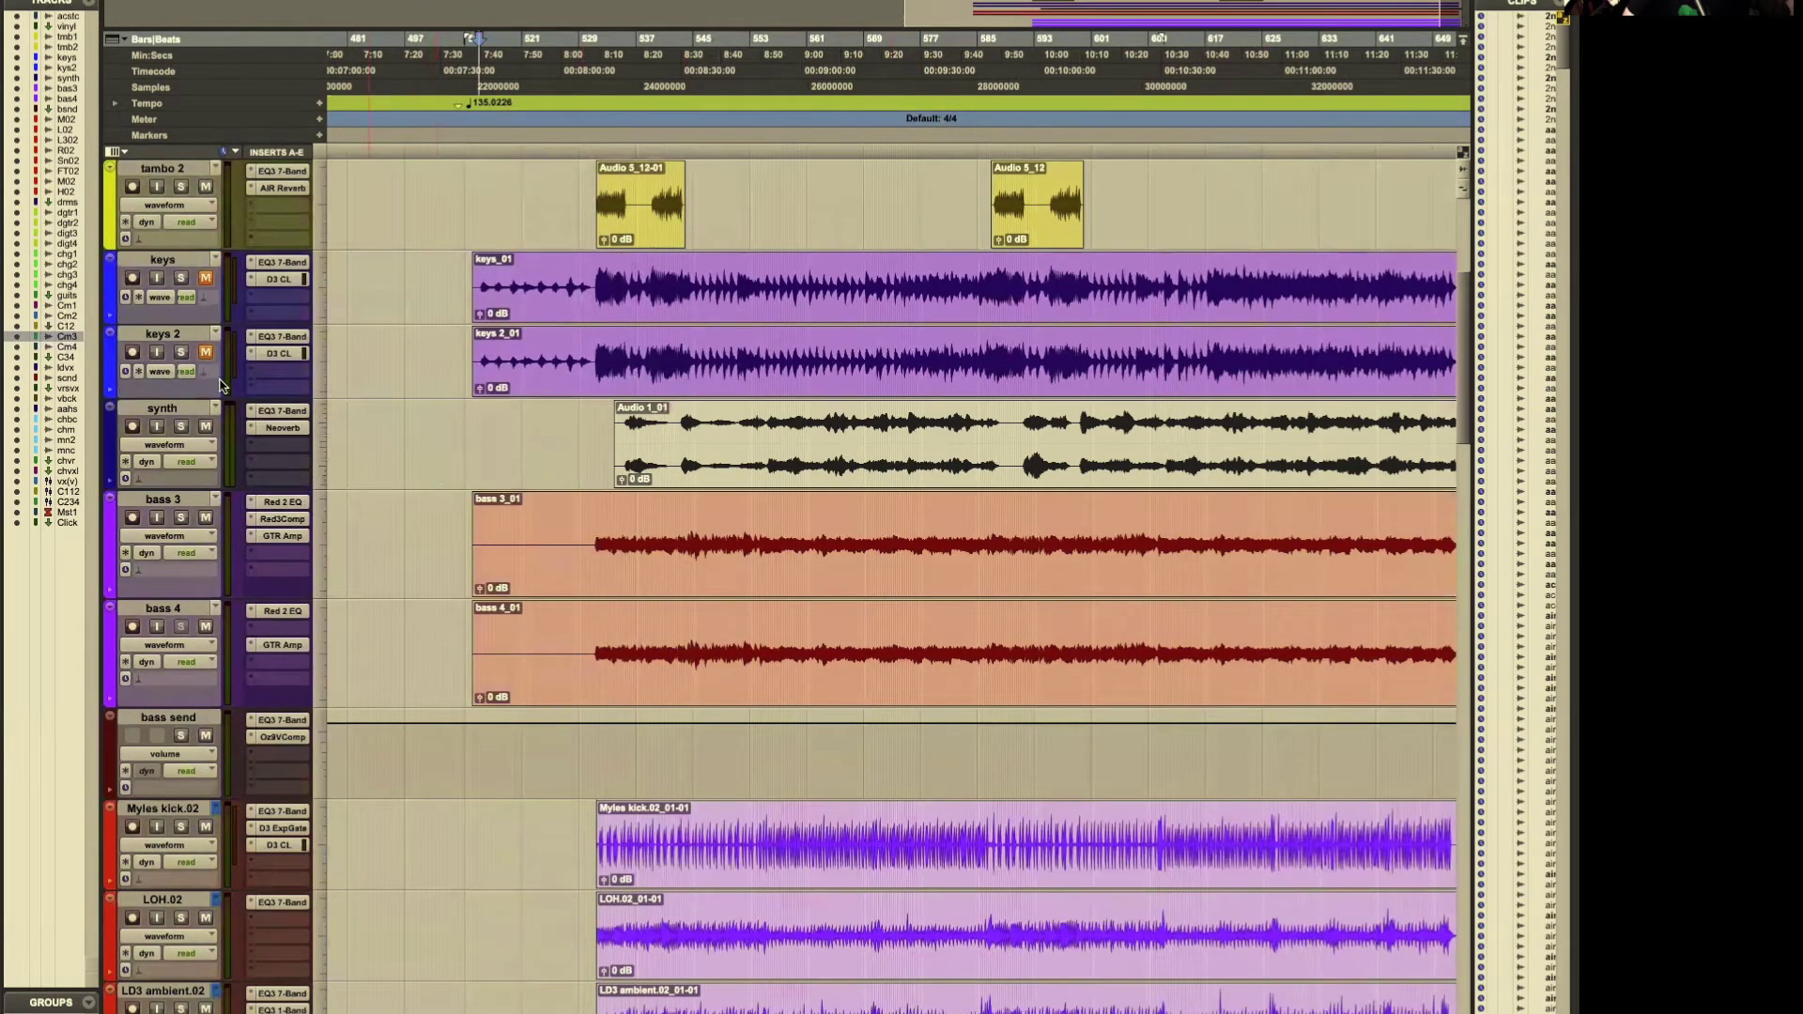
pyautogui.scroll(-4, 443, 466)
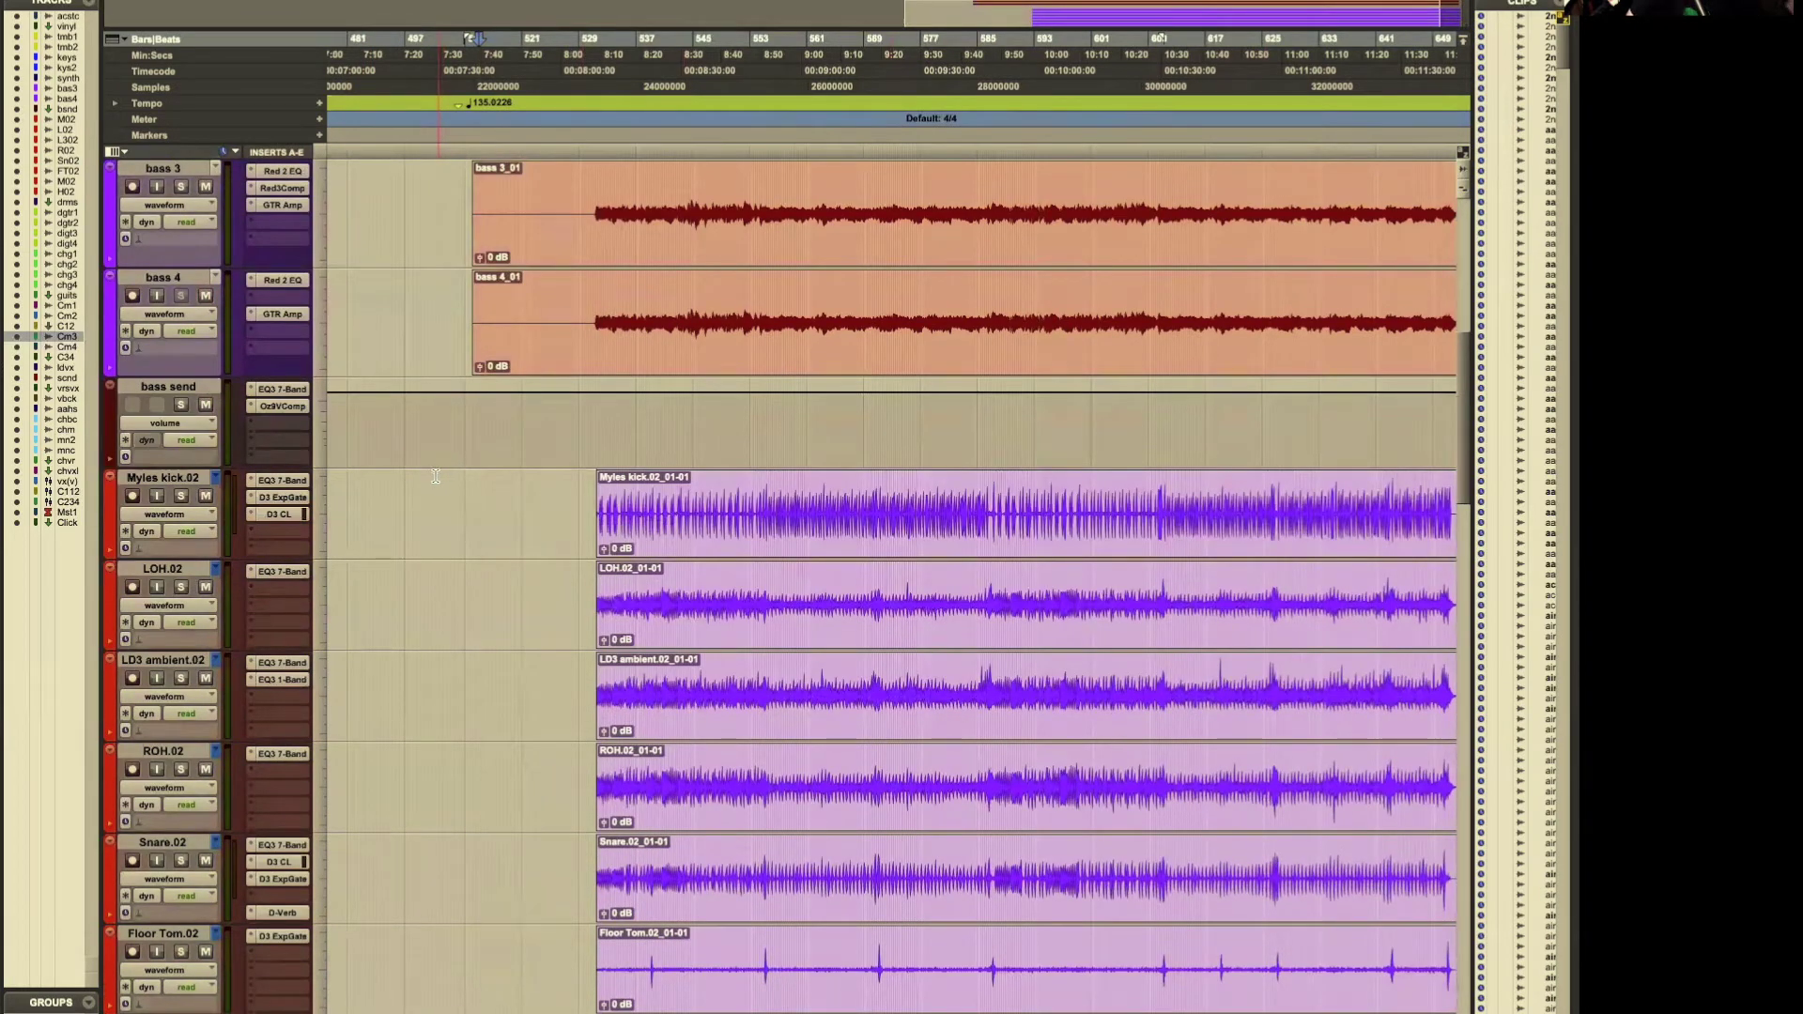
pyautogui.scroll(-1, 454, 489)
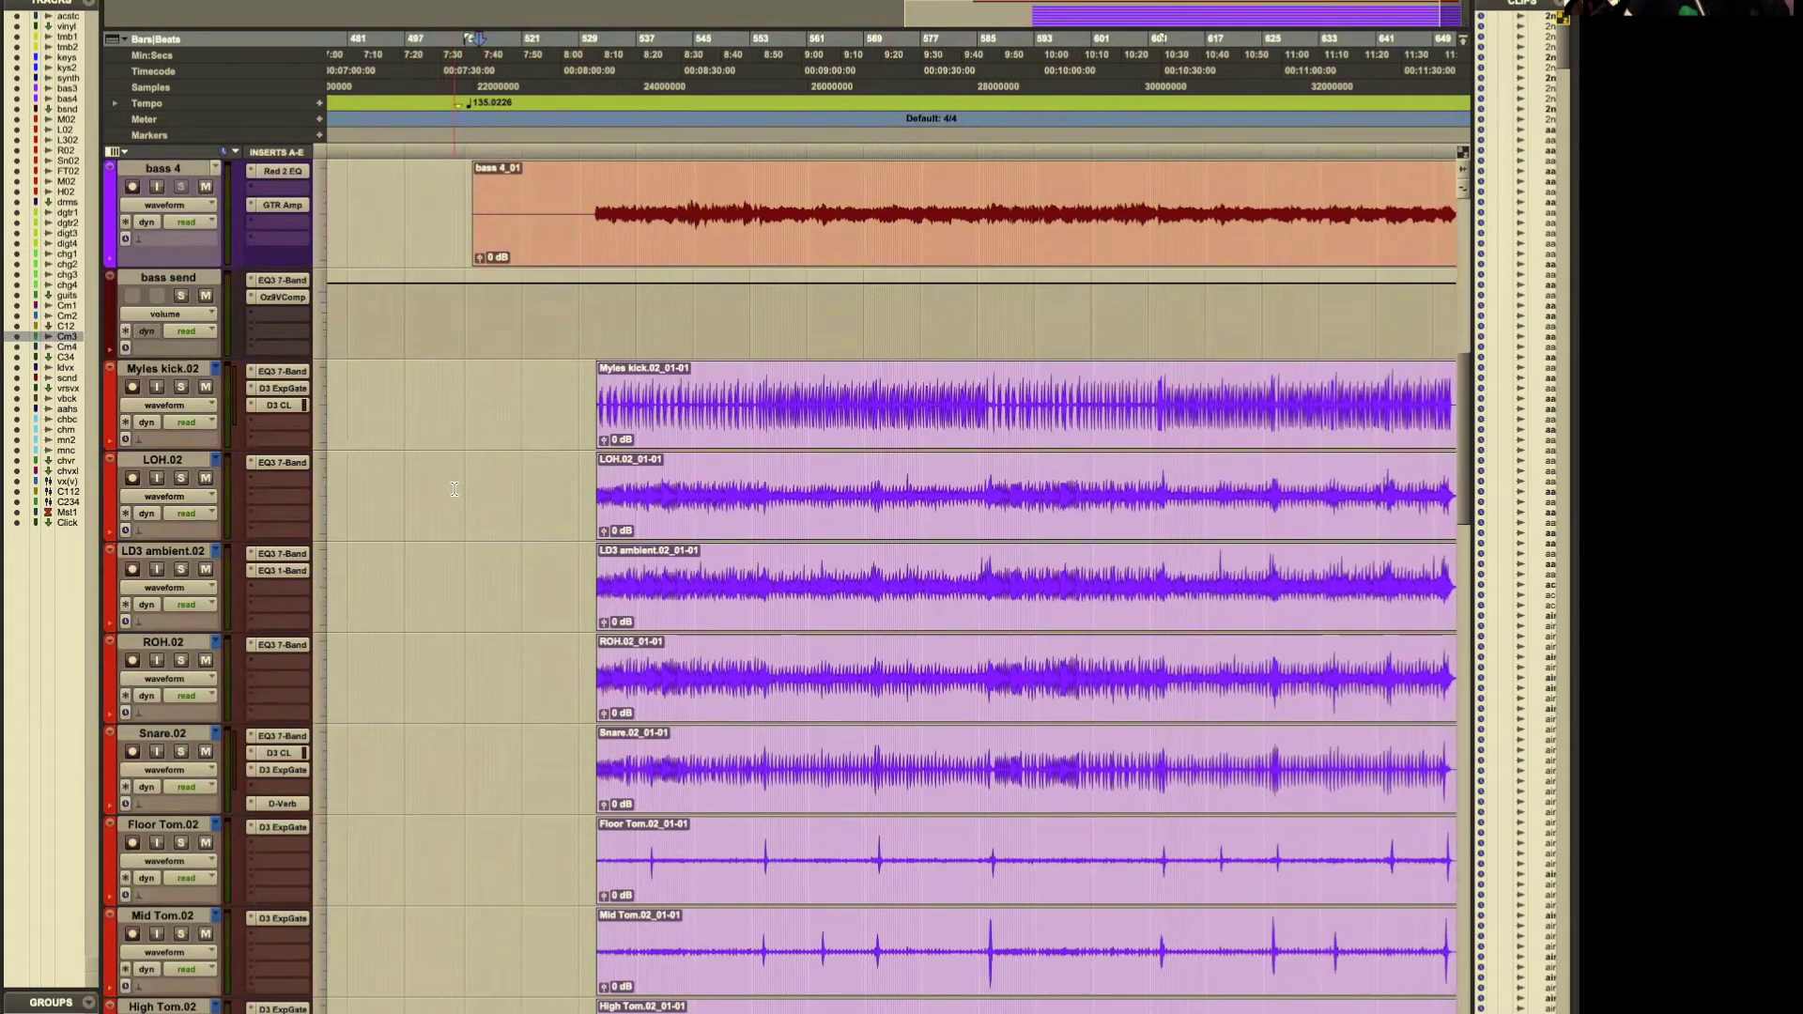
pyautogui.scroll(-12, 494, 524)
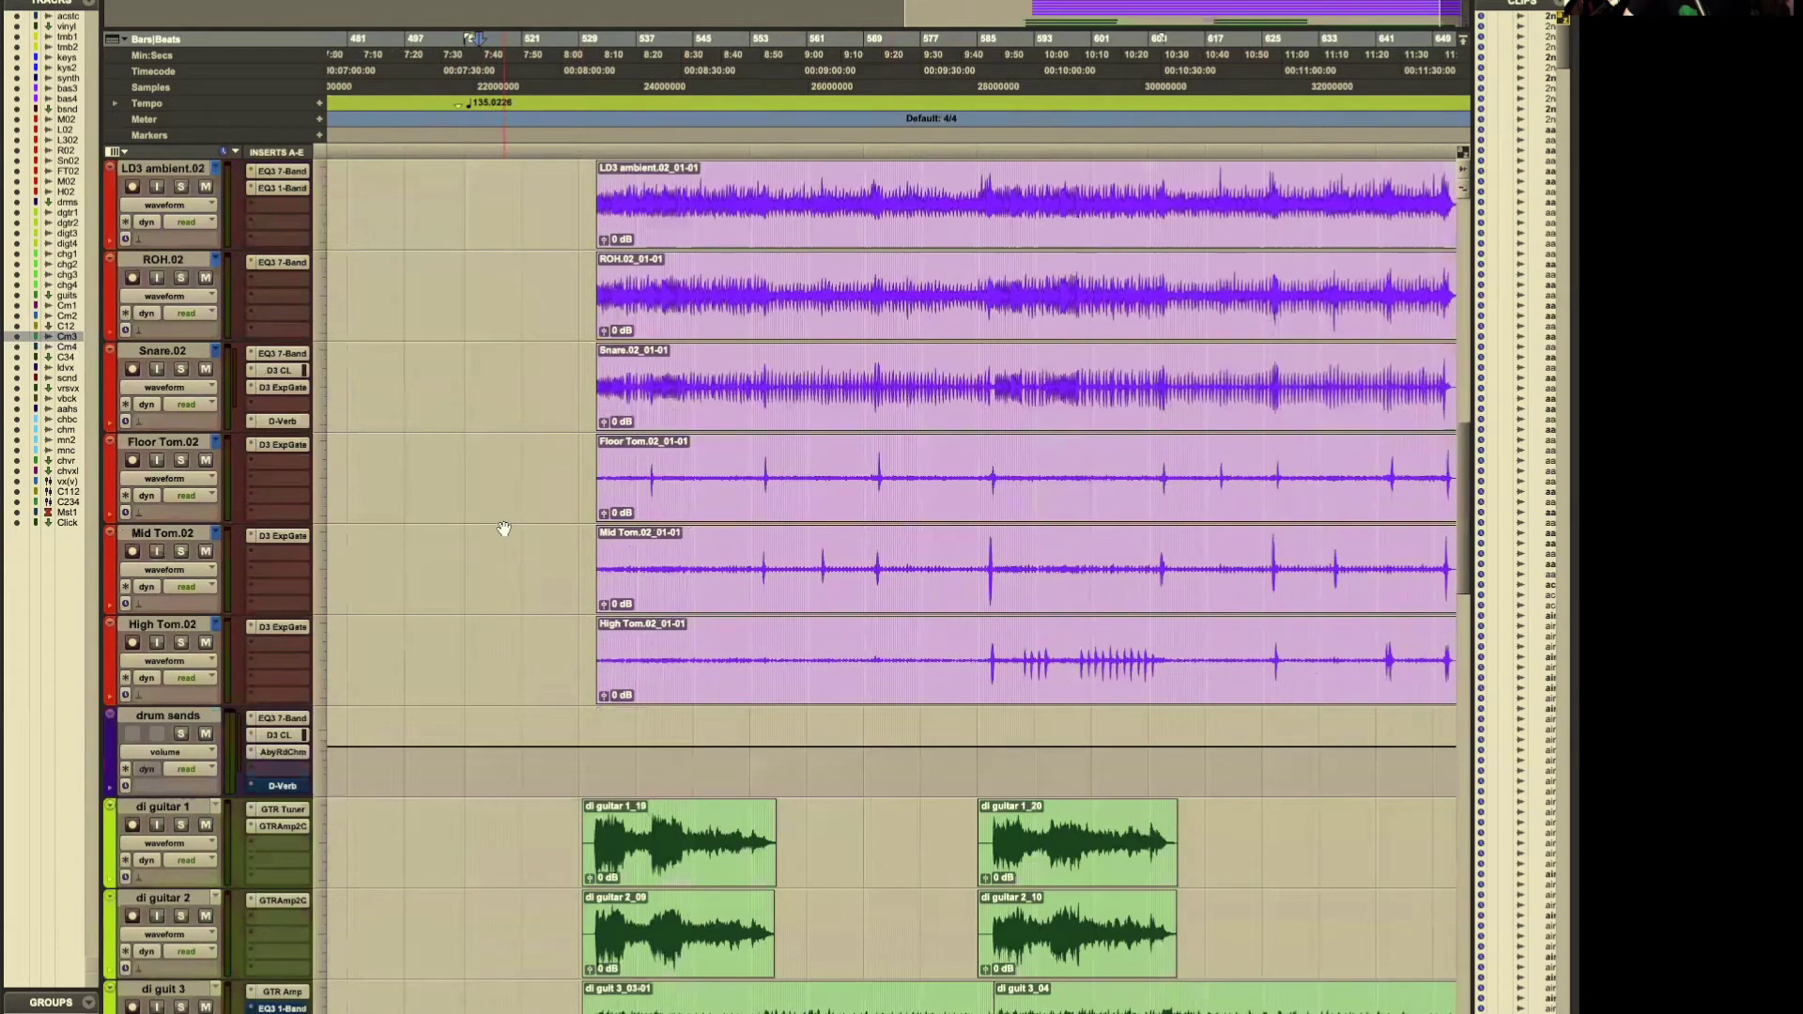
pyautogui.scroll(-12, 504, 528)
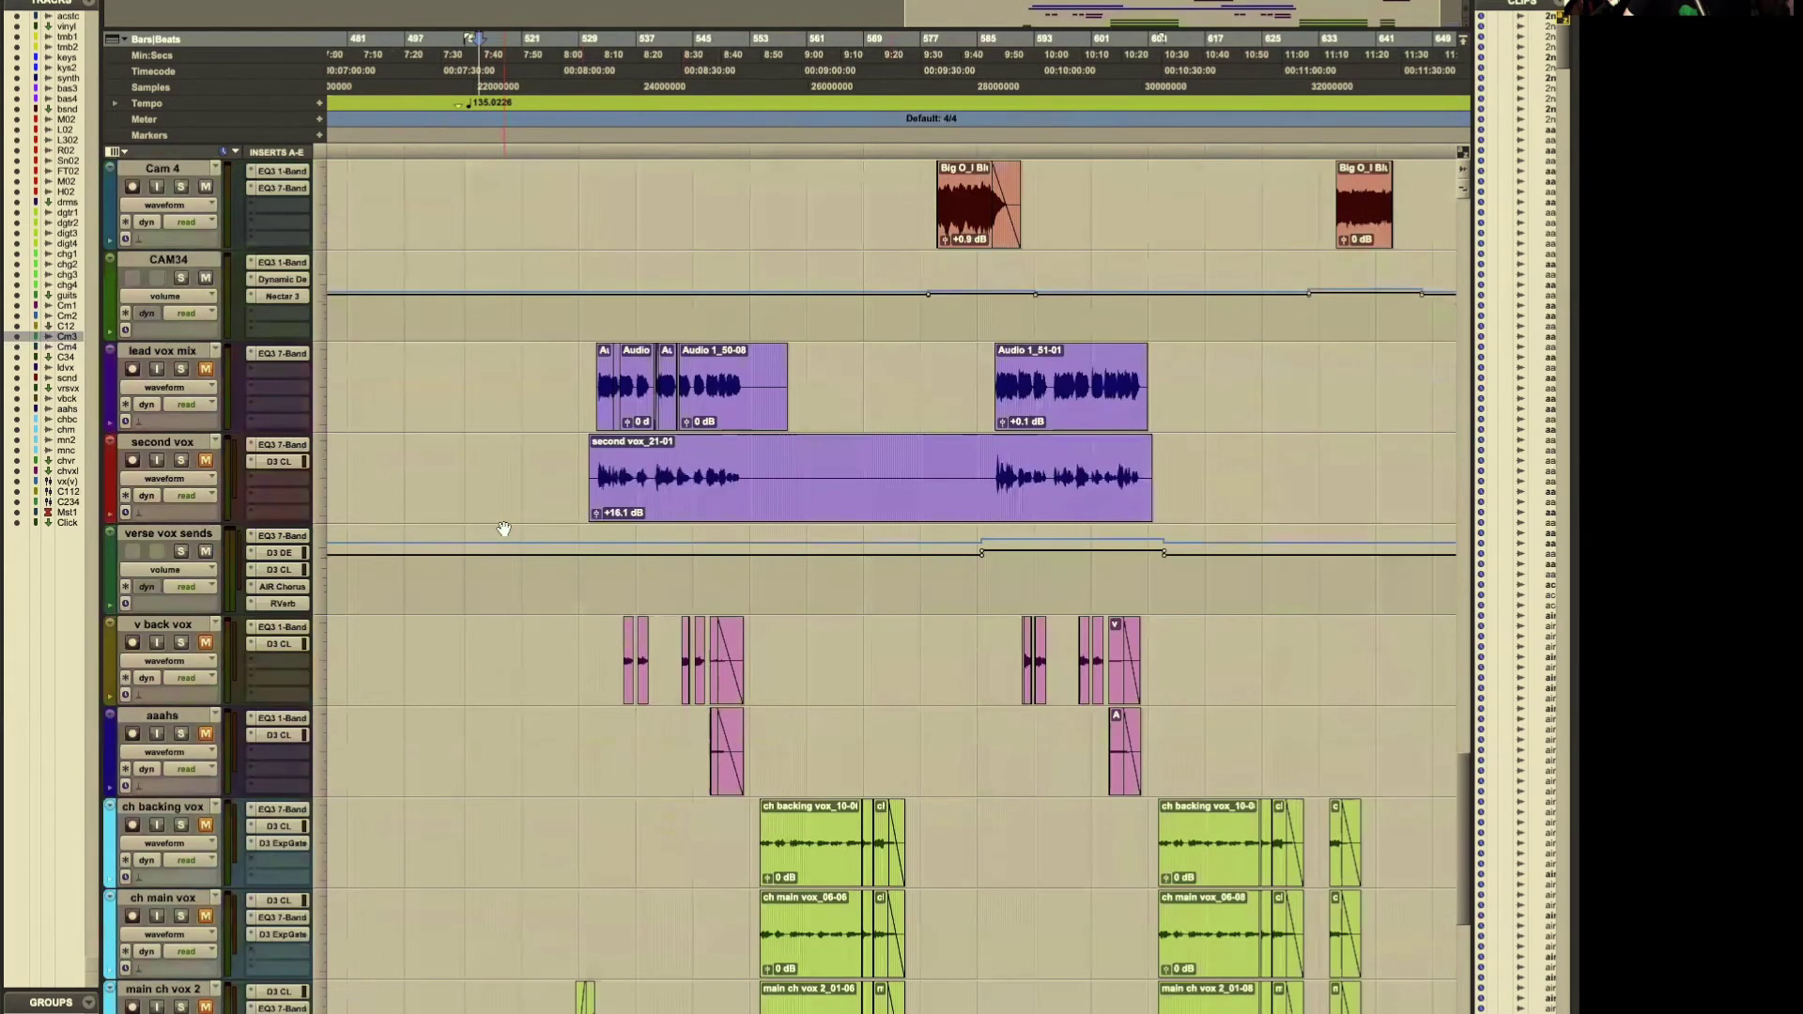
pyautogui.scroll(9, 580, 378)
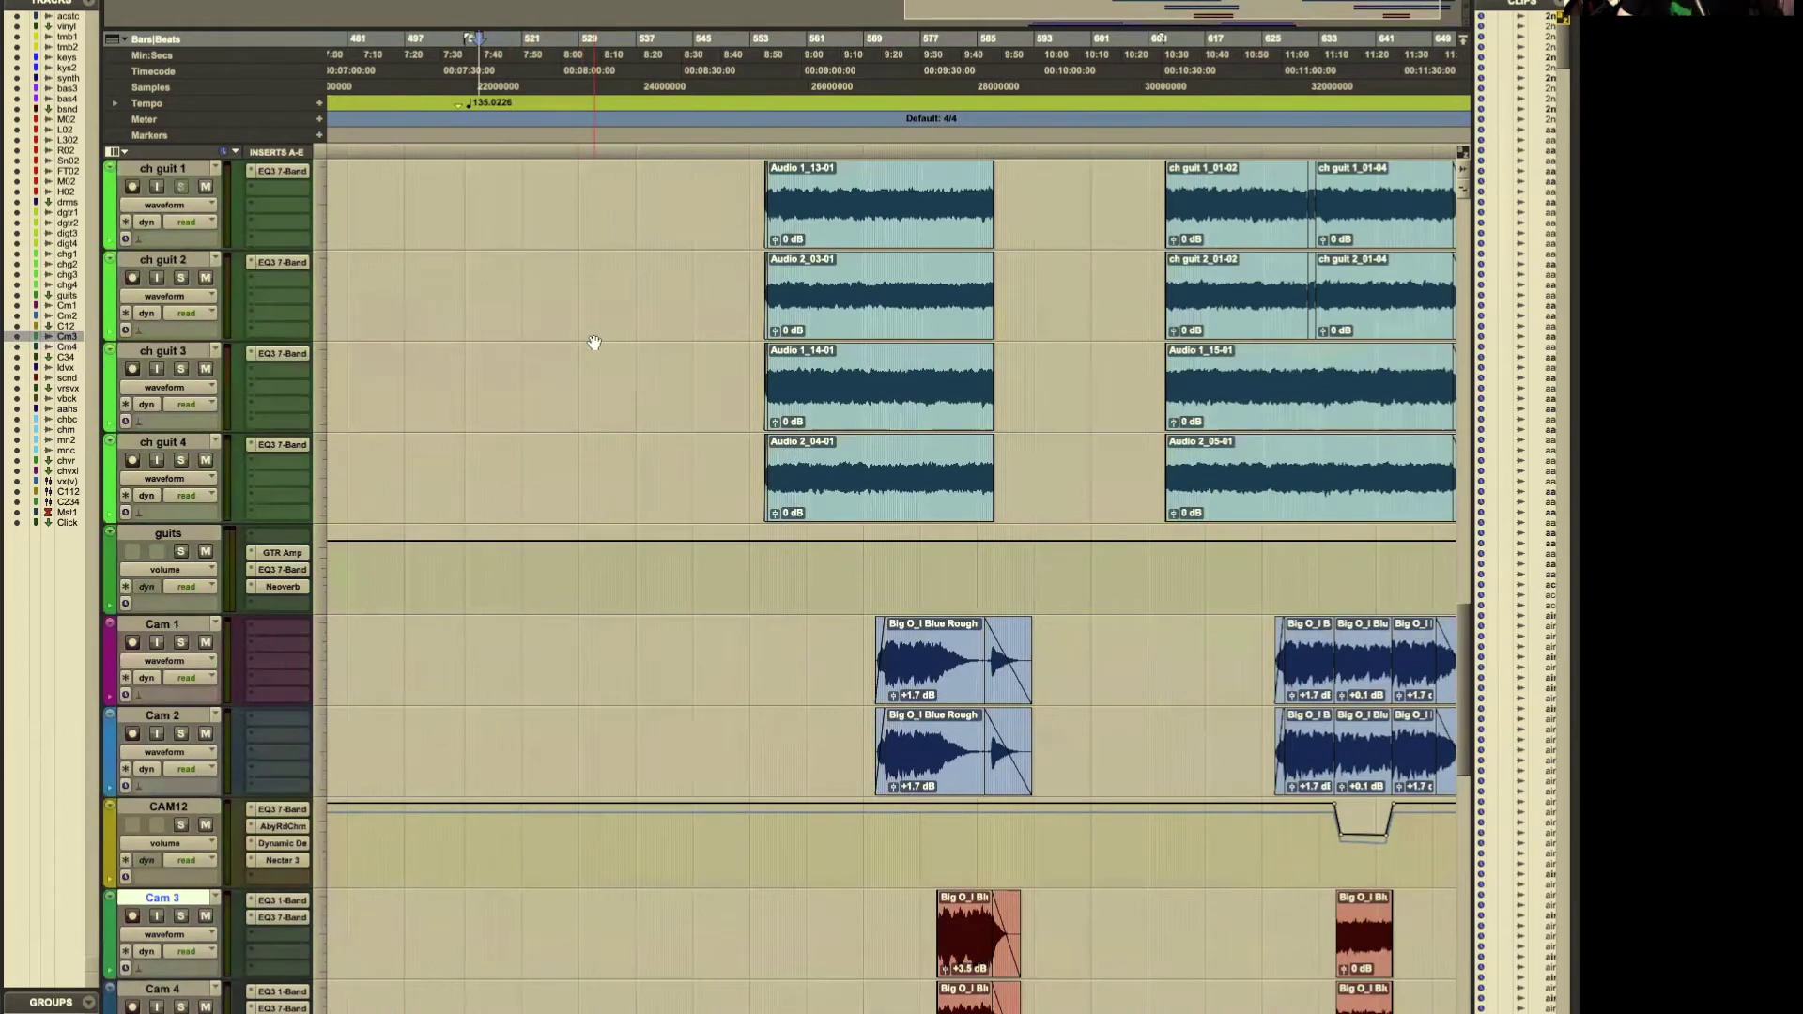
pyautogui.scroll(20, 591, 382)
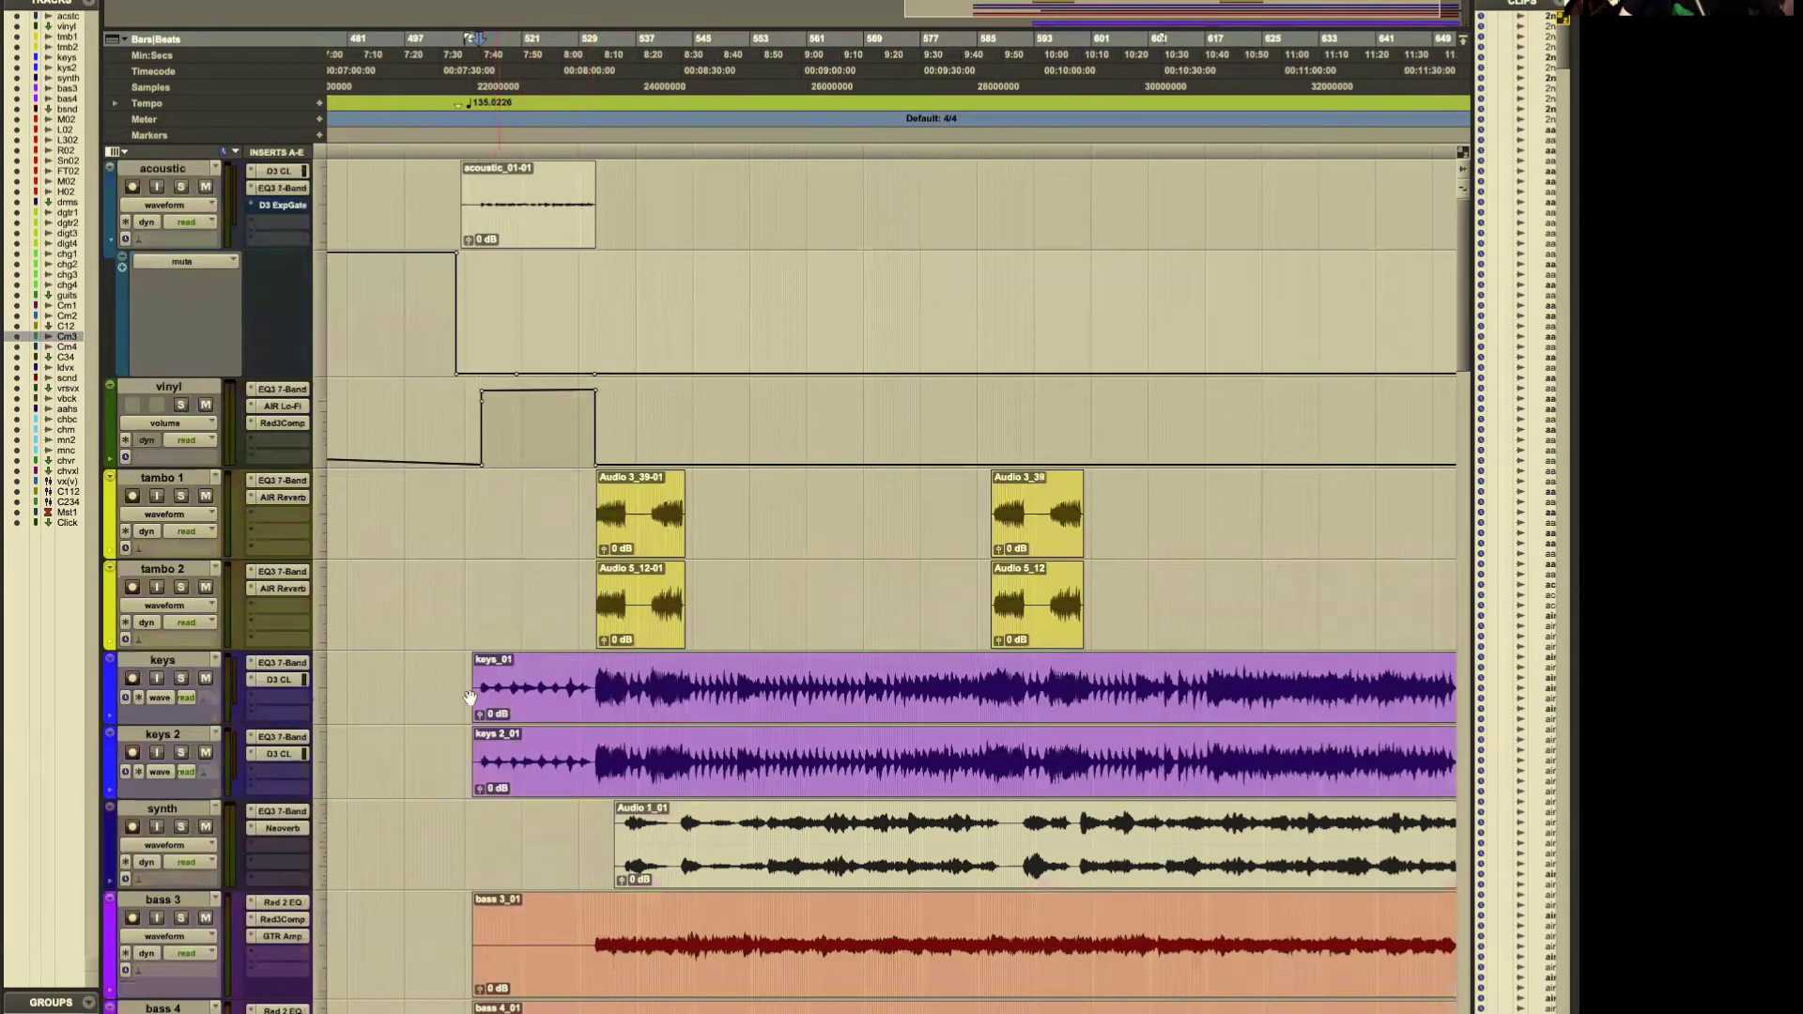
pyautogui.press('space')
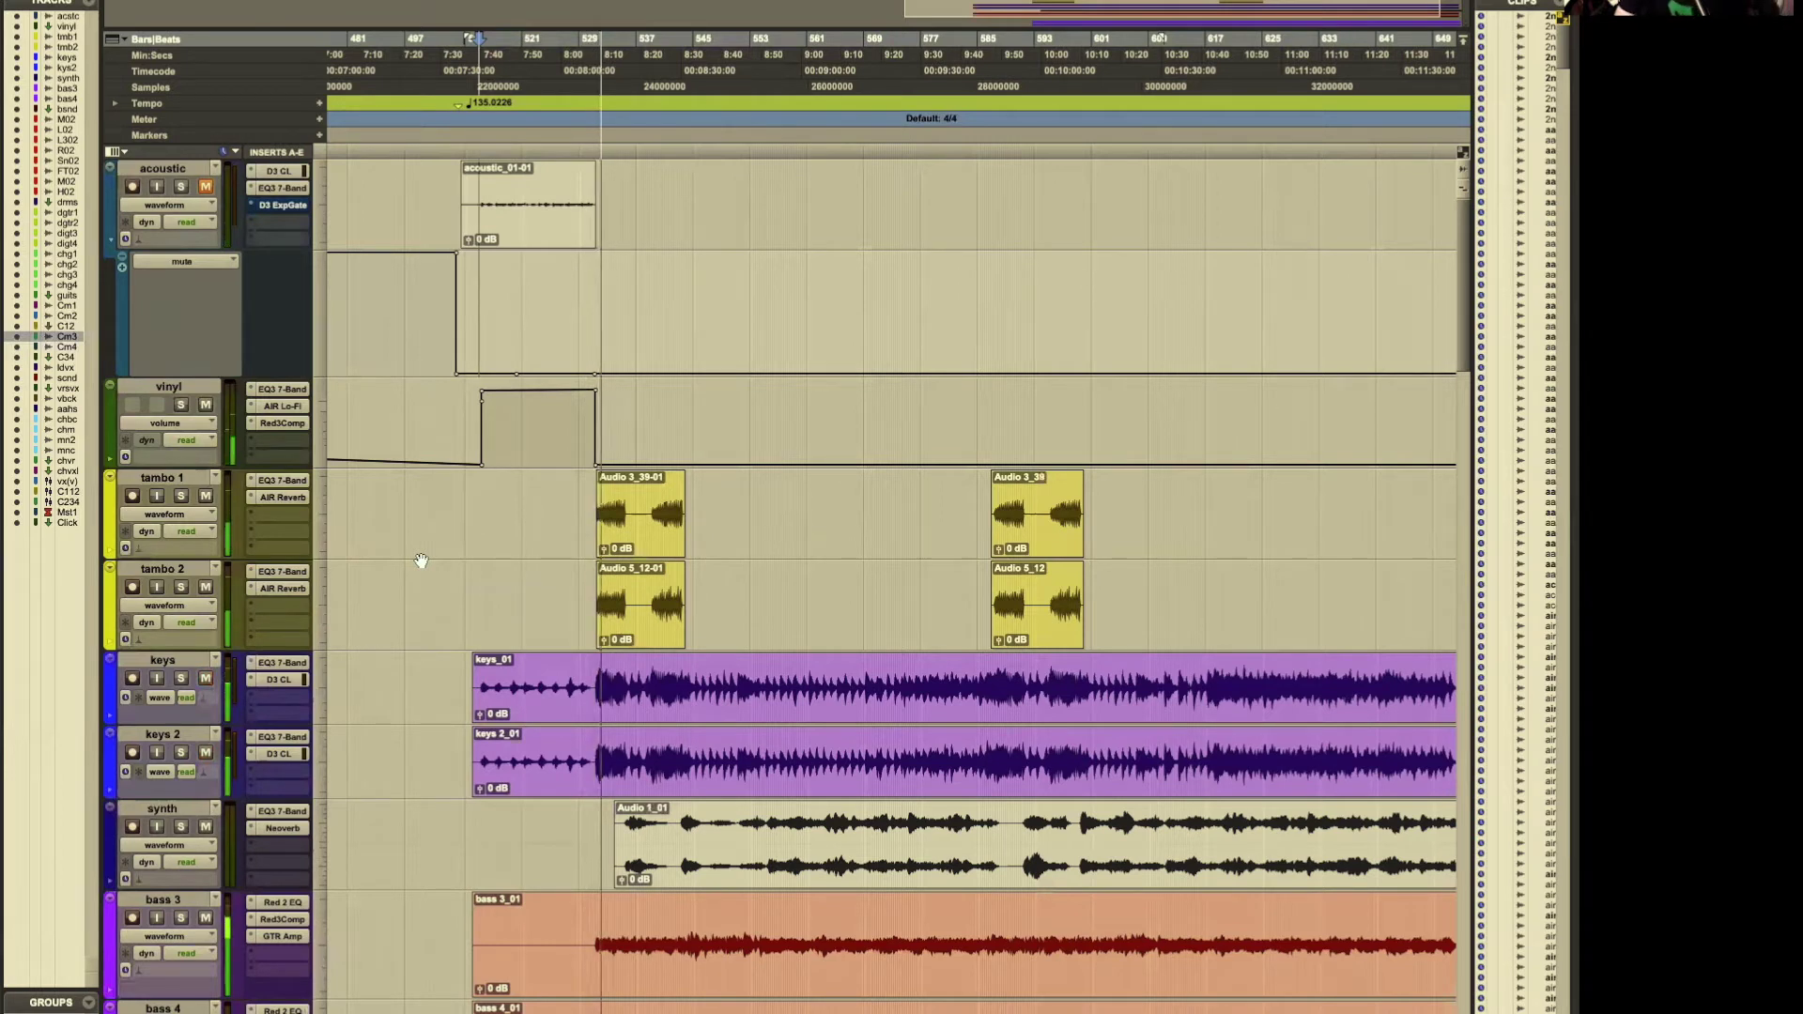
# Step: Stop the intro playback, leaving the play position near 8:00
pyautogui.press('space')
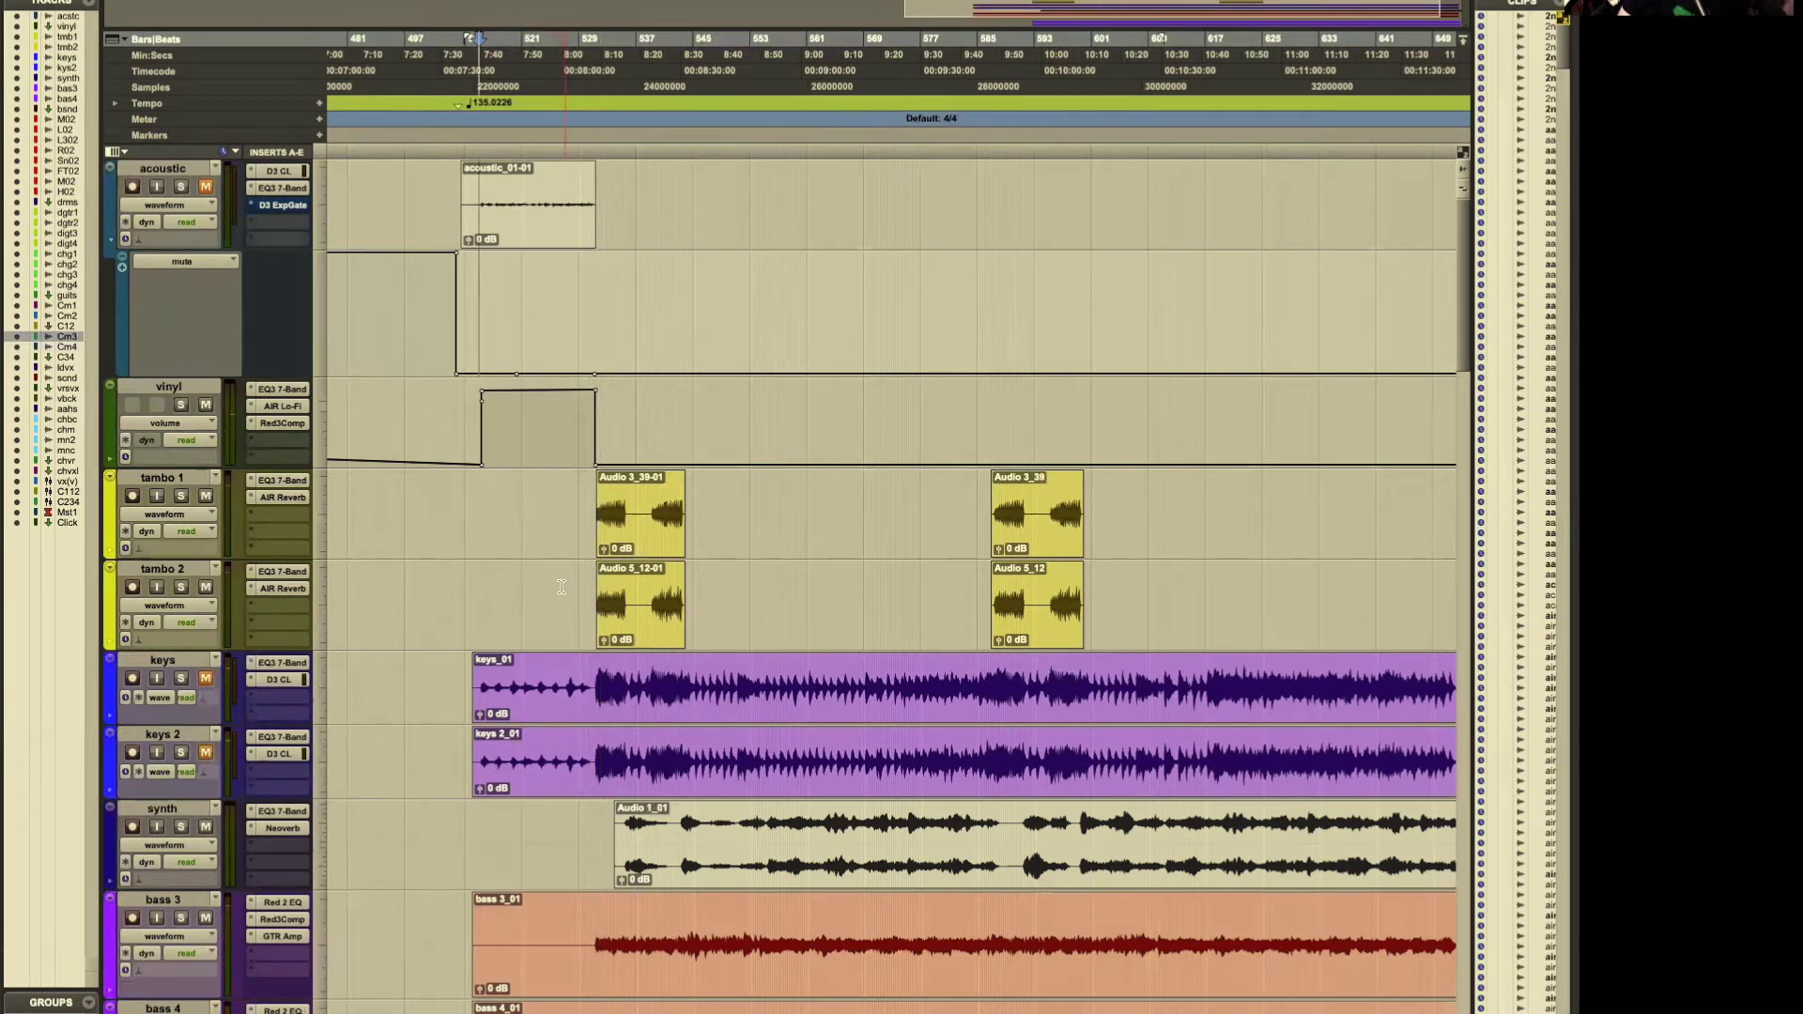
# Step: Scroll right and down to show the lead vox mix, second vox and backing vocal tracks
pyautogui.hscroll(5, 561, 589)
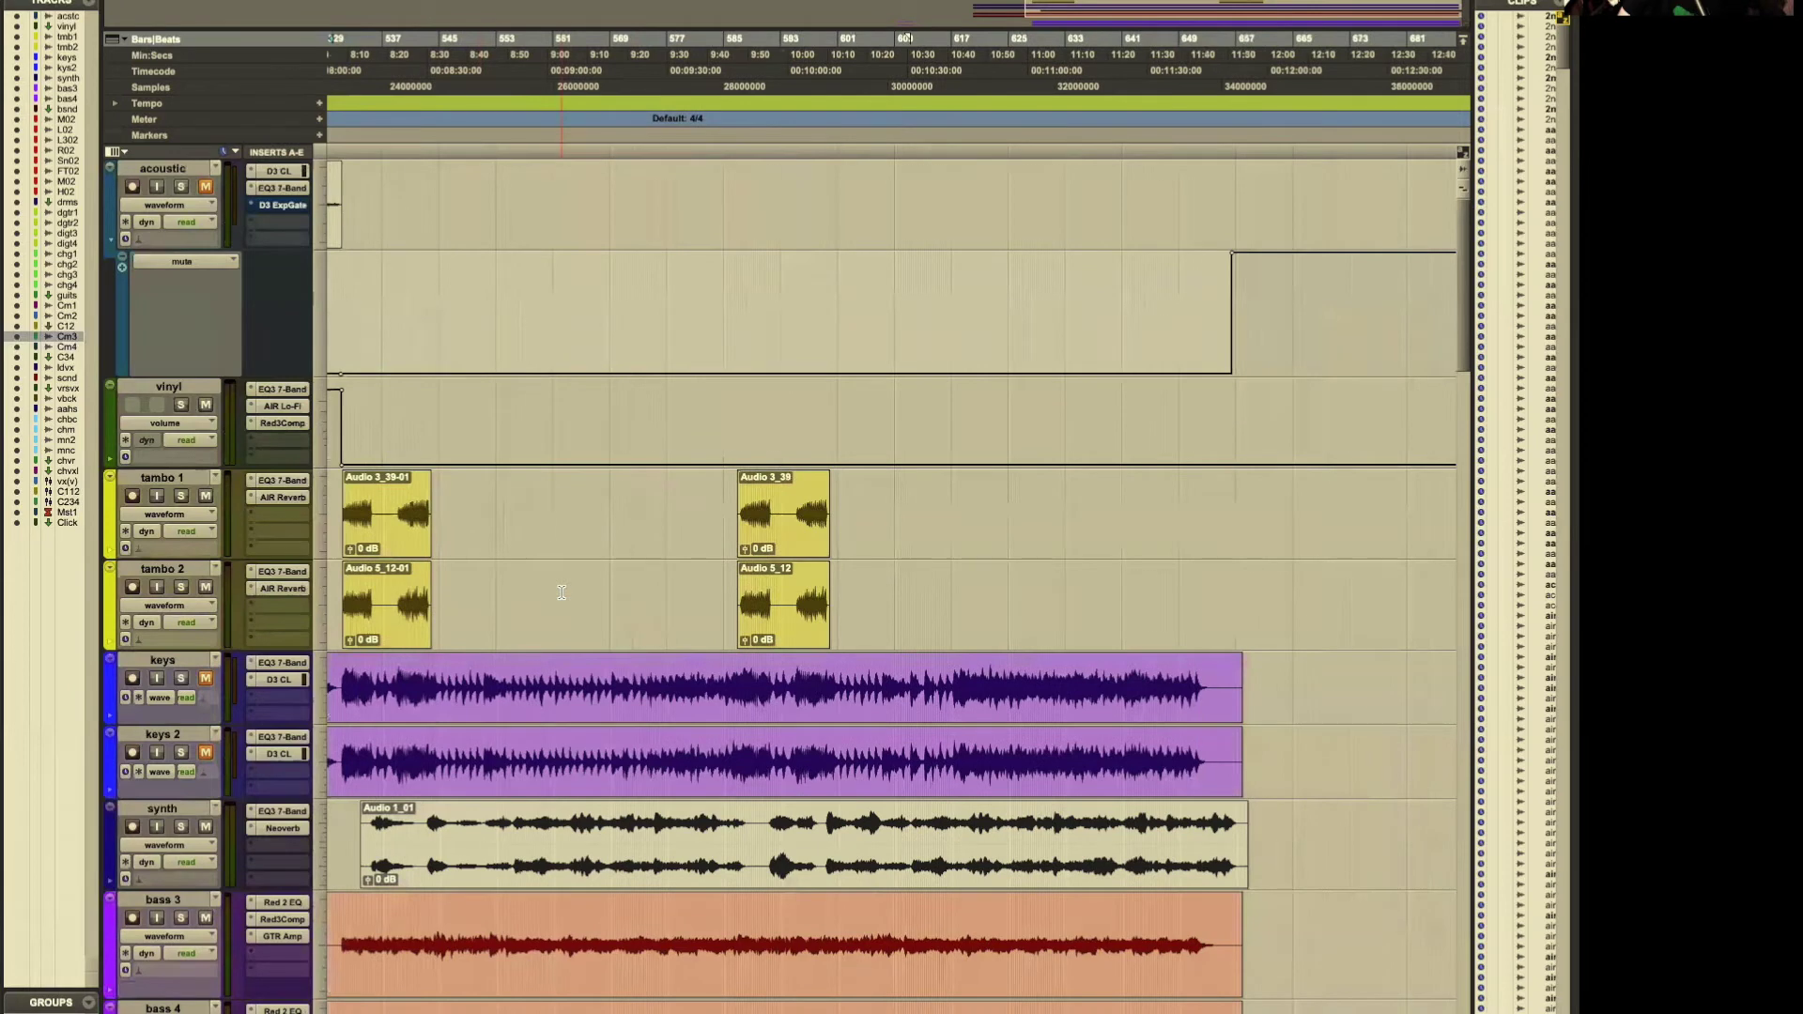
pyautogui.hscroll(3, 602, 513)
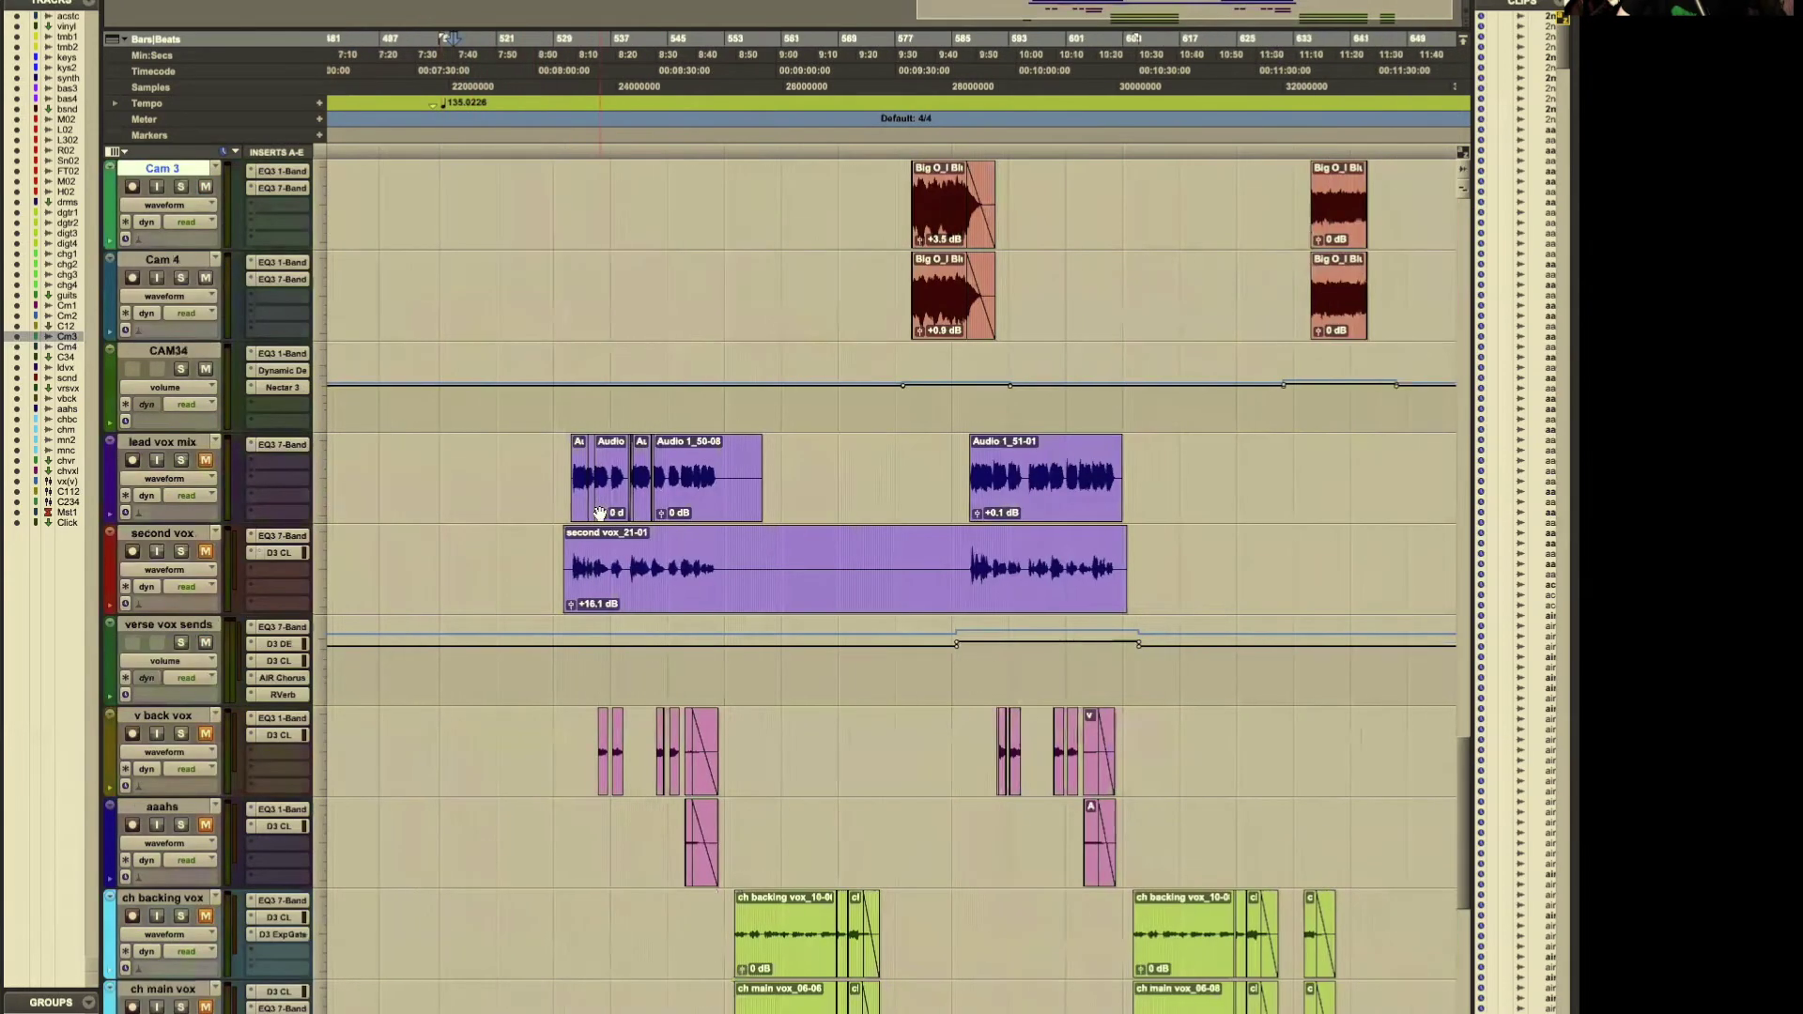
pyautogui.scroll(-3, 529, 498)
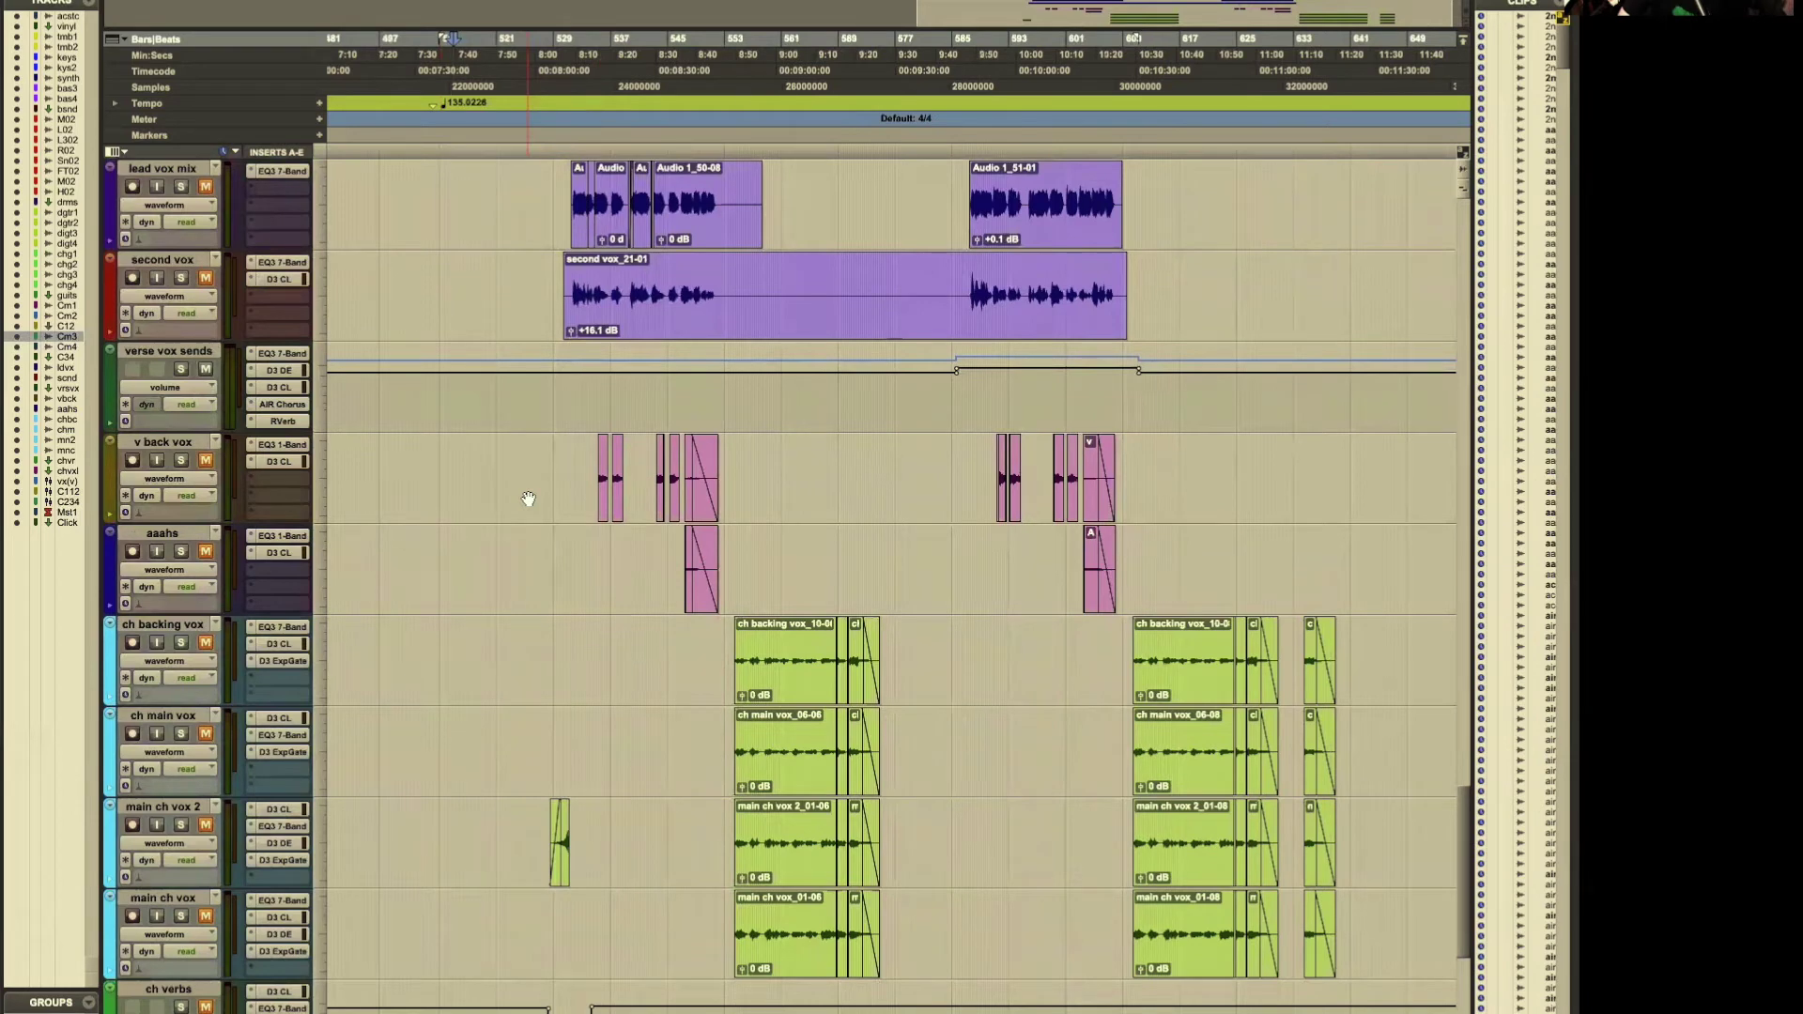
pyautogui.scroll(-4, 528, 498)
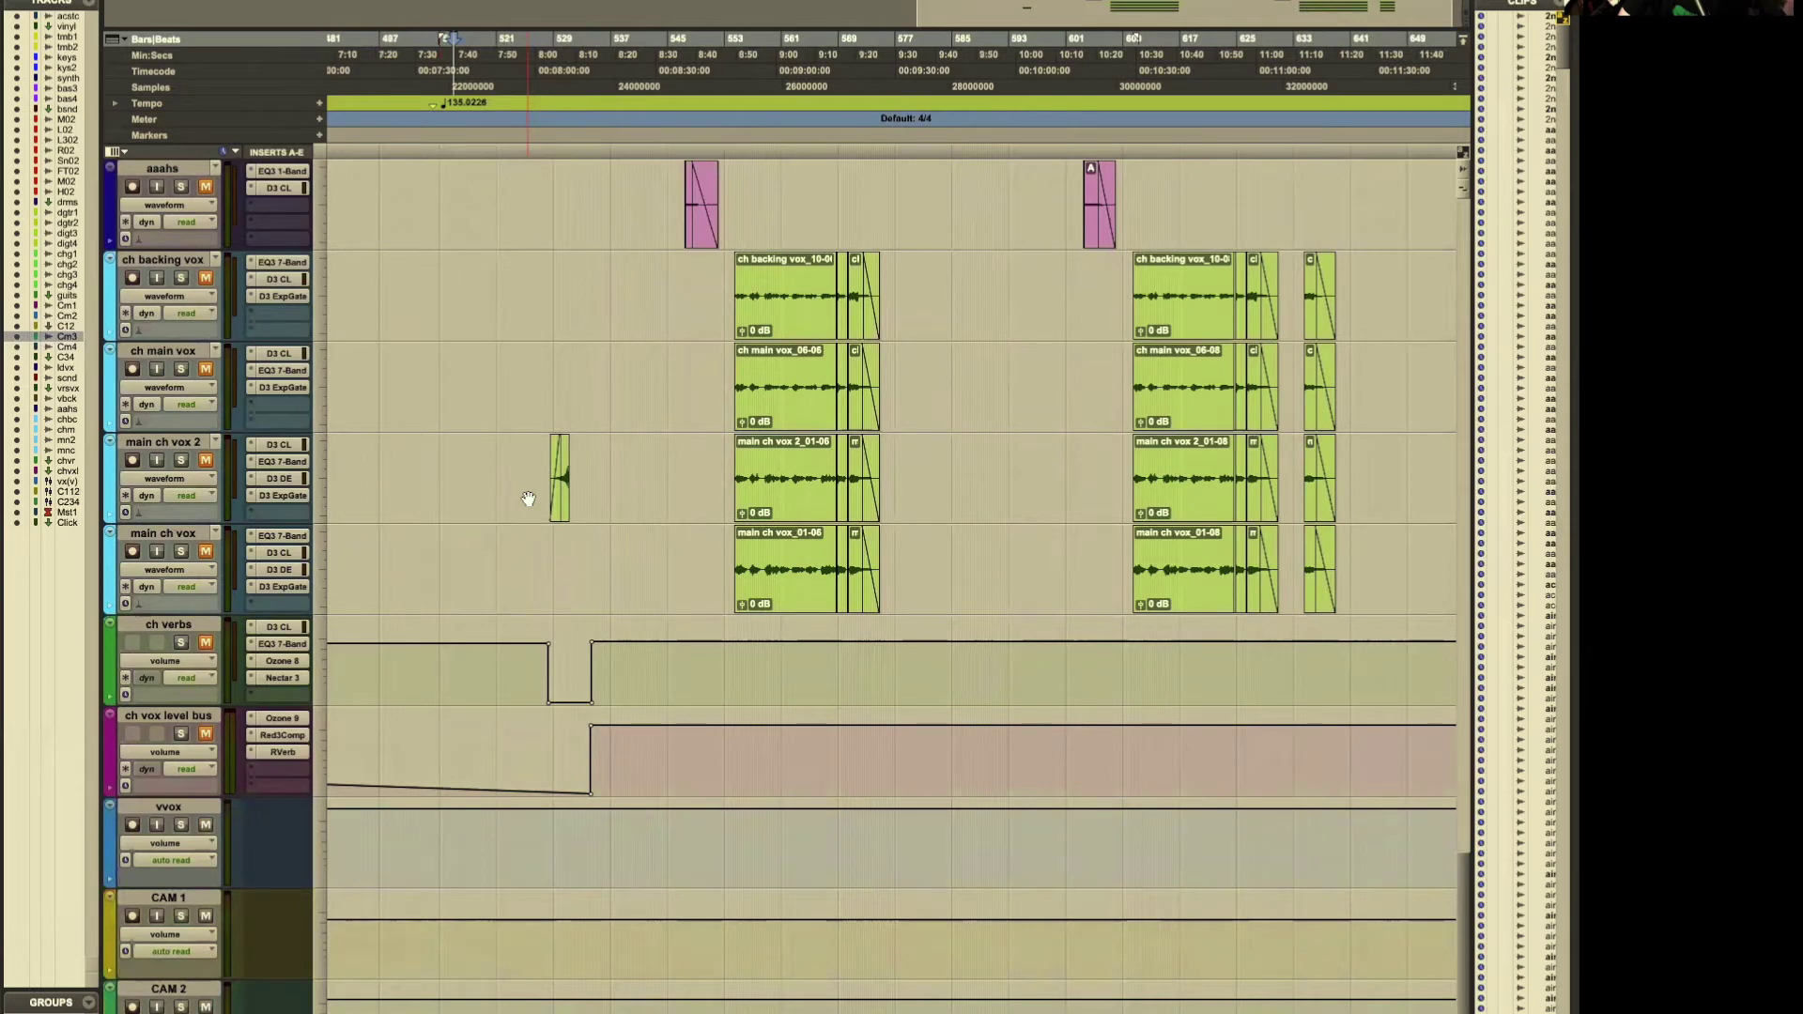
pyautogui.scroll(6, 529, 498)
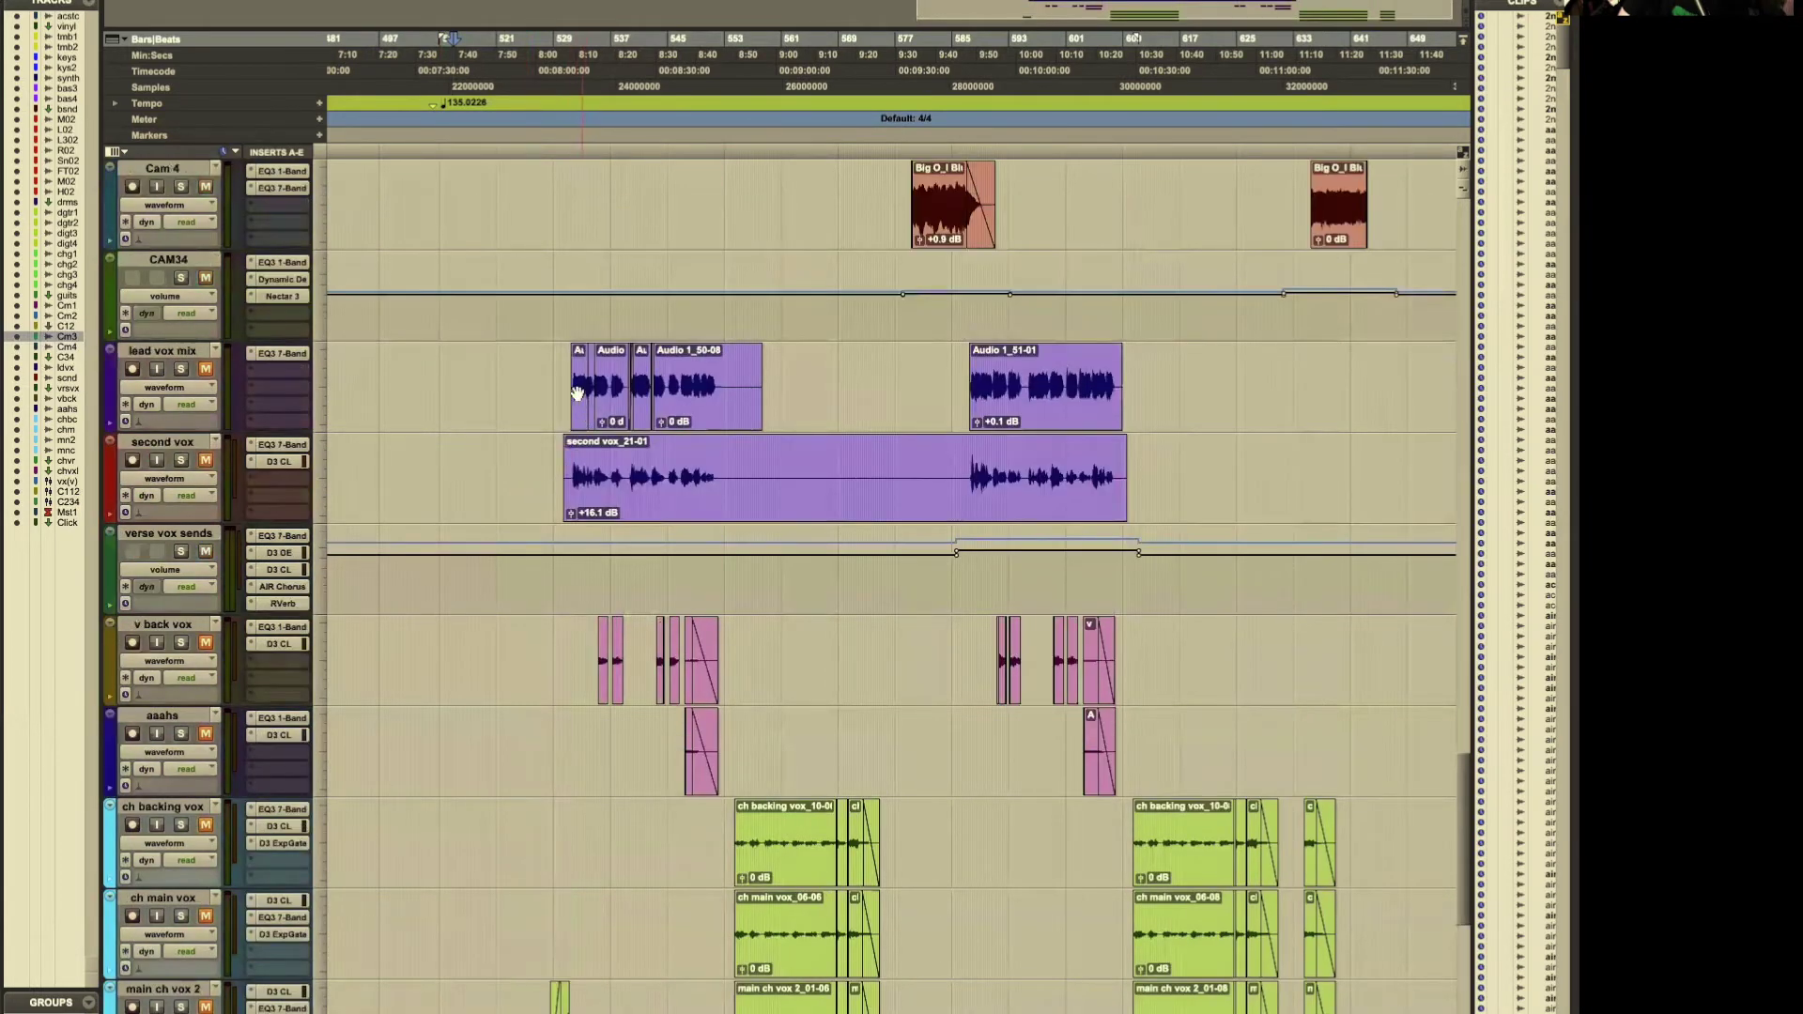
# Step: Play lead vox mix, second vox and verse vox sends soloed from bar 529, then unsolo
pyautogui.click(569, 375)
pyautogui.moveTo(181, 369); pyautogui.dragTo(181, 551)
pyautogui.press('space')
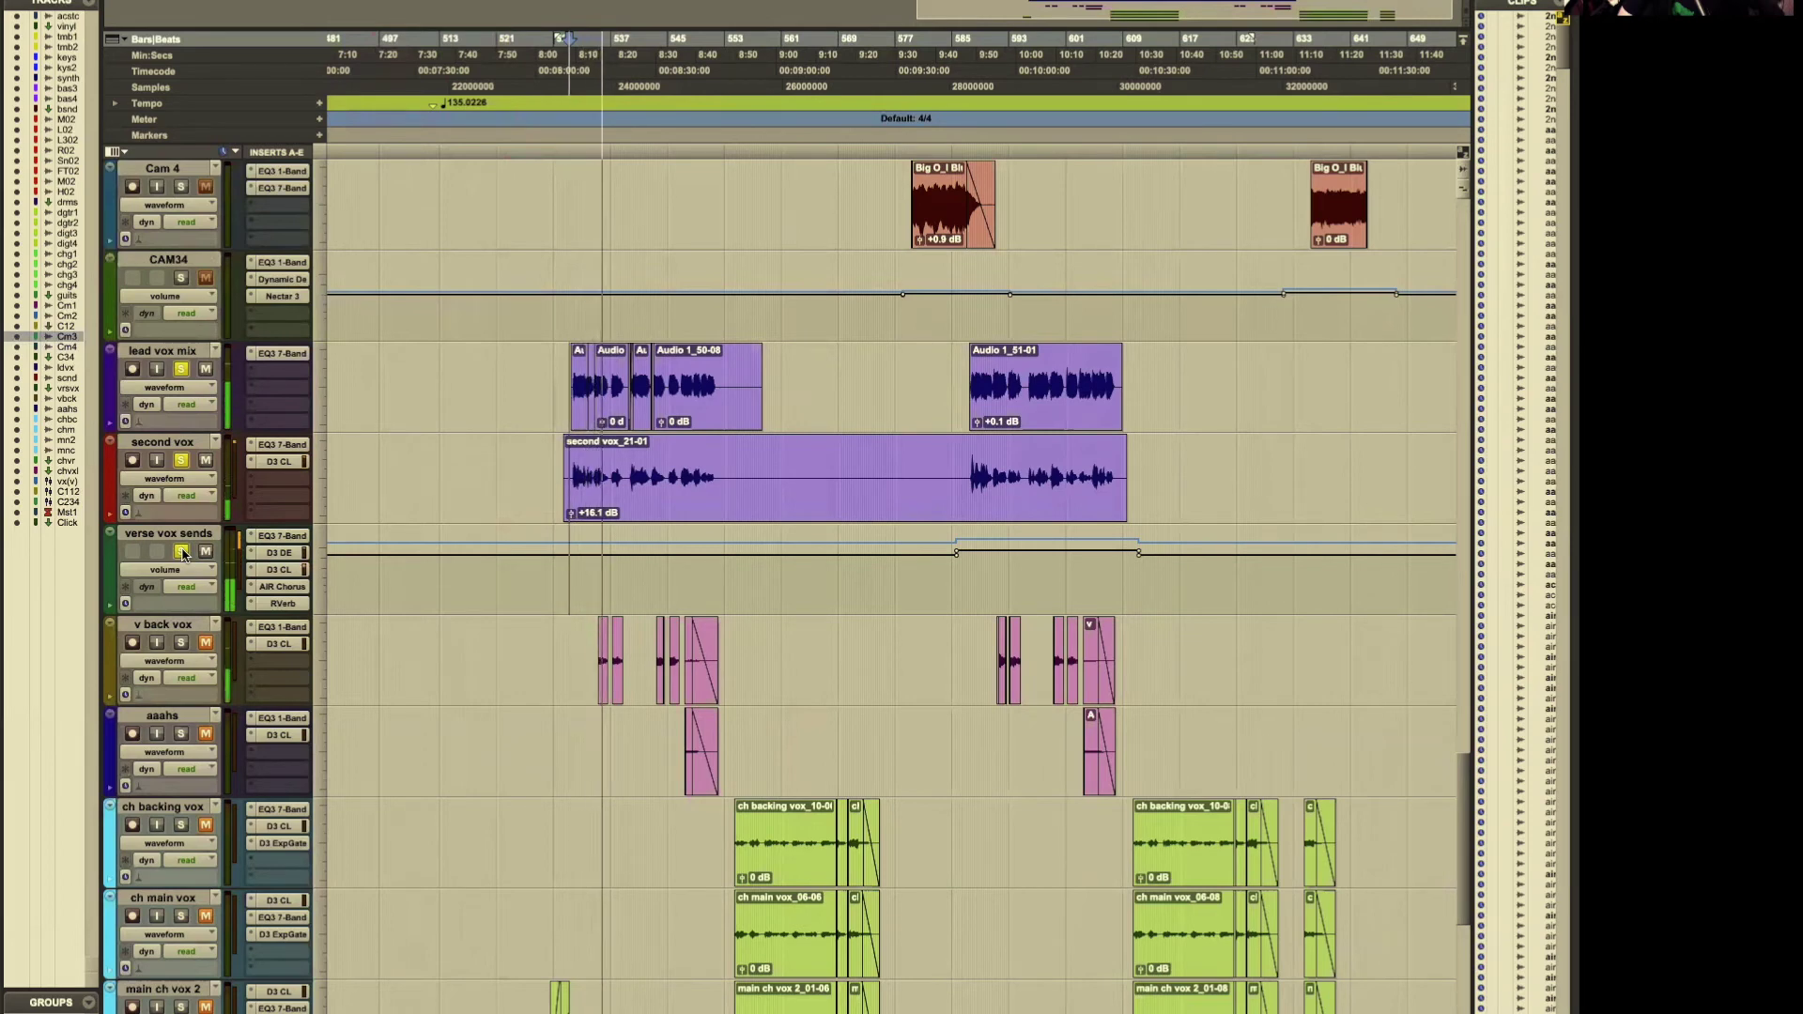
pyautogui.press('space')
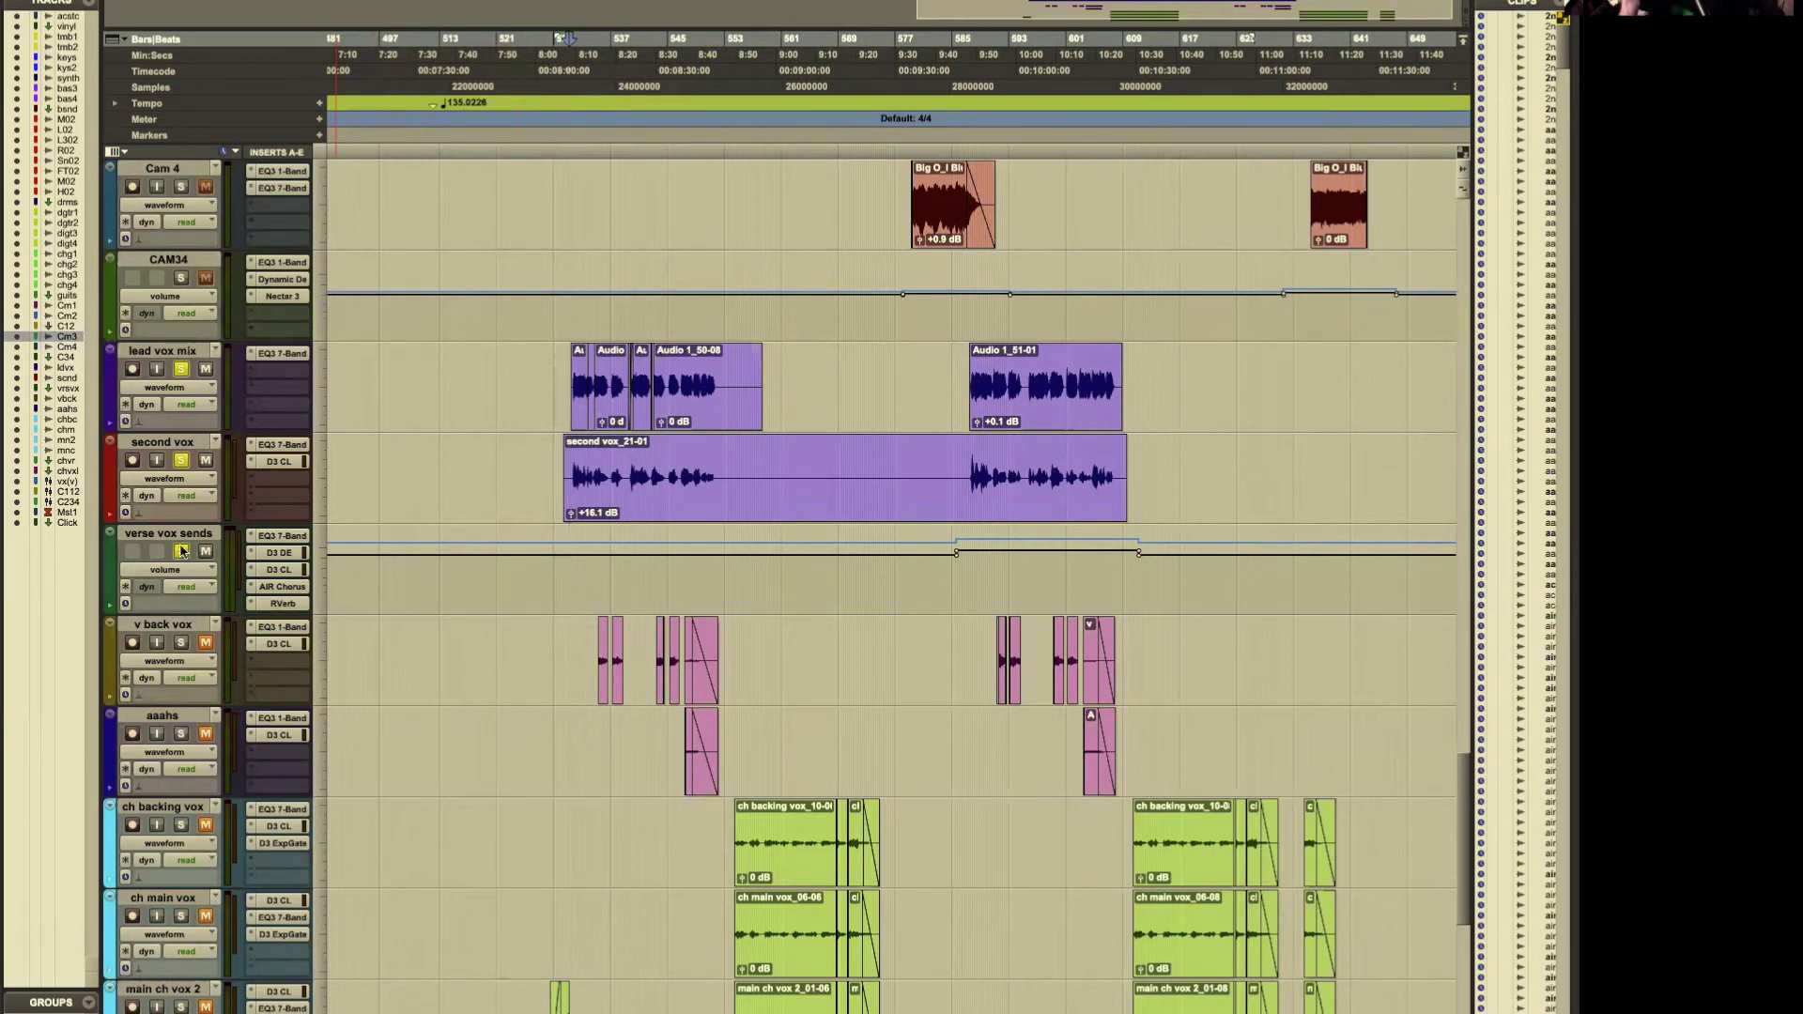
pyautogui.click(181, 551)
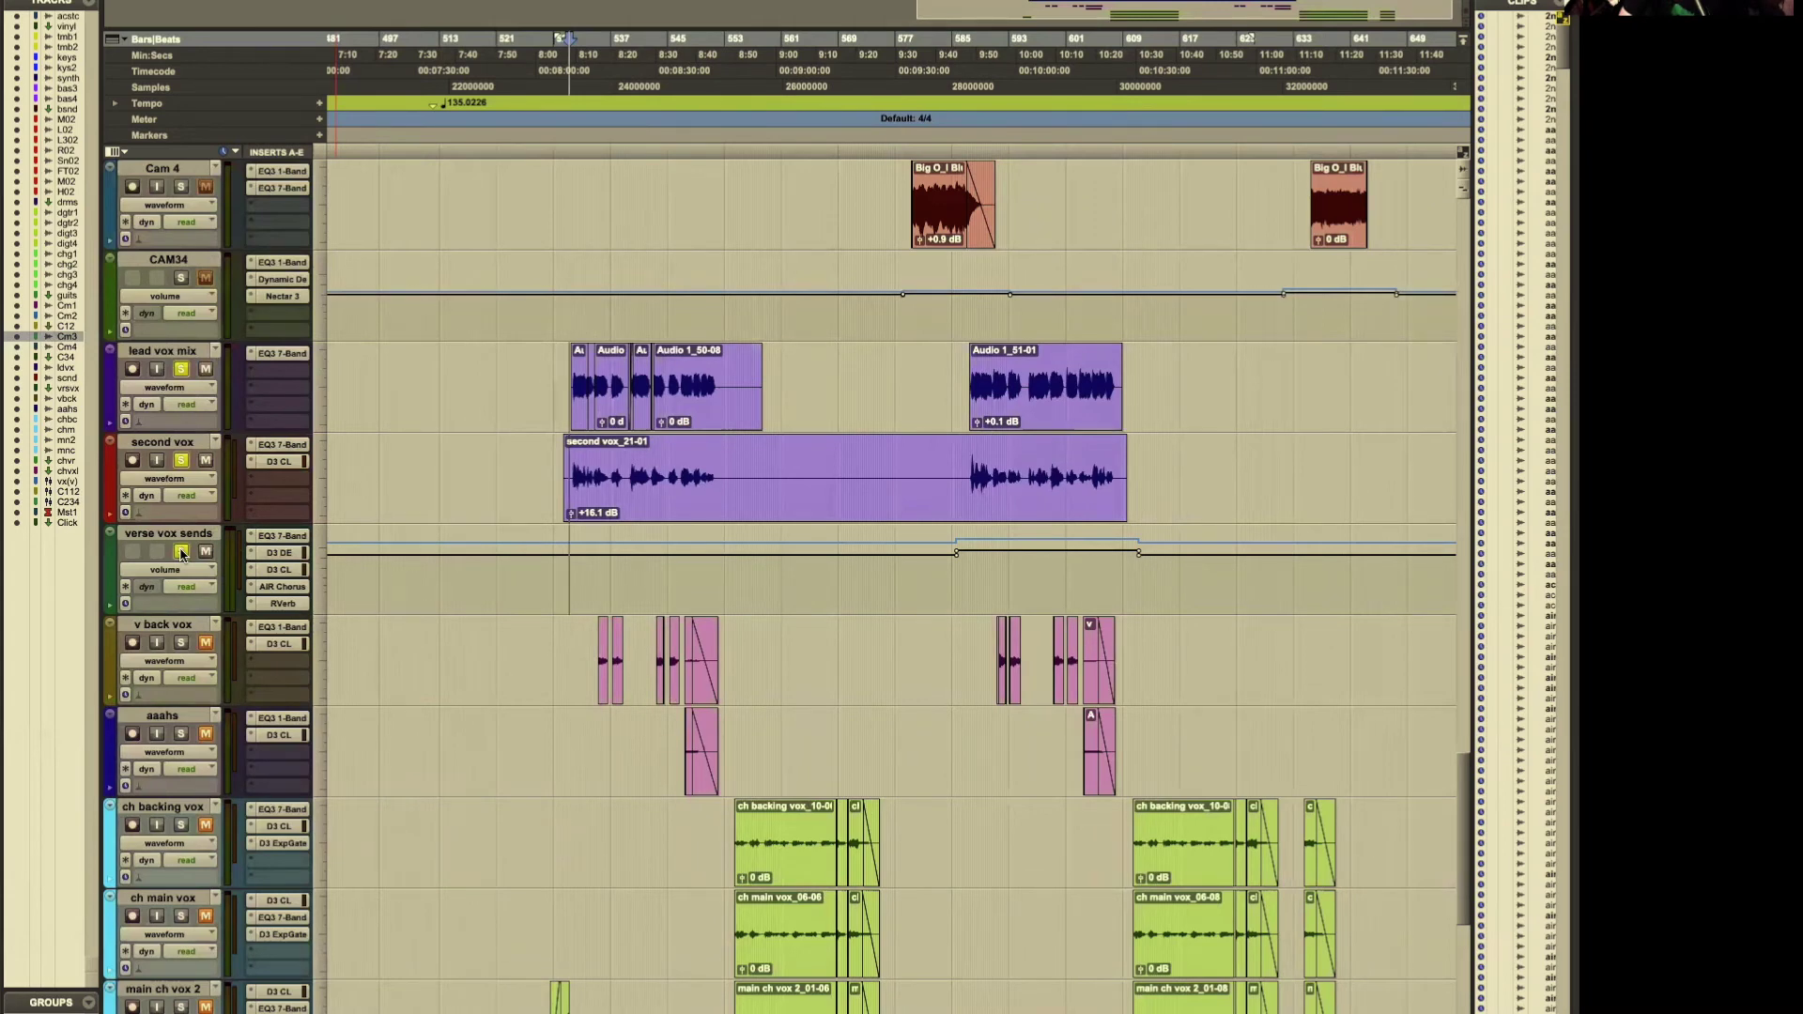
pyautogui.click(182, 553)
# Step: Clear the vocal solos and play the full mix from just after bar 529 to about 8:45
pyautogui.click(206, 644)
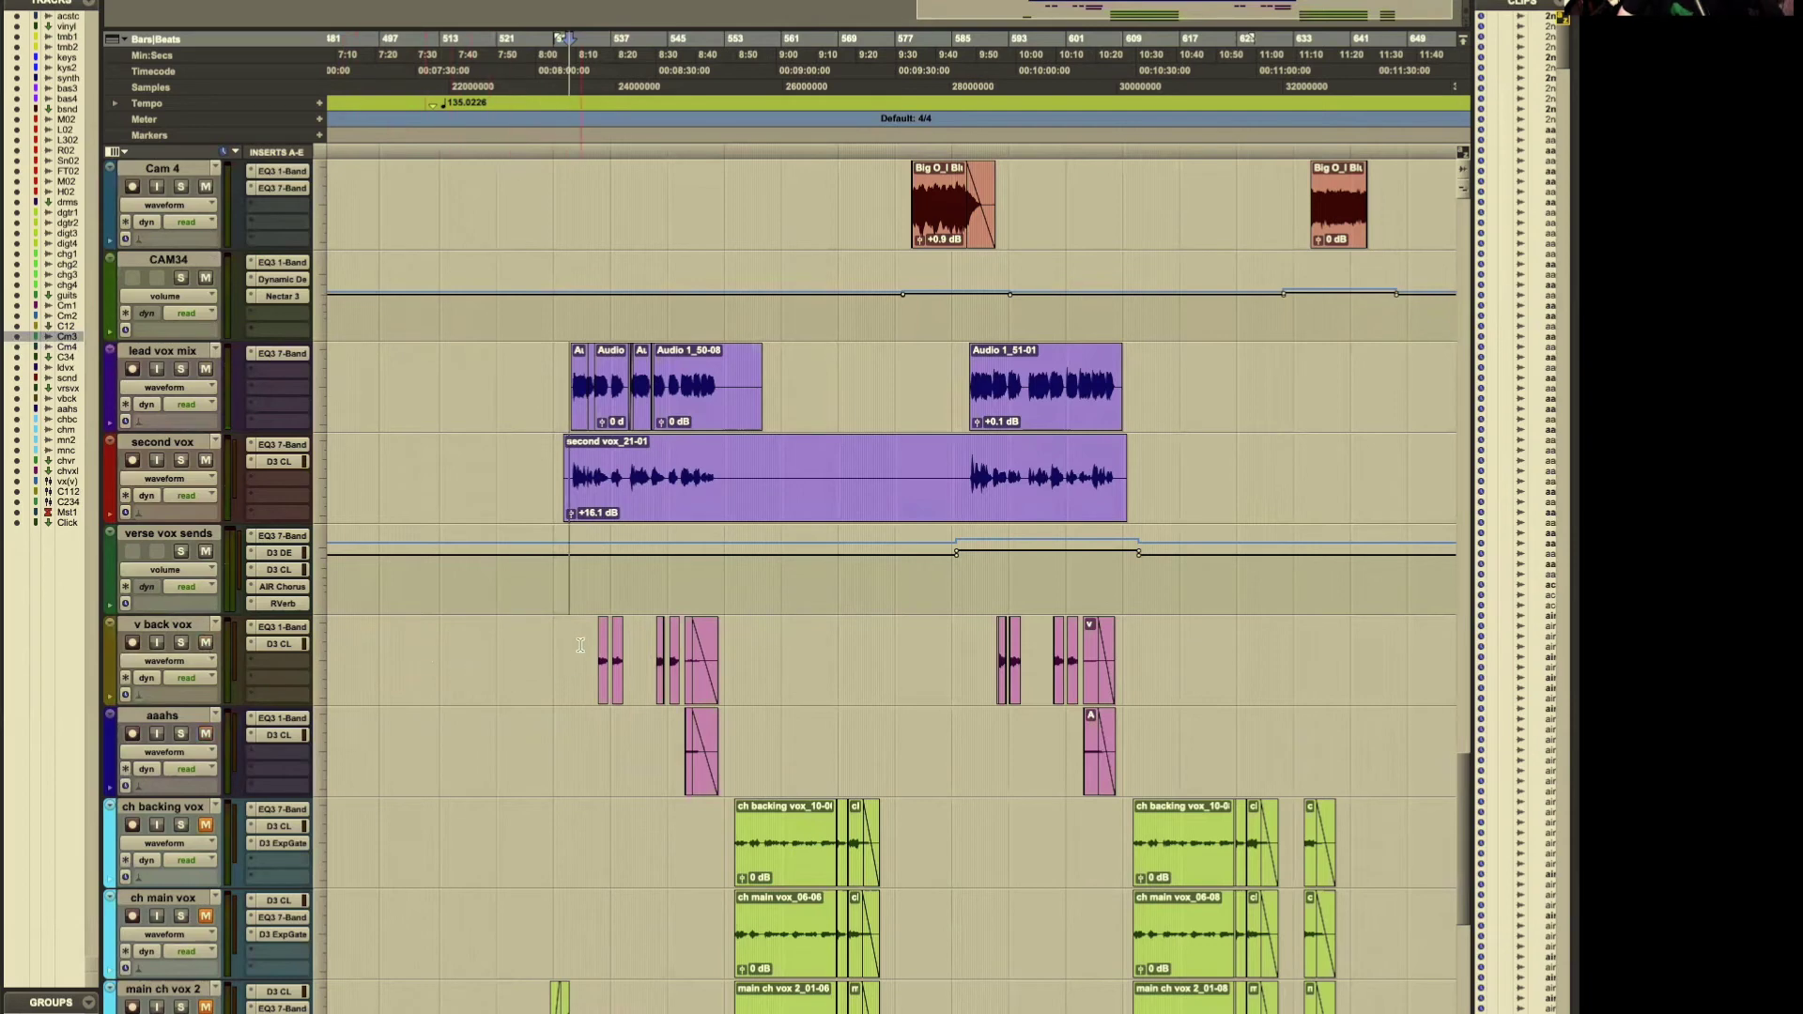
pyautogui.click(585, 640)
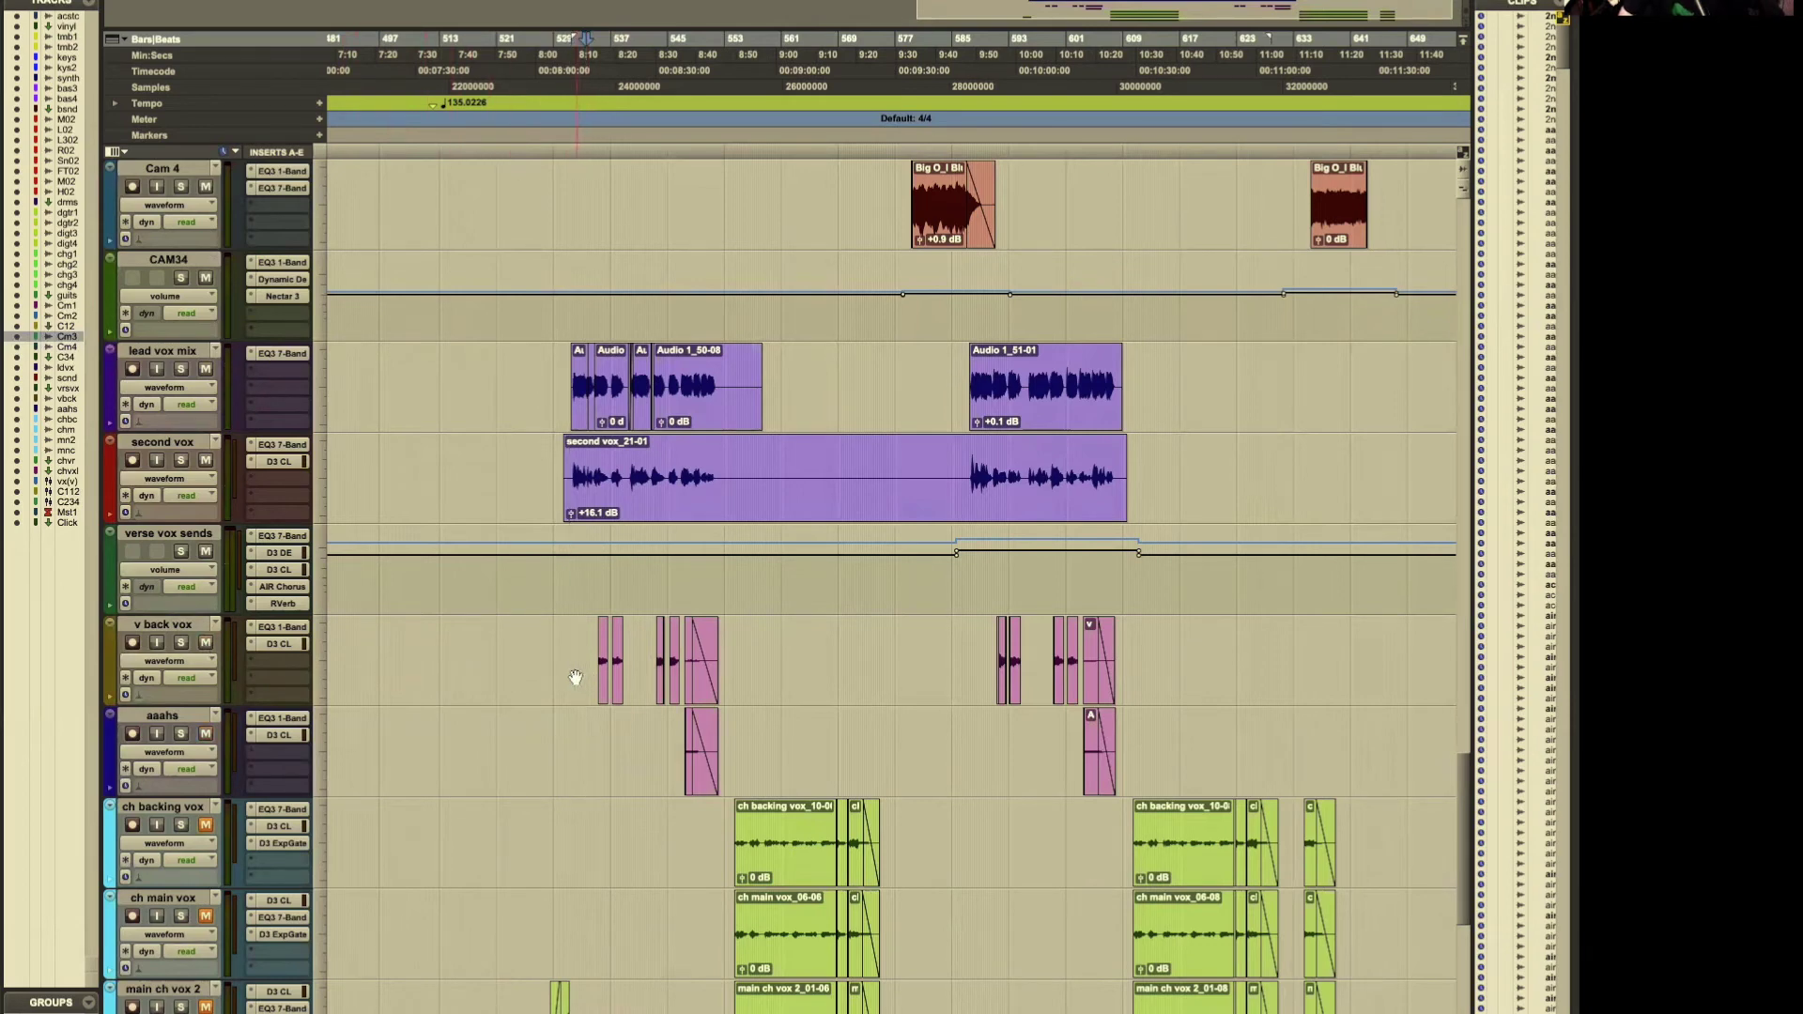
pyautogui.press('space')
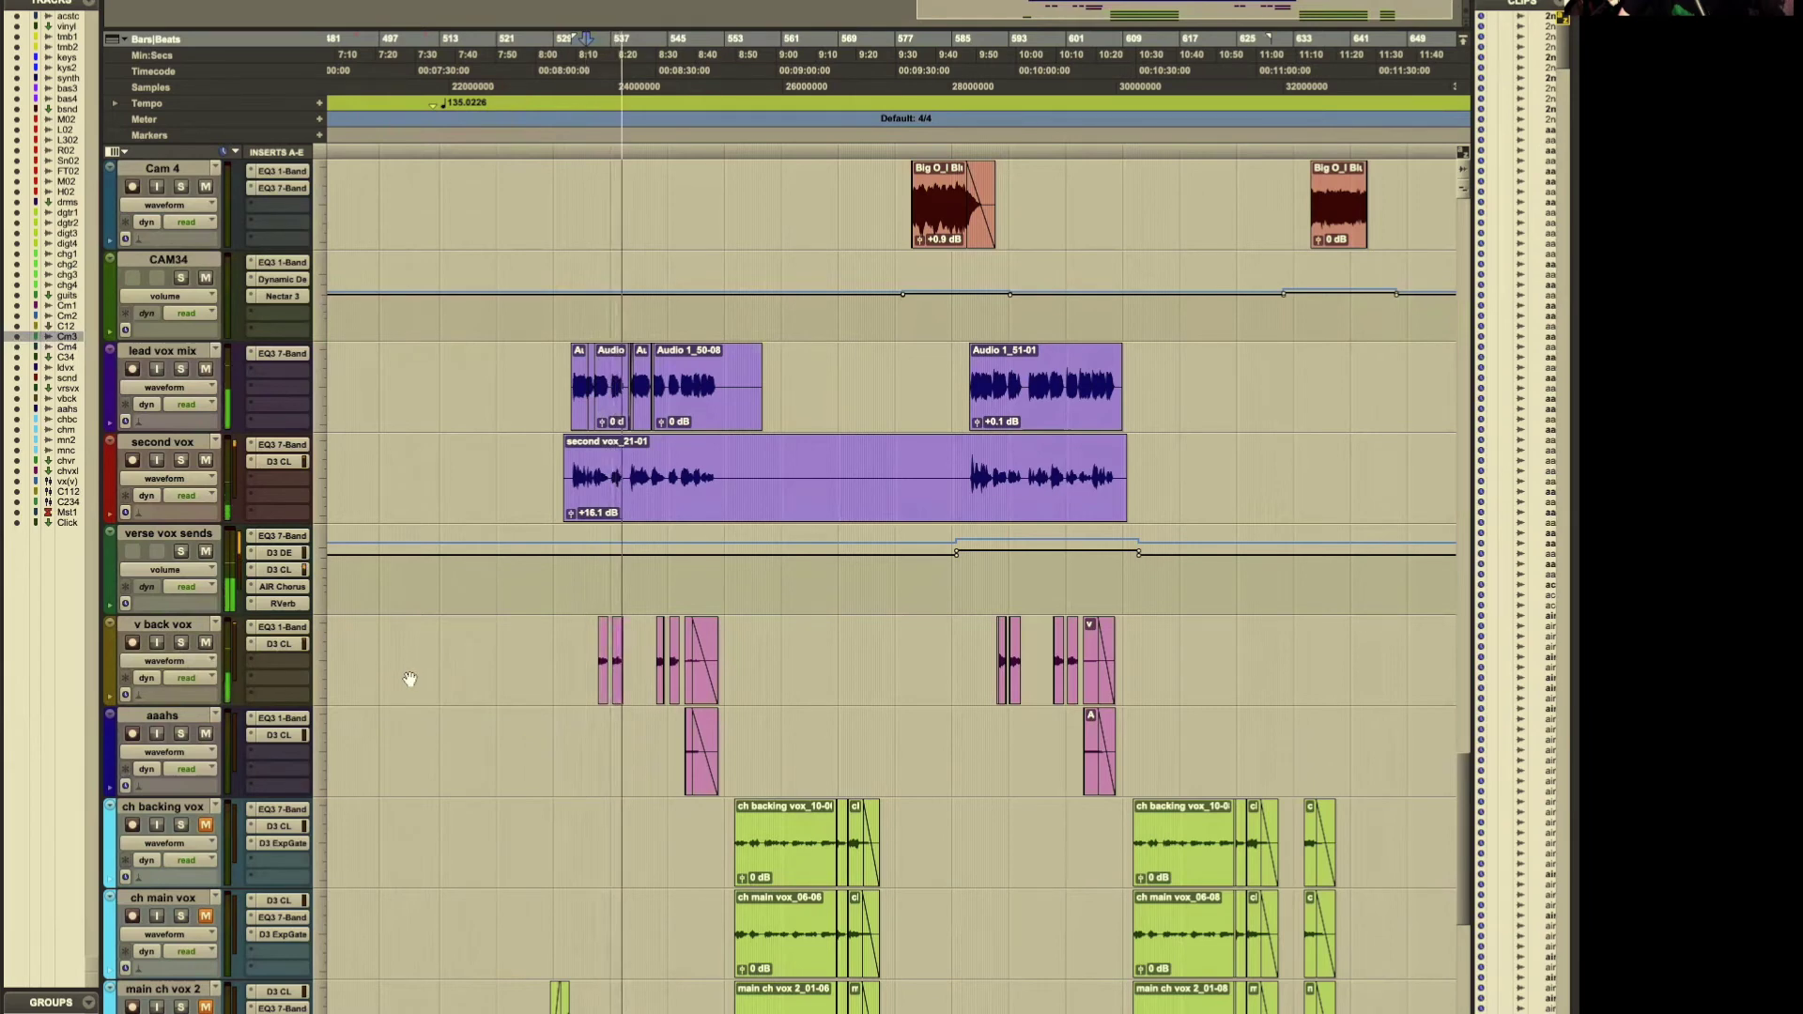
pyautogui.press('space')
pyautogui.scroll(-2, 535, 713)
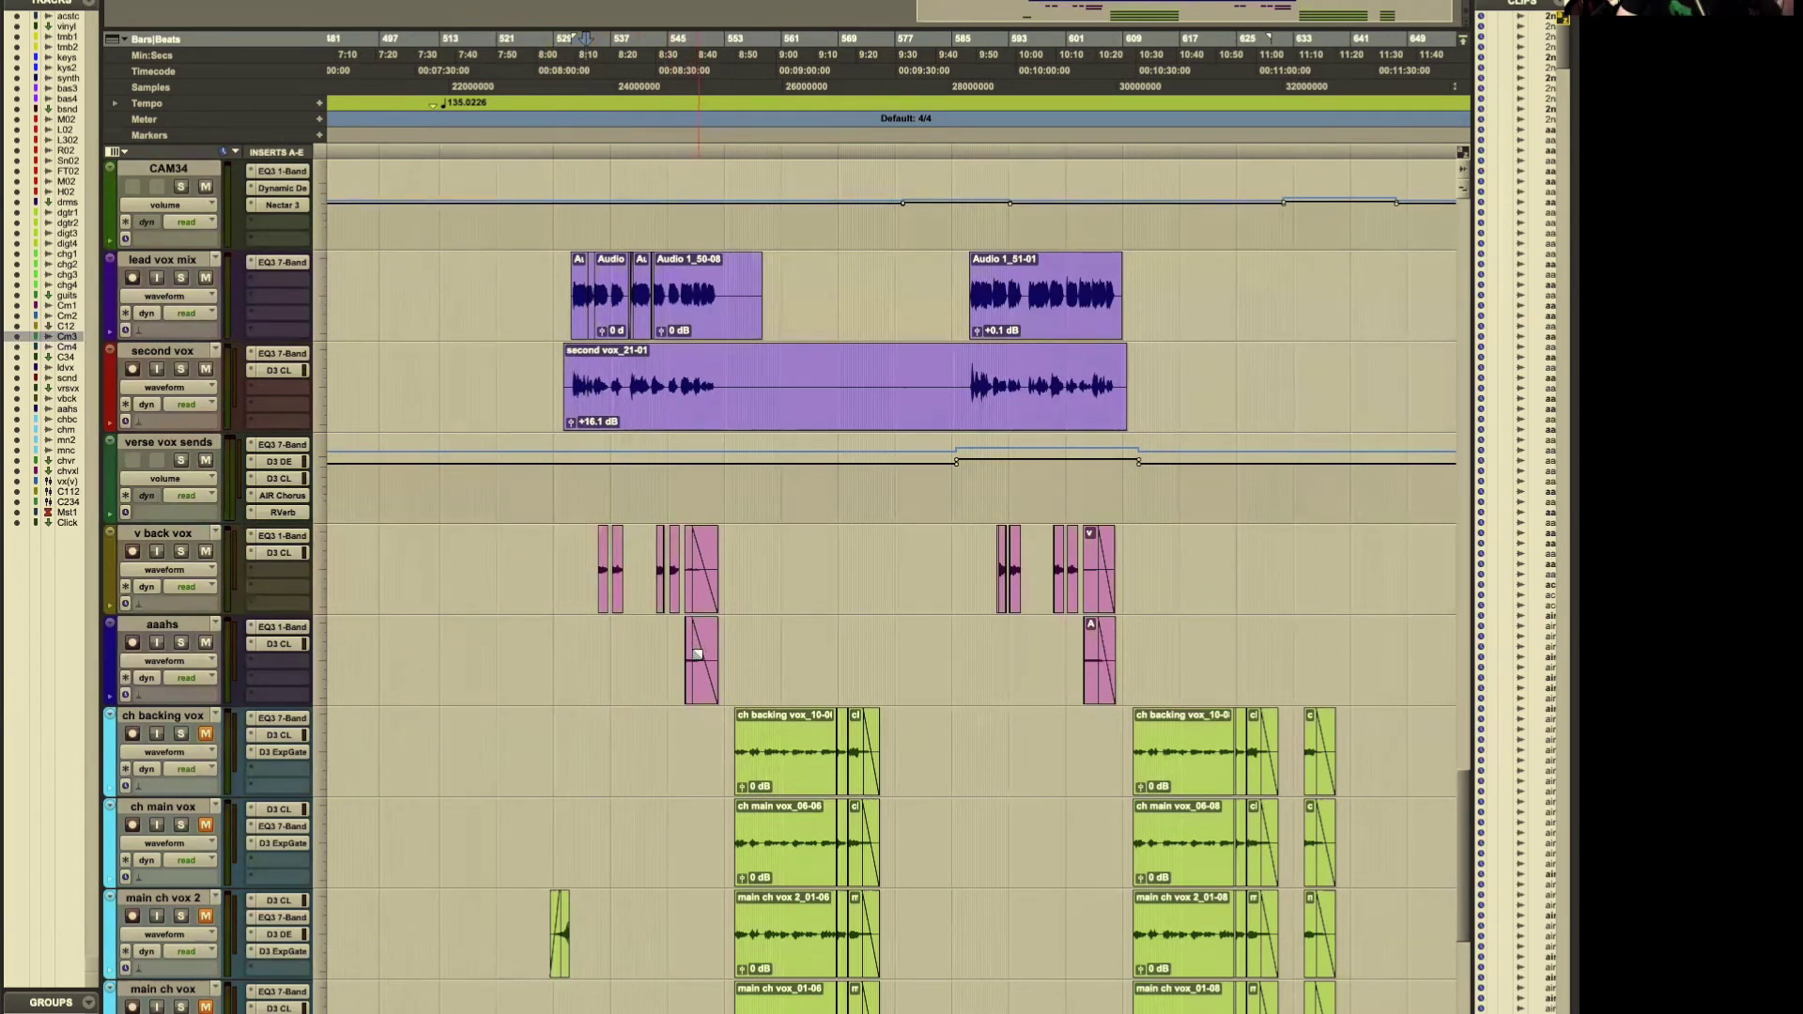
pyautogui.scroll(-2, 452, 725)
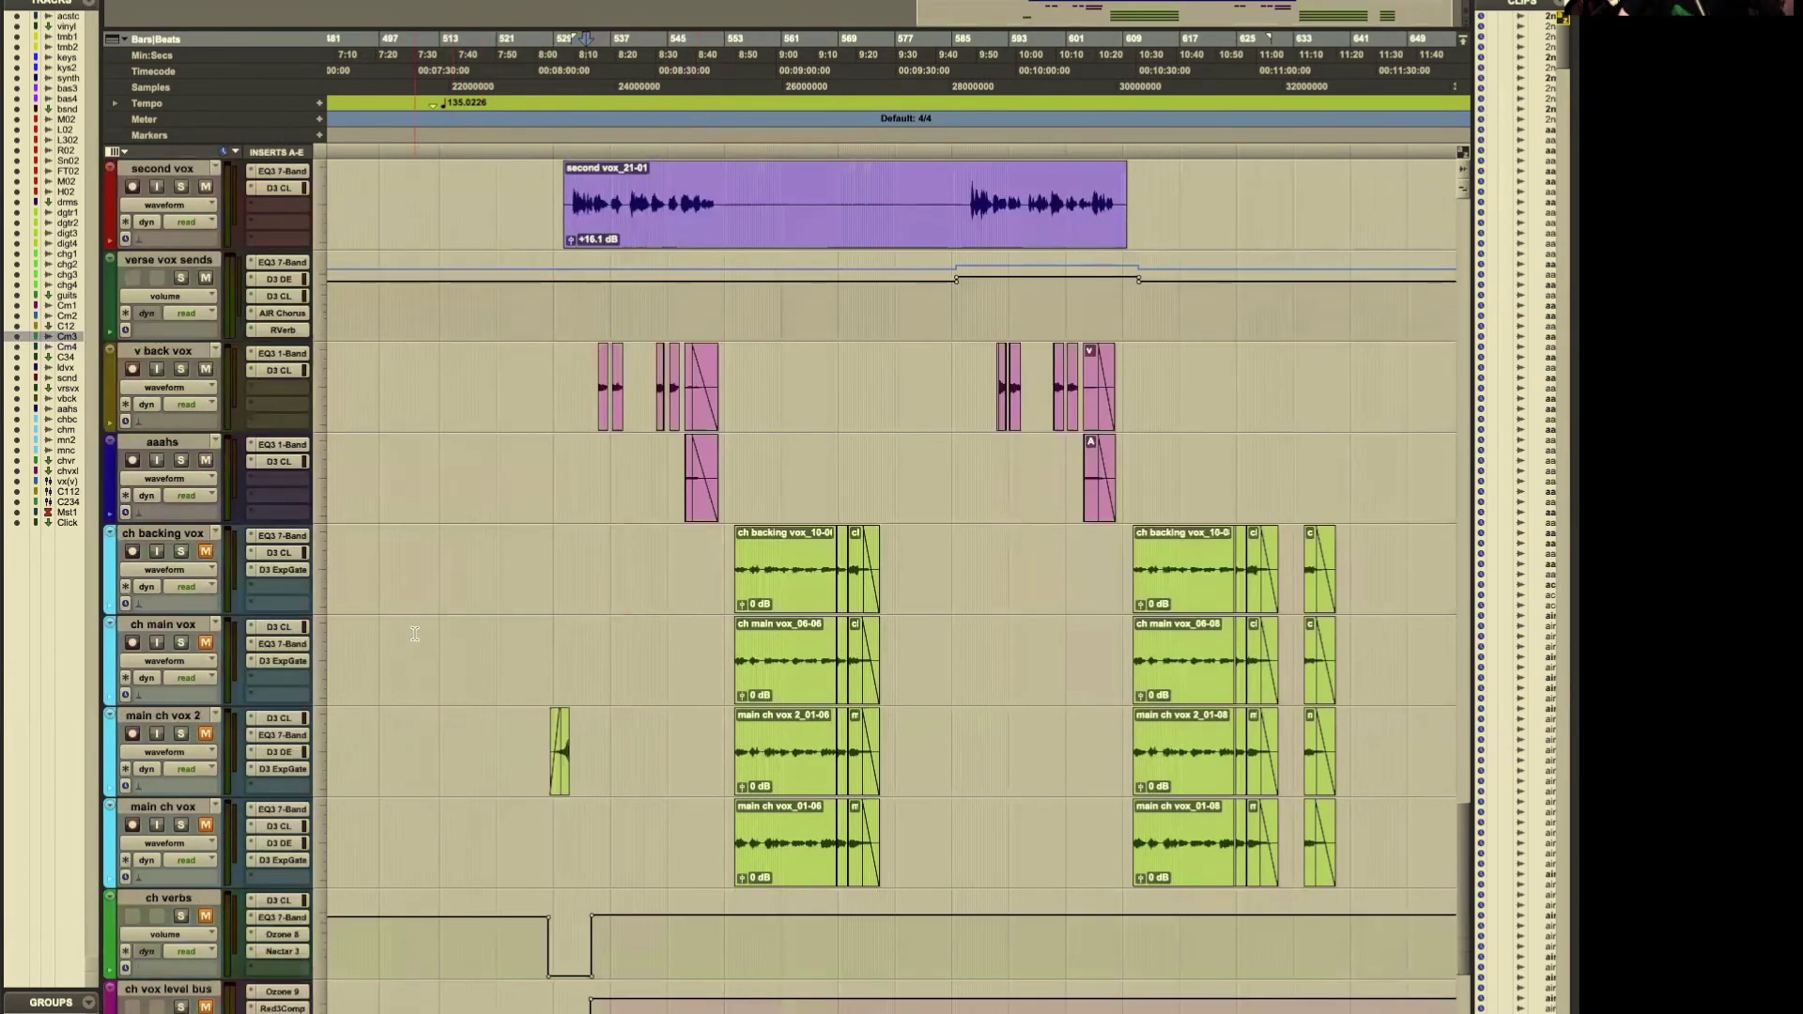
# Step: Play the ch vocal tracks and ch vox level bus soloed from the ch backing vox clip, then clear solos
pyautogui.click(733, 562)
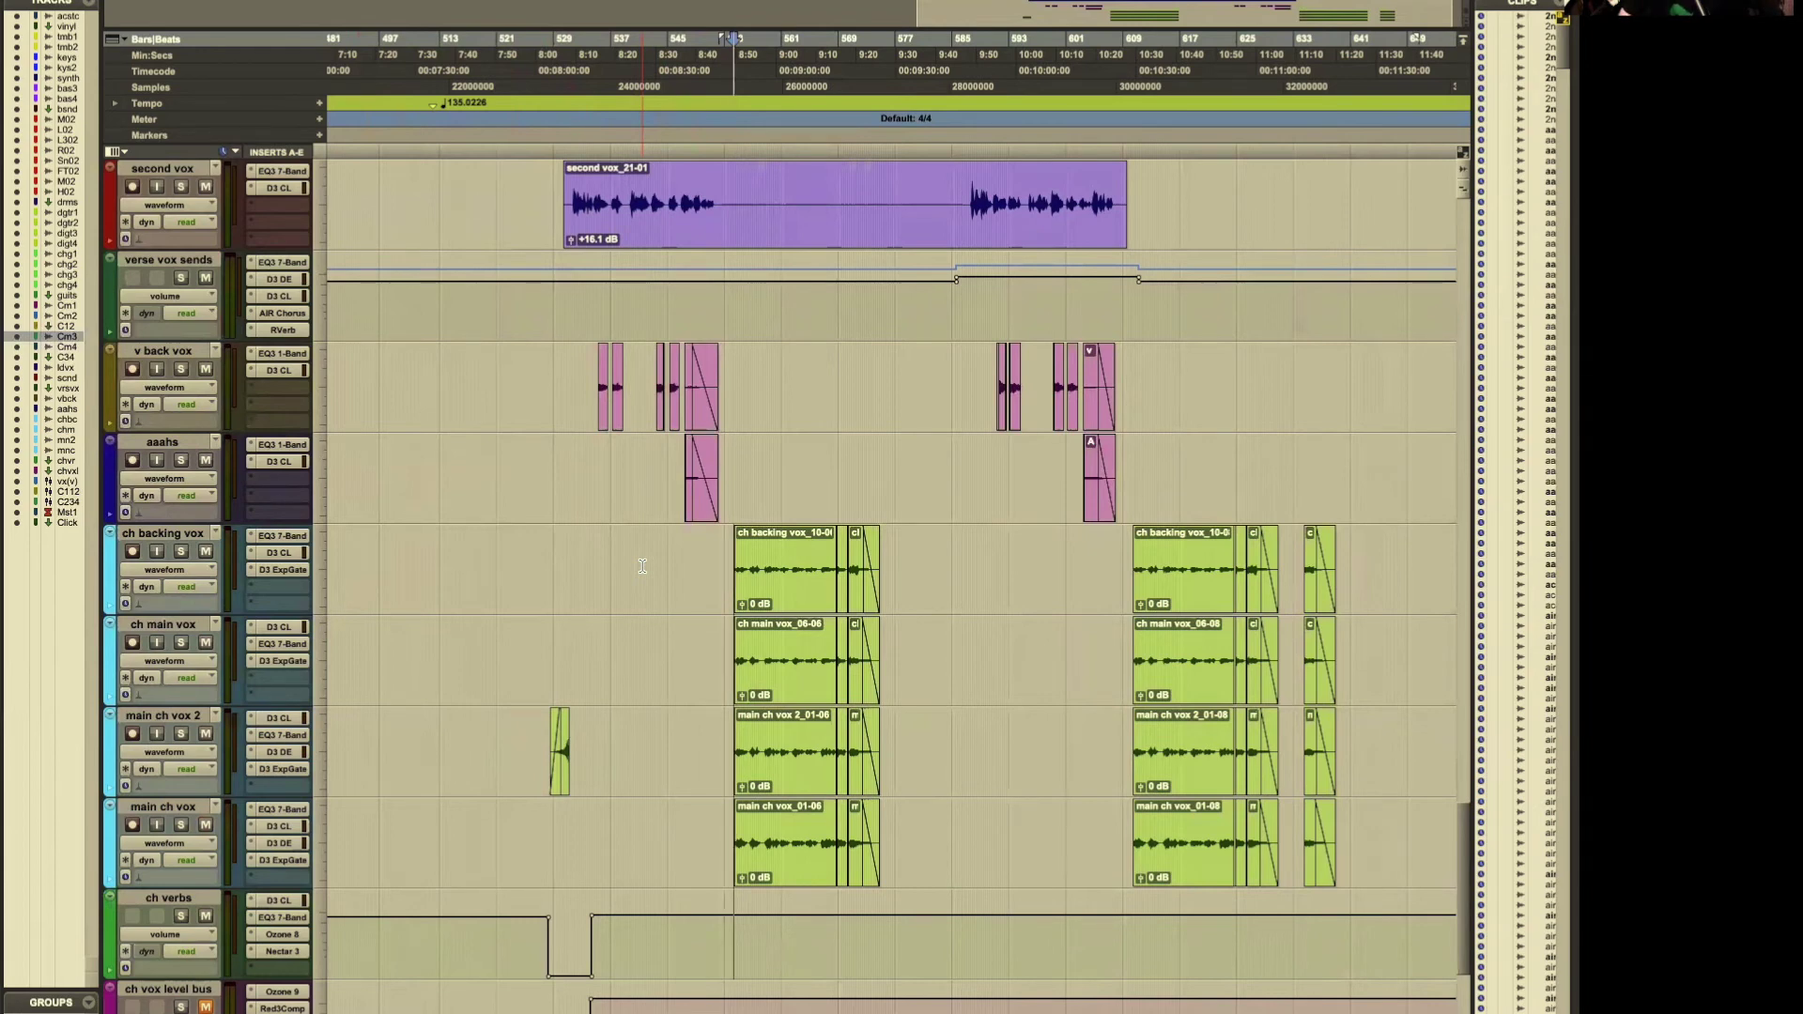
pyautogui.scroll(-3, 413, 742)
pyautogui.click(181, 917)
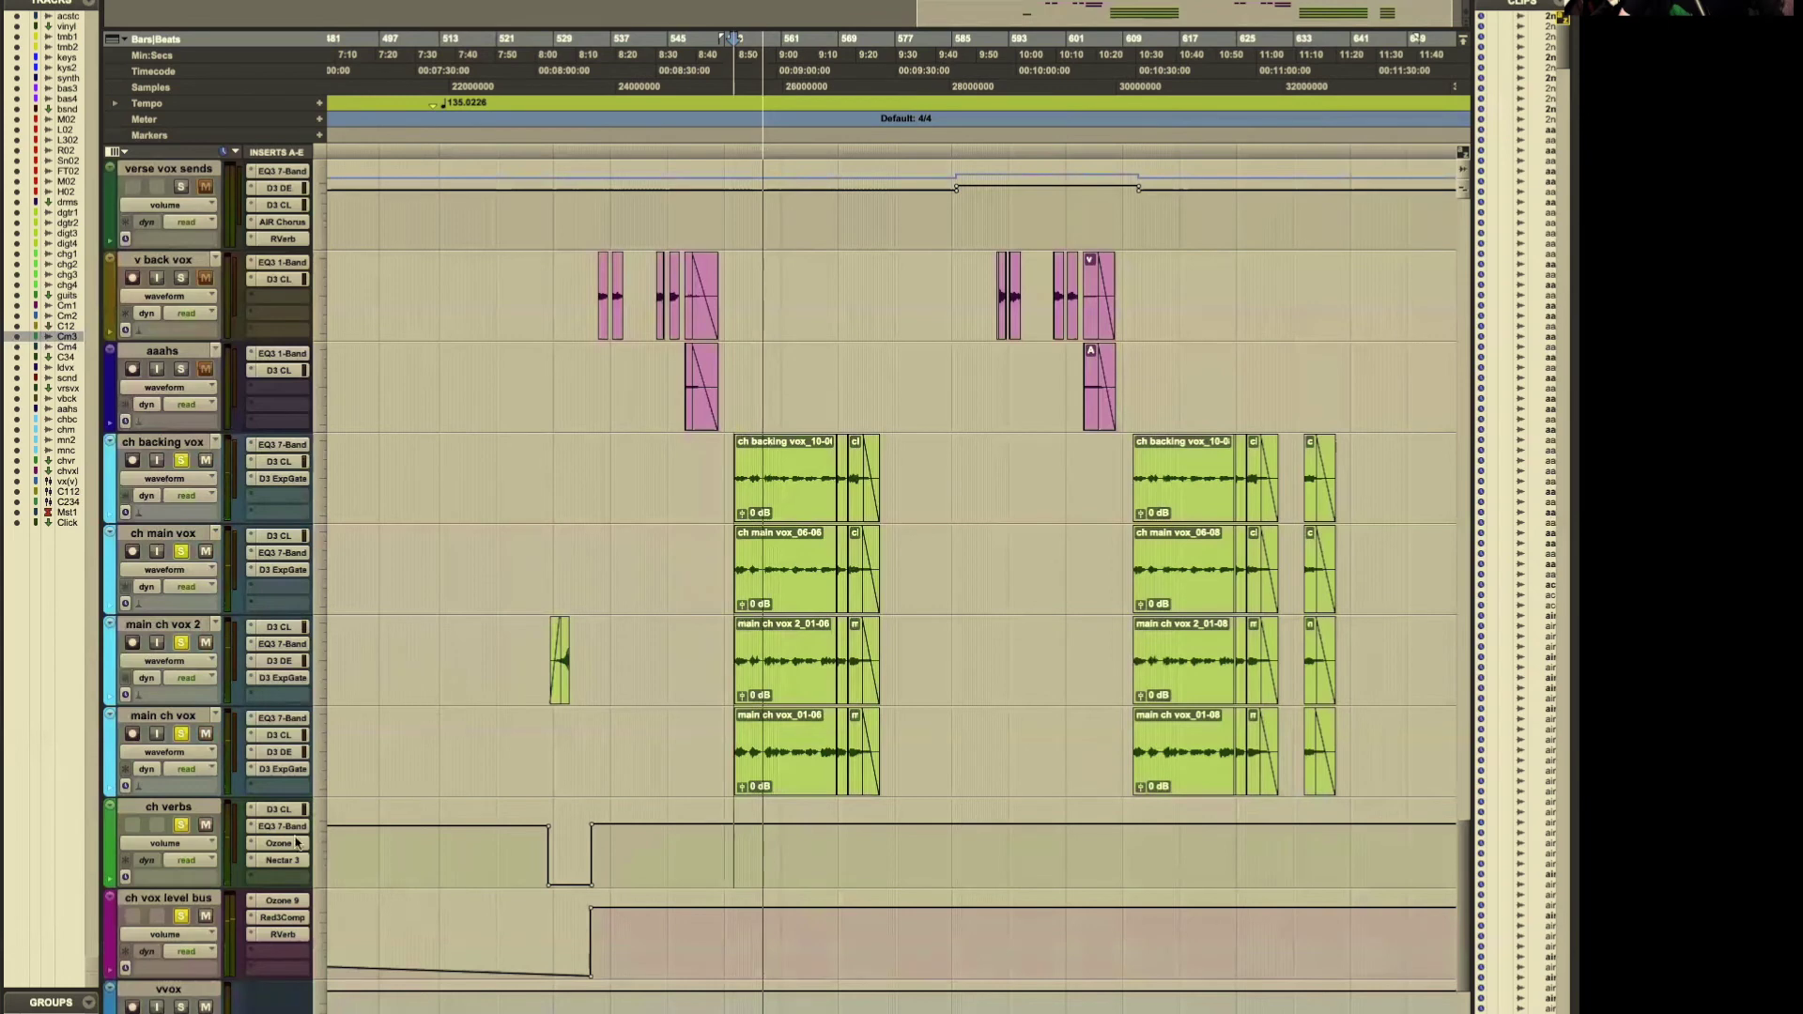
pyautogui.keyDown('alt'); pyautogui.click(181, 915); pyautogui.keyUp('alt')
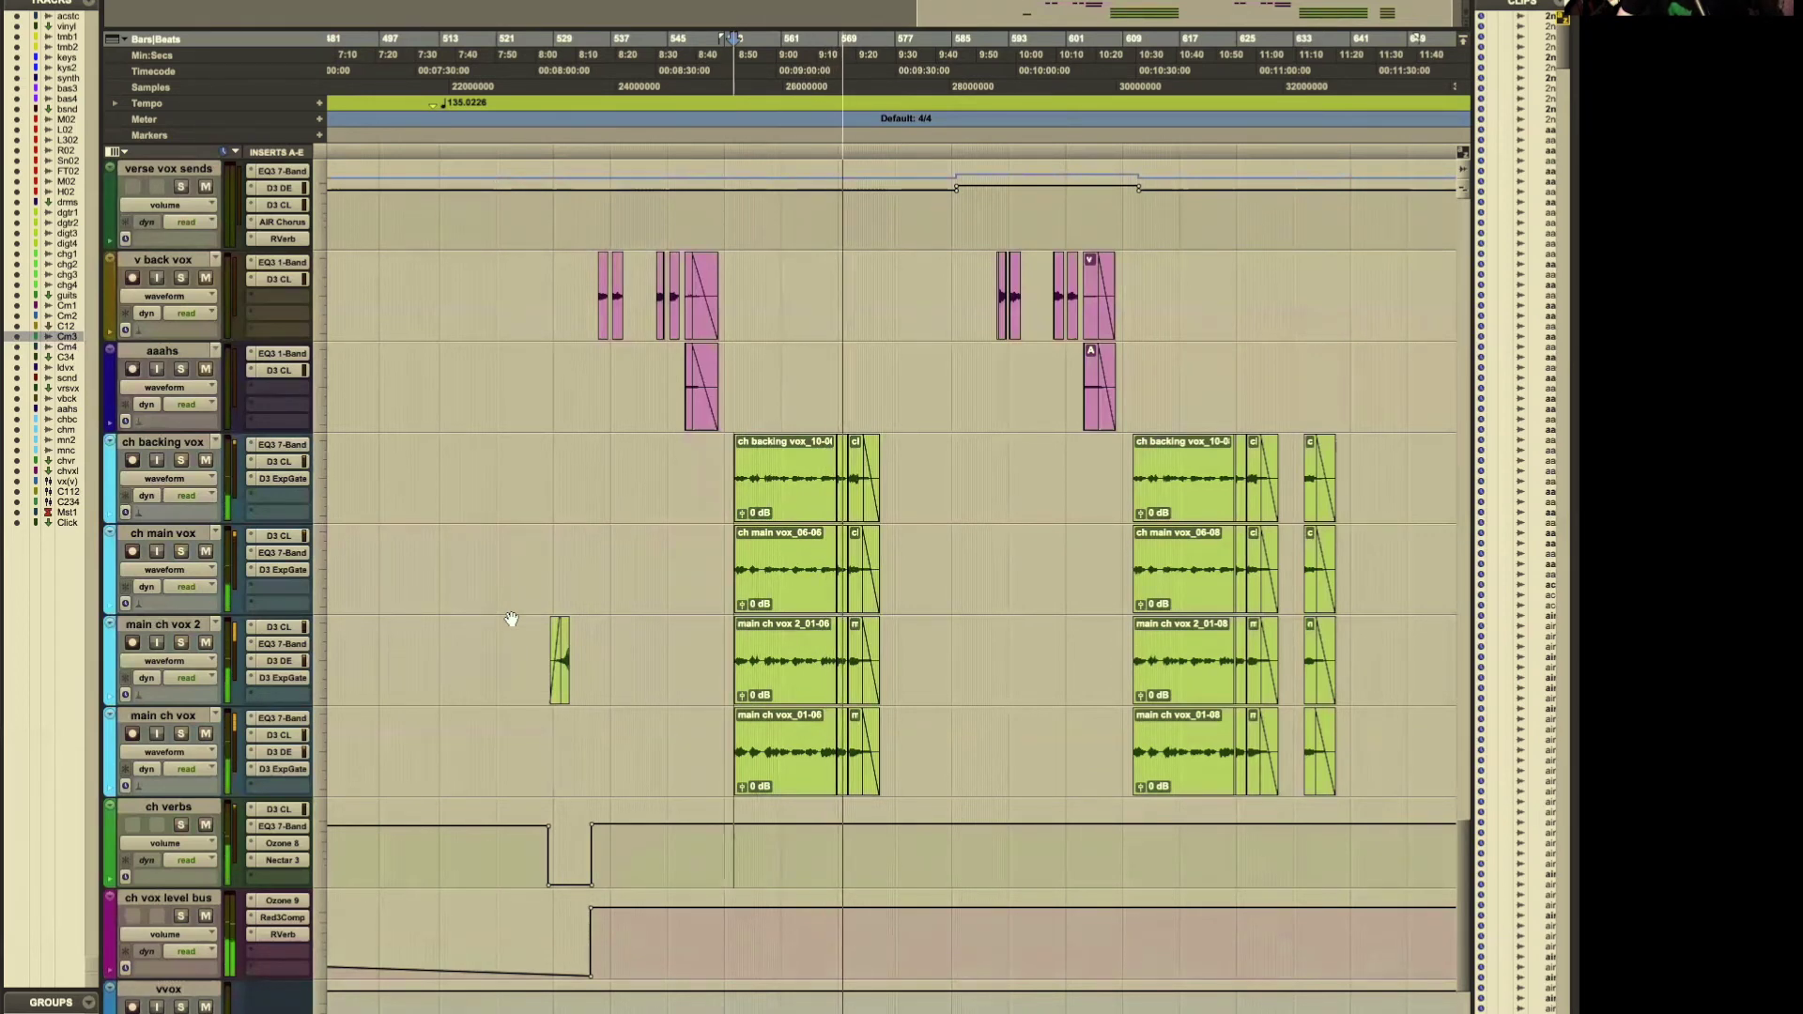
pyautogui.press('space')
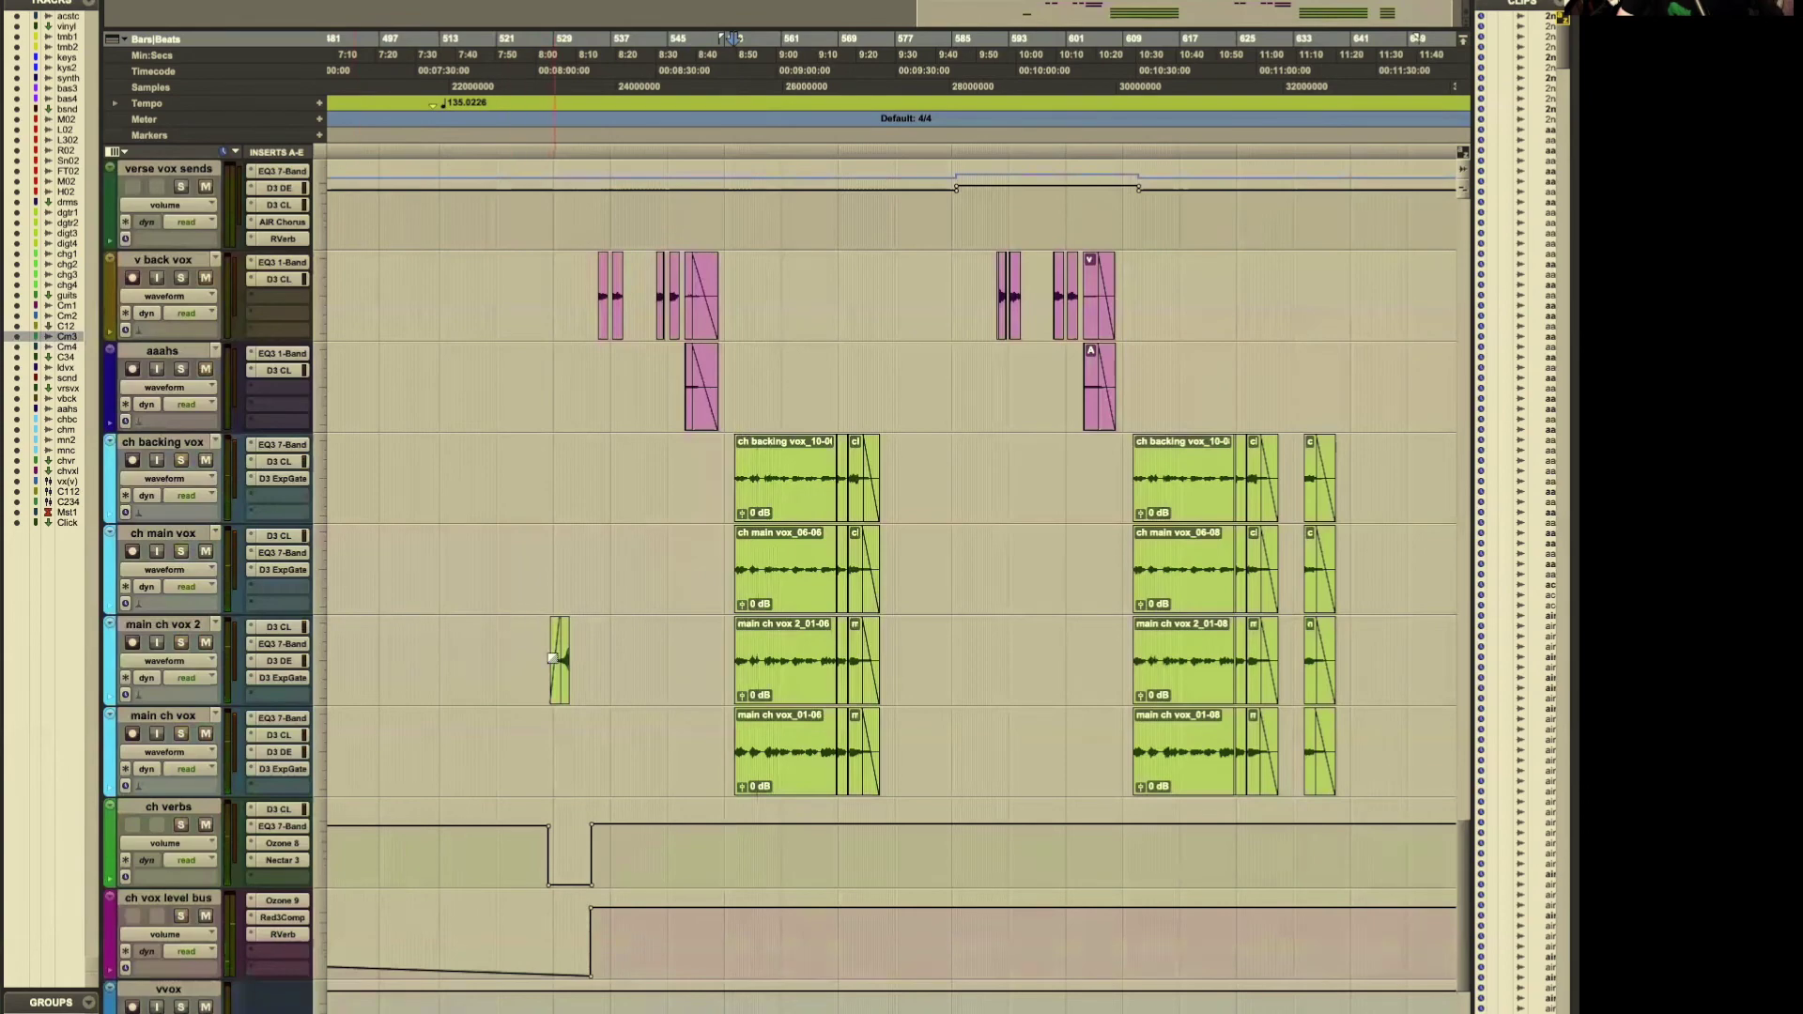
# Step: Scroll through the session to the guits, Cam 1–4, CAM12 and CAM34 guitar tracks
pyautogui.scroll(-5, 528, 650)
pyautogui.scroll(15, 528, 652)
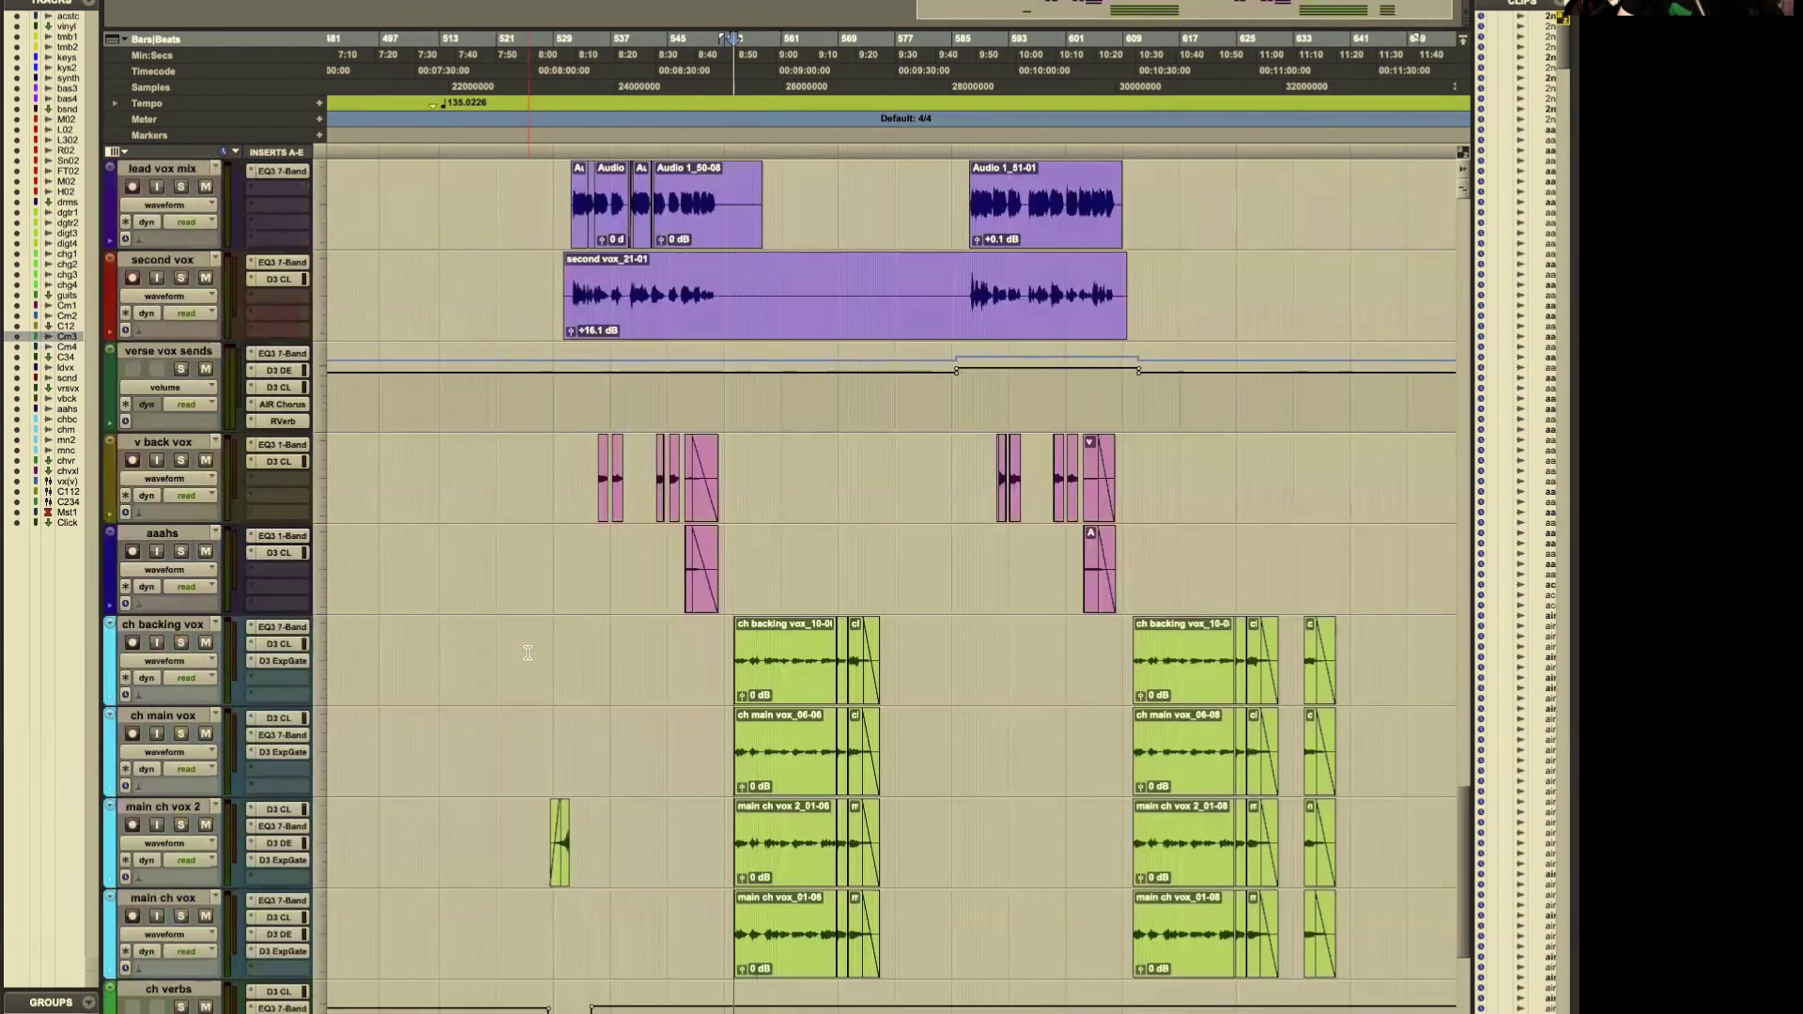
pyautogui.scroll(8, 527, 651)
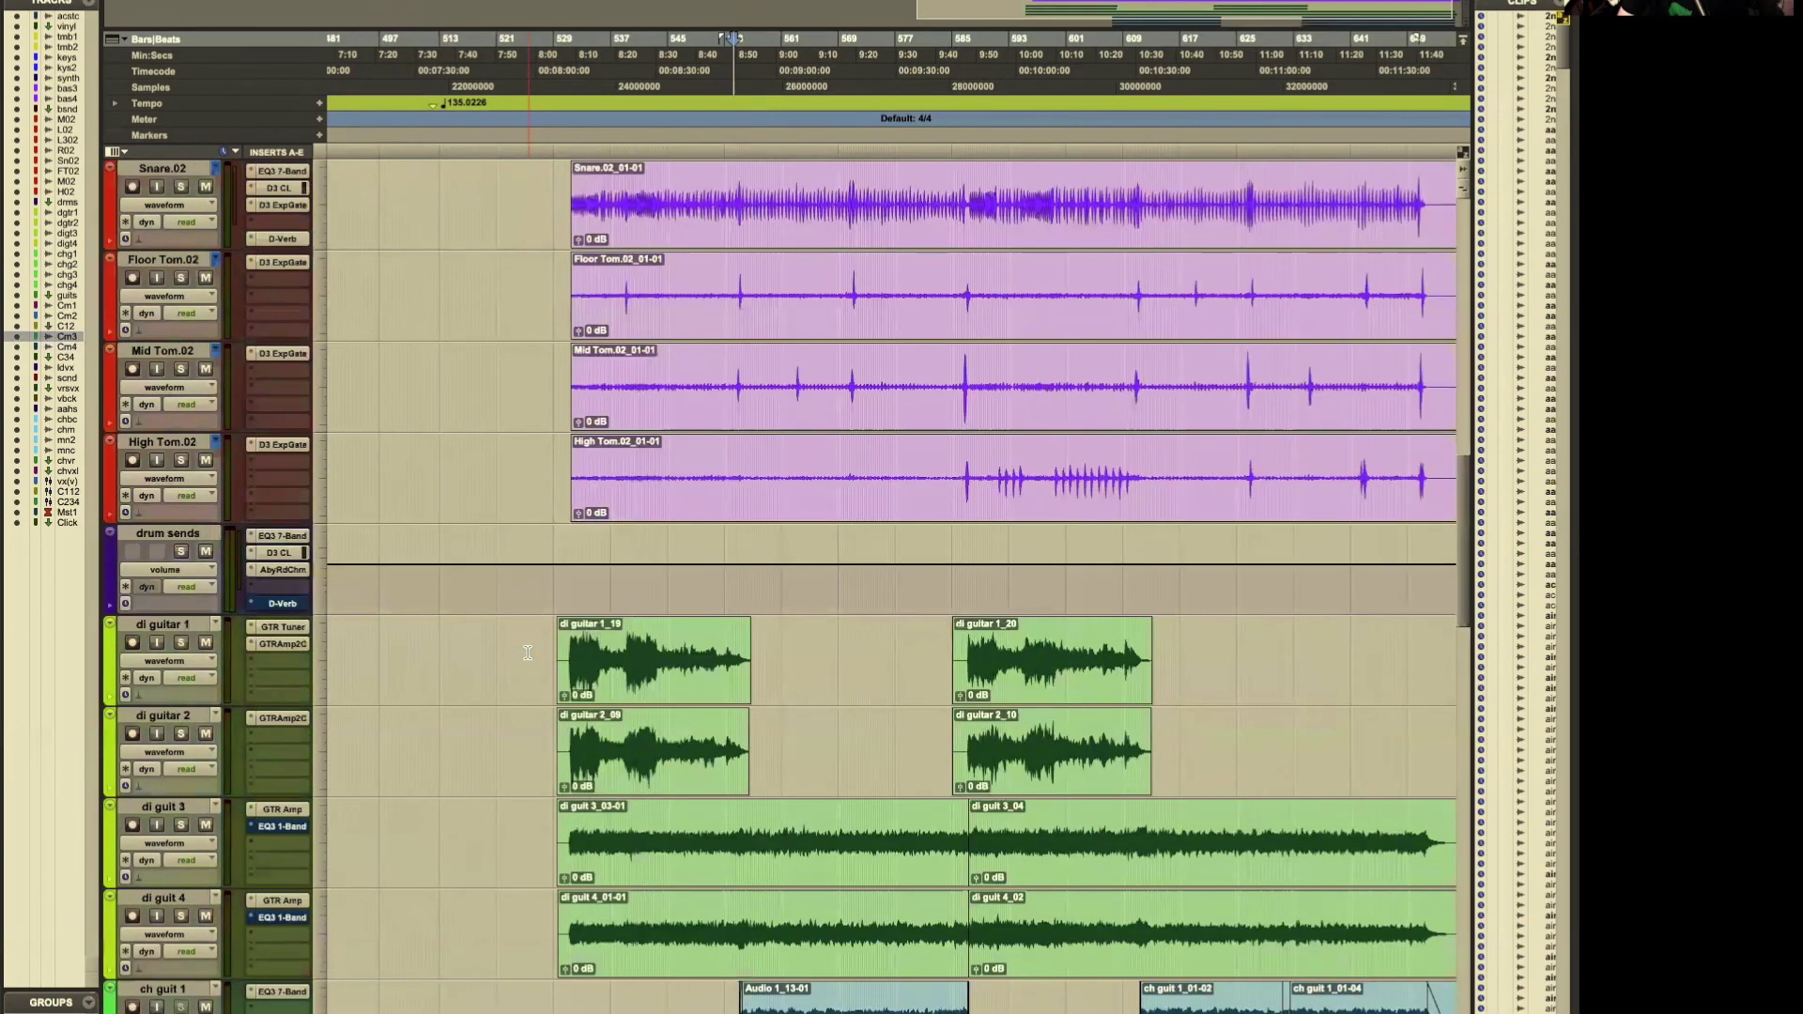
pyautogui.scroll(10, 528, 652)
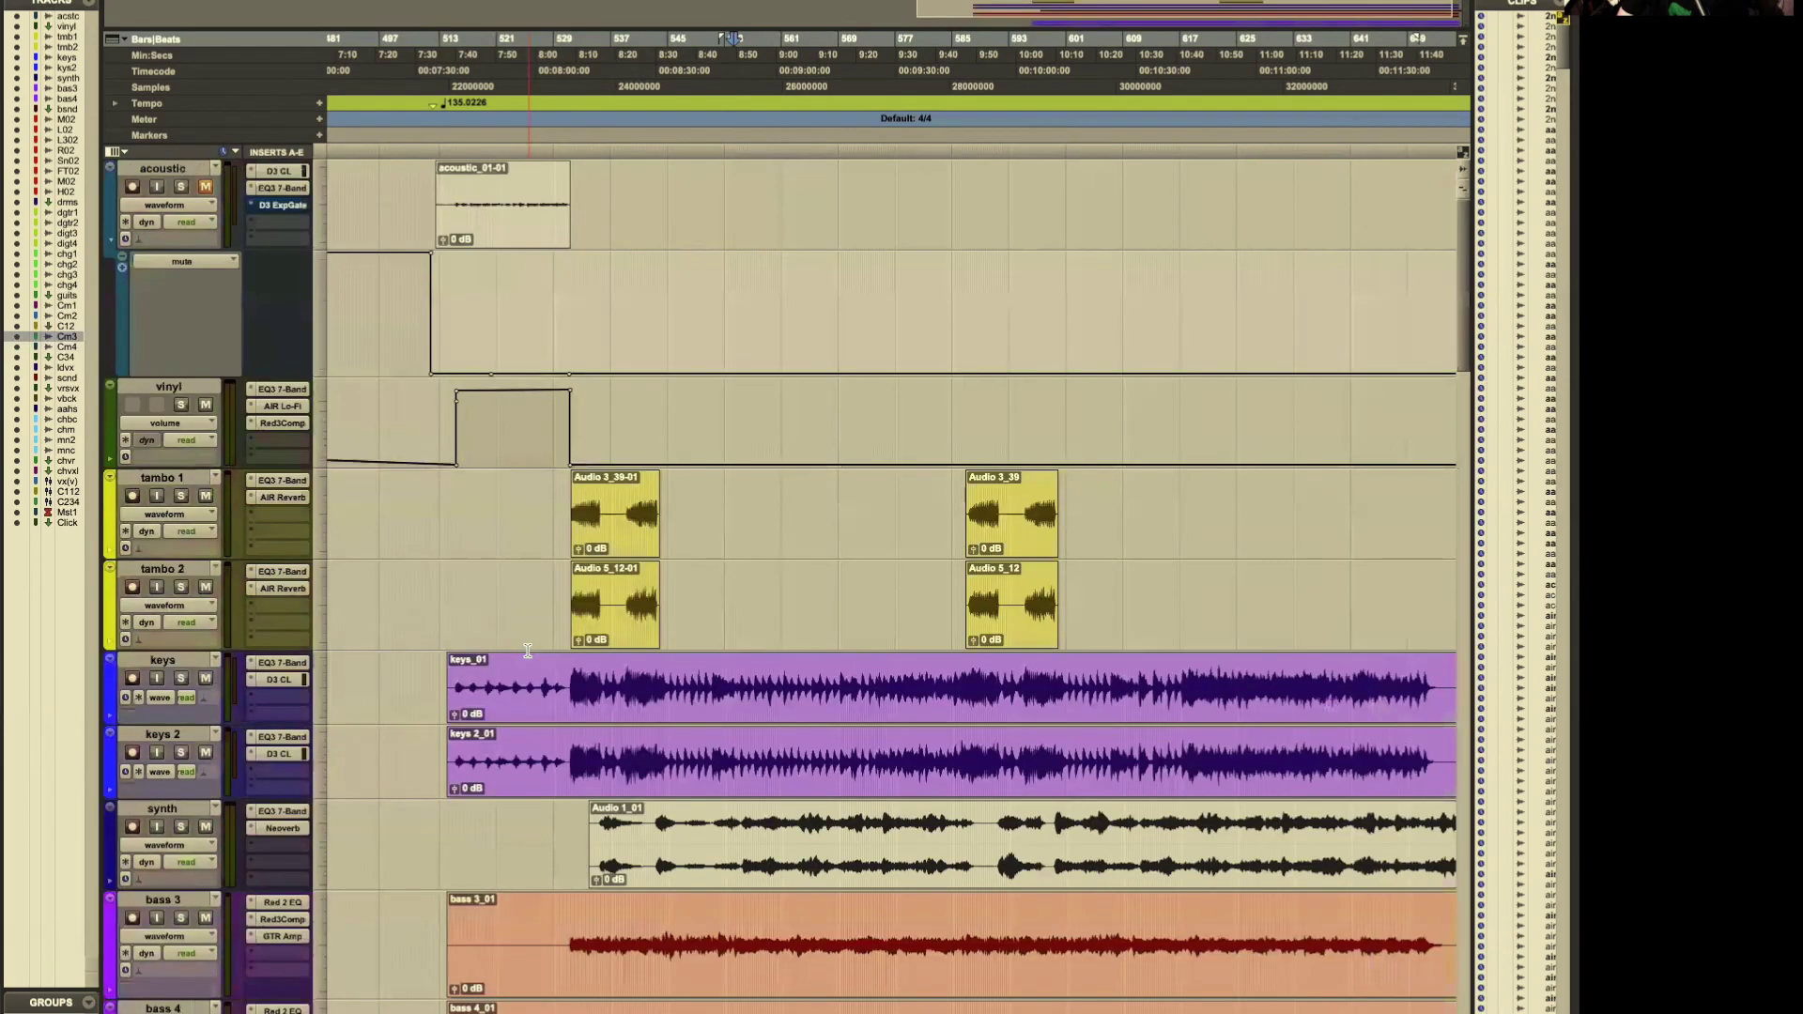
pyautogui.scroll(-20, 528, 651)
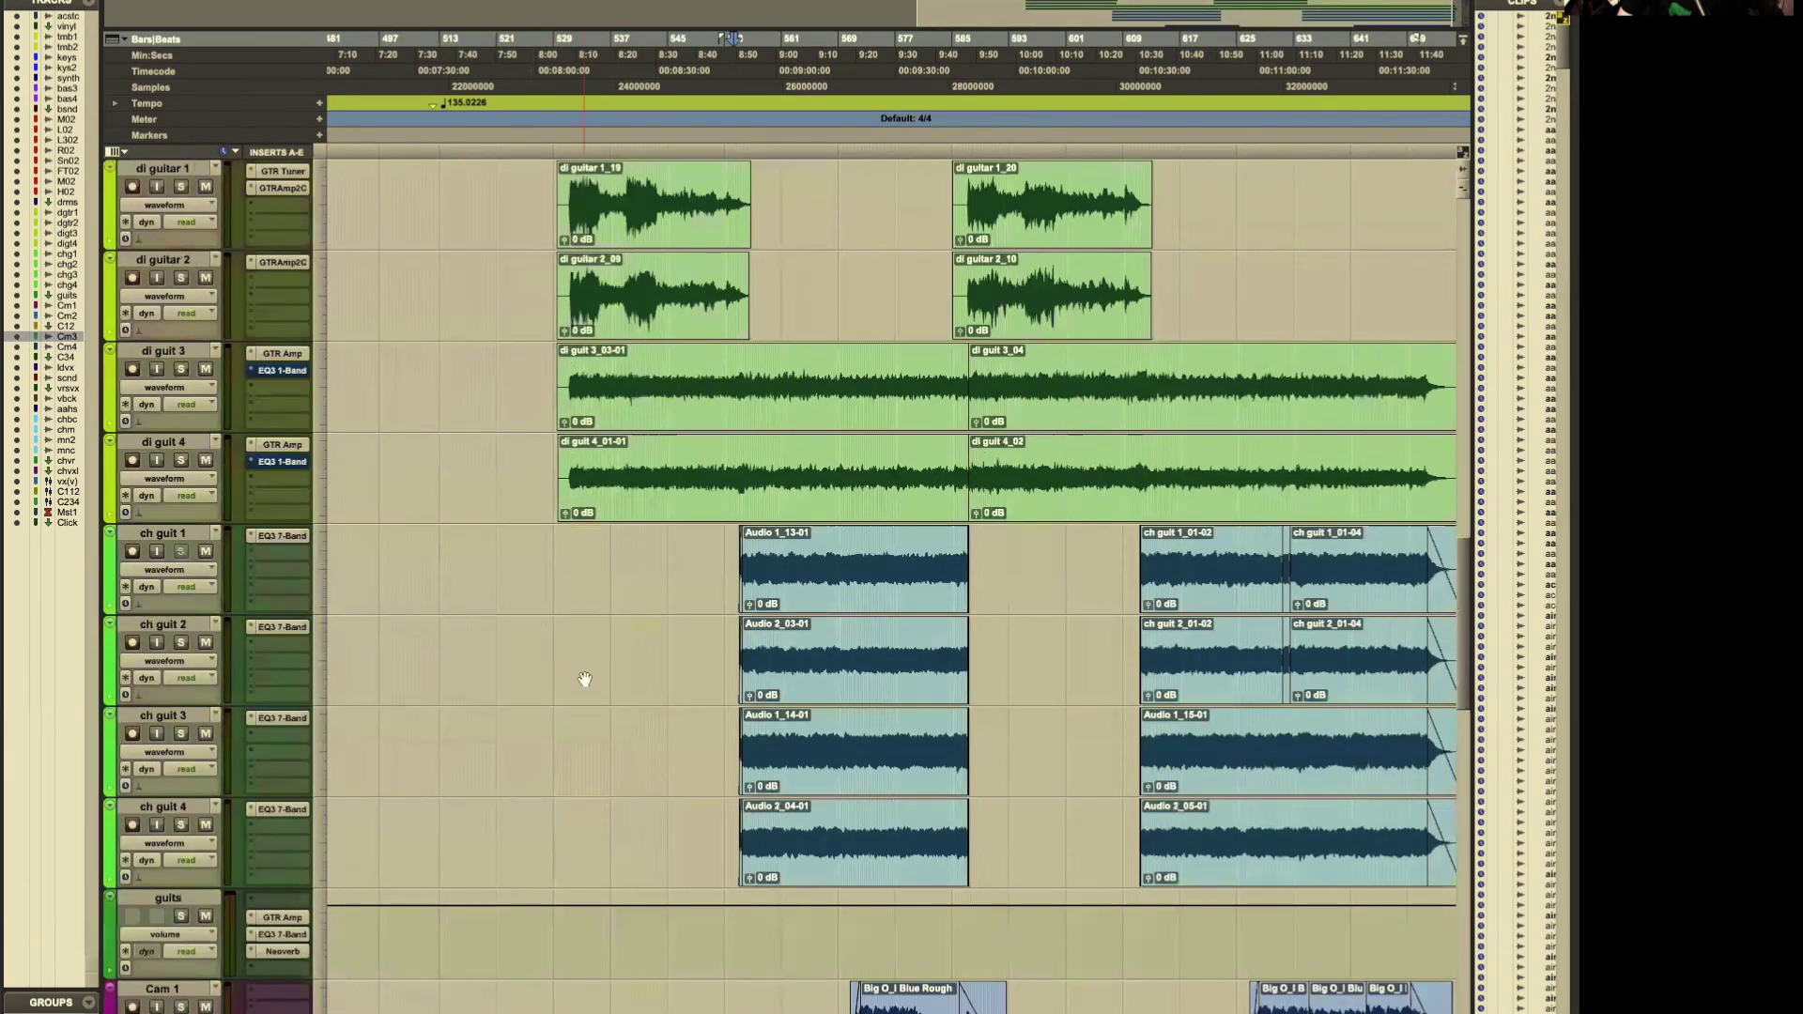
pyautogui.scroll(-10, 584, 679)
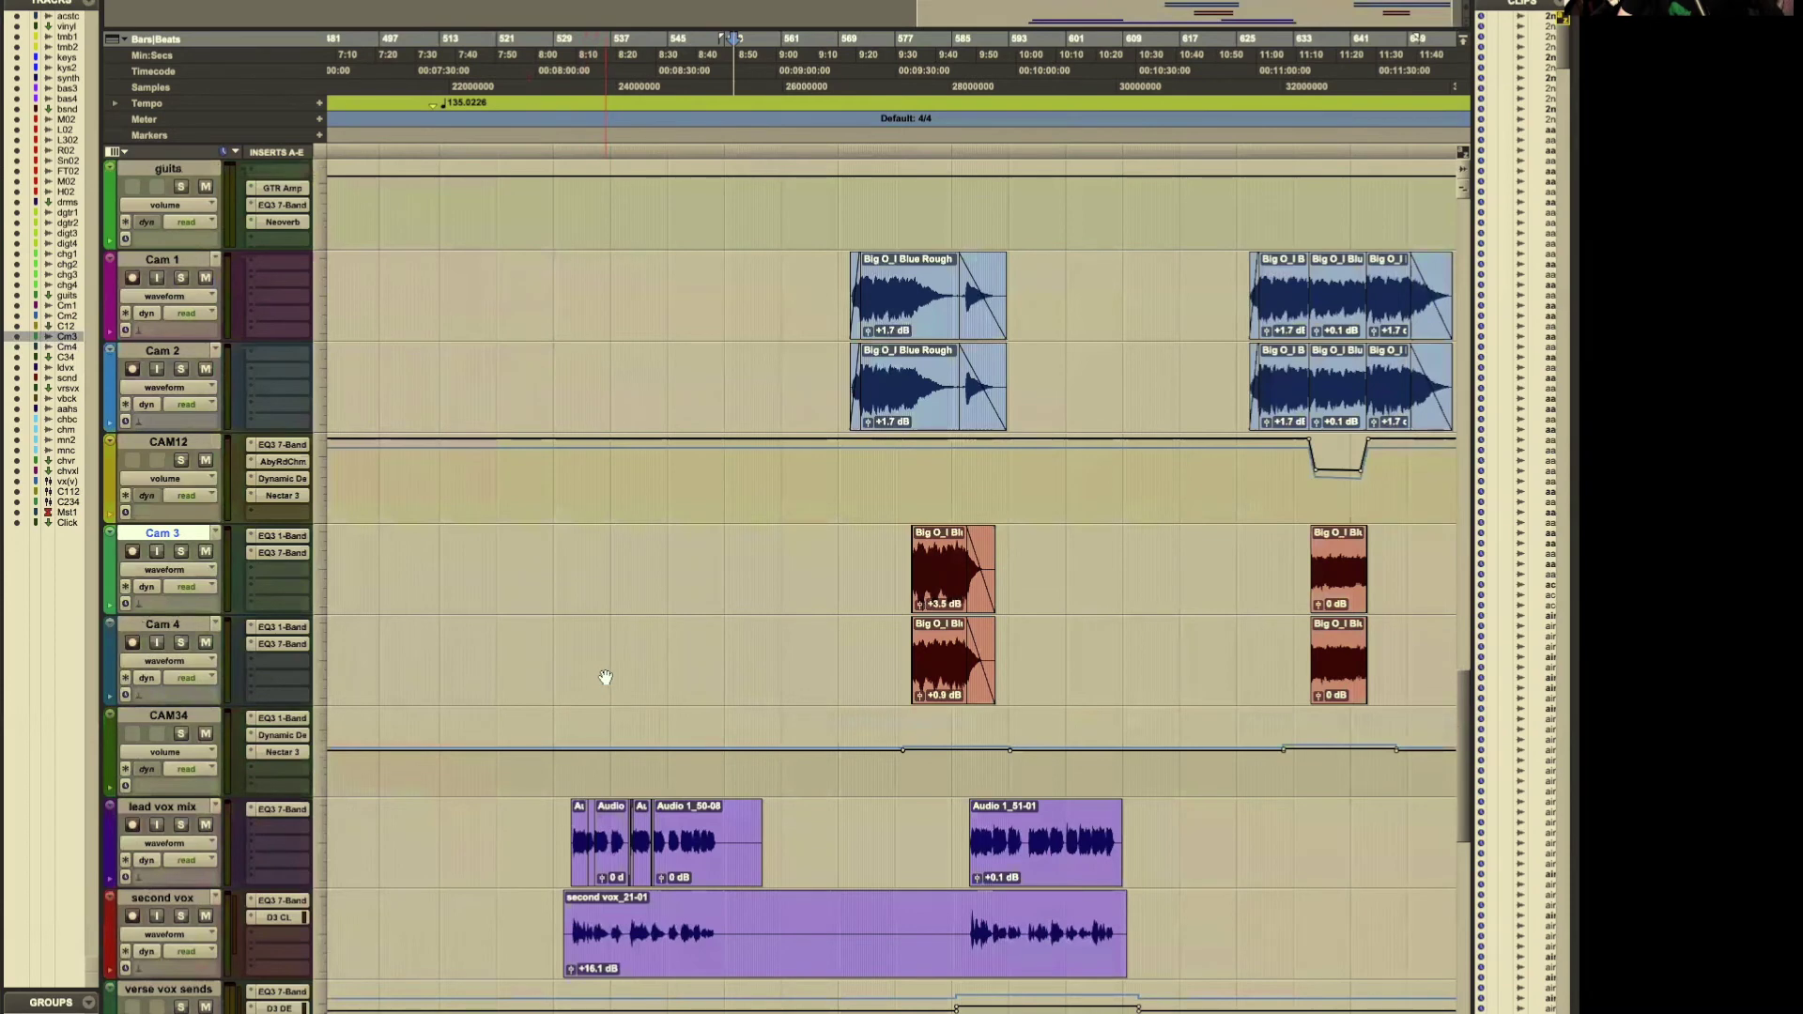
pyautogui.hscroll(10, 605, 677)
pyautogui.hscroll(-2, 605, 677)
pyautogui.scroll(-4, 606, 677)
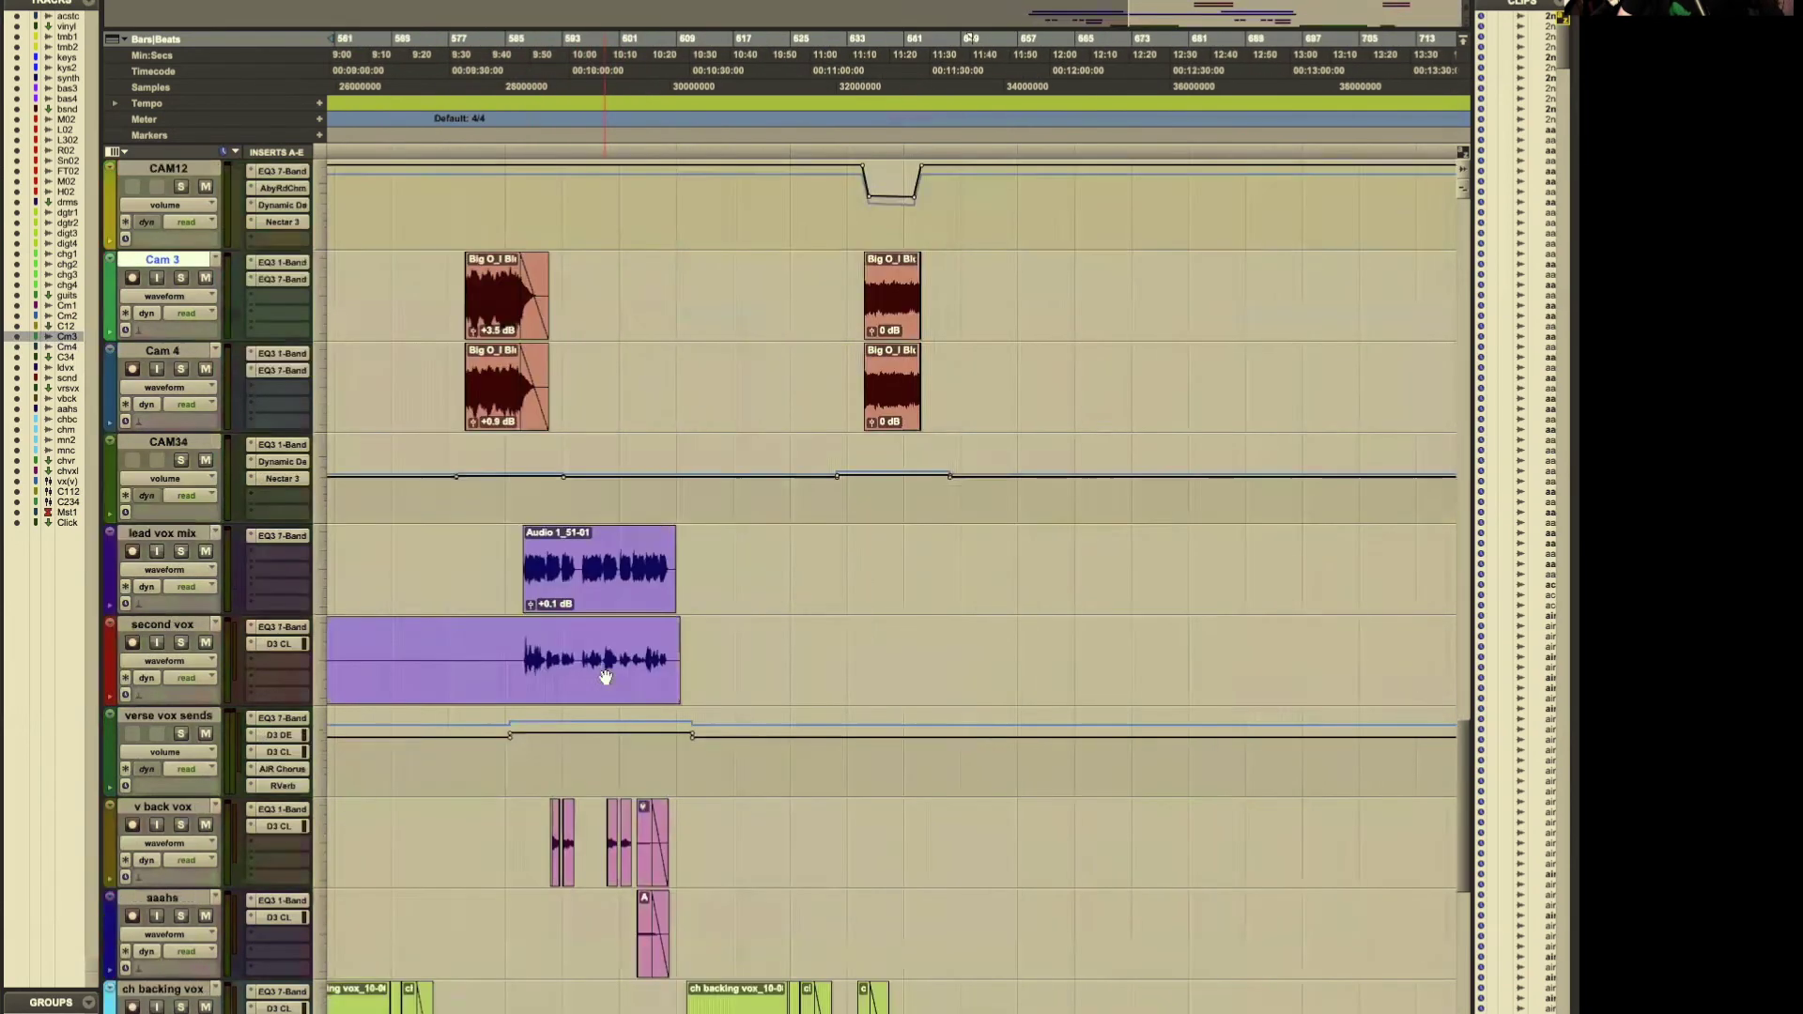
pyautogui.scroll(-5, 606, 677)
pyautogui.scroll(8, 606, 677)
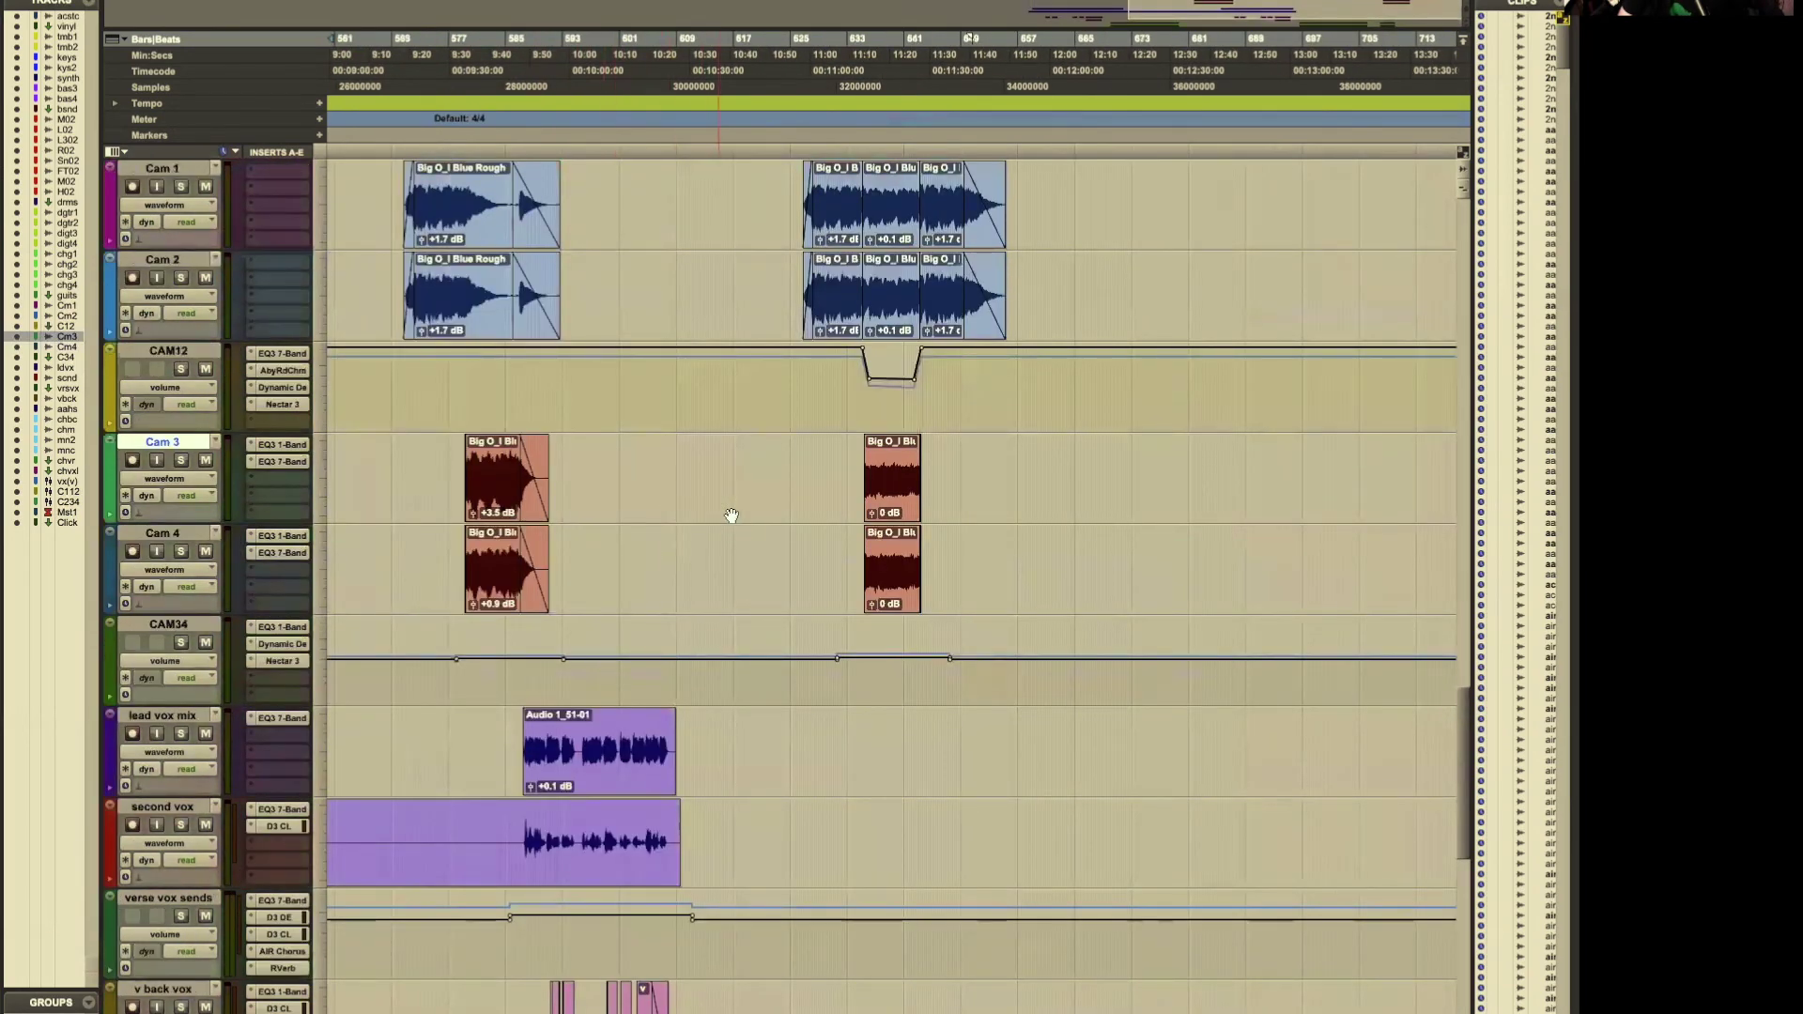
pyautogui.scroll(1, 742, 519)
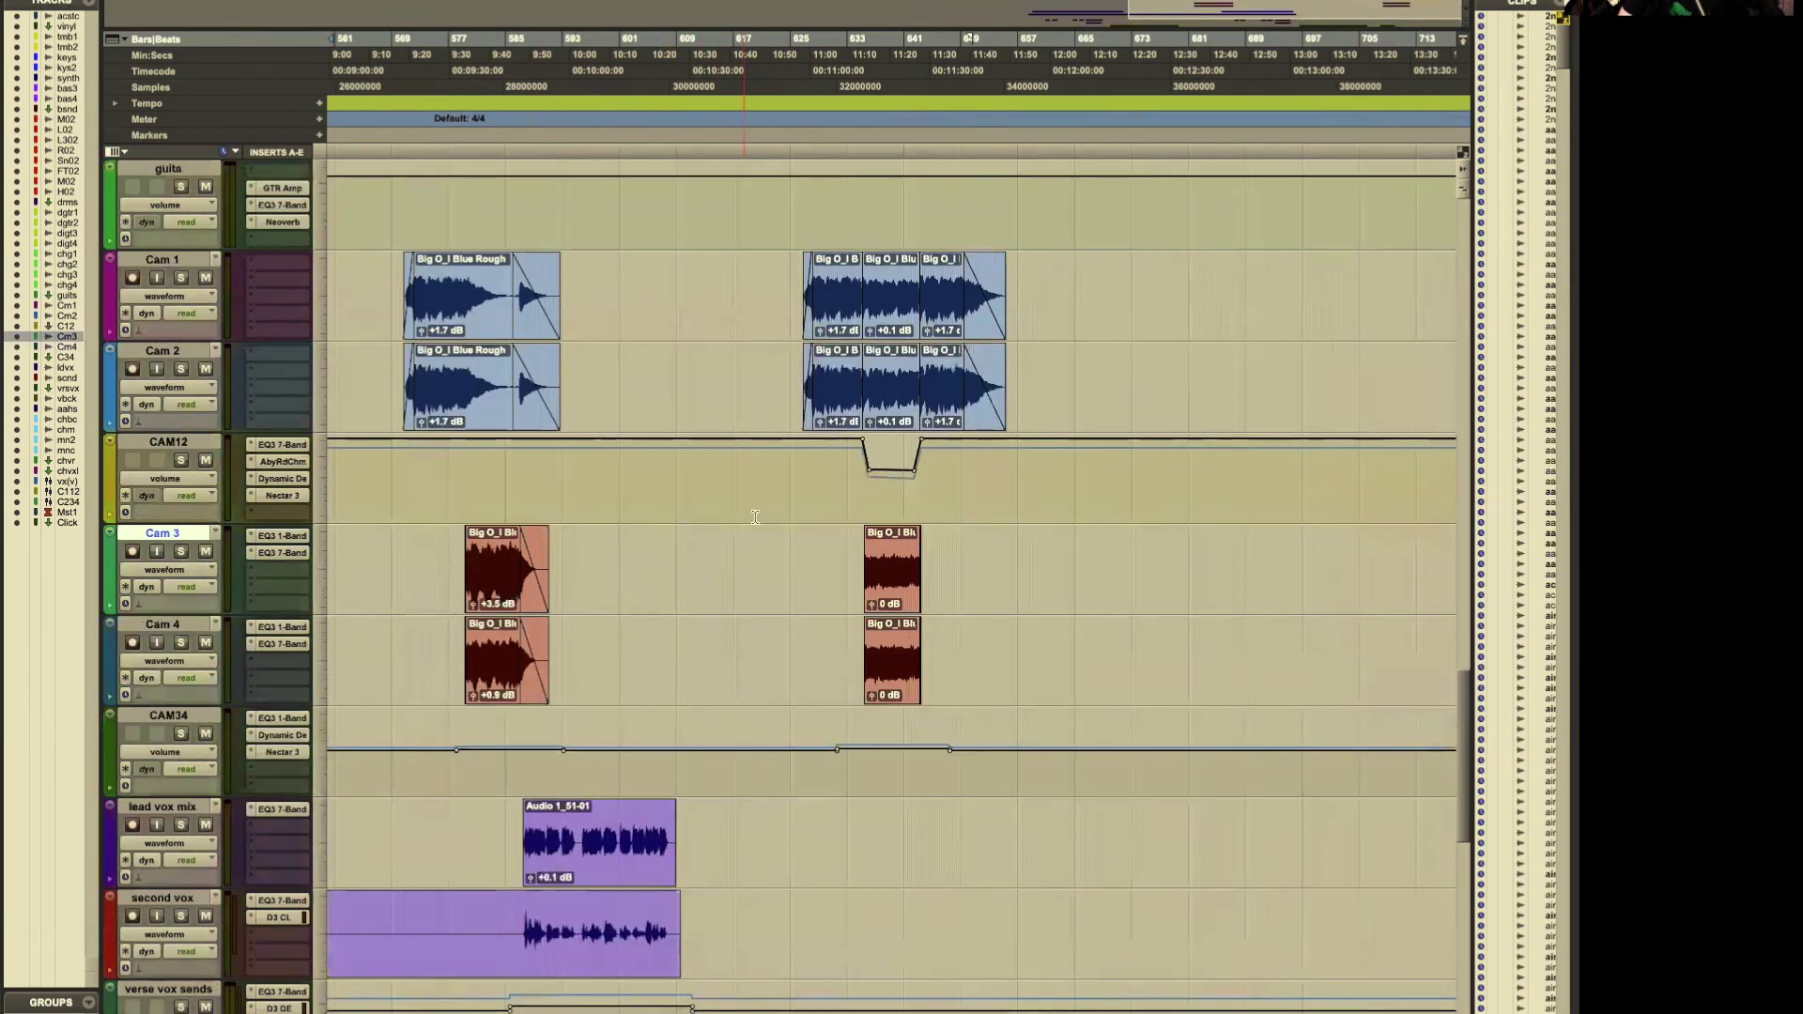
# Step: Solo Cam 1–4, CAM12 and CAM34 and play the guitar solo from the second Cam 1 clips
pyautogui.click(798, 283)
pyautogui.click(851, 277)
pyautogui.click(181, 370)
pyautogui.click(181, 460)
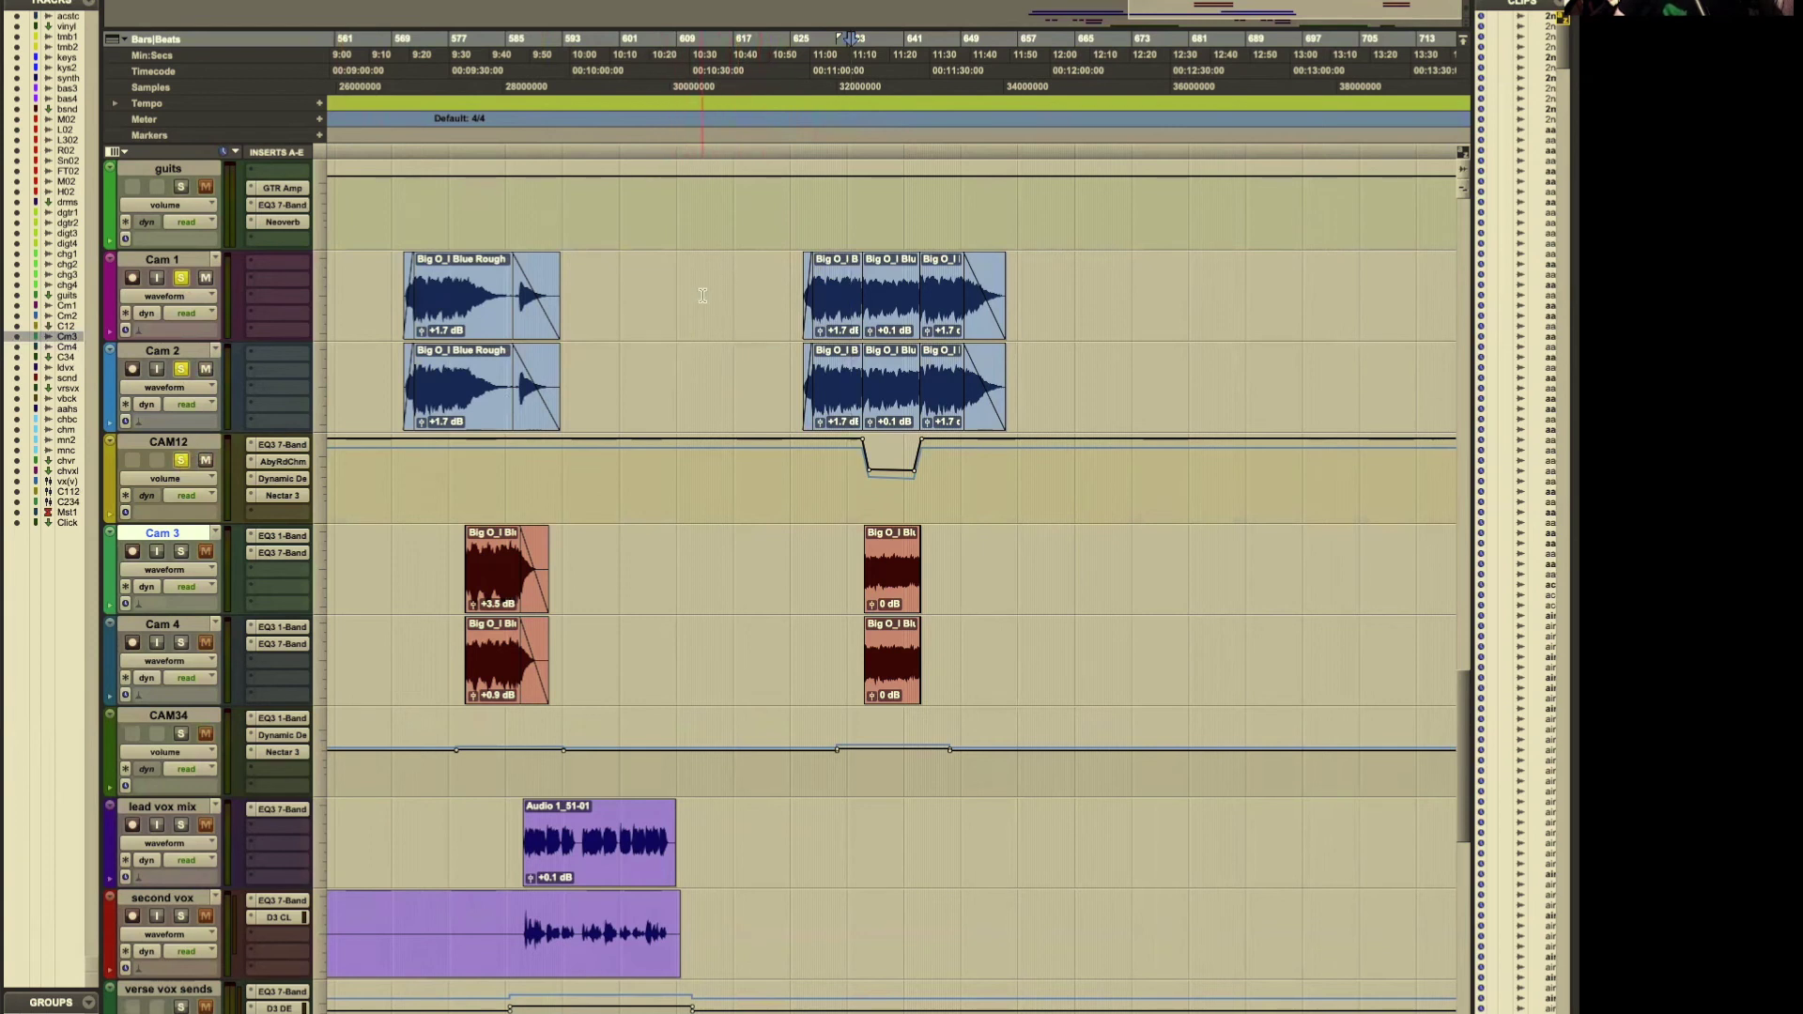
pyautogui.hotkey('shift', 's')
pyautogui.press('space')
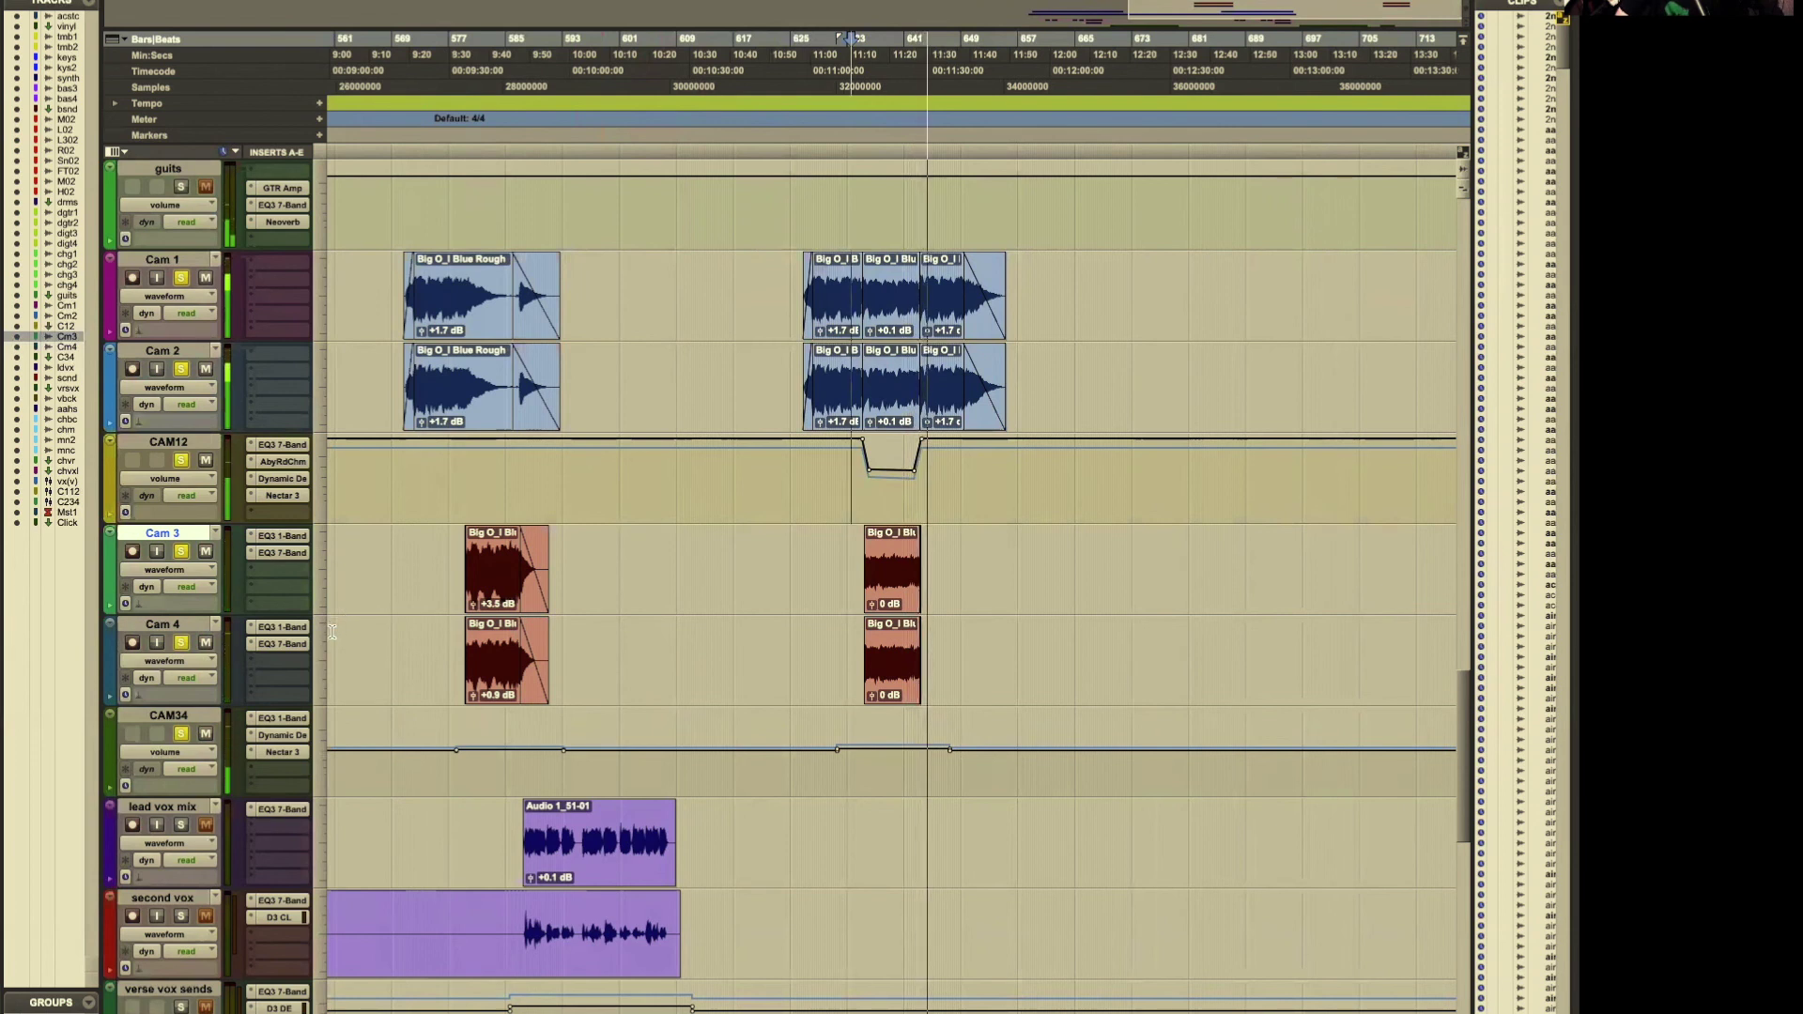
pyautogui.press('space')
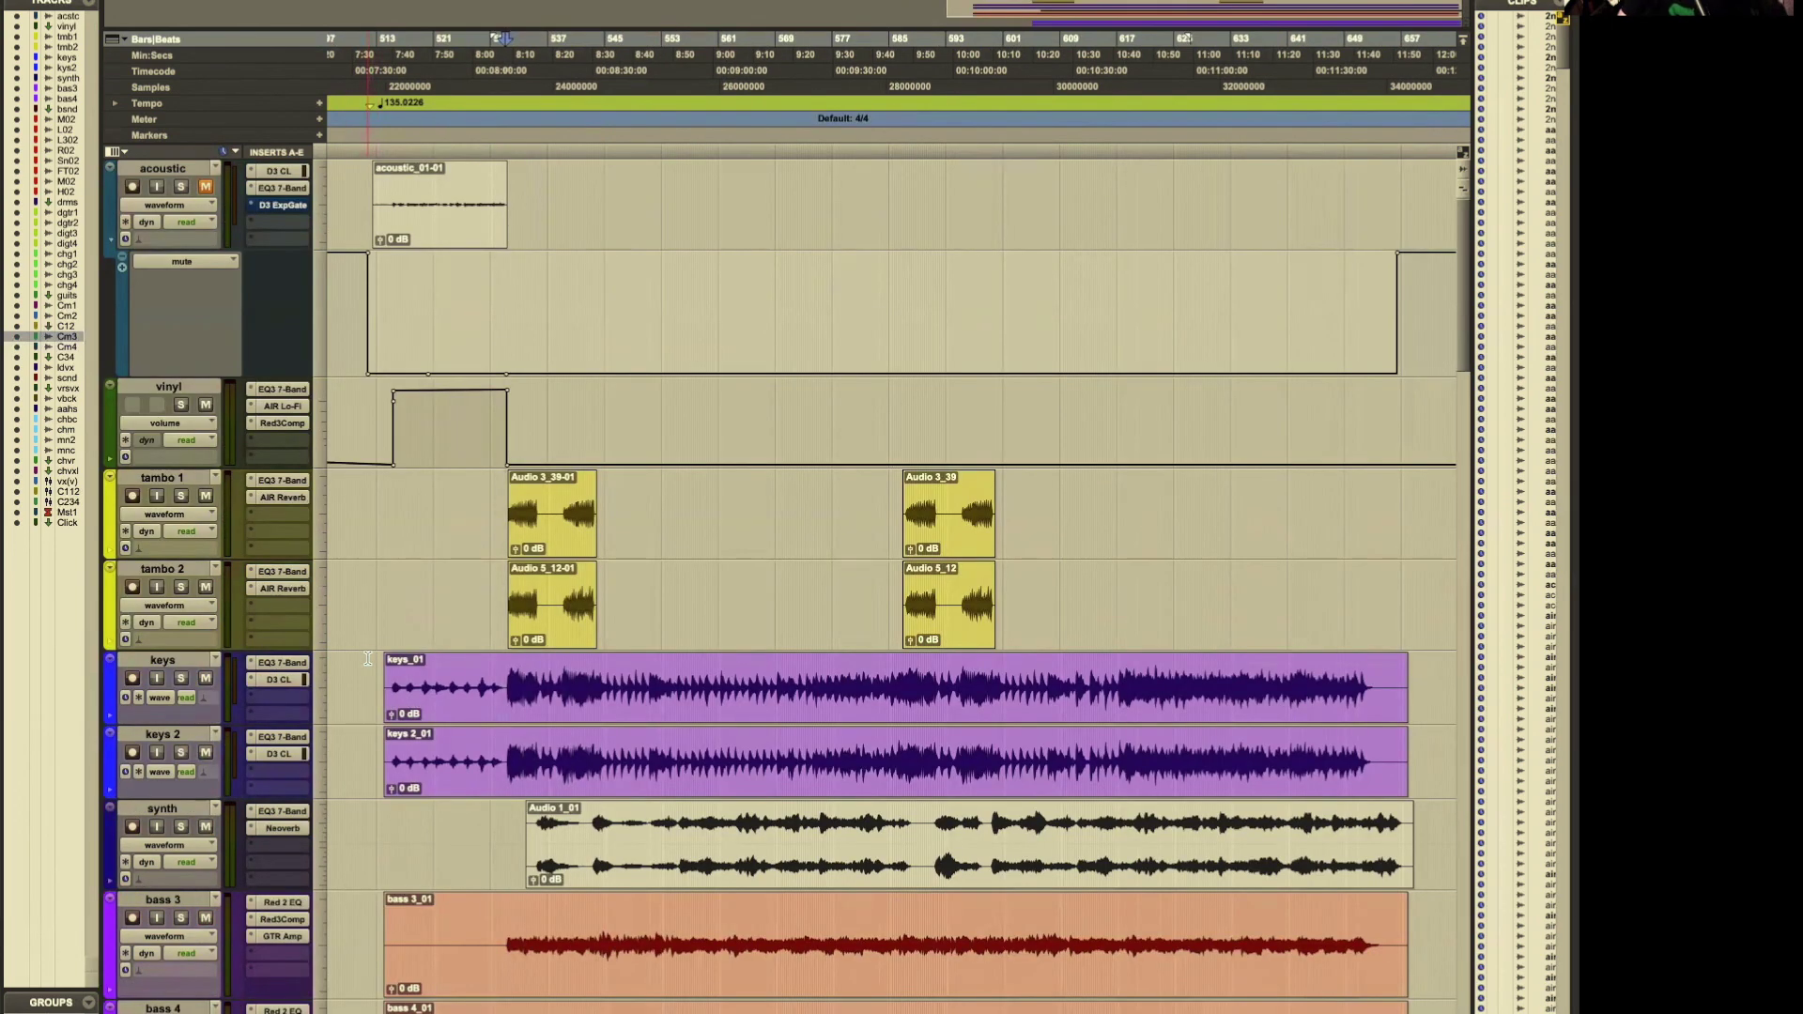
# Step: Play the opening tracks from about 8:00, where the tambo clips begin
pyautogui.press('space')
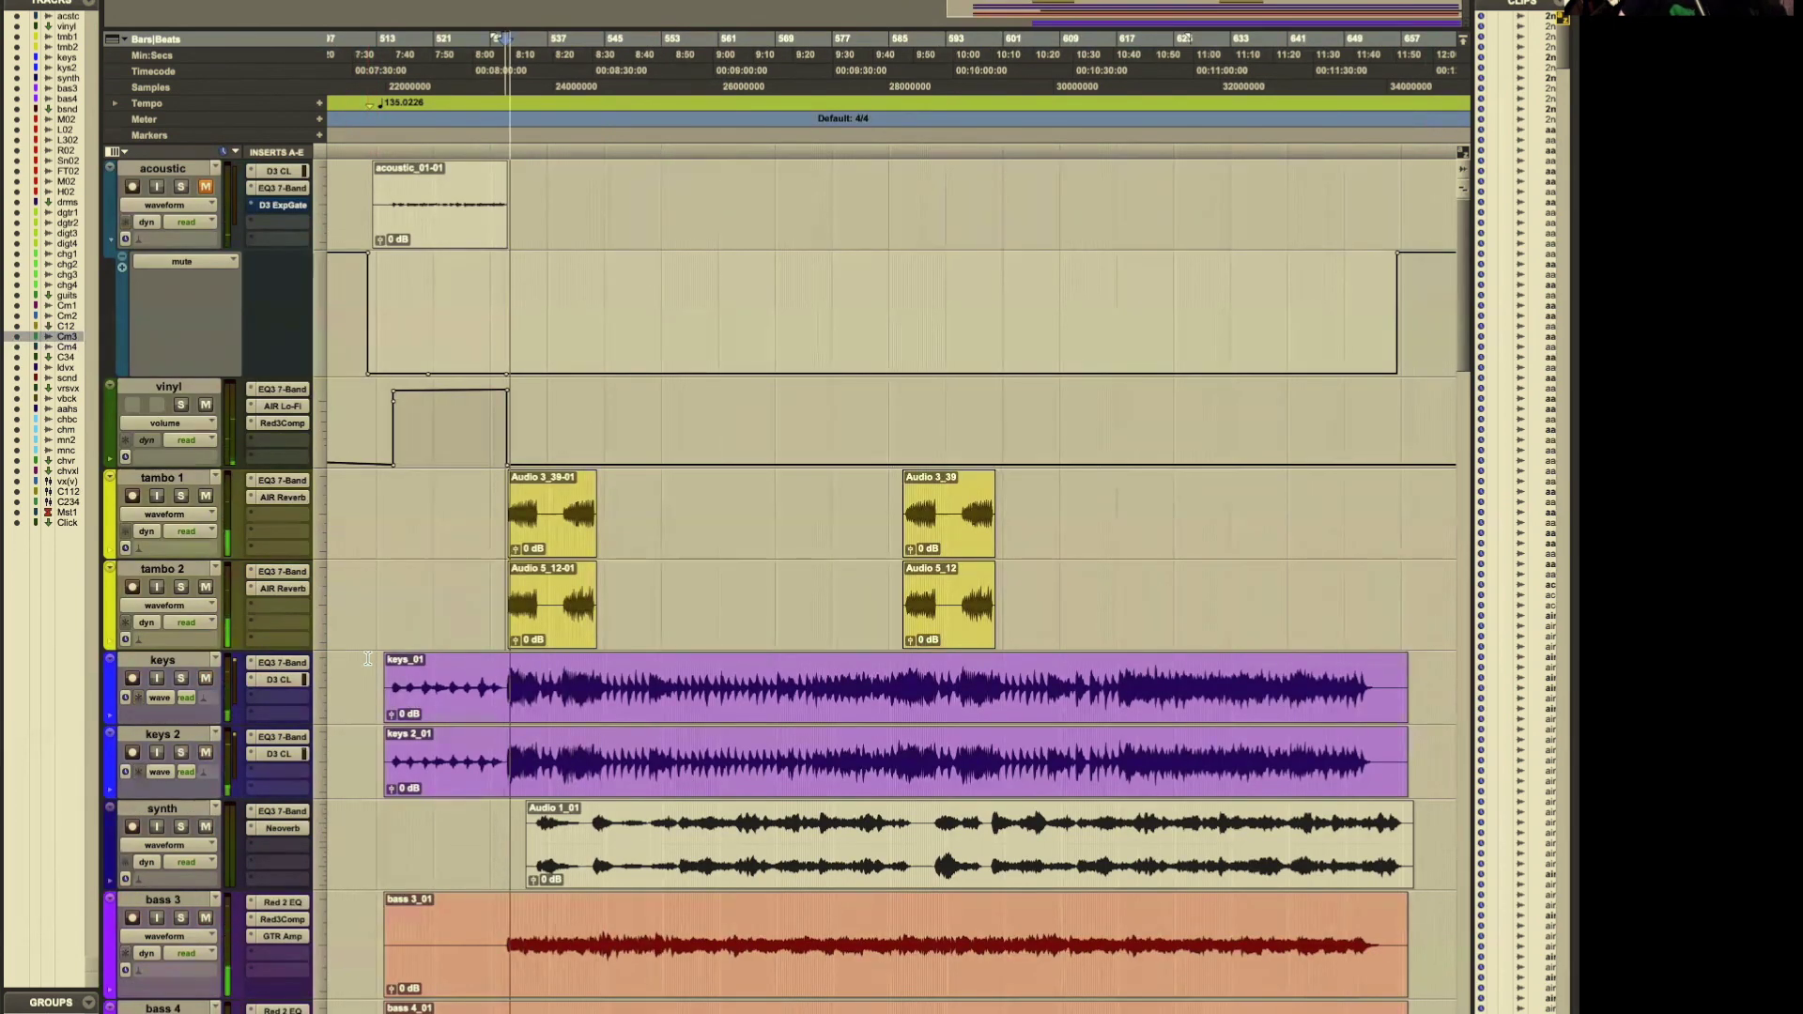